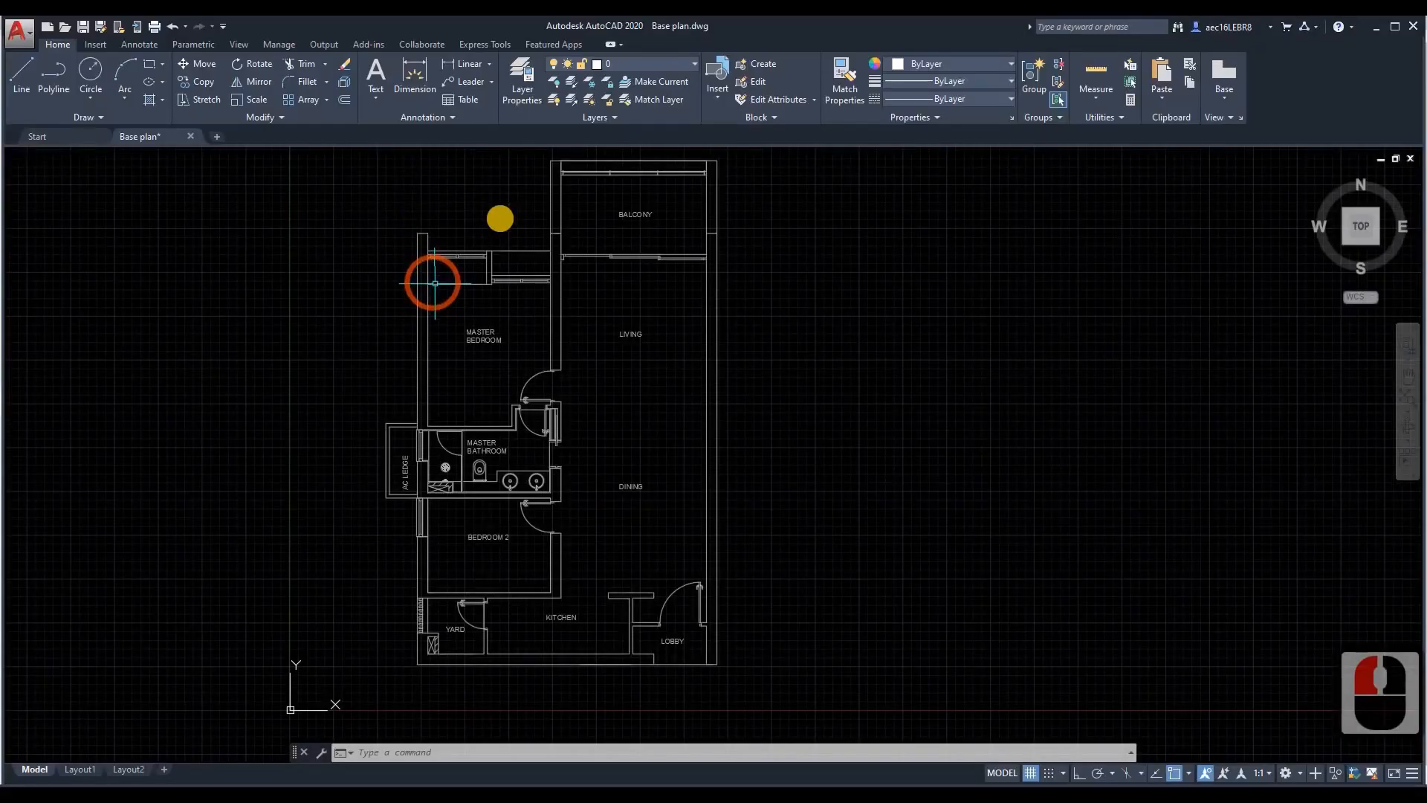
Step: Examine the overall apartment layout and room arrangement in the Base plan.dwg floor plan
{"action": "middle_click_drag", "start_coordinate": [466, 222], "coordinate": [478, 232]}
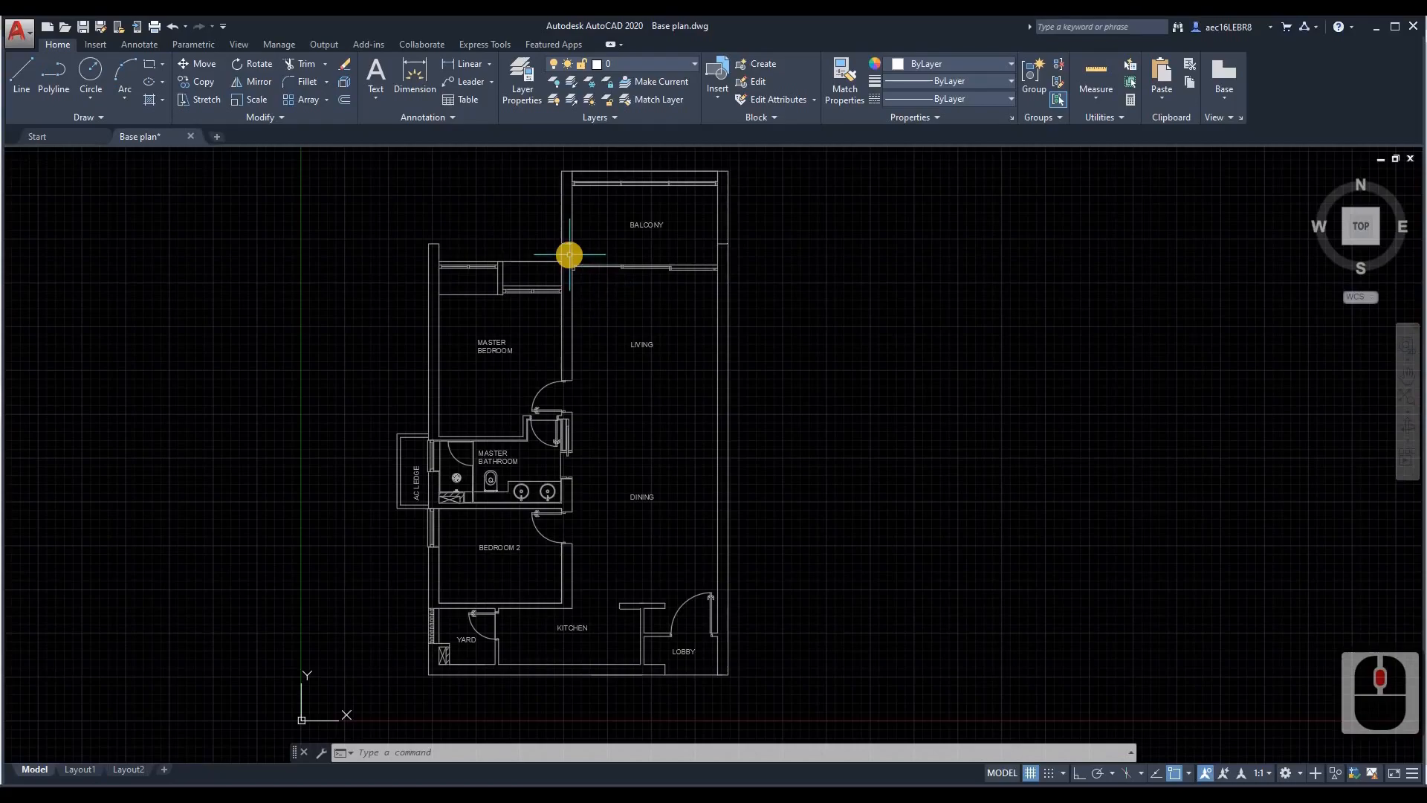
{"action": "middle_click_drag", "start_coordinate": [569, 254], "coordinate": [584, 261]}
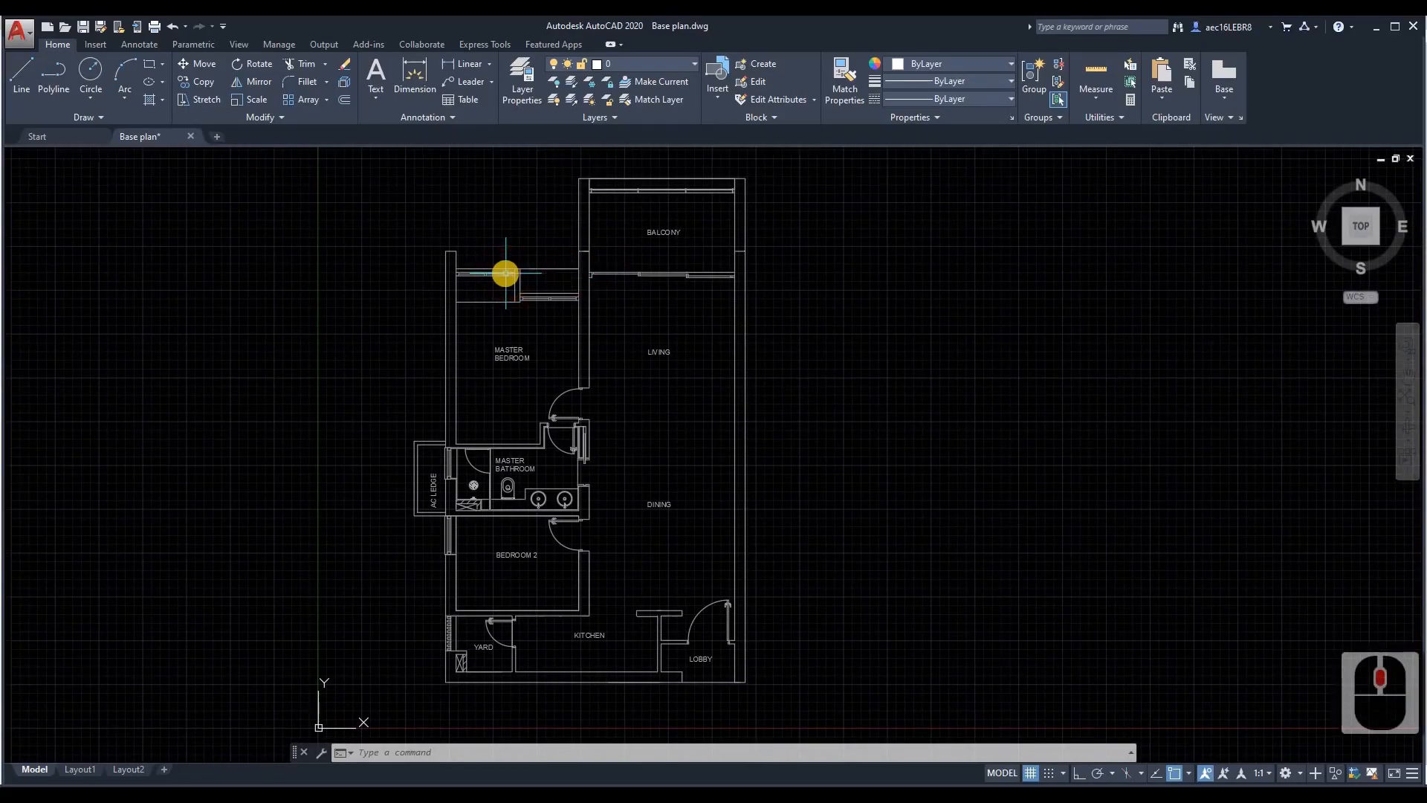
{"action": "scroll", "coordinate": [483, 217], "scroll_direction": "down", "scroll_amount": 2}
{"action": "middle_click_drag", "start_coordinate": [478, 220], "coordinate": [496, 221]}
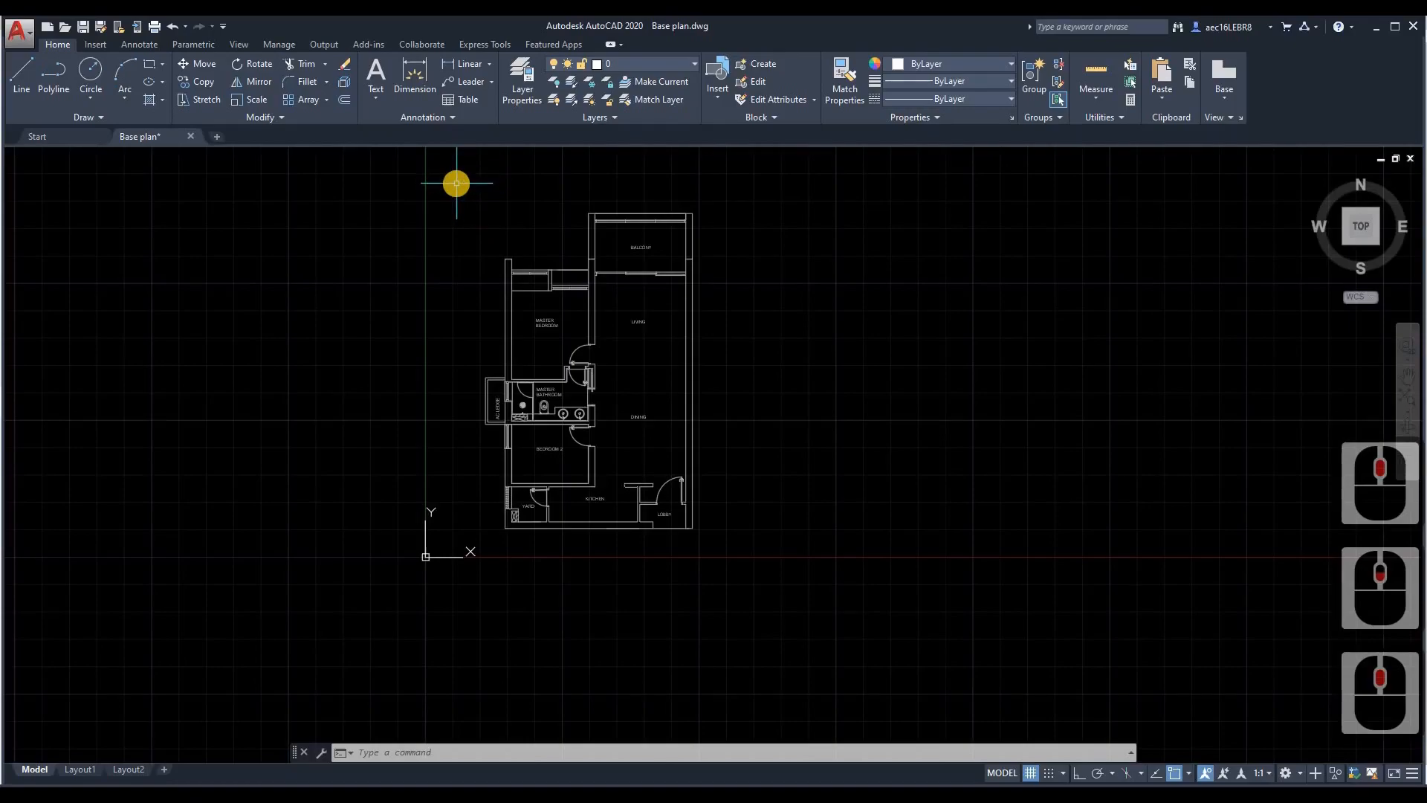
{"action": "scroll", "coordinate": [456, 244], "scroll_direction": "up", "scroll_amount": 2}
{"action": "scroll", "coordinate": [464, 239], "scroll_direction": "down", "scroll_amount": 2}
{"action": "left_click", "coordinate": [452, 220]}
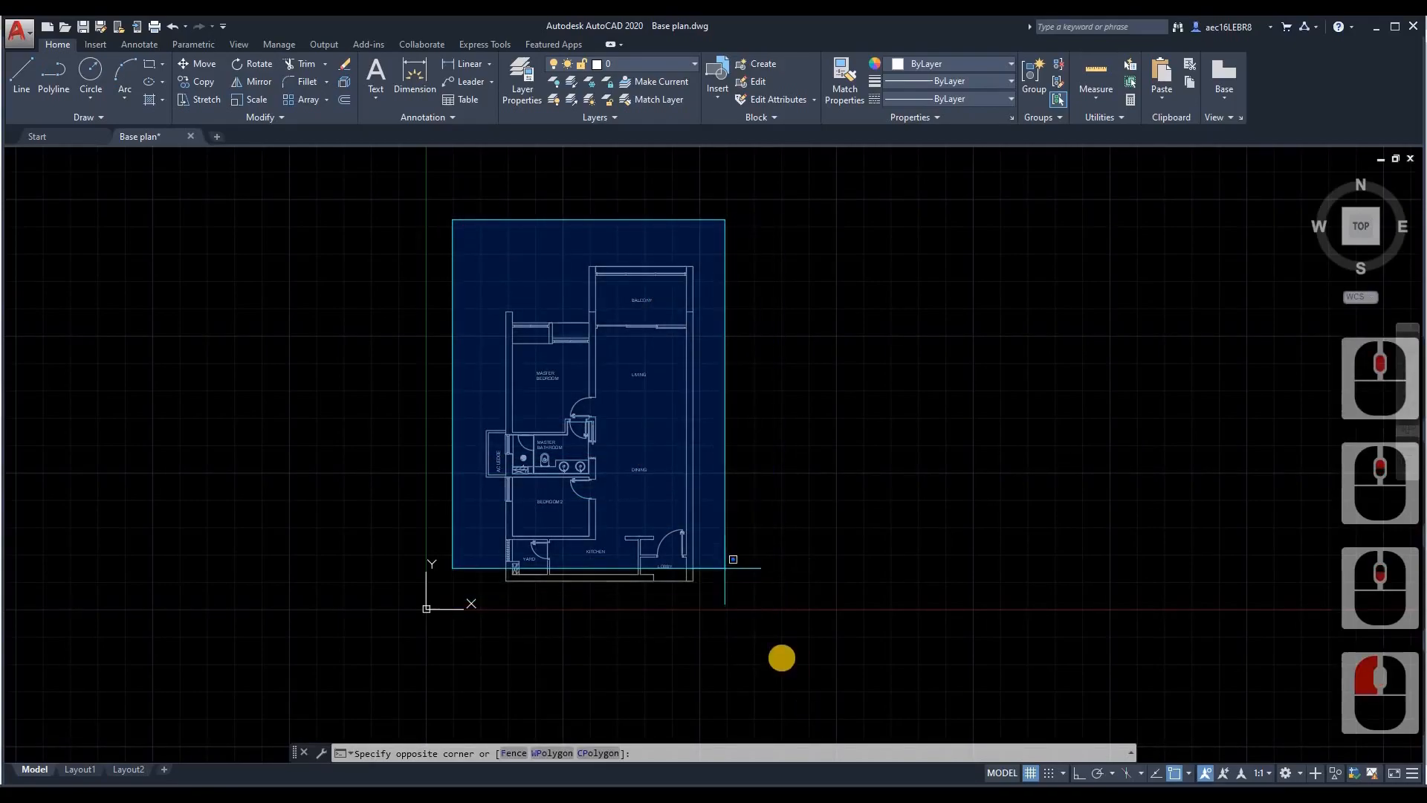
{"action": "left_click", "coordinate": [782, 657]}
{"action": "key", "text": "Escape"}
{"action": "middle_click_drag", "start_coordinate": [574, 336], "coordinate": [664, 320]}
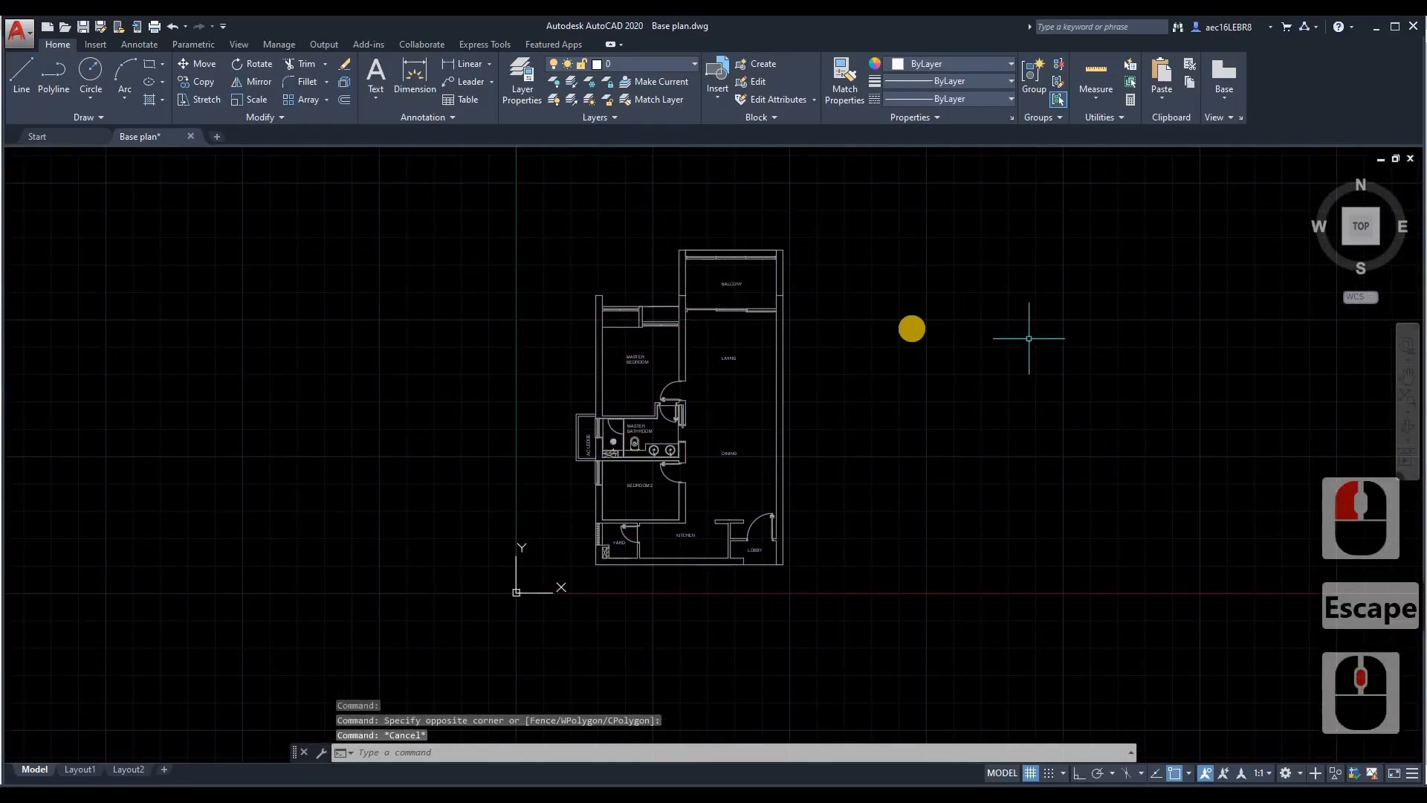
{"action": "middle_click_drag", "start_coordinate": [1029, 338], "coordinate": [911, 325]}
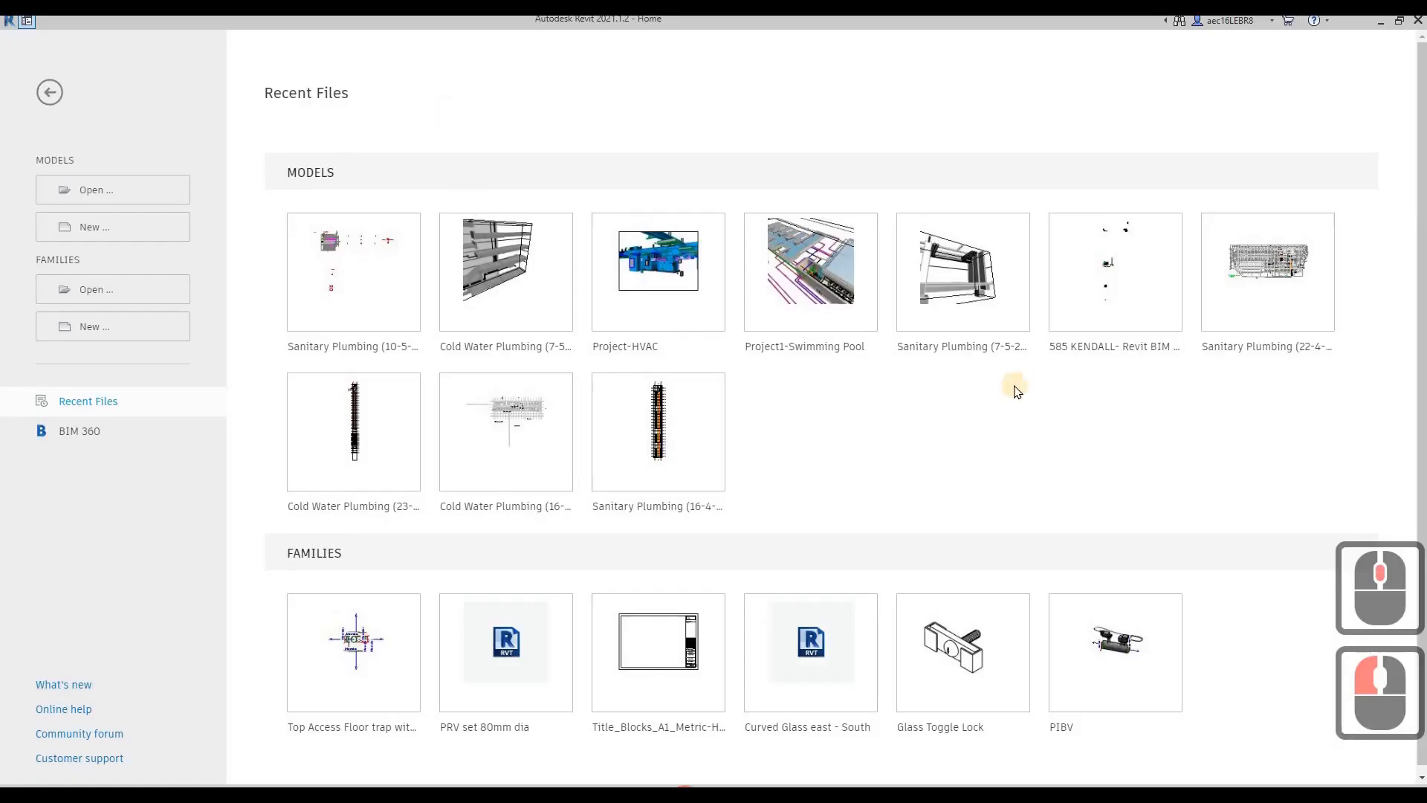
{"action": "left_click", "coordinate": [871, 377]}
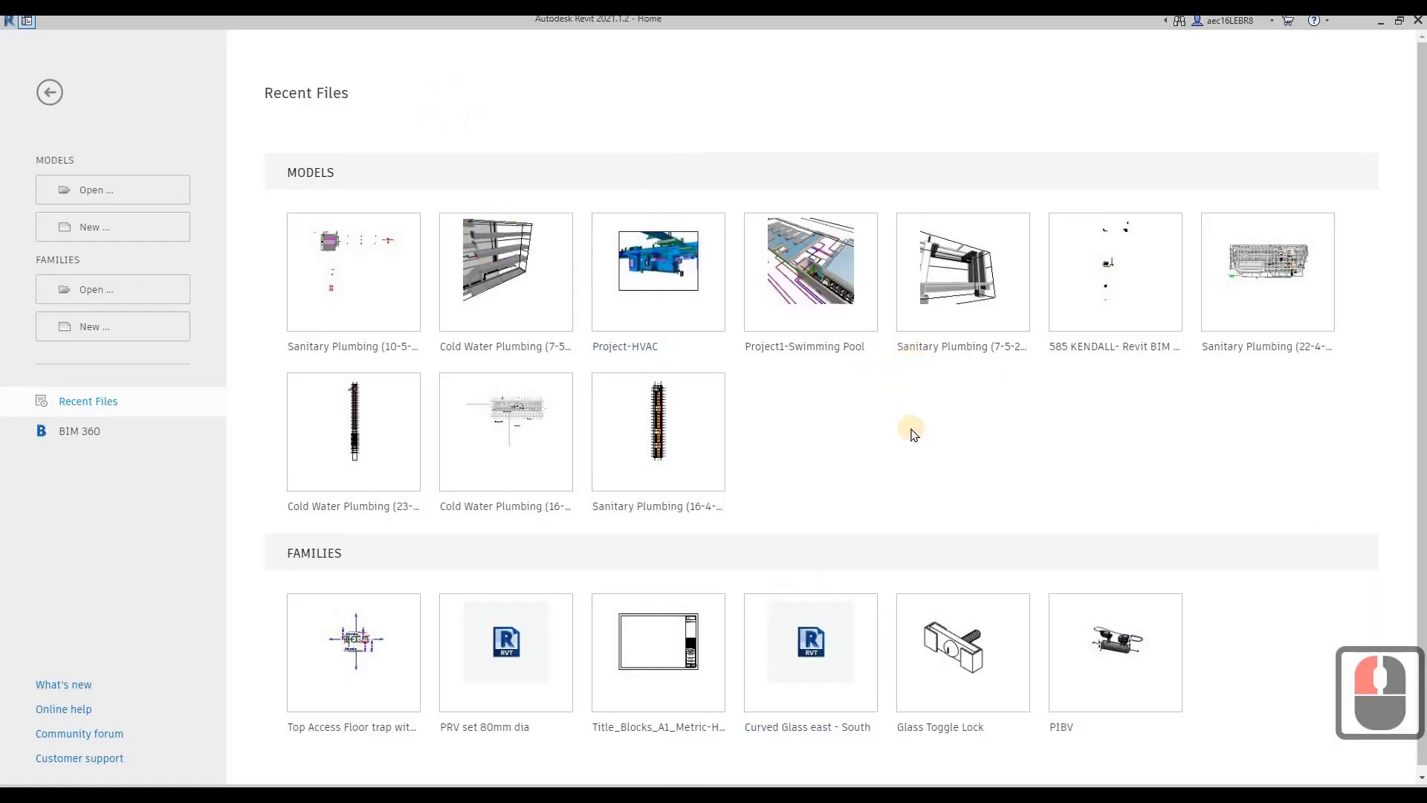
{"action": "left_click", "coordinate": [1415, 593]}
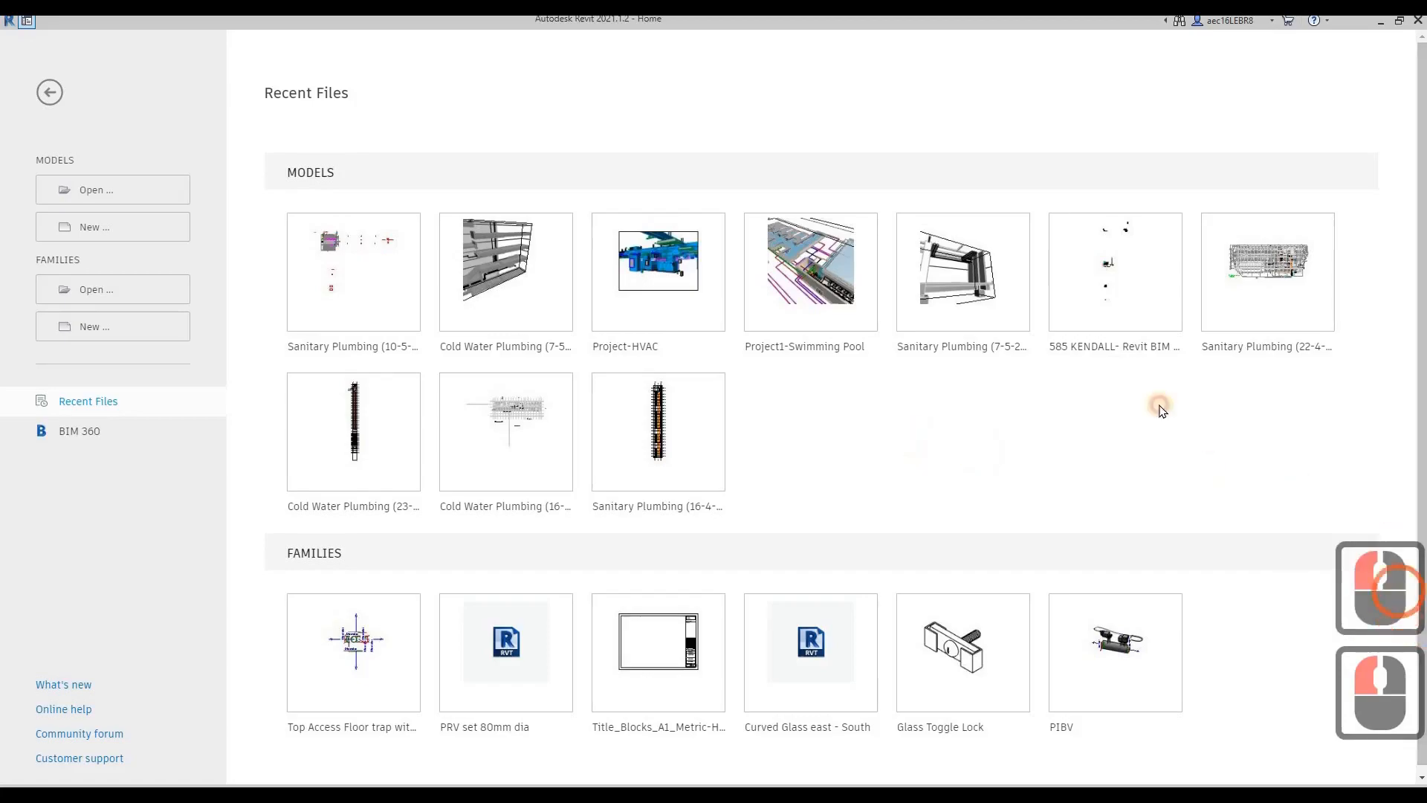
{"action": "left_click", "coordinate": [1175, 418]}
{"action": "left_click", "coordinate": [1372, 537]}
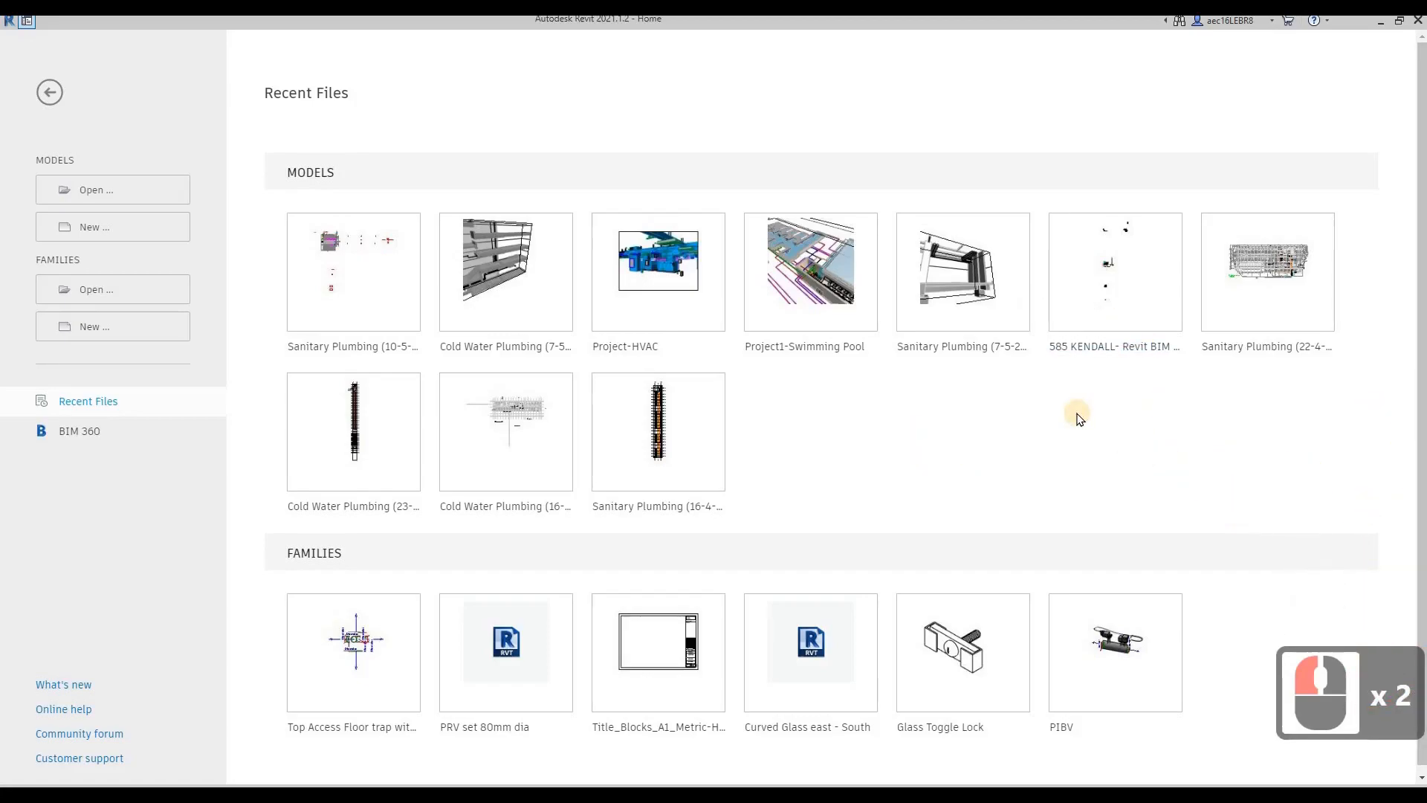
{"action": "key", "text": "e"}
{"action": "key", "text": "f"}
{"action": "key", "text": "w"}
{"action": "key", "text": "w"}
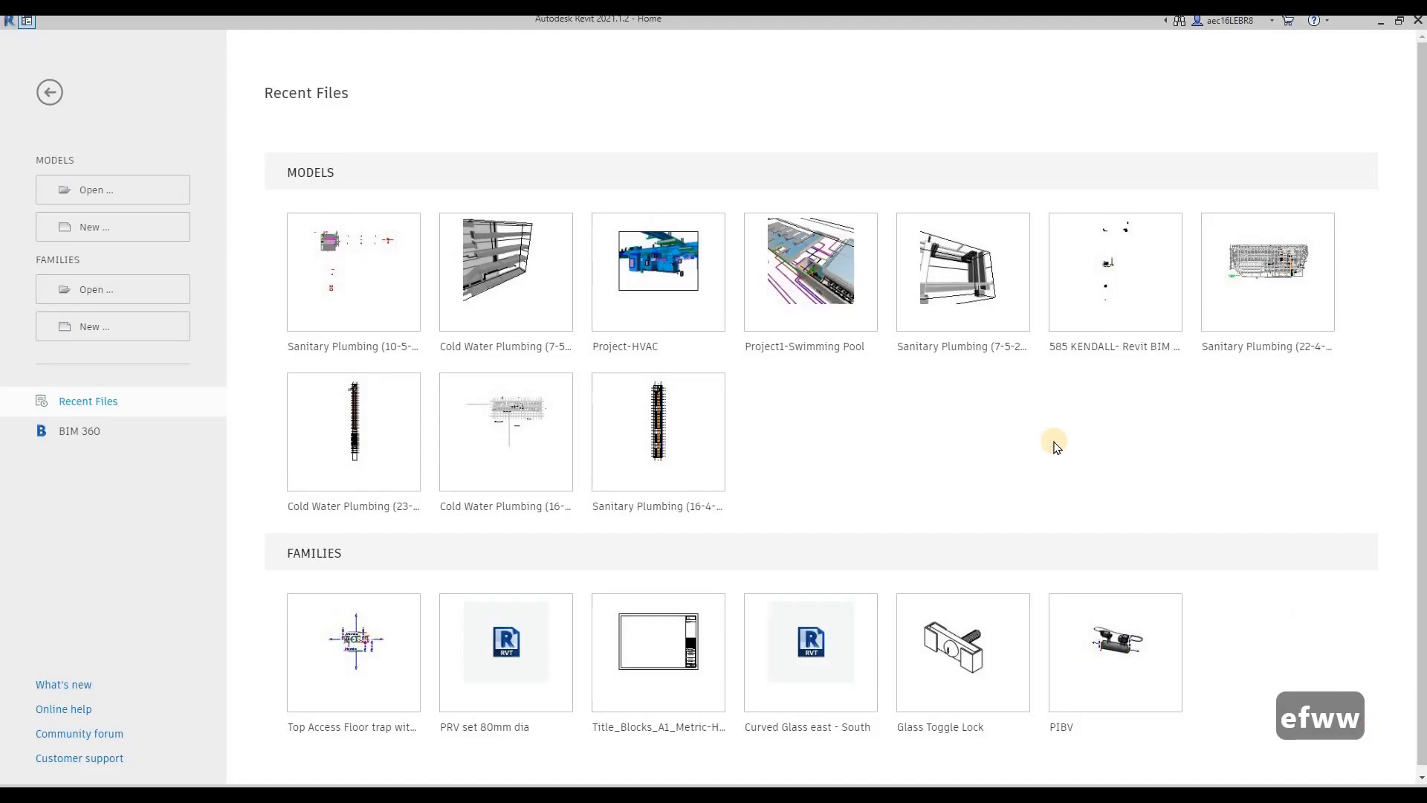
{"action": "left_click", "coordinate": [3, 24]}
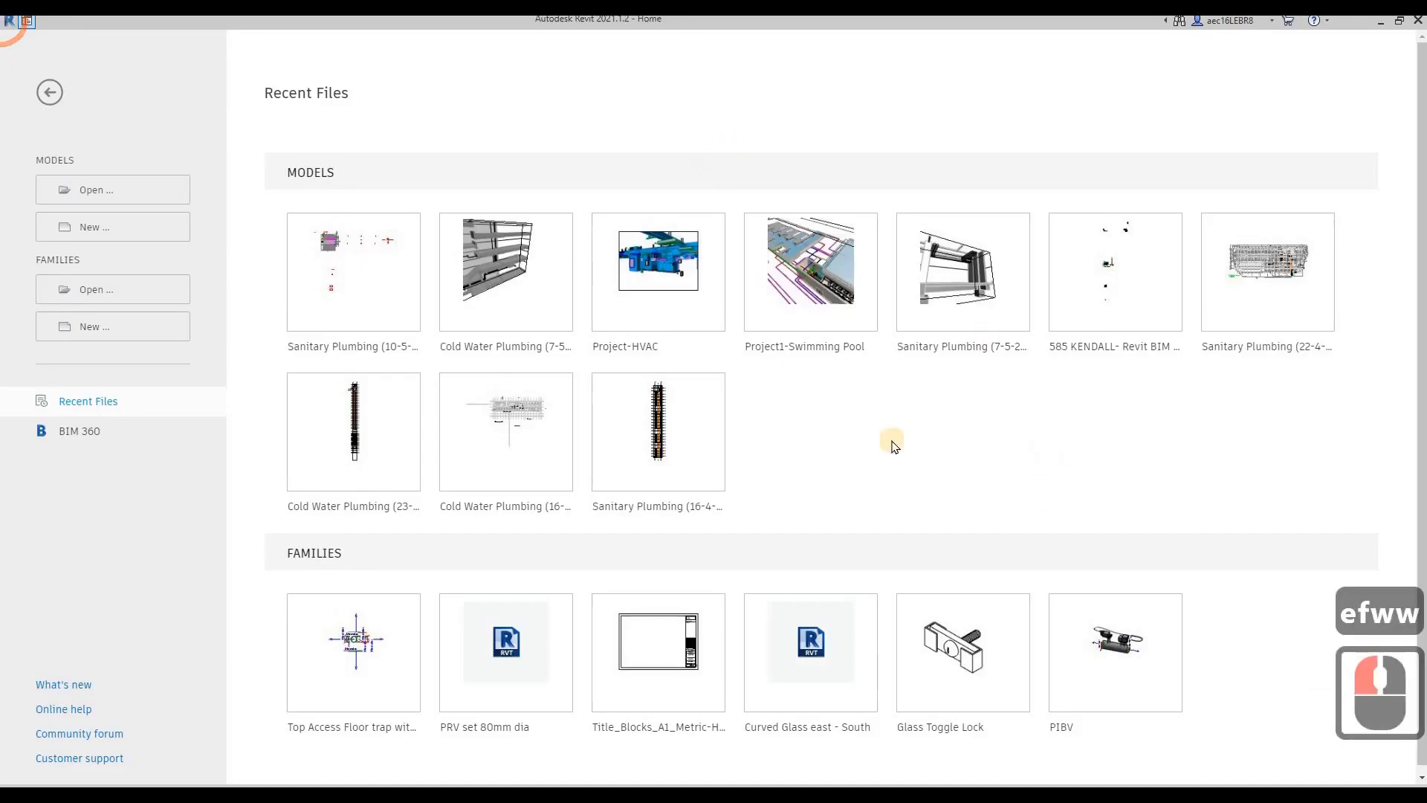
{"action": "left_click", "coordinate": [575, 794]}
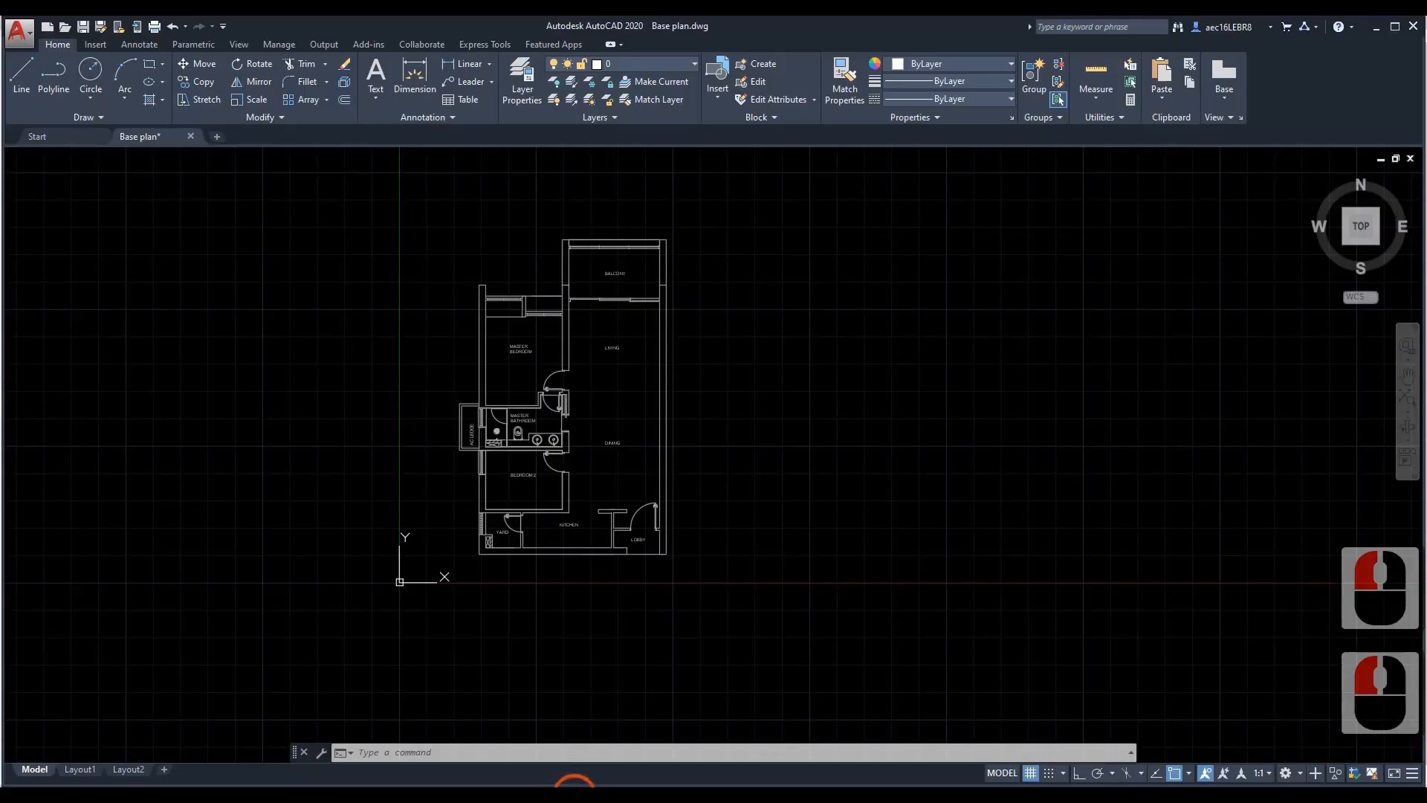
{"action": "left_click", "coordinate": [575, 790]}
{"action": "left_click", "coordinate": [168, 173]}
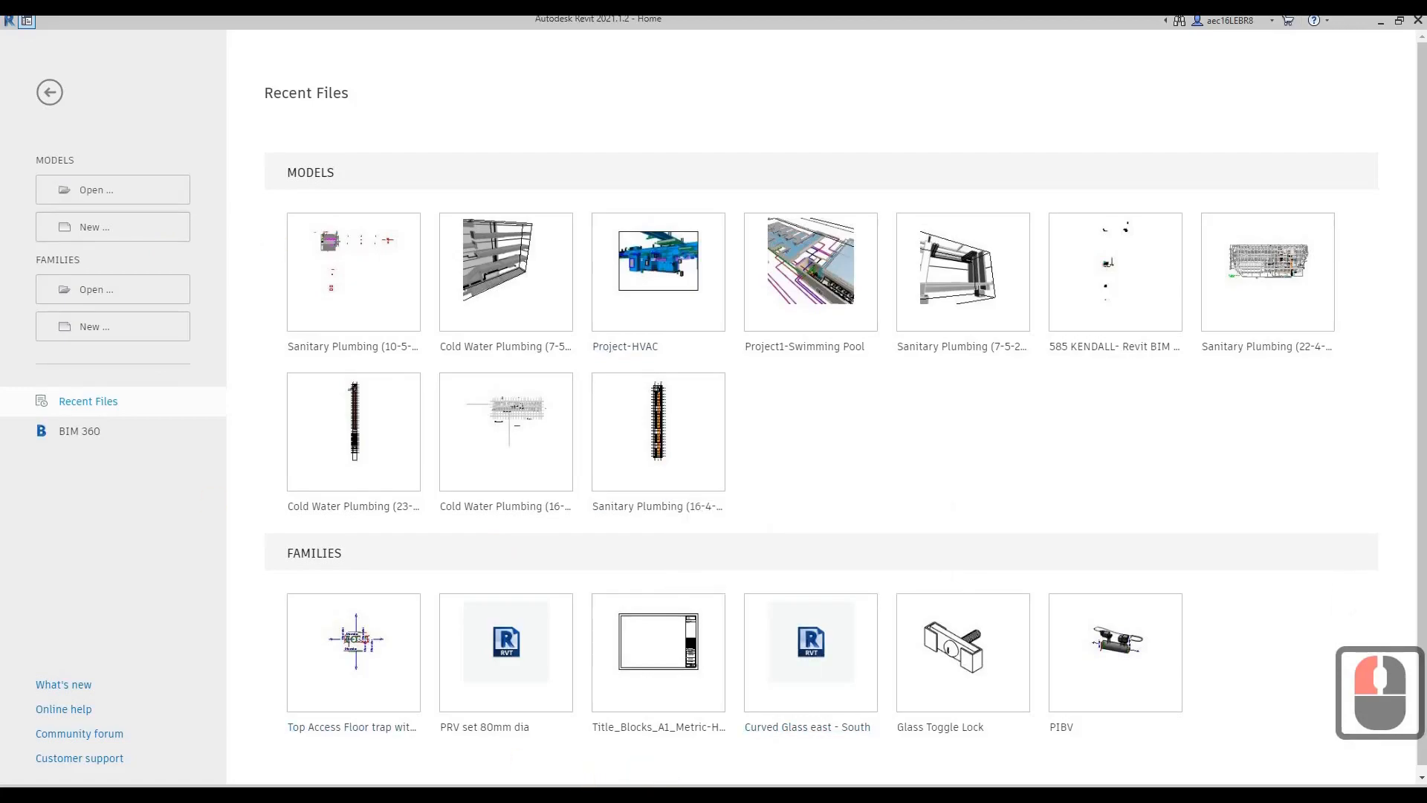
{"action": "left_click", "coordinate": [574, 792]}
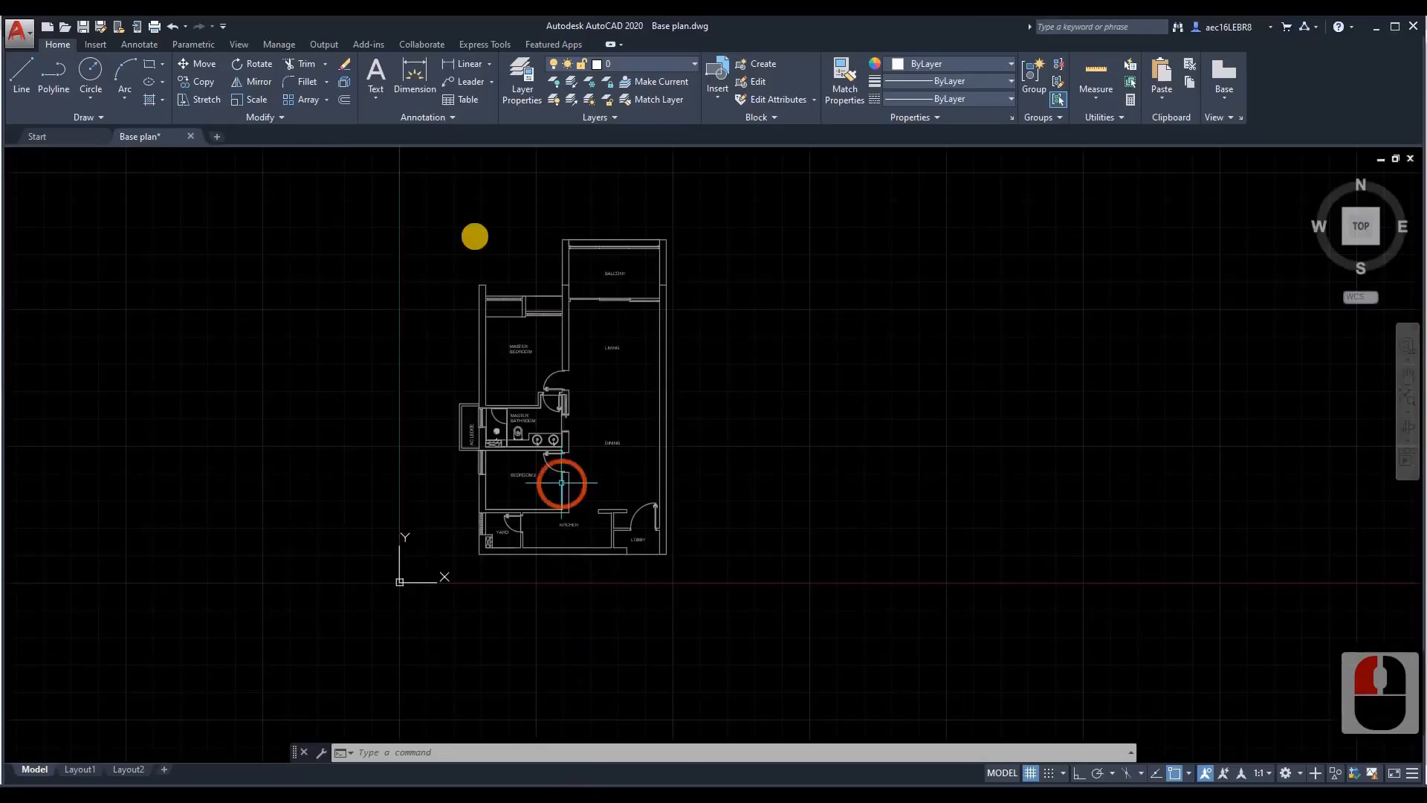
{"action": "middle_click_drag", "start_coordinate": [475, 240], "coordinate": [498, 258]}
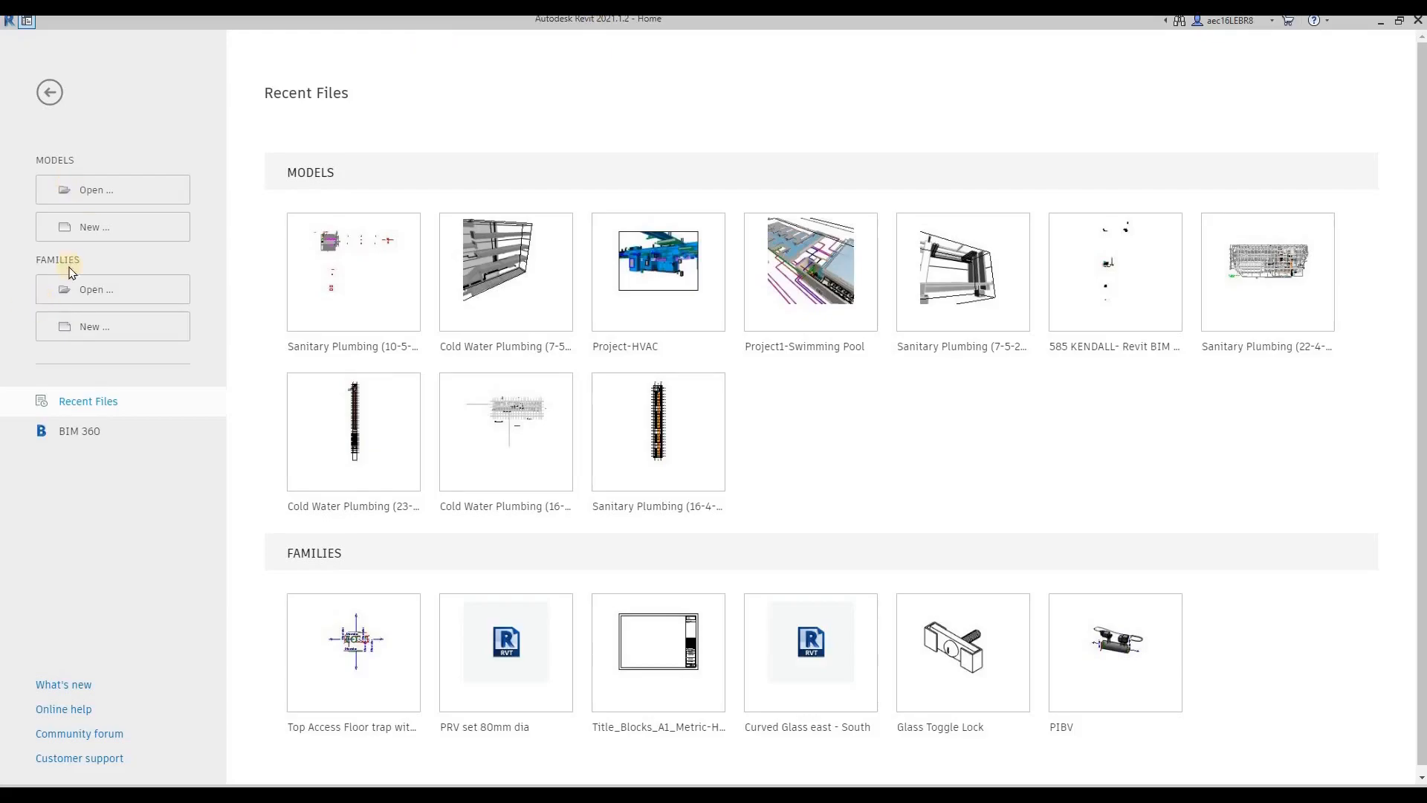
Step: Create a new Revit project based on the Metric-Architectural Template
{"action": "left_click", "coordinate": [126, 230]}
{"action": "left_click", "coordinate": [642, 239]}
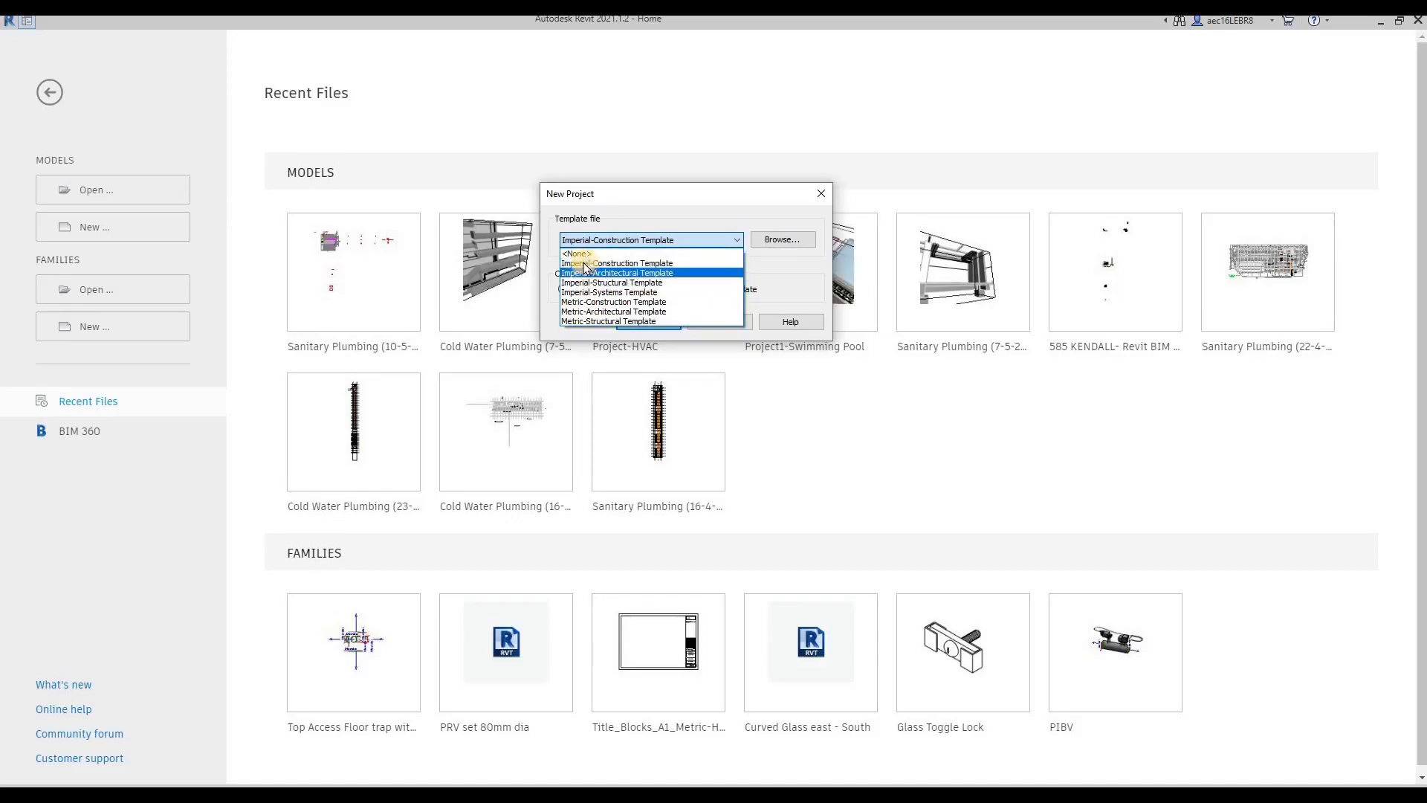
{"action": "left_click", "coordinate": [602, 312]}
{"action": "left_click", "coordinate": [644, 323]}
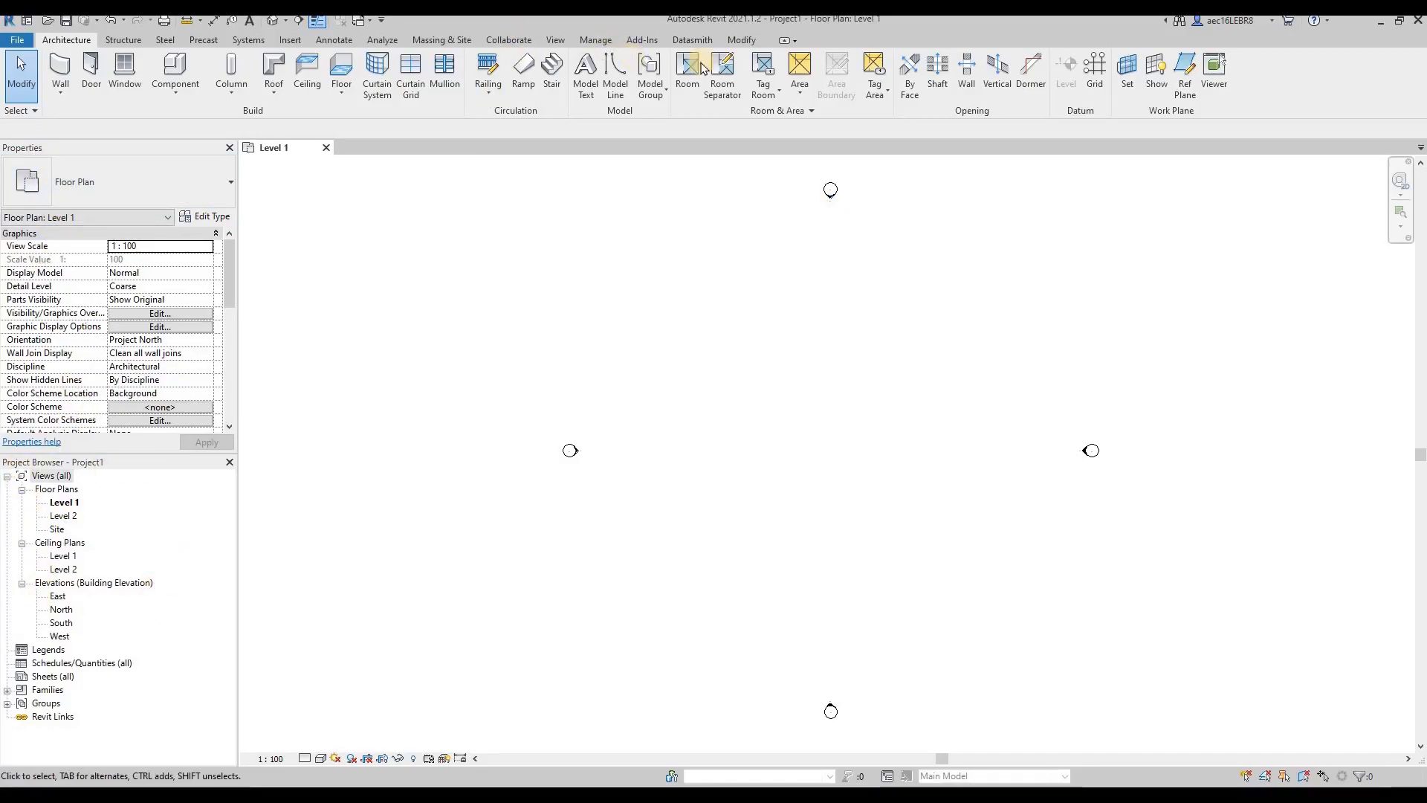
Step: Hide the Properties palette and the Project Browser from the Revit workspace
{"action": "left_click", "coordinate": [596, 42]}
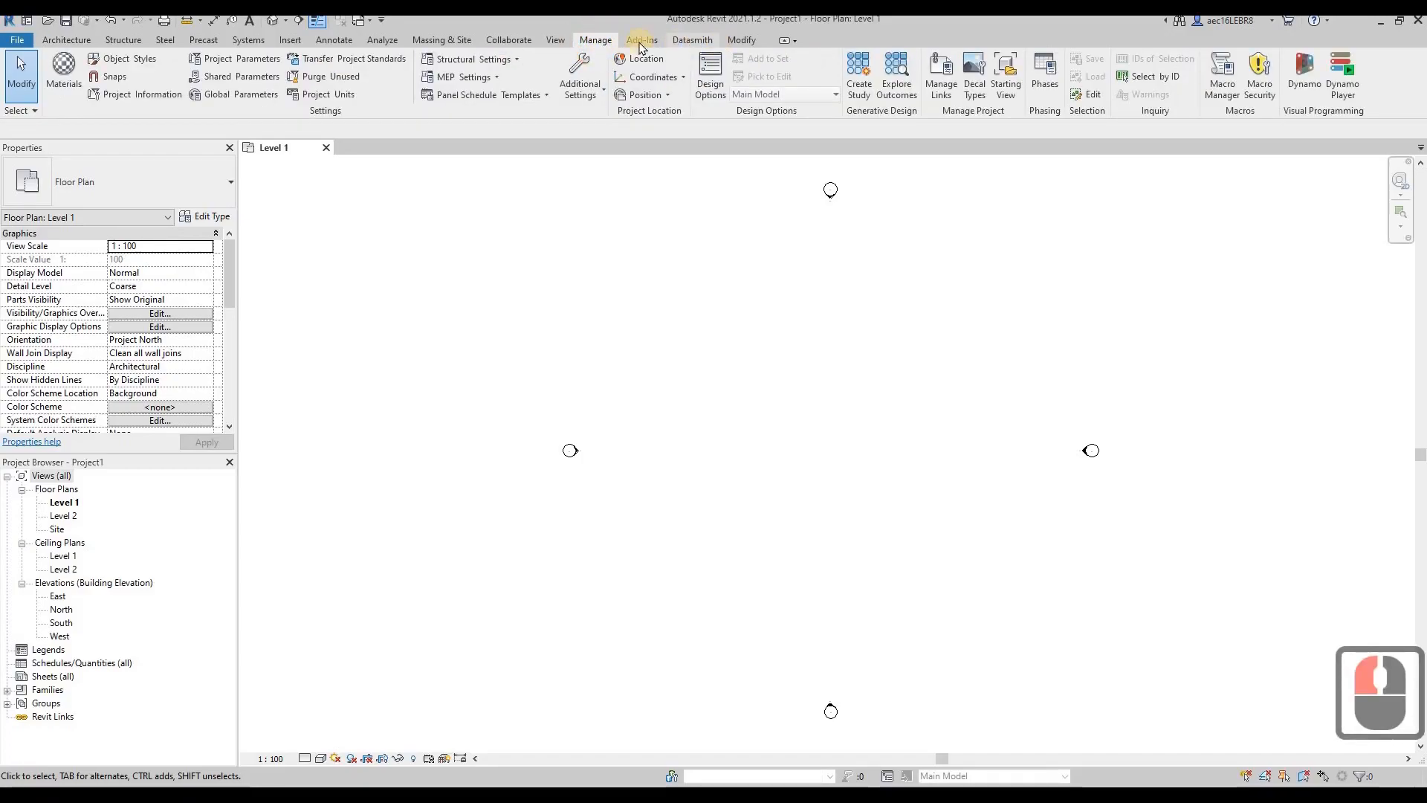
{"action": "left_click", "coordinate": [561, 42]}
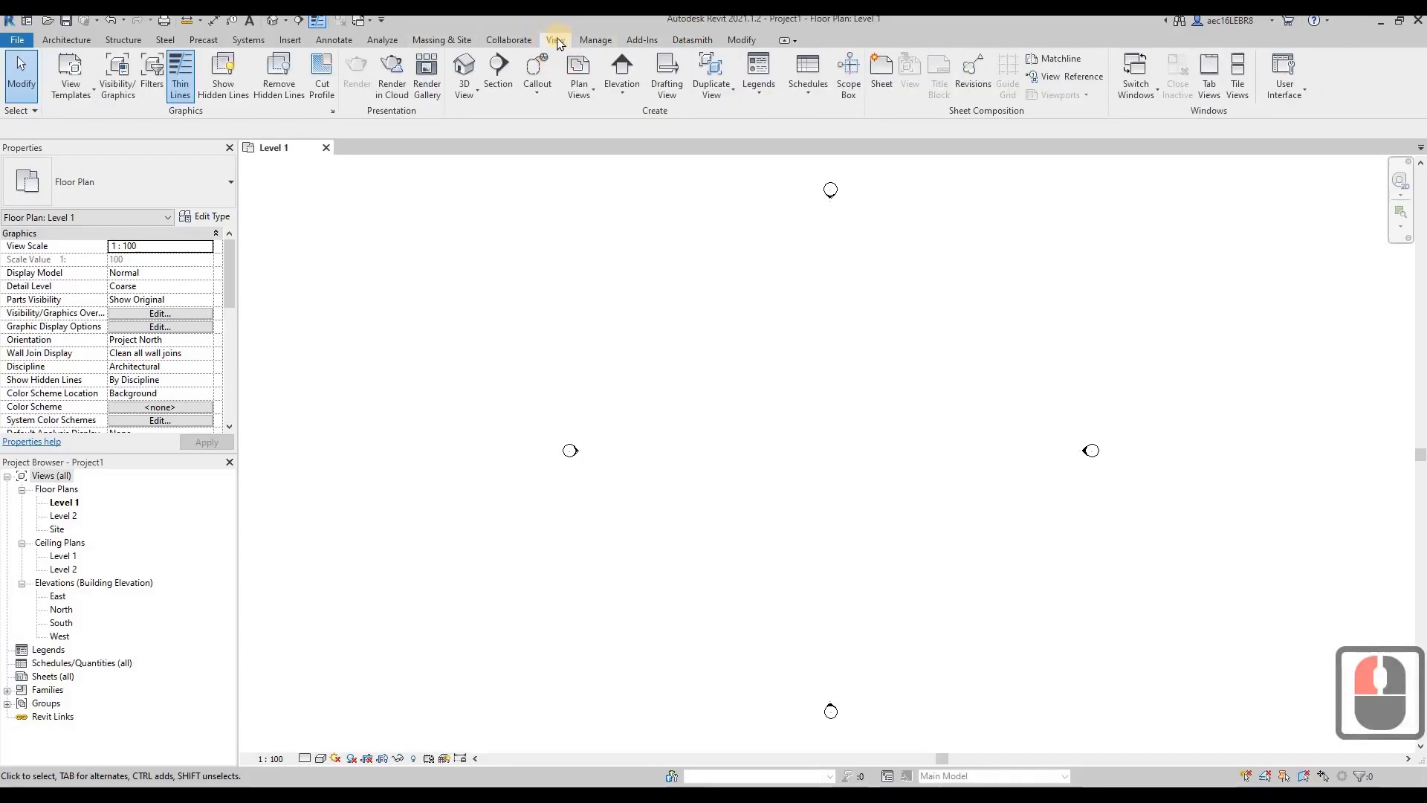
{"action": "left_click", "coordinate": [1294, 103]}
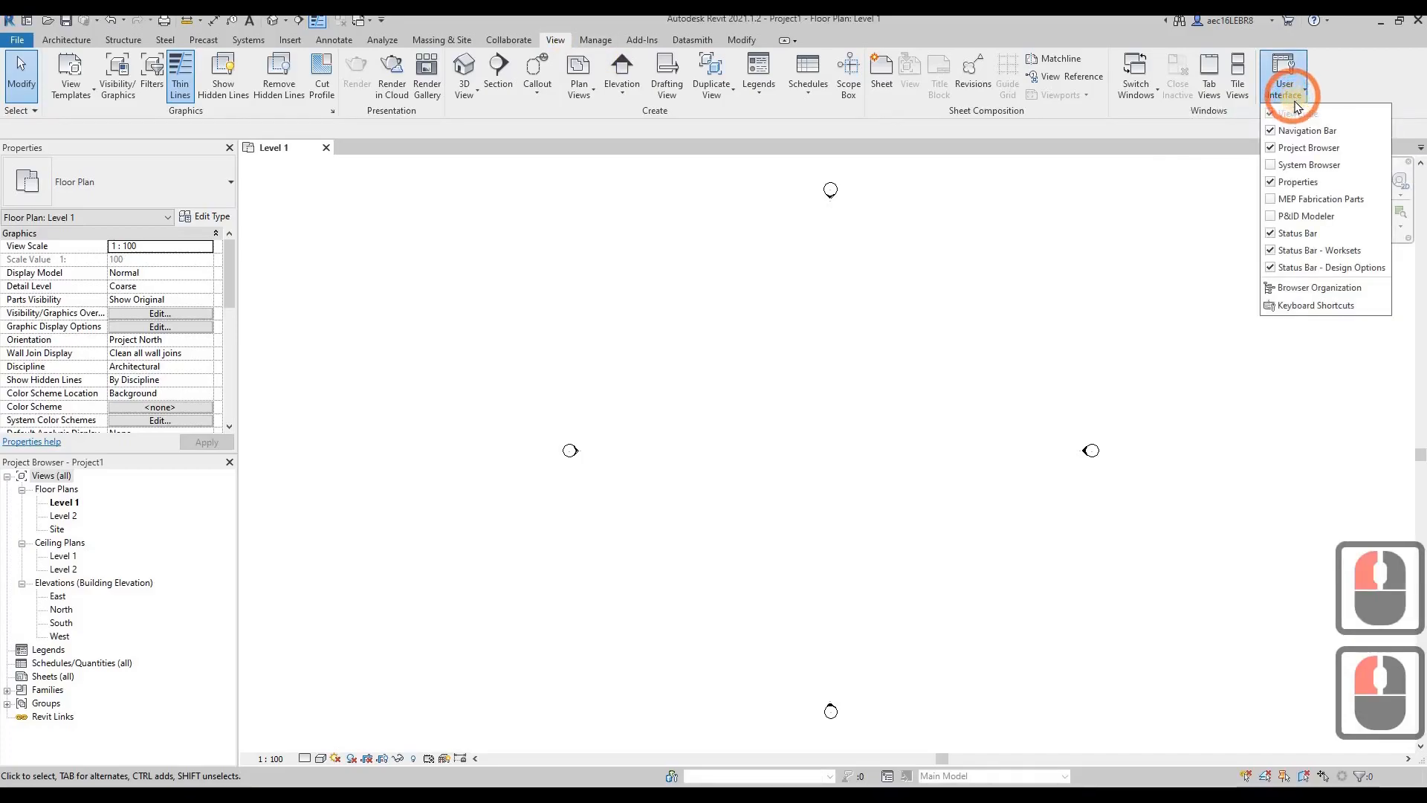
{"action": "left_click", "coordinate": [1270, 183]}
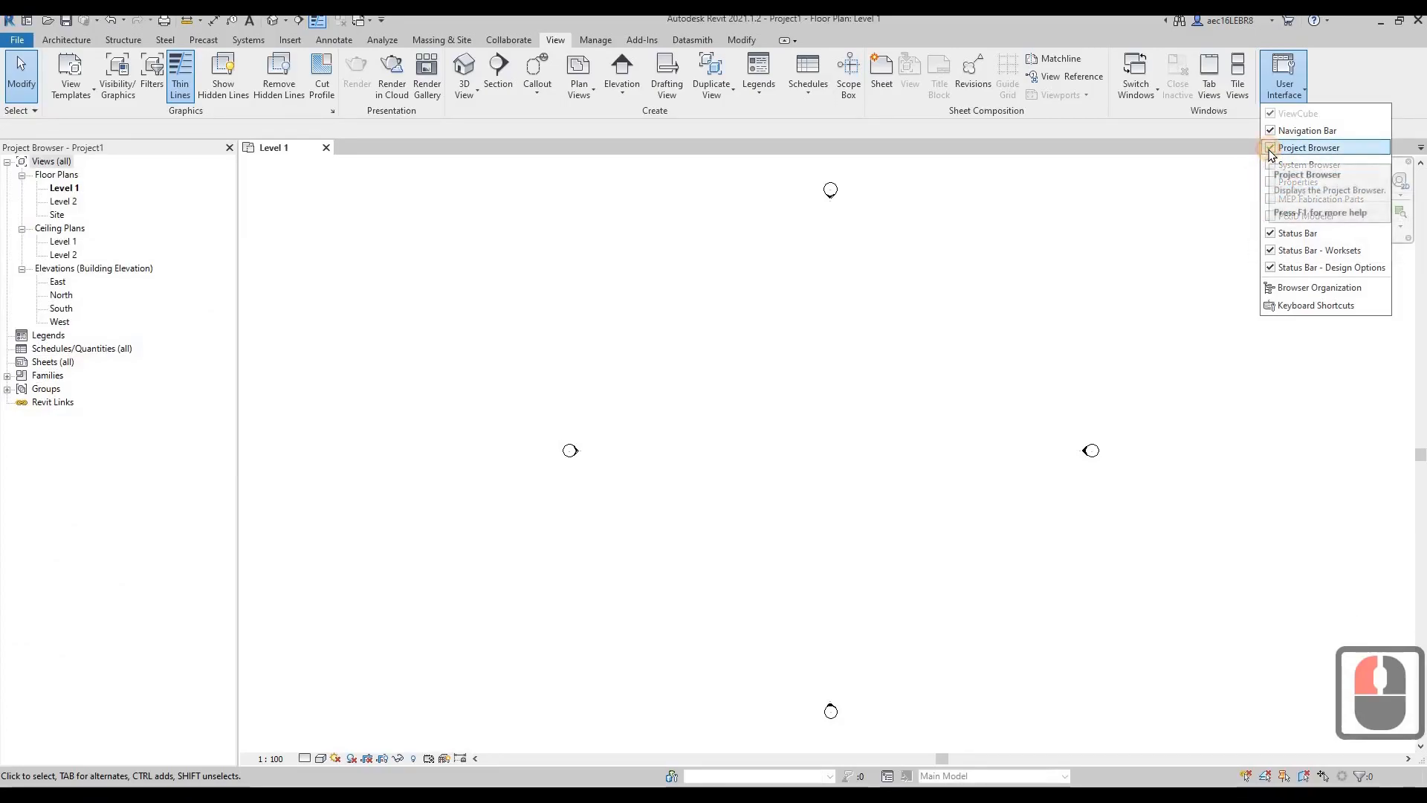
{"action": "left_click", "coordinate": [1270, 147]}
Step: Show the Project Browser and the Properties palette again
{"action": "left_click", "coordinate": [1291, 92]}
{"action": "left_click", "coordinate": [1271, 147]}
{"action": "left_click", "coordinate": [1283, 89]}
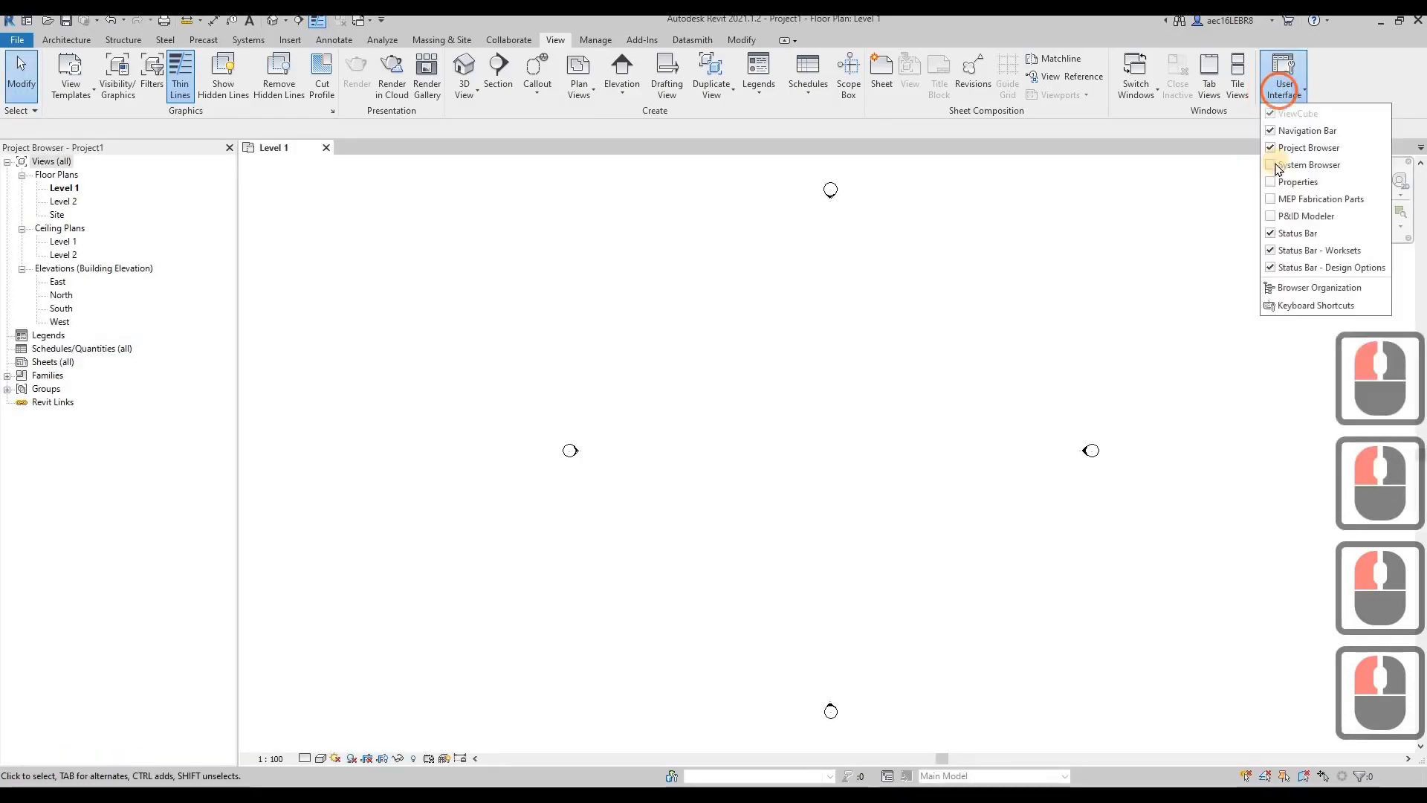
{"action": "left_click", "coordinate": [1271, 182]}
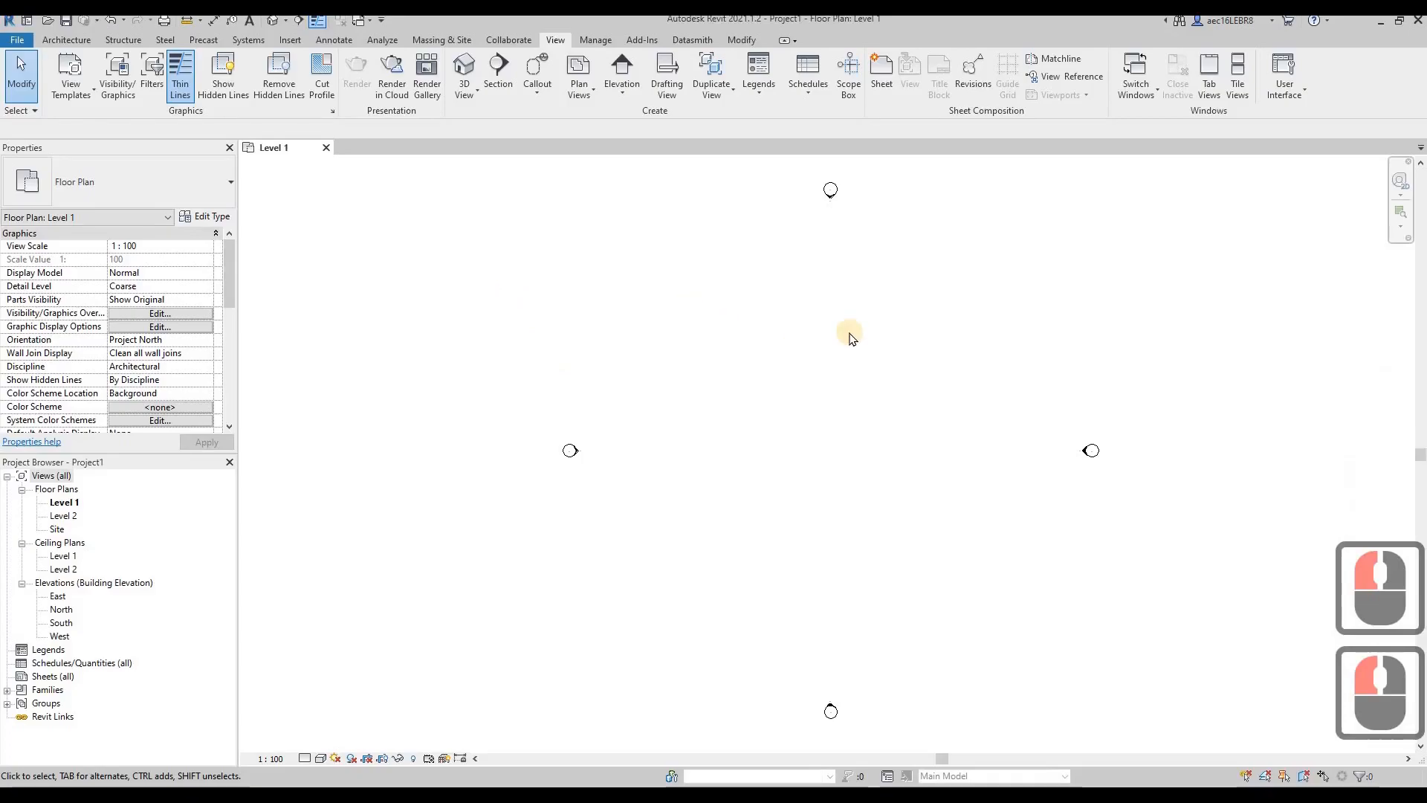
Step: Start a CAD import and select Base plan.dwg from the Online Training (Free) folder within the desktop's Online Classes folder
{"action": "middle_click_drag", "start_coordinate": [852, 351], "coordinate": [657, 311]}
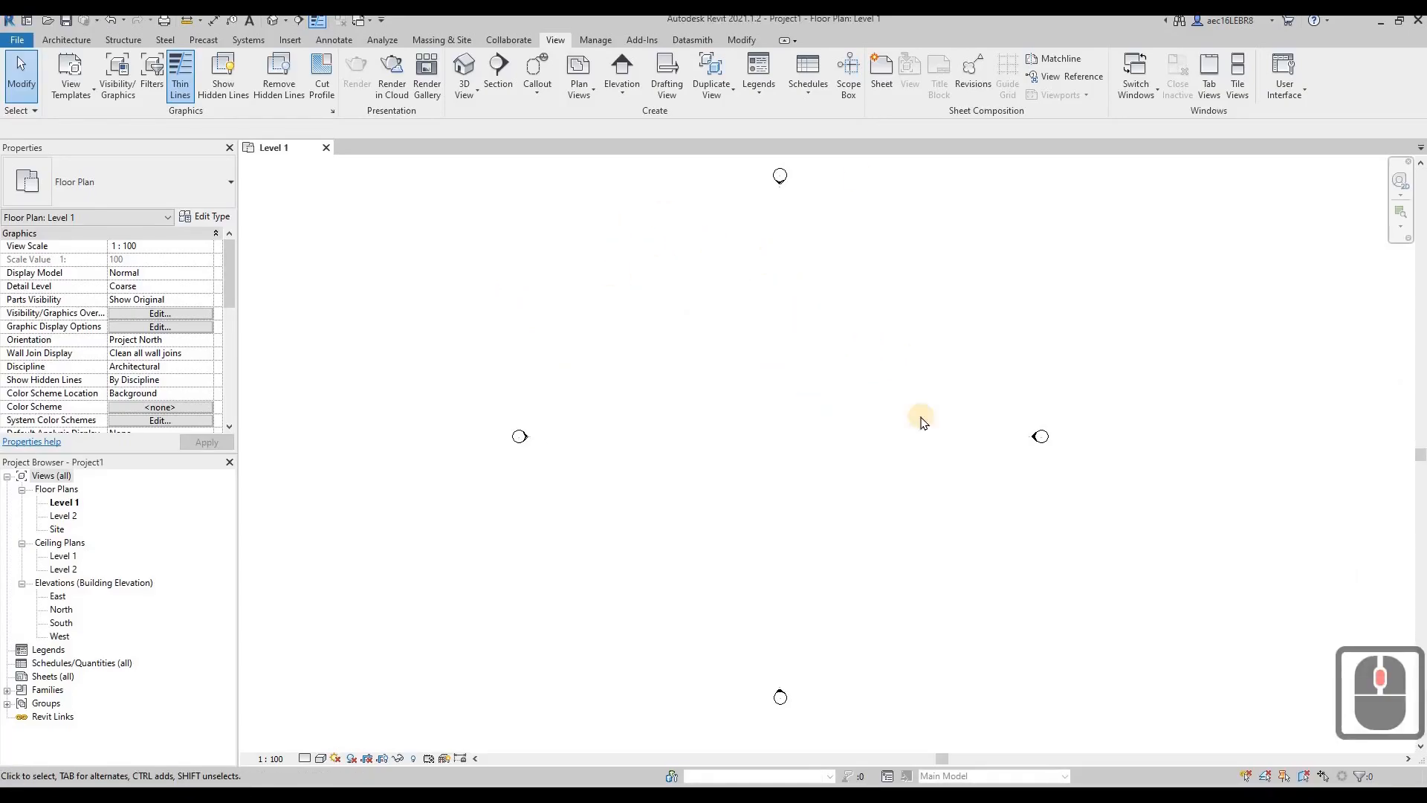
{"action": "left_click", "coordinate": [289, 40]}
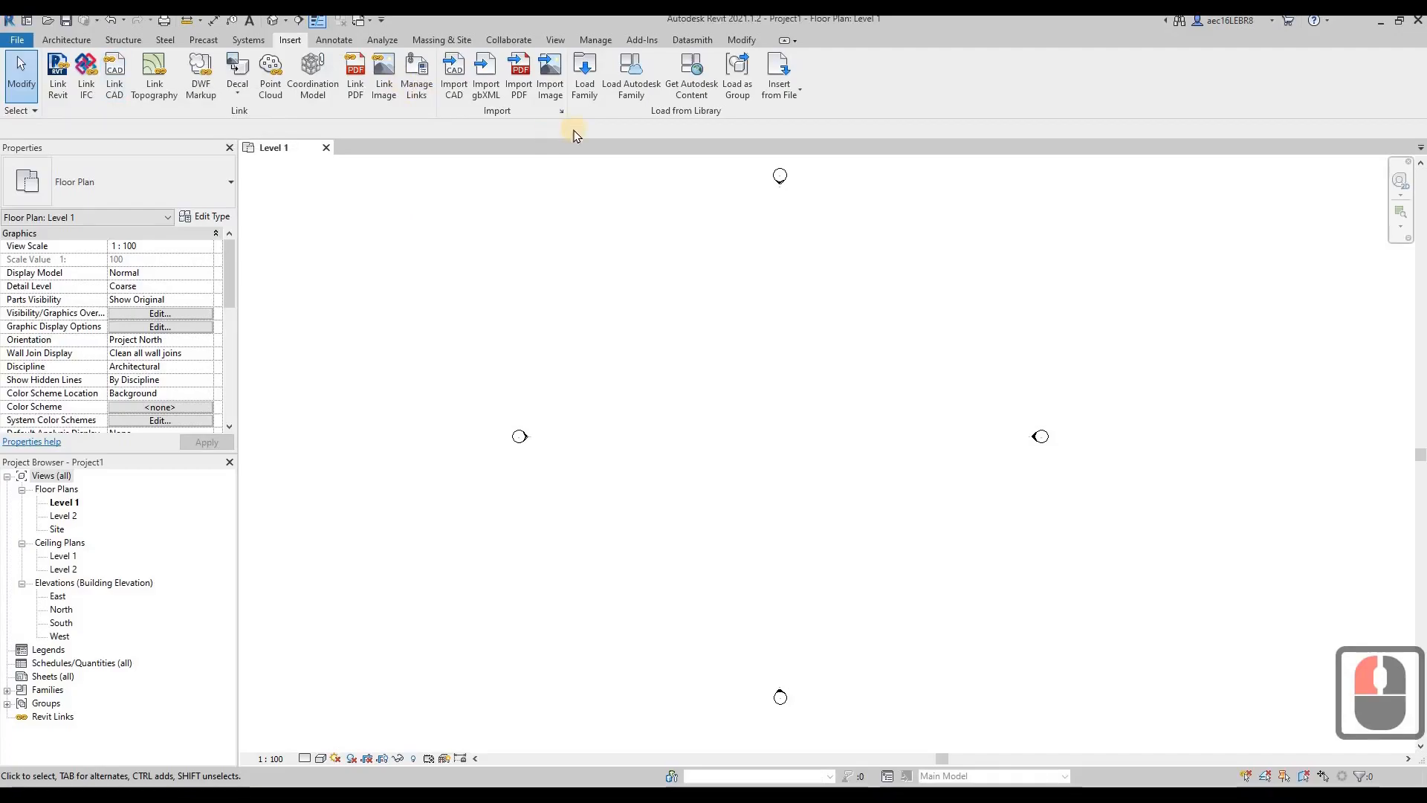
{"action": "left_click", "coordinate": [455, 88]}
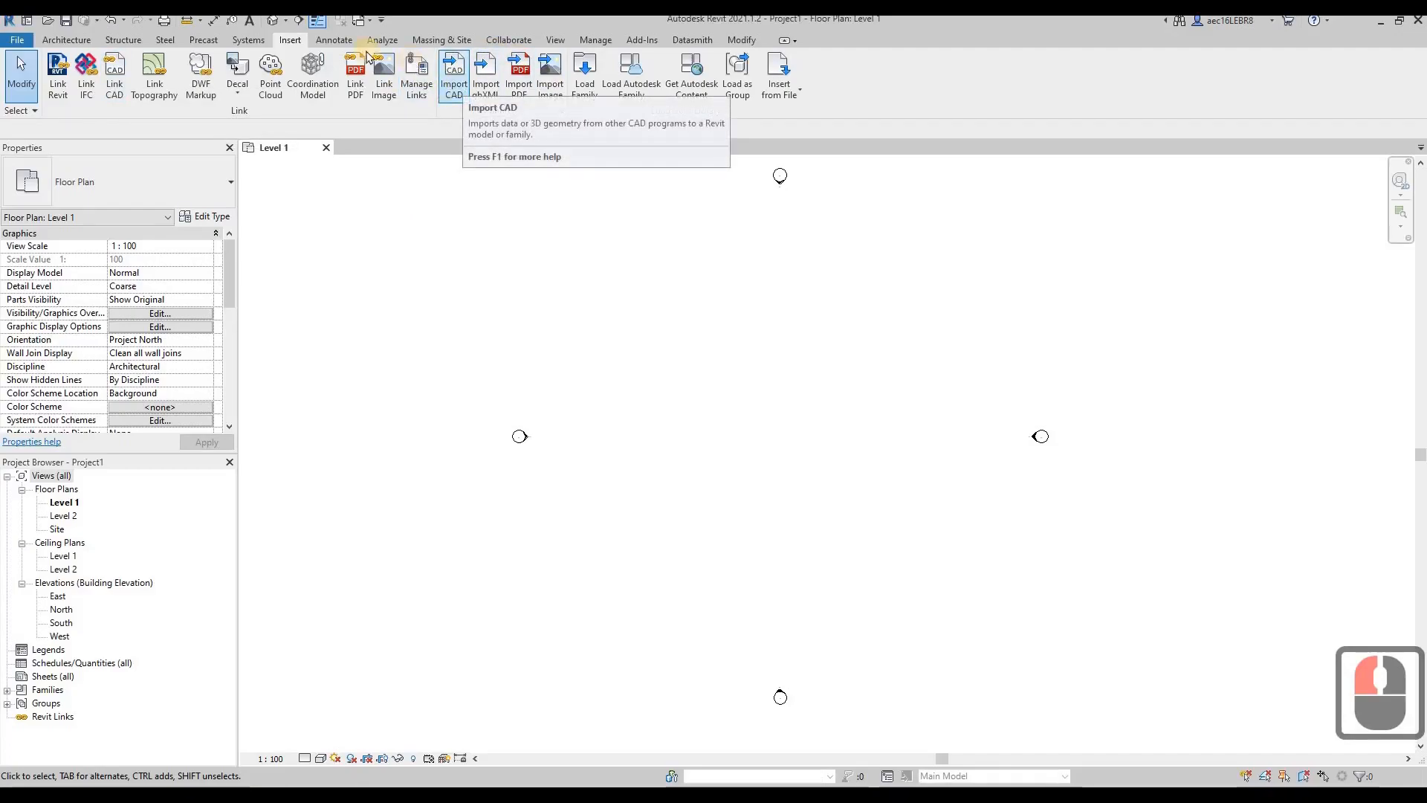
{"action": "left_click", "coordinate": [451, 88]}
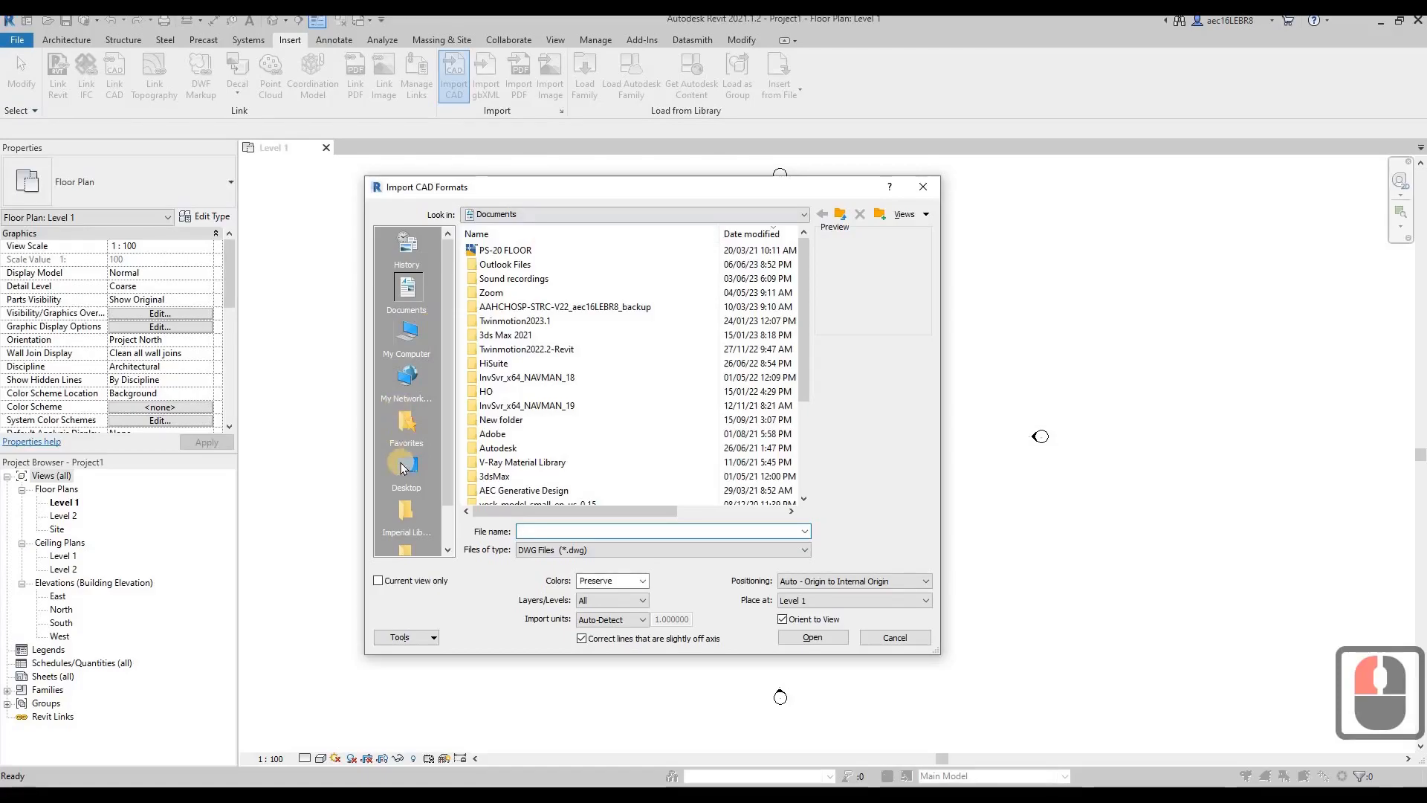
{"action": "left_click", "coordinate": [402, 478]}
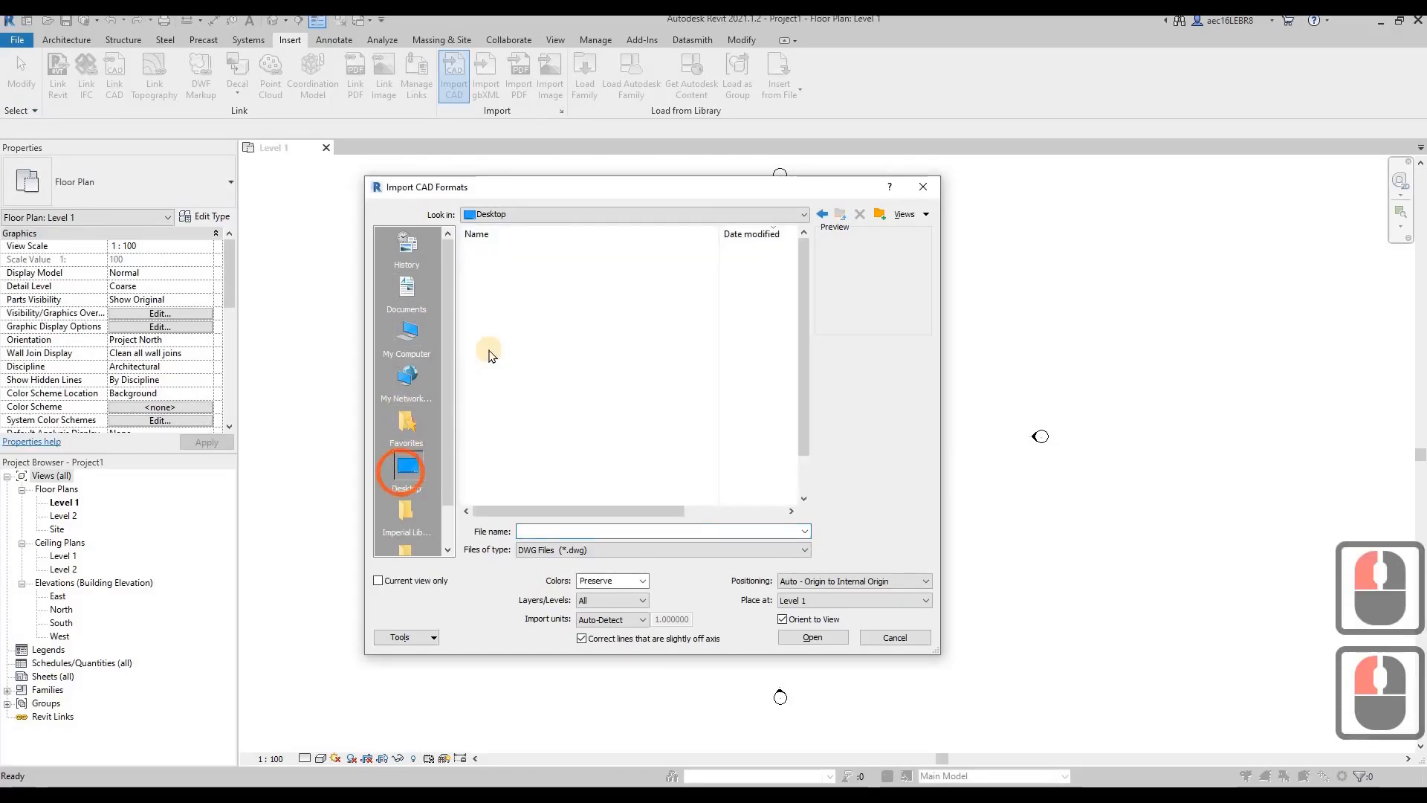
{"action": "double_click", "coordinate": [493, 335]}
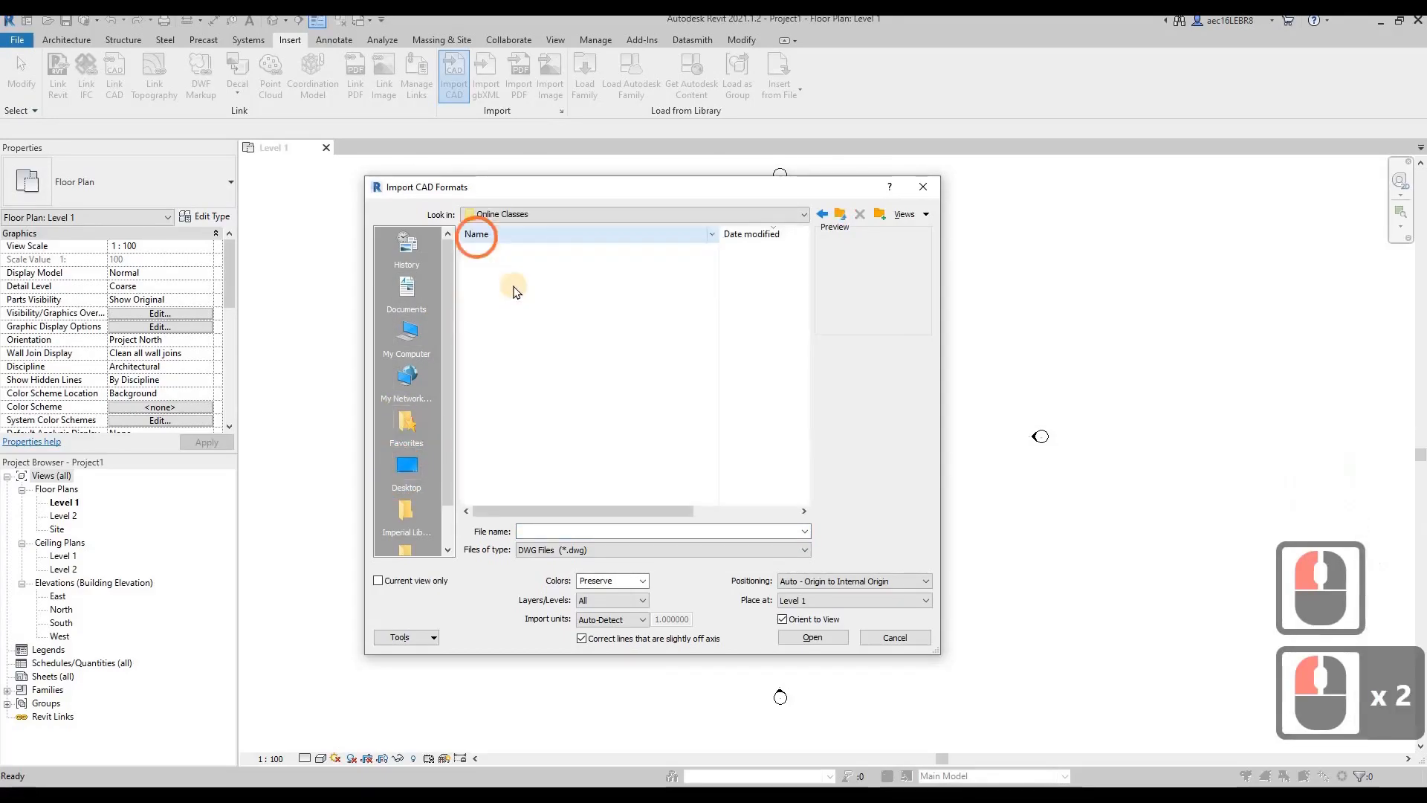
{"action": "double_click", "coordinate": [518, 251]}
{"action": "left_click", "coordinate": [494, 251]}
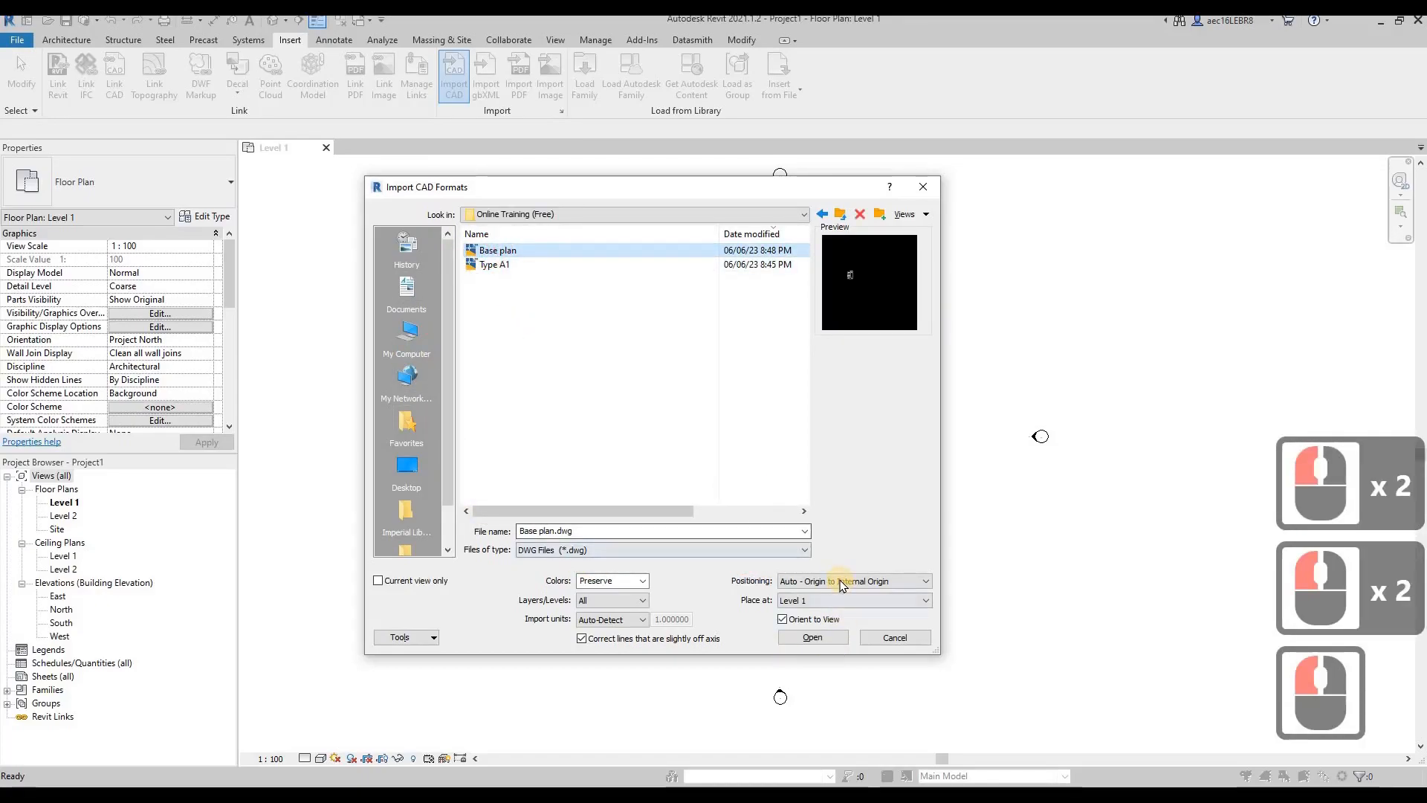
Step: Import the selected Base plan.dwg using Auto - Center to Center positioning and Auto-Detect import units
{"action": "left_click", "coordinate": [885, 586]}
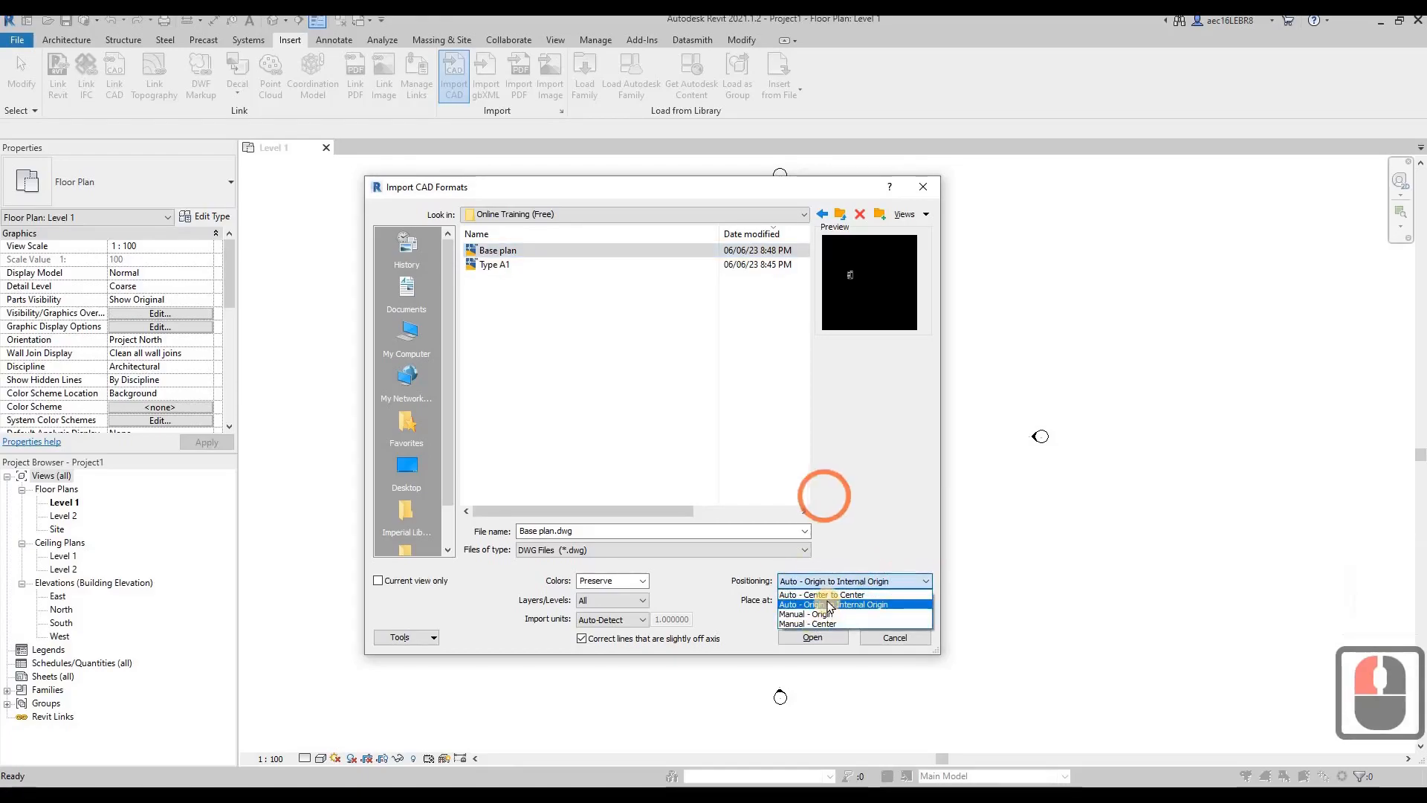
{"action": "left_click", "coordinate": [825, 595]}
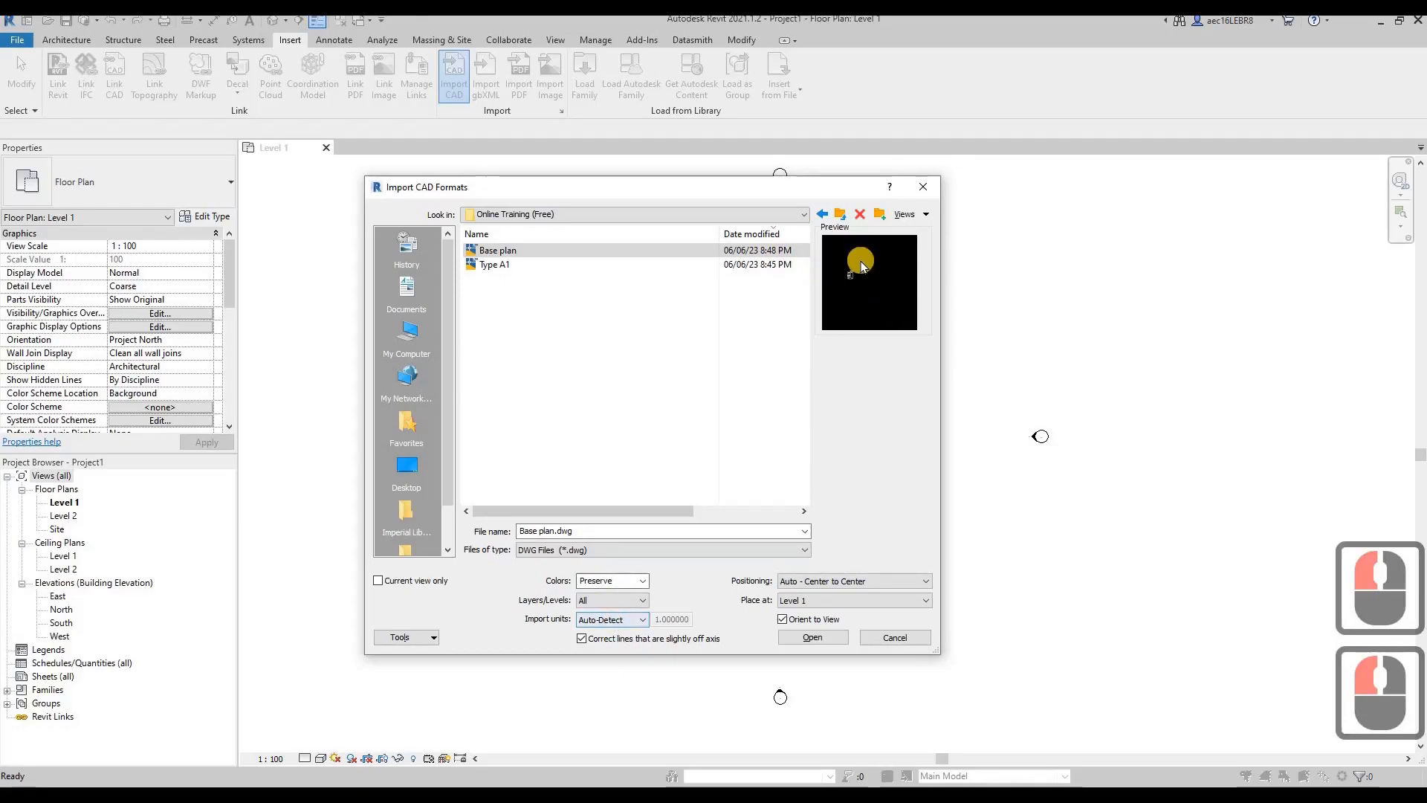
{"action": "left_click", "coordinate": [622, 619]}
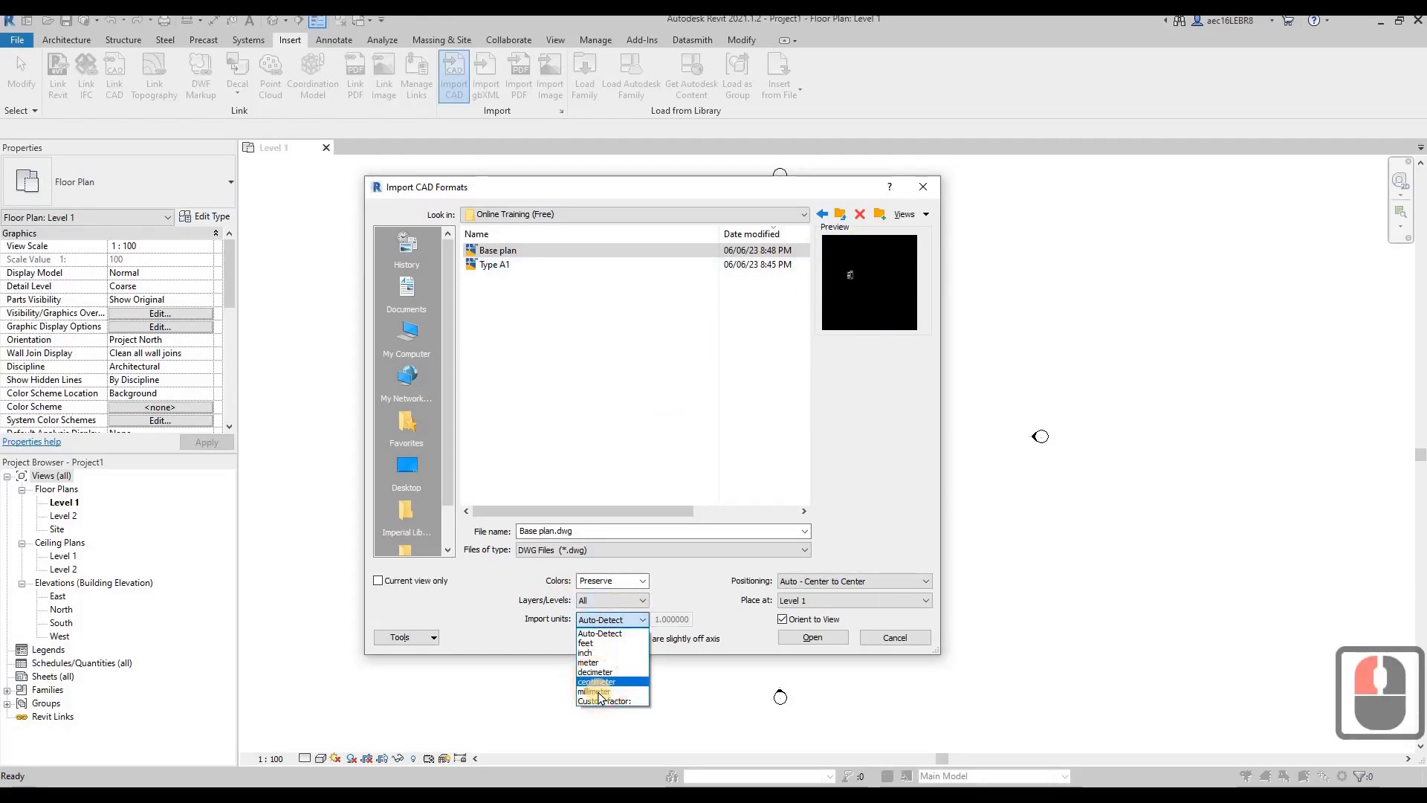
{"action": "left_click", "coordinate": [602, 691]}
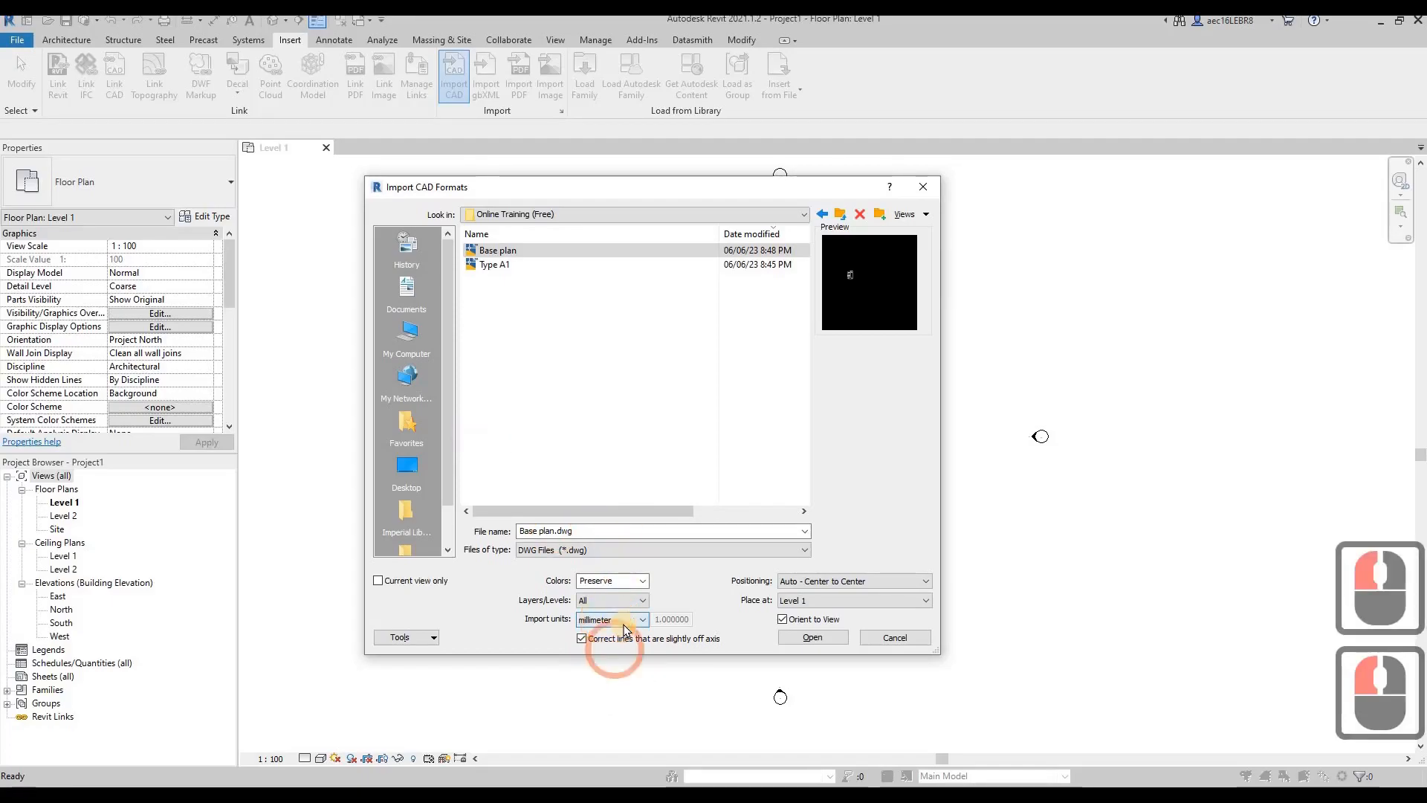
{"action": "left_click", "coordinate": [625, 622]}
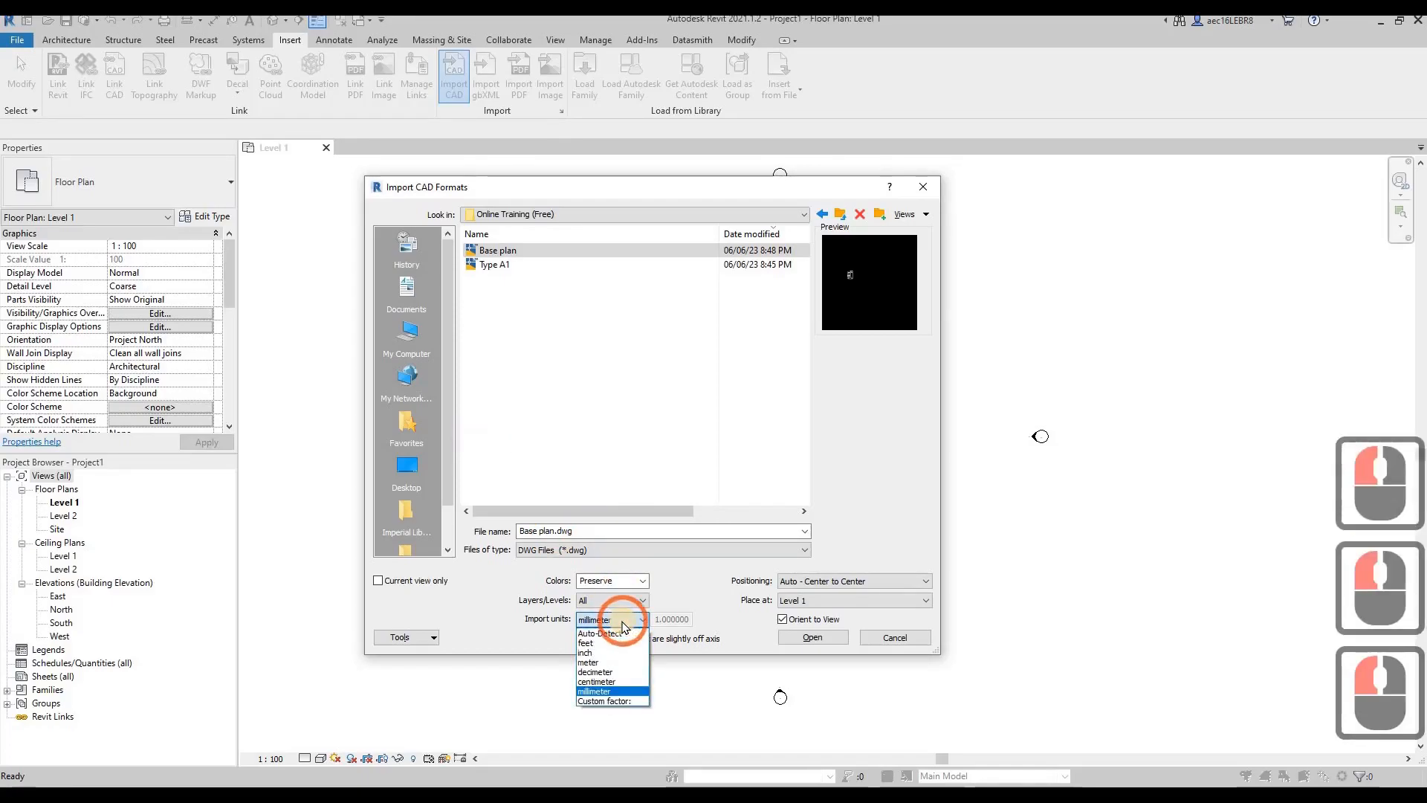
{"action": "left_click", "coordinate": [603, 633]}
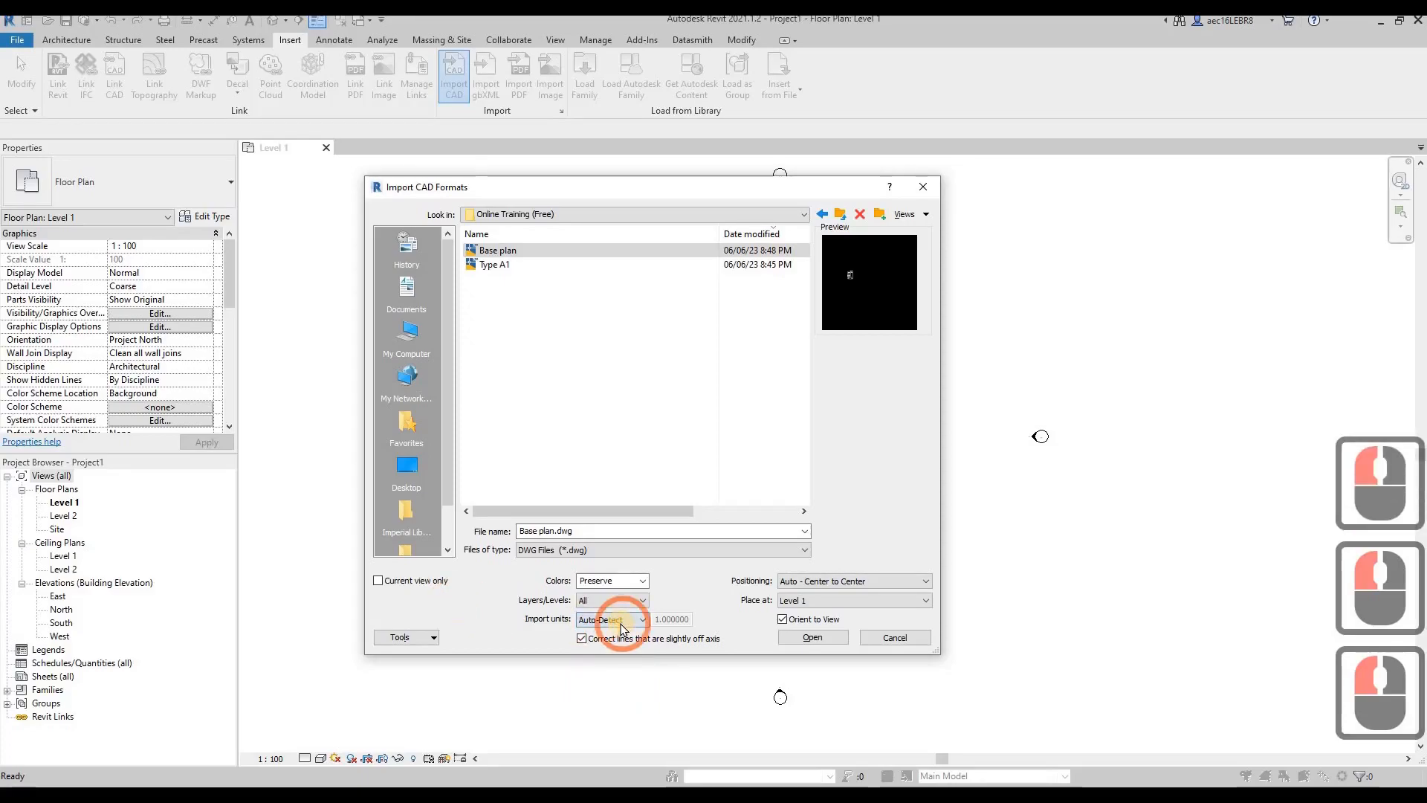
{"action": "left_click", "coordinate": [812, 638]}
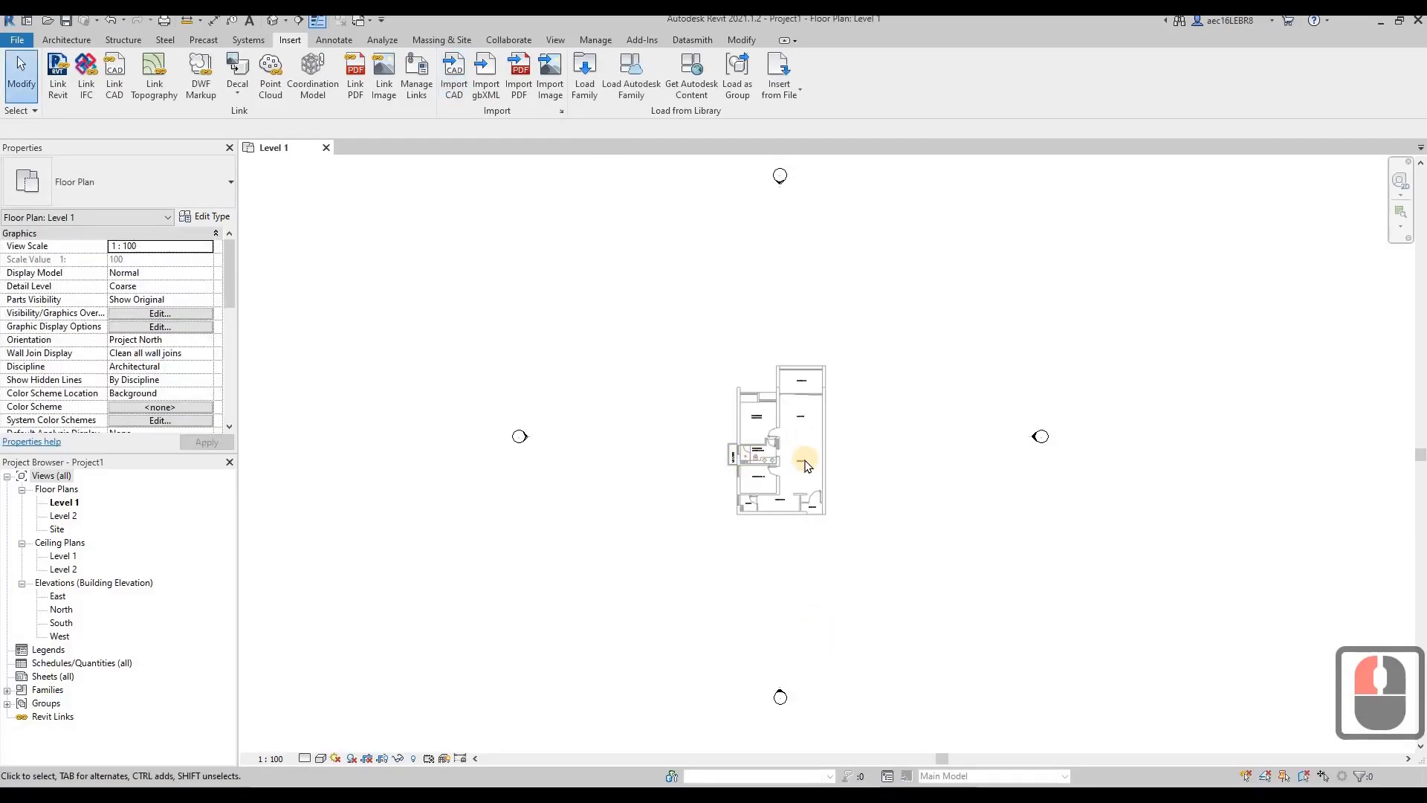
{"action": "scroll", "coordinate": [790, 438], "scroll_direction": "up", "scroll_amount": 5}
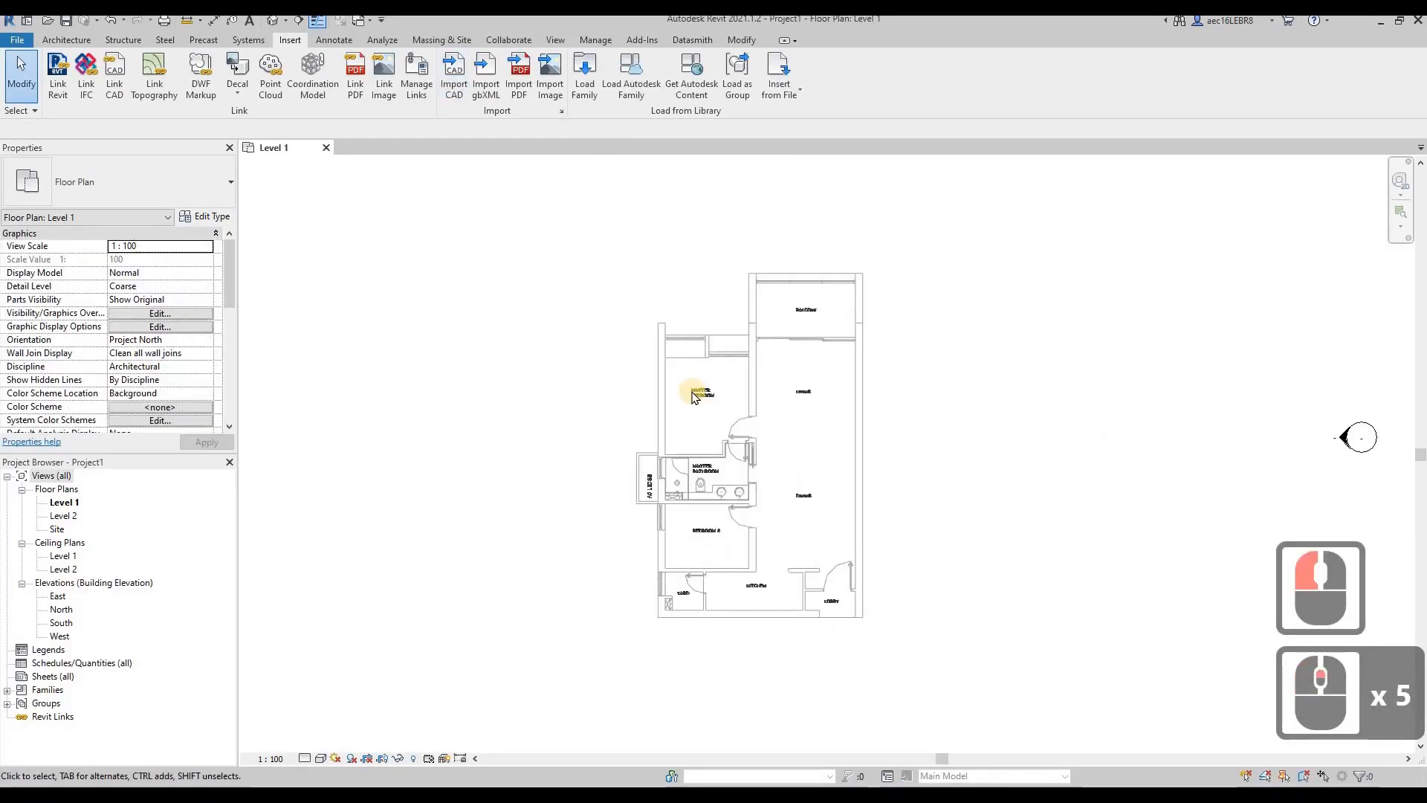
{"action": "scroll", "coordinate": [614, 392], "scroll_direction": "down", "scroll_amount": 6}
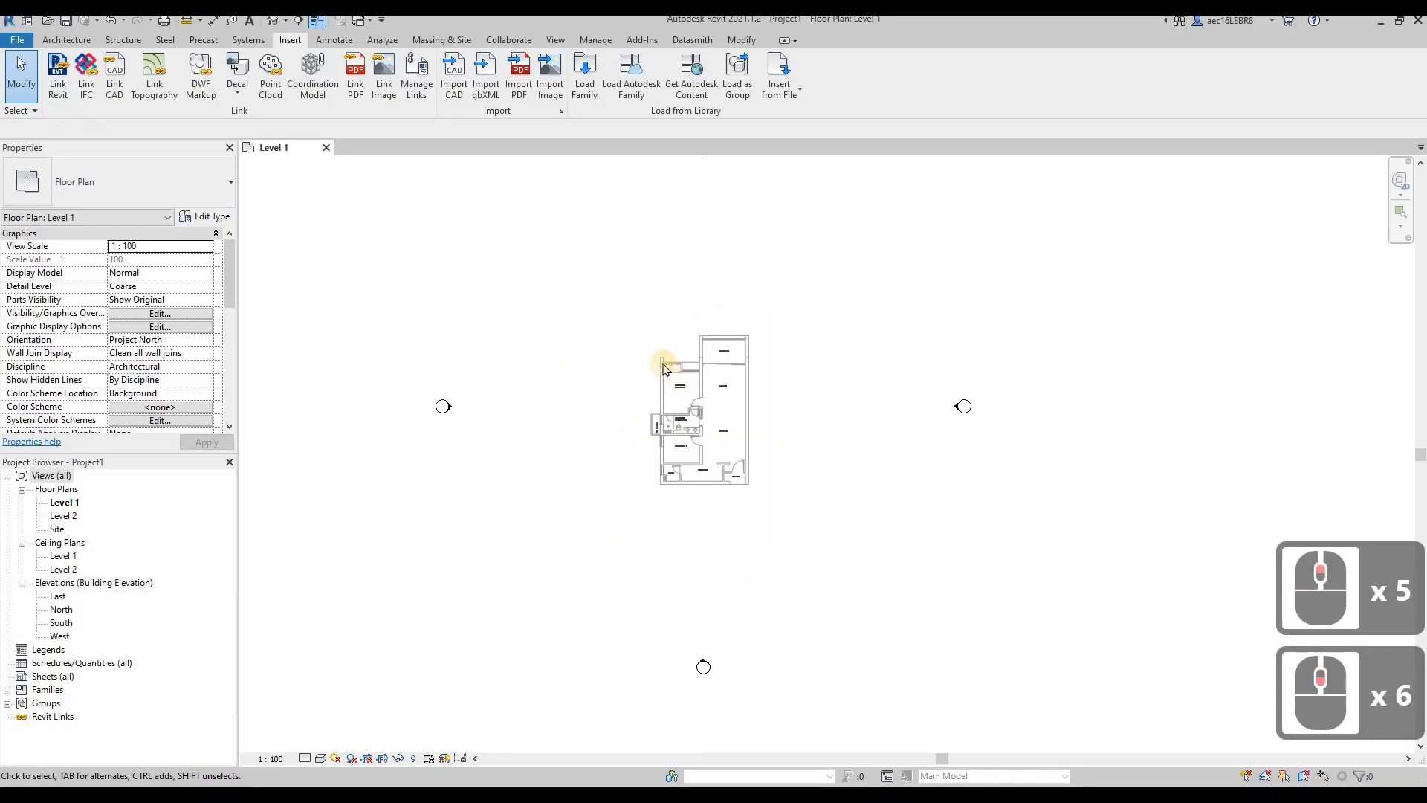
{"action": "scroll", "coordinate": [677, 335], "scroll_direction": "up", "scroll_amount": 3}
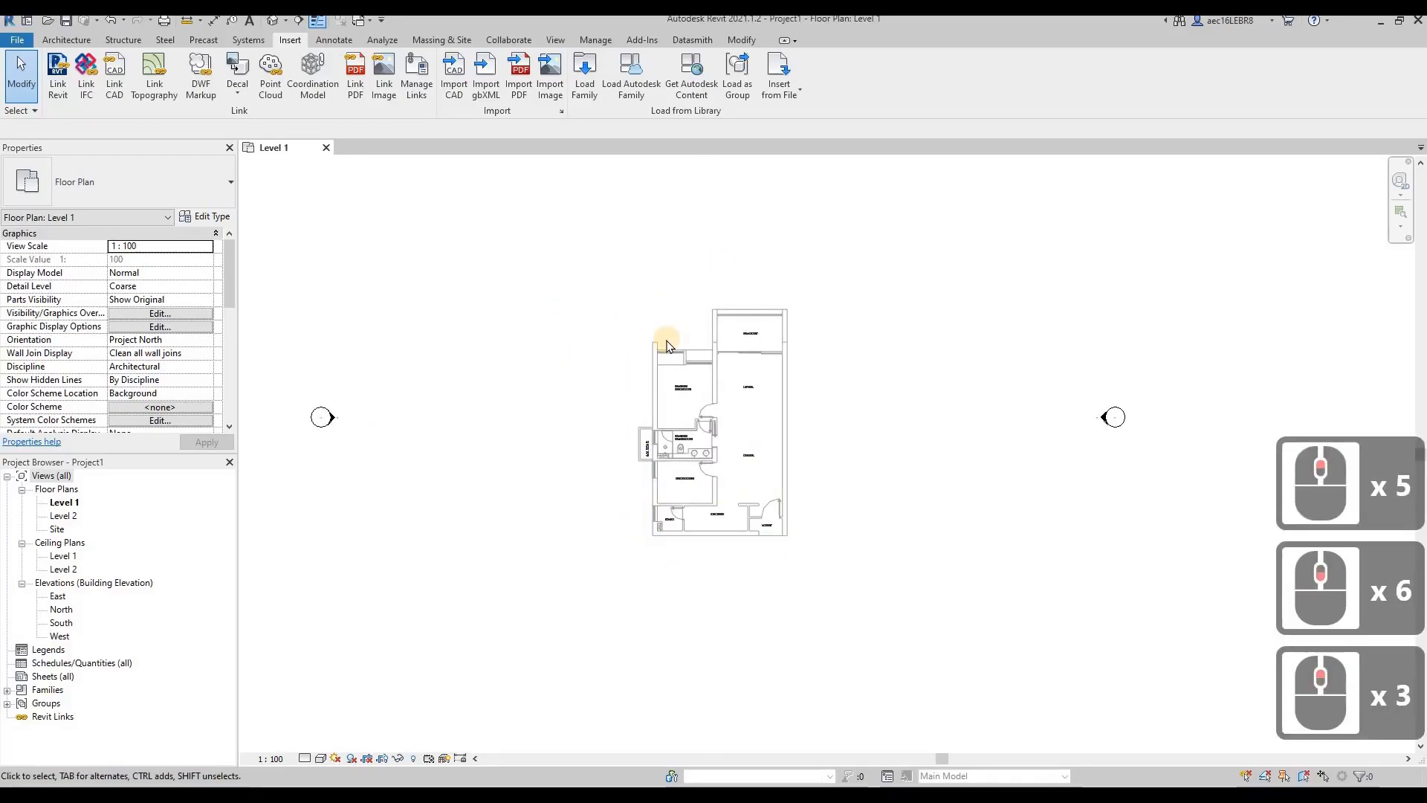
{"action": "scroll", "coordinate": [669, 350], "scroll_direction": "down", "scroll_amount": 3}
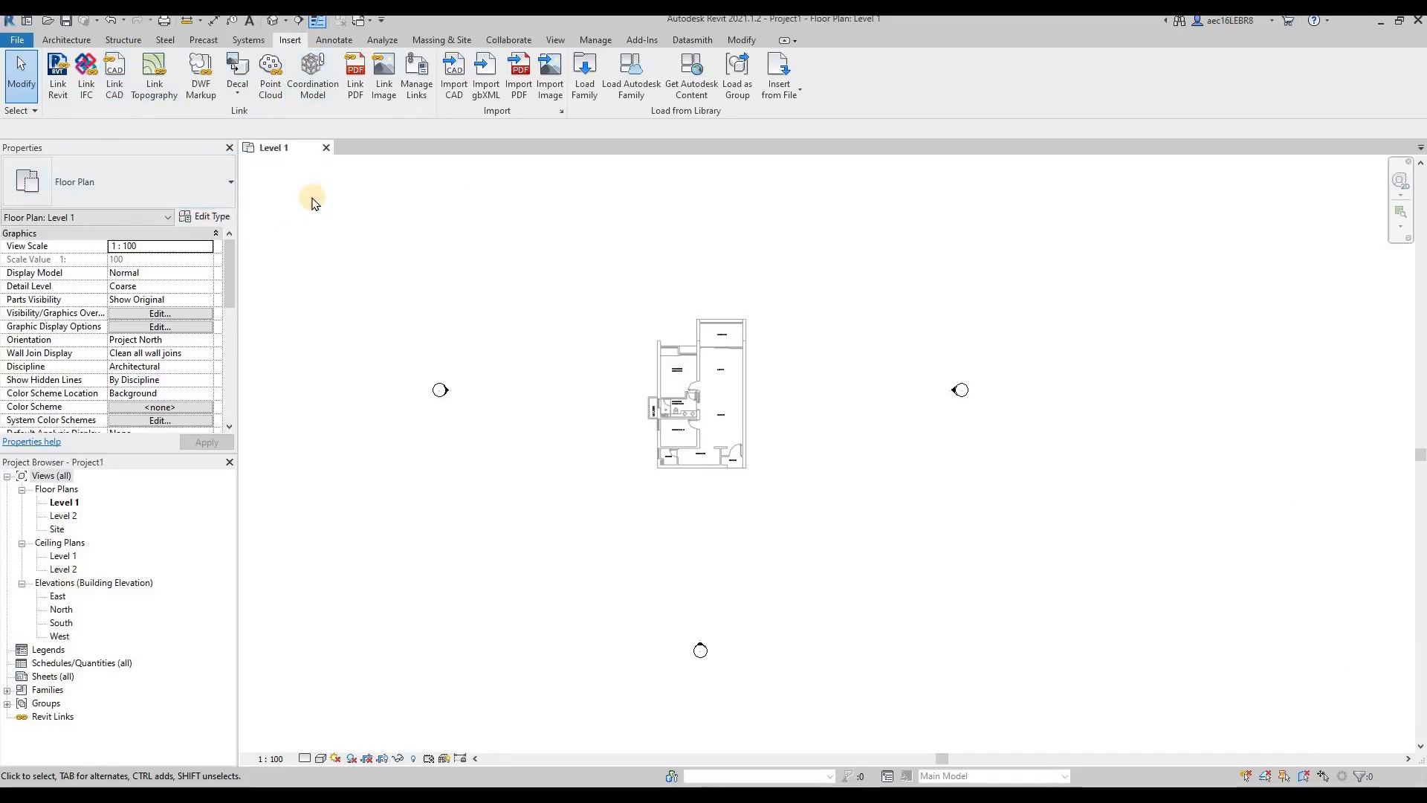
{"action": "left_click", "coordinate": [651, 299]}
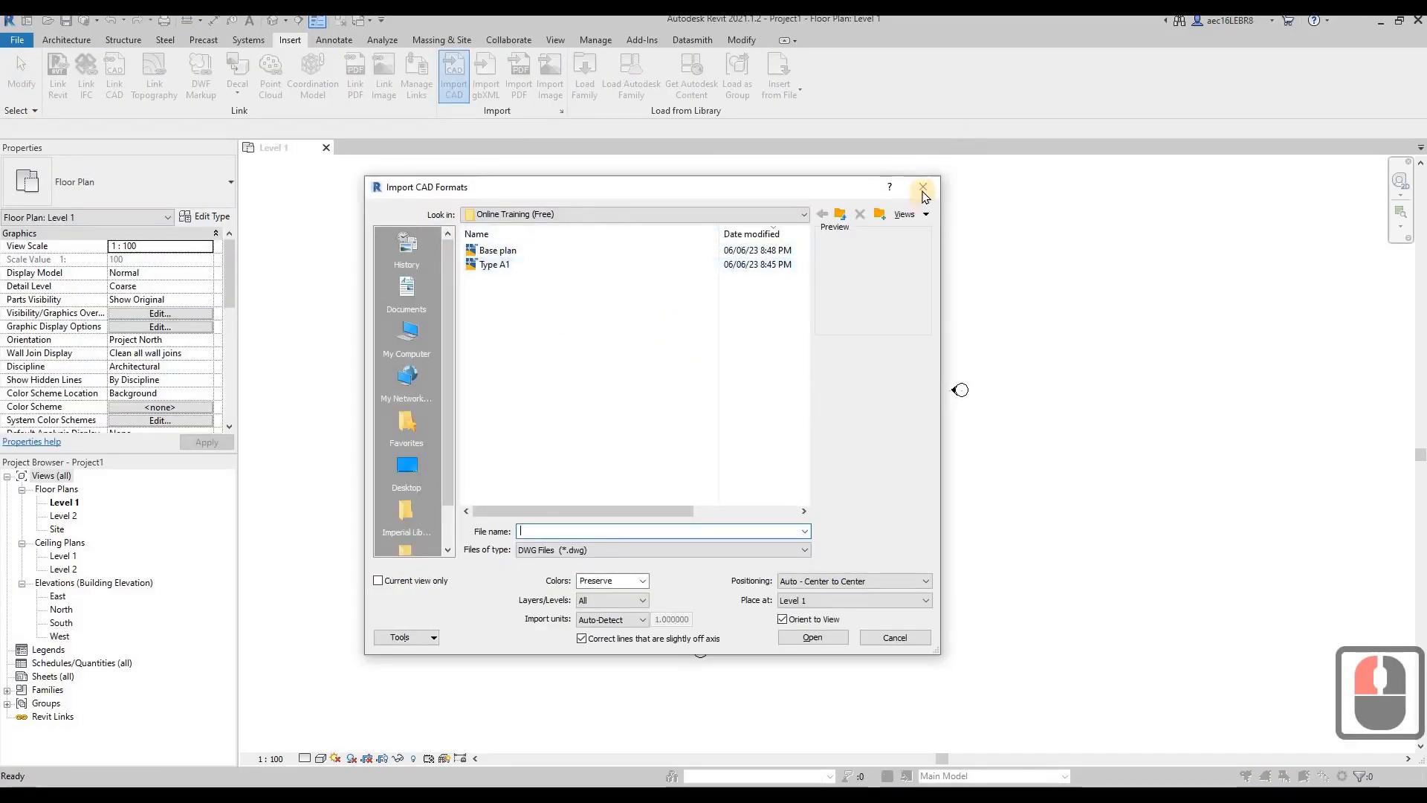
{"action": "left_click", "coordinate": [742, 526]}
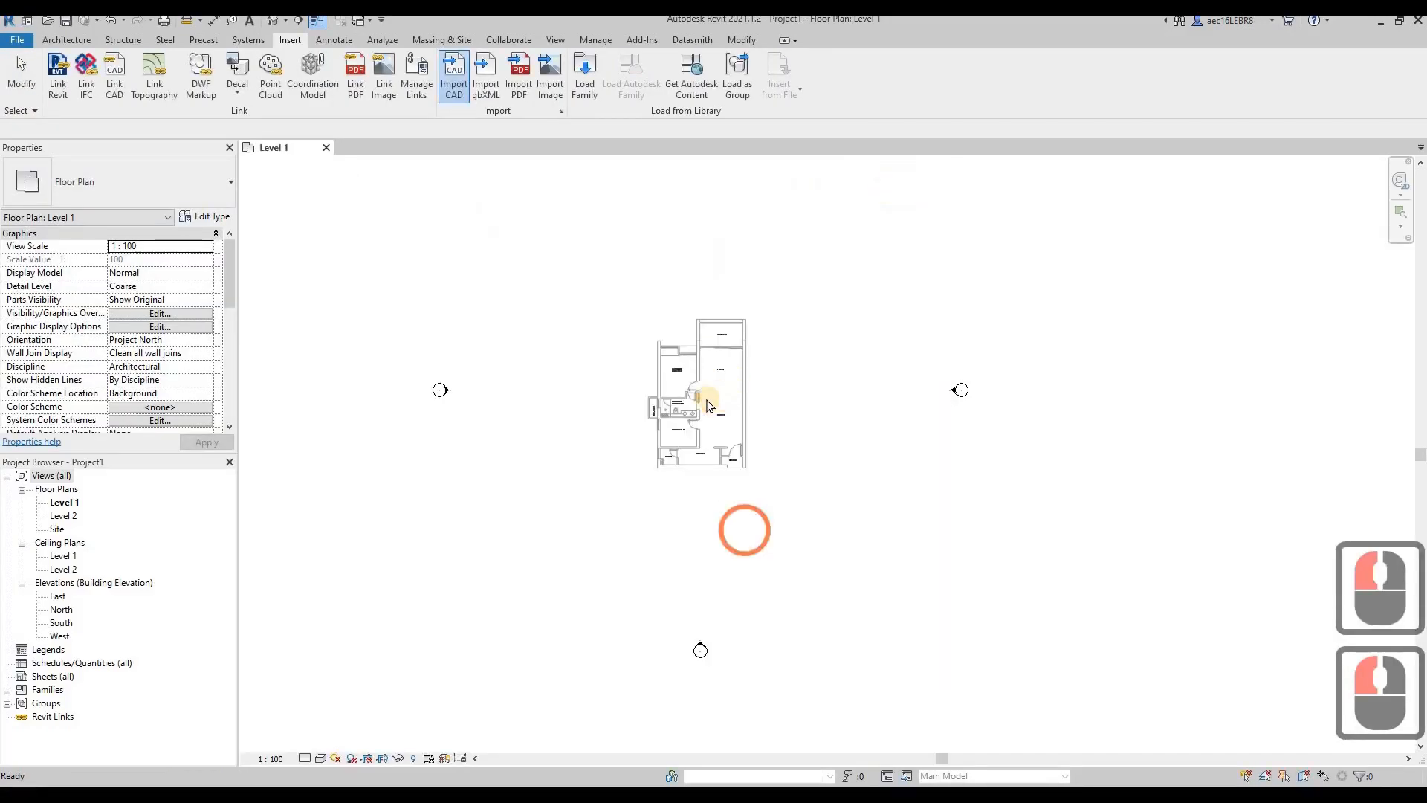
{"action": "left_click", "coordinate": [711, 401]}
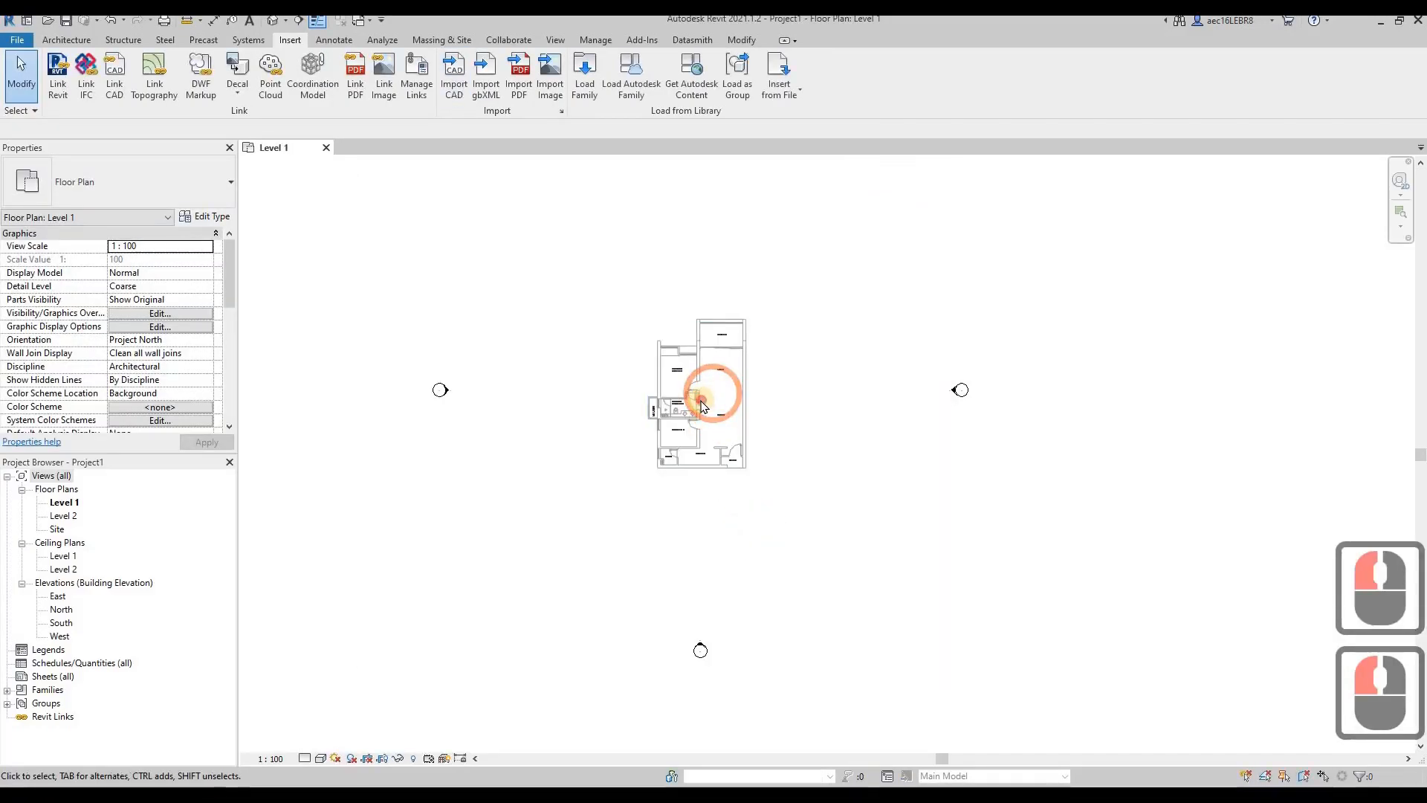
Step: Switch to AutoCAD to view the source drawing Base plan.dwg, and return to Revit with nothing selected
{"action": "double_click", "coordinate": [764, 752]}
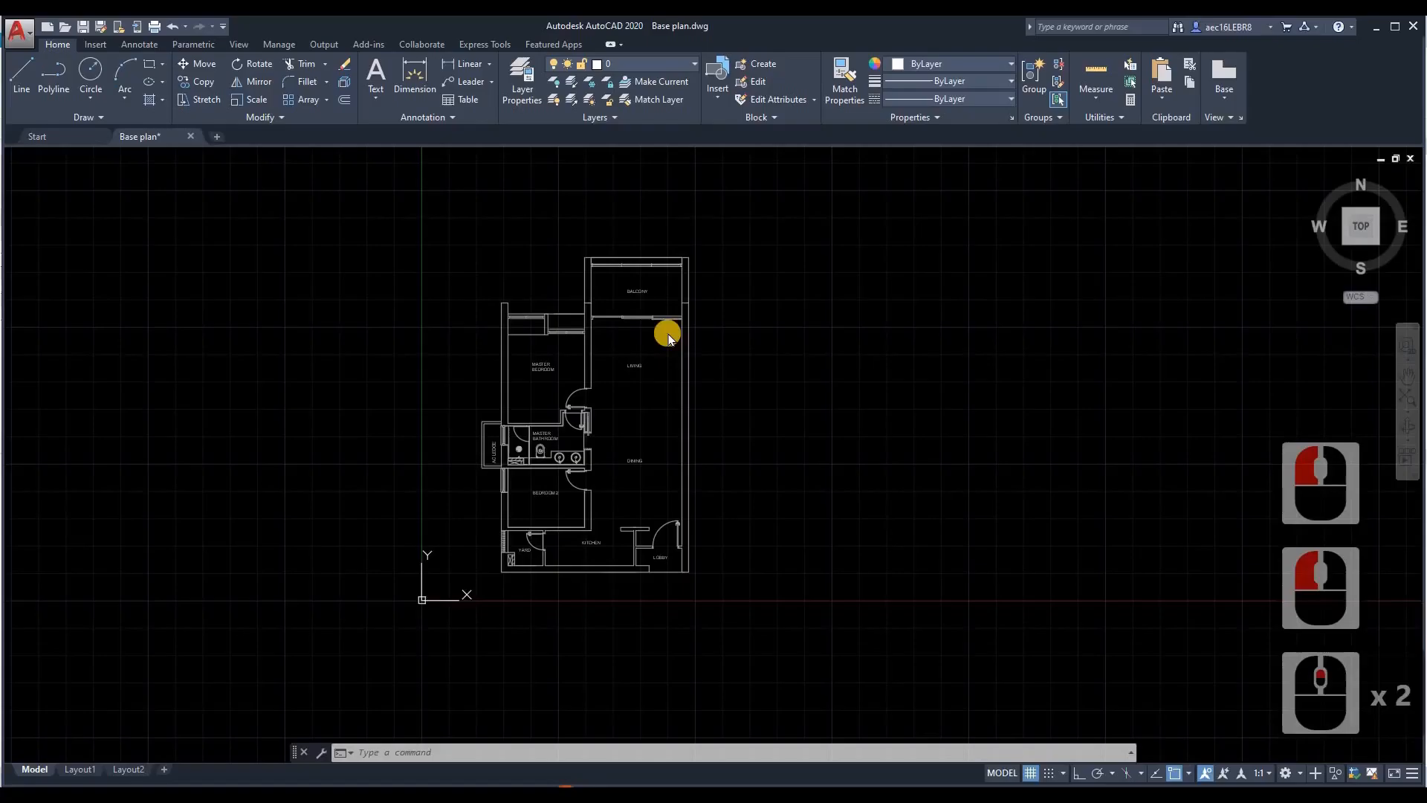
{"action": "left_click", "coordinate": [602, 277]}
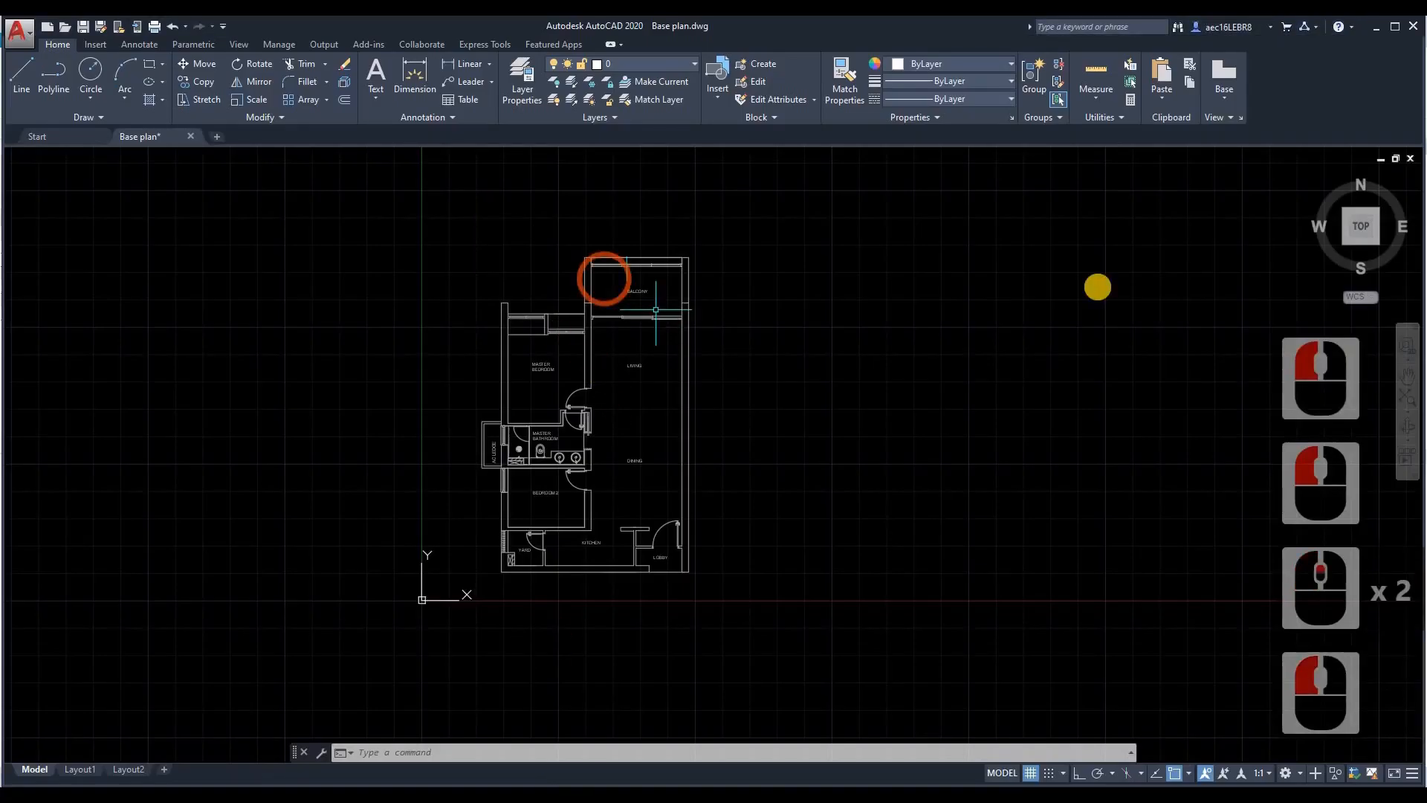
{"action": "left_click", "coordinate": [646, 319]}
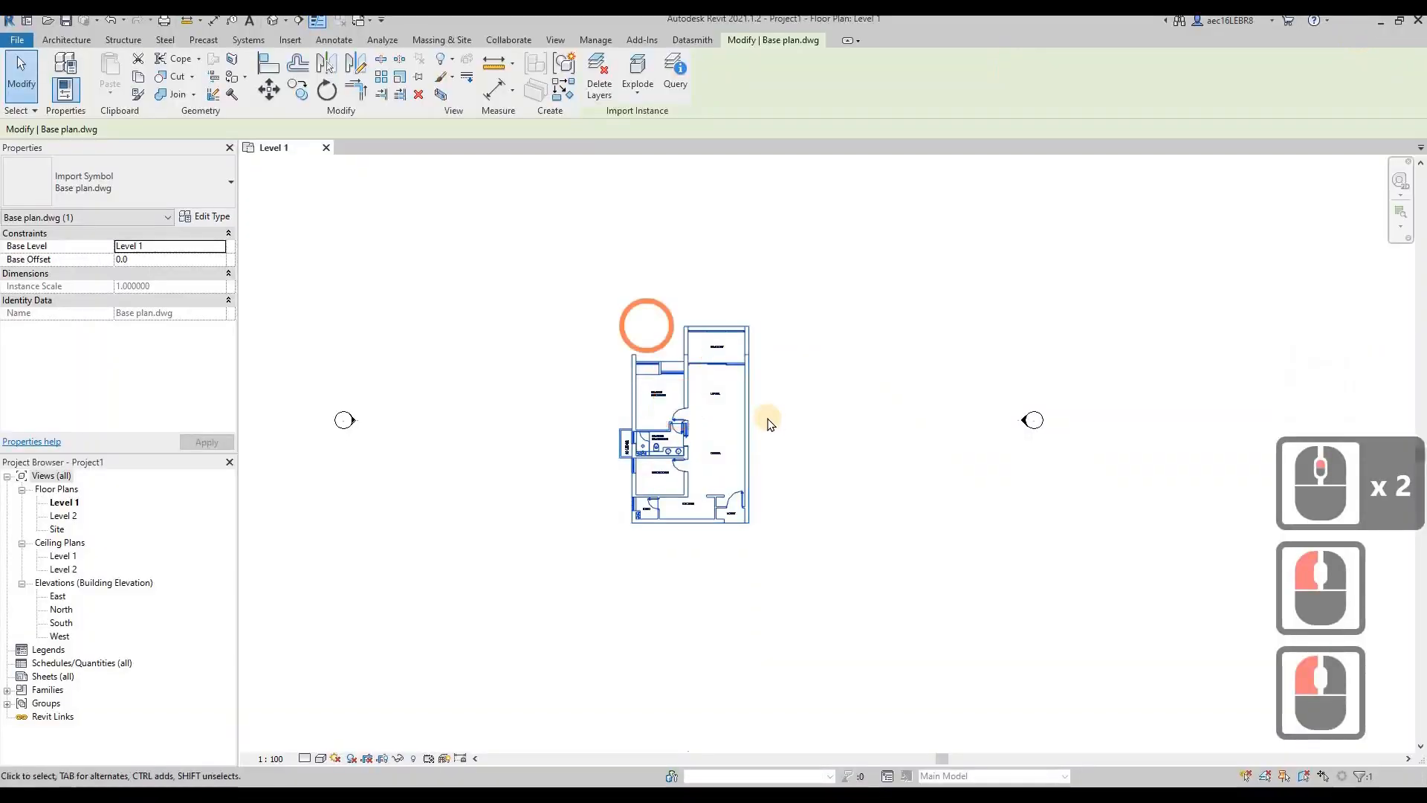
{"action": "key", "text": "Escape"}
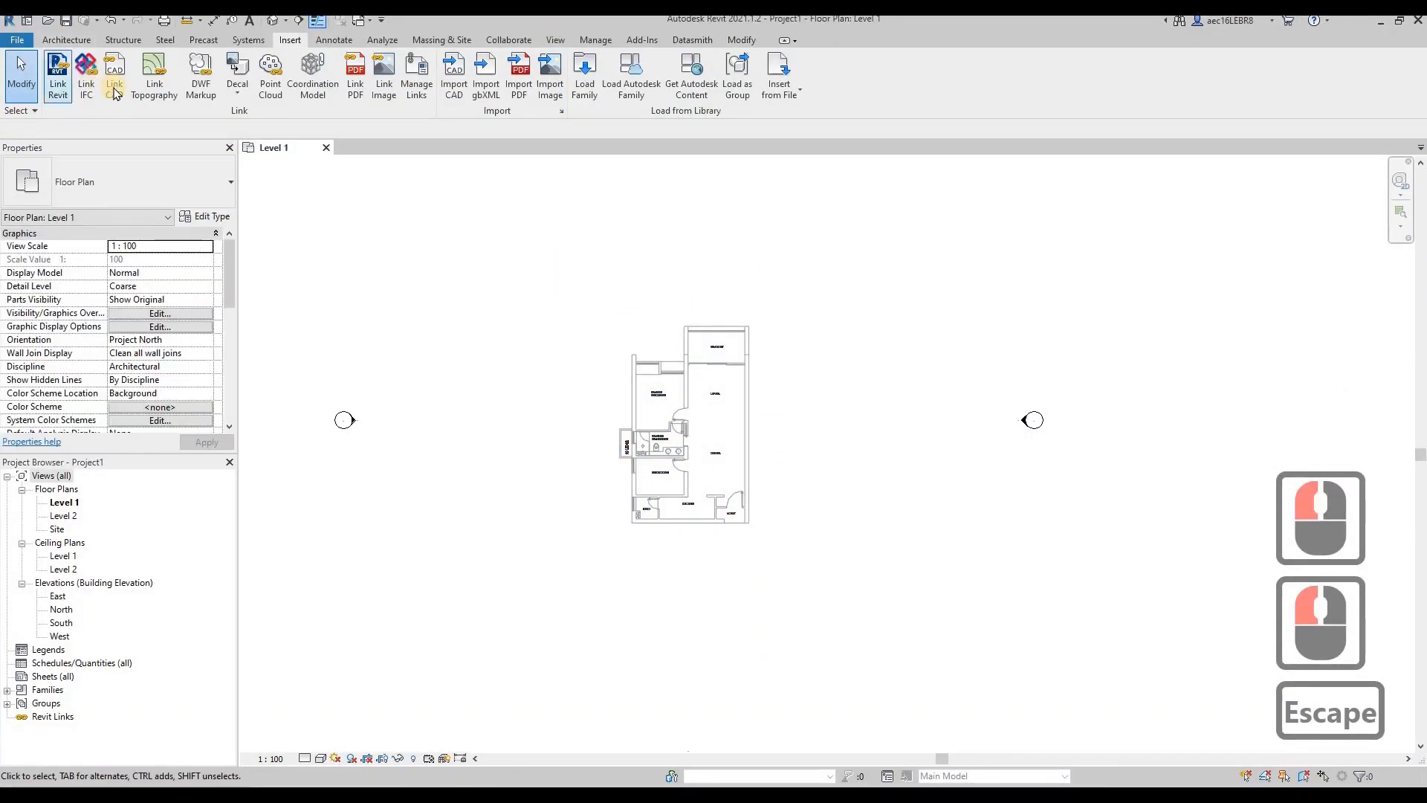
{"action": "left_click", "coordinate": [114, 83]}
{"action": "left_click", "coordinate": [542, 231]}
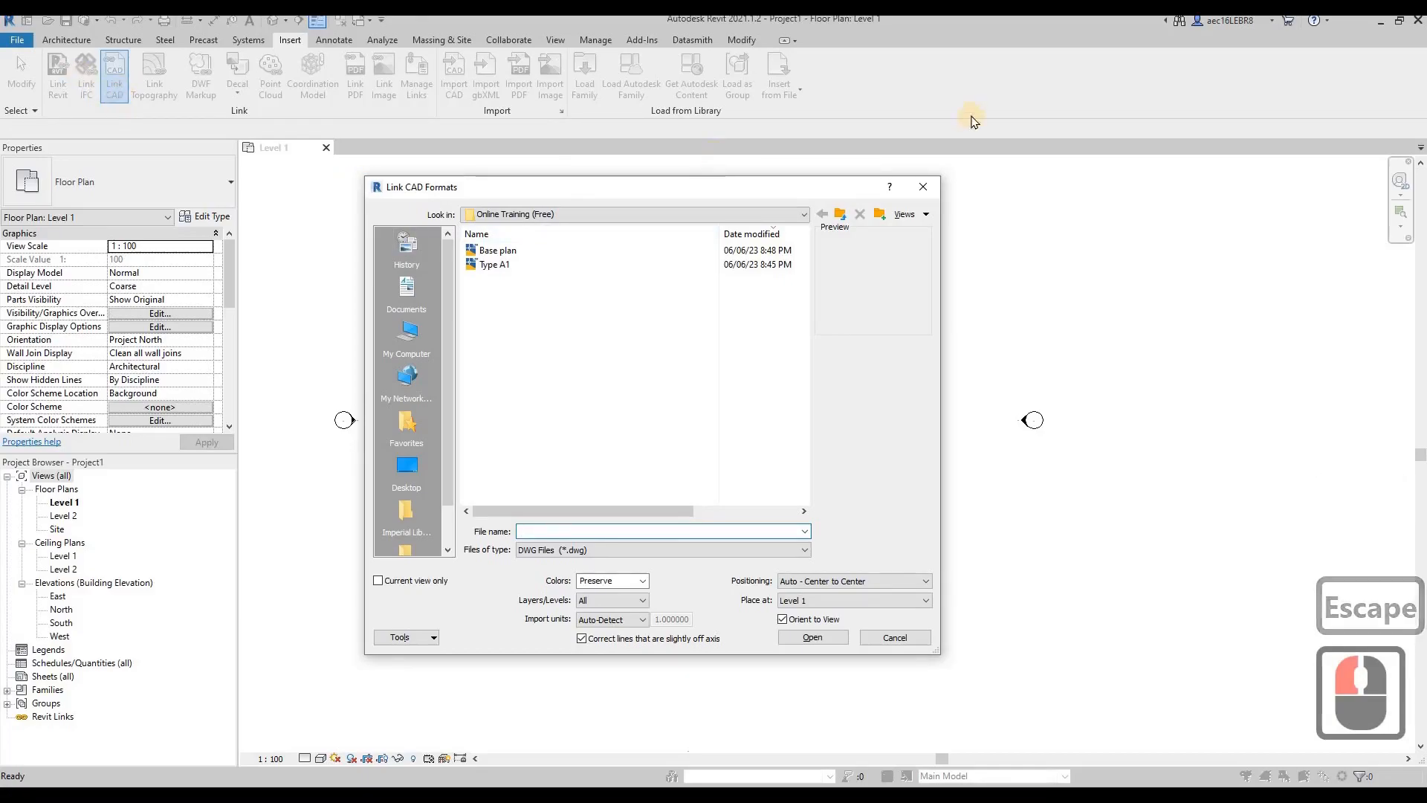
{"action": "left_click", "coordinate": [921, 188]}
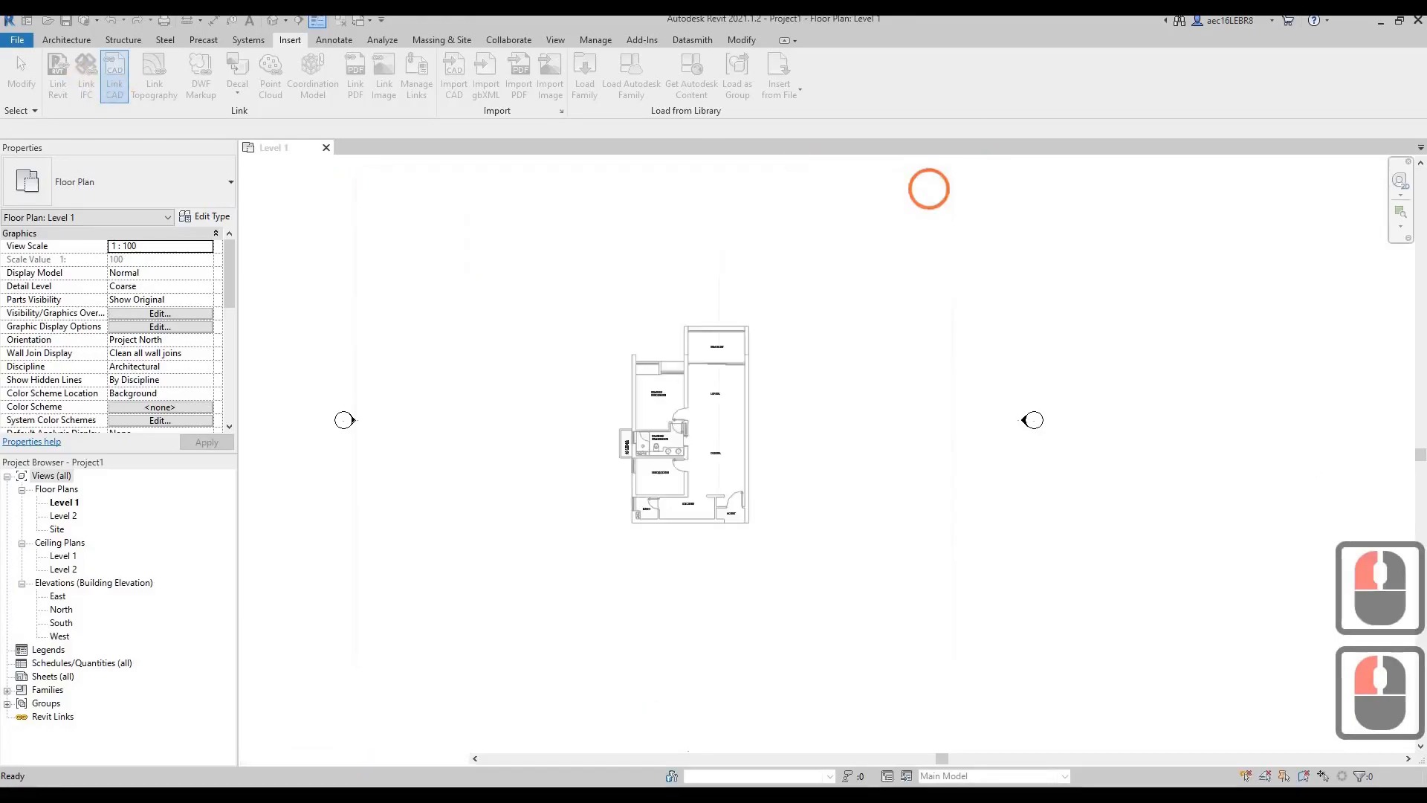
{"action": "left_click", "coordinate": [589, 367]}
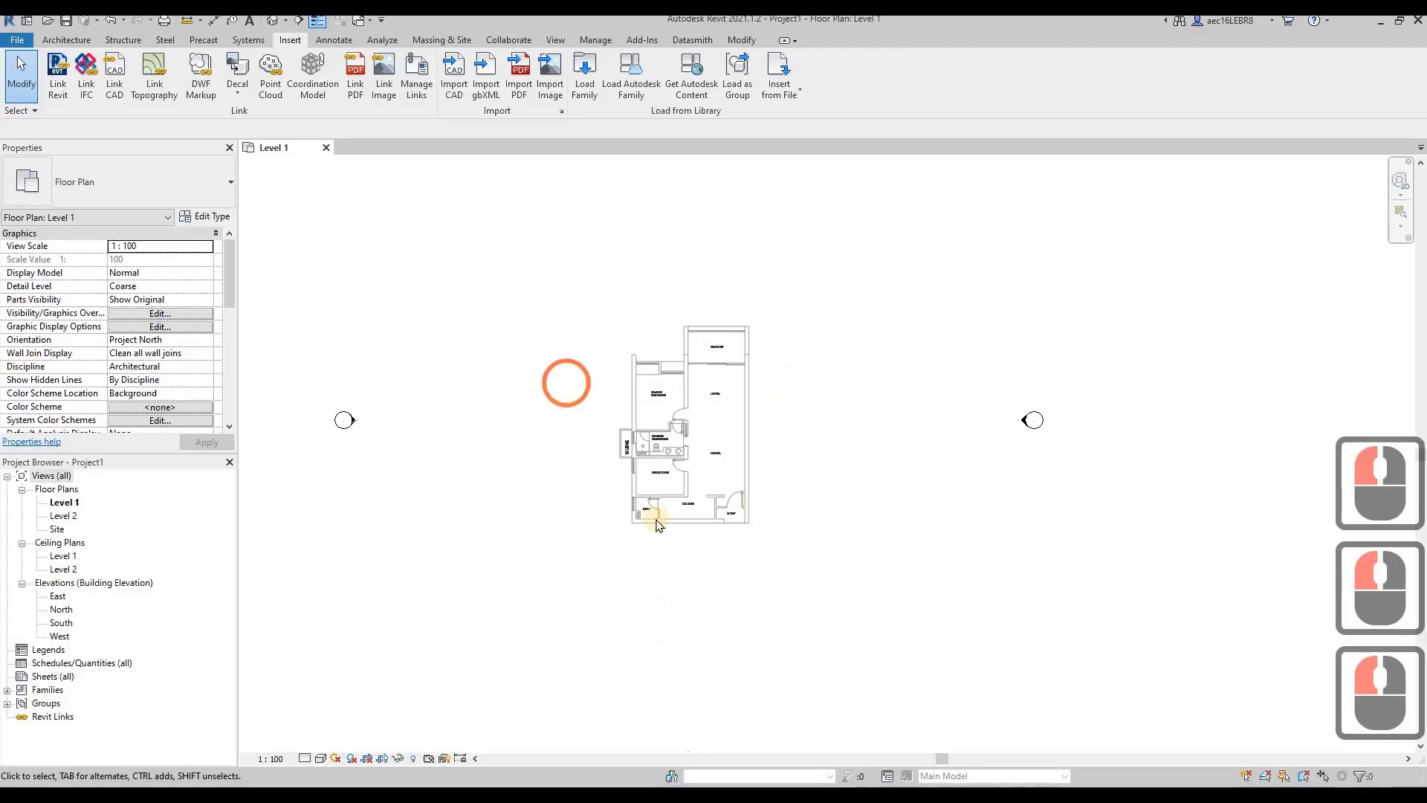
{"action": "left_click", "coordinate": [659, 513]}
{"action": "left_click", "coordinate": [831, 423]}
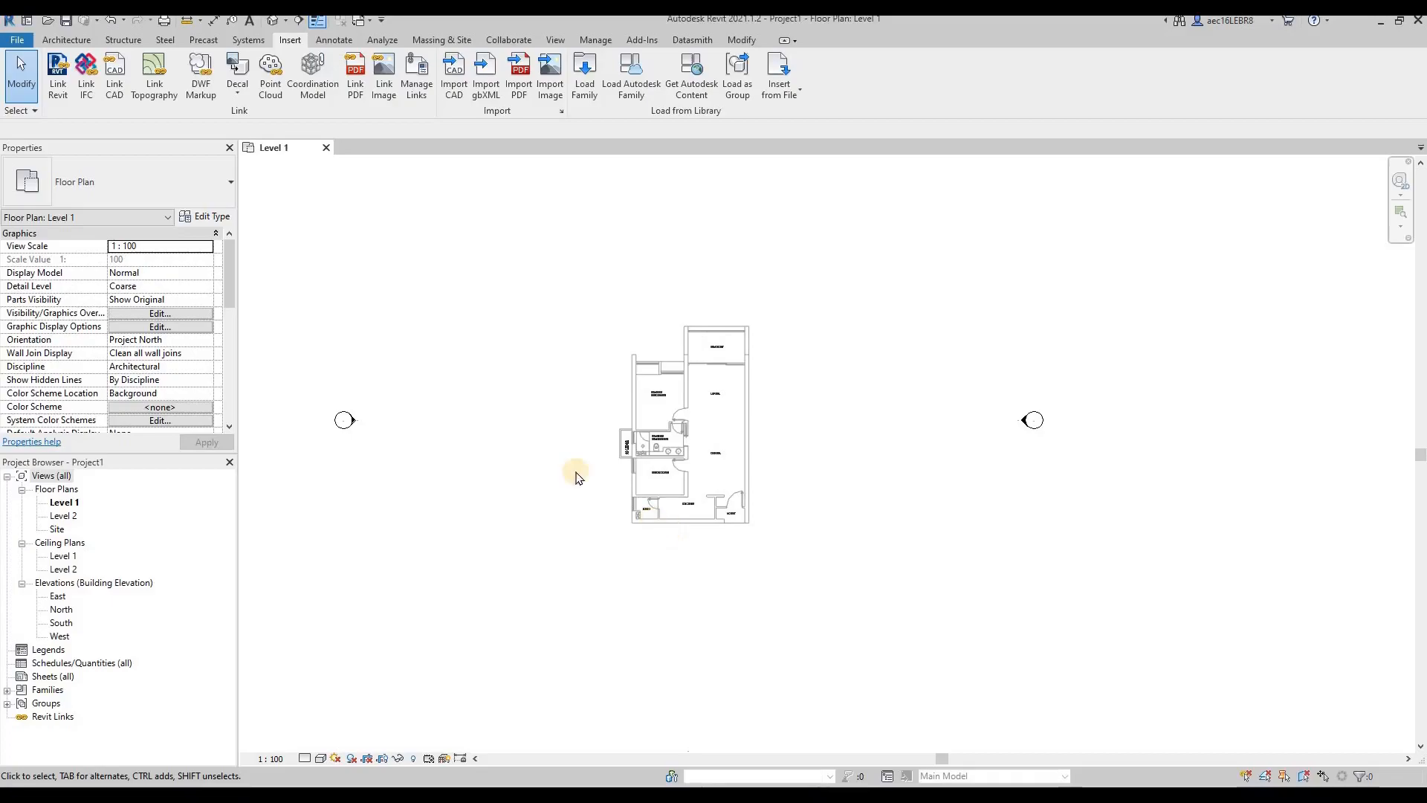
{"action": "left_click", "coordinate": [880, 419]}
Step: Draw a vertical grid line along the imported plan's left exterior wall, extending beyond both ends of the plan
{"action": "scroll", "coordinate": [637, 405], "scroll_direction": "down", "scroll_amount": 1}
{"action": "scroll", "coordinate": [638, 405], "scroll_direction": "up", "scroll_amount": 3}
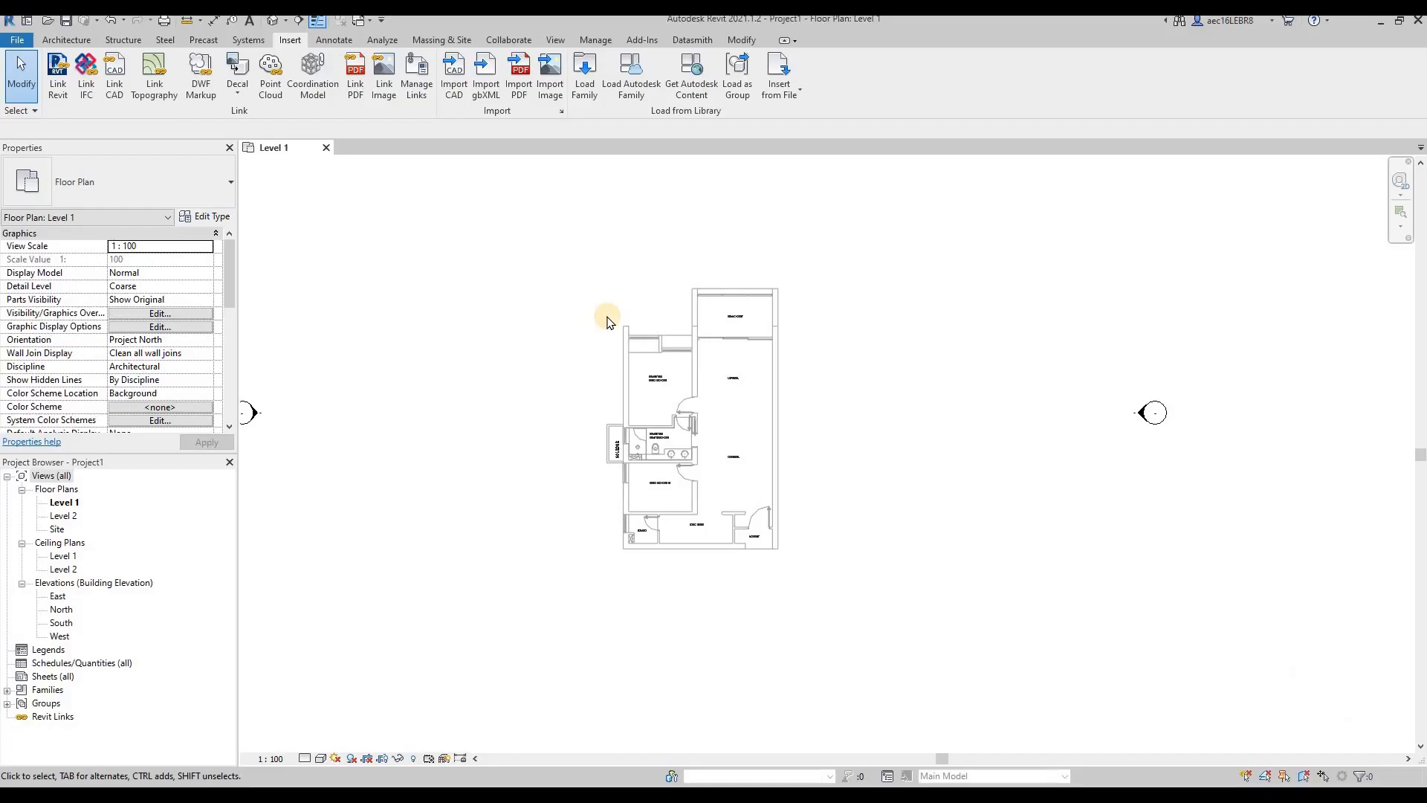
{"action": "left_click", "coordinate": [53, 43]}
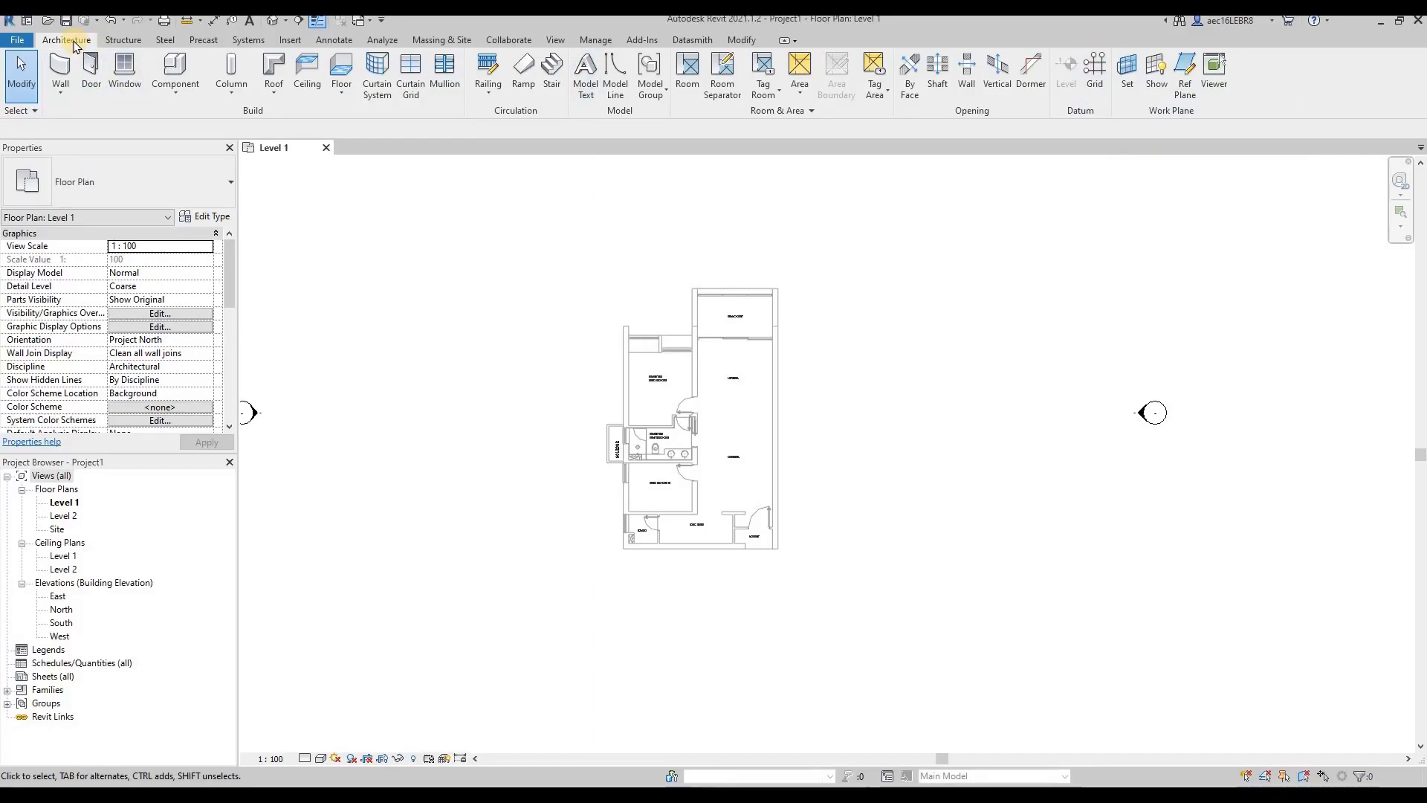
{"action": "left_click", "coordinate": [1095, 75]}
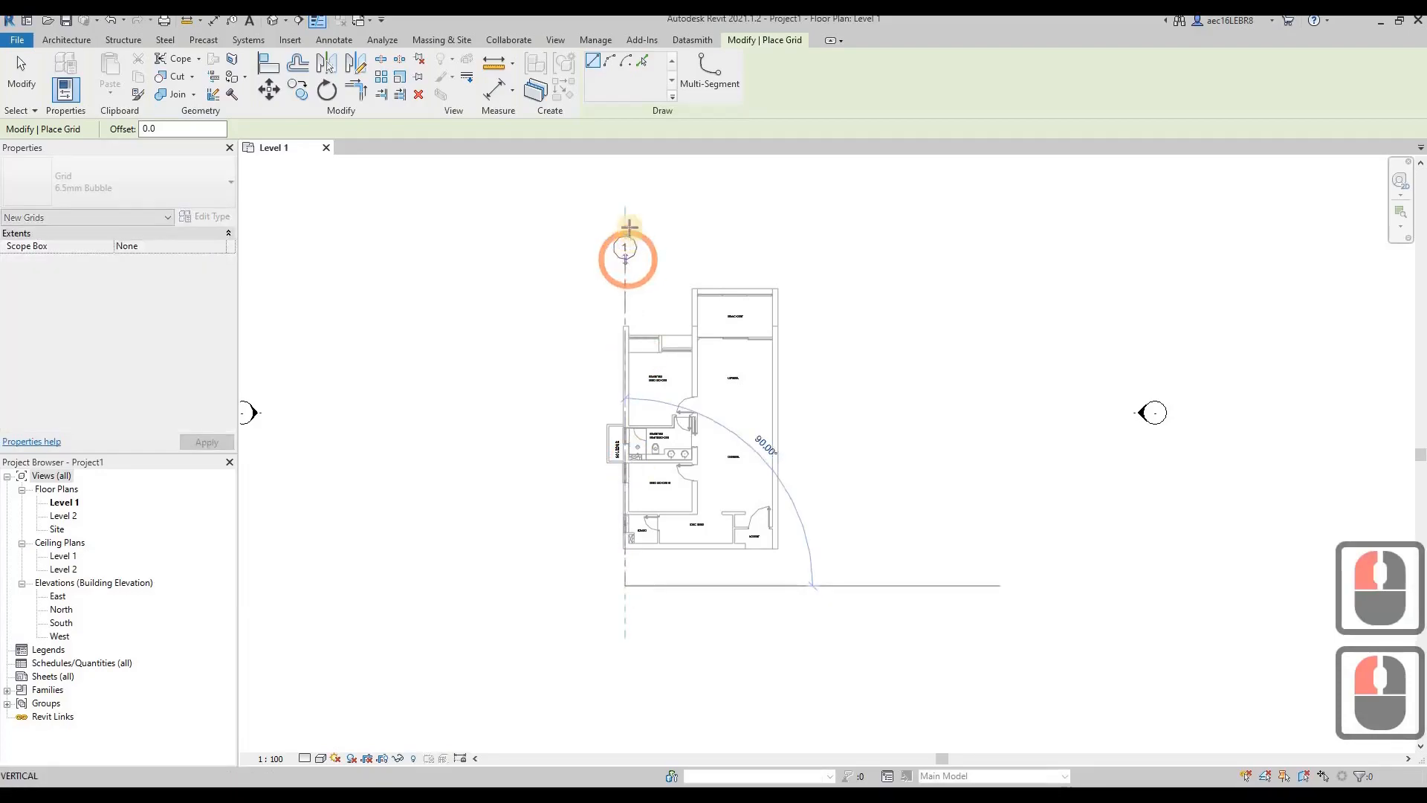
{"action": "left_click", "coordinate": [627, 216]}
{"action": "left_click", "coordinate": [716, 245]}
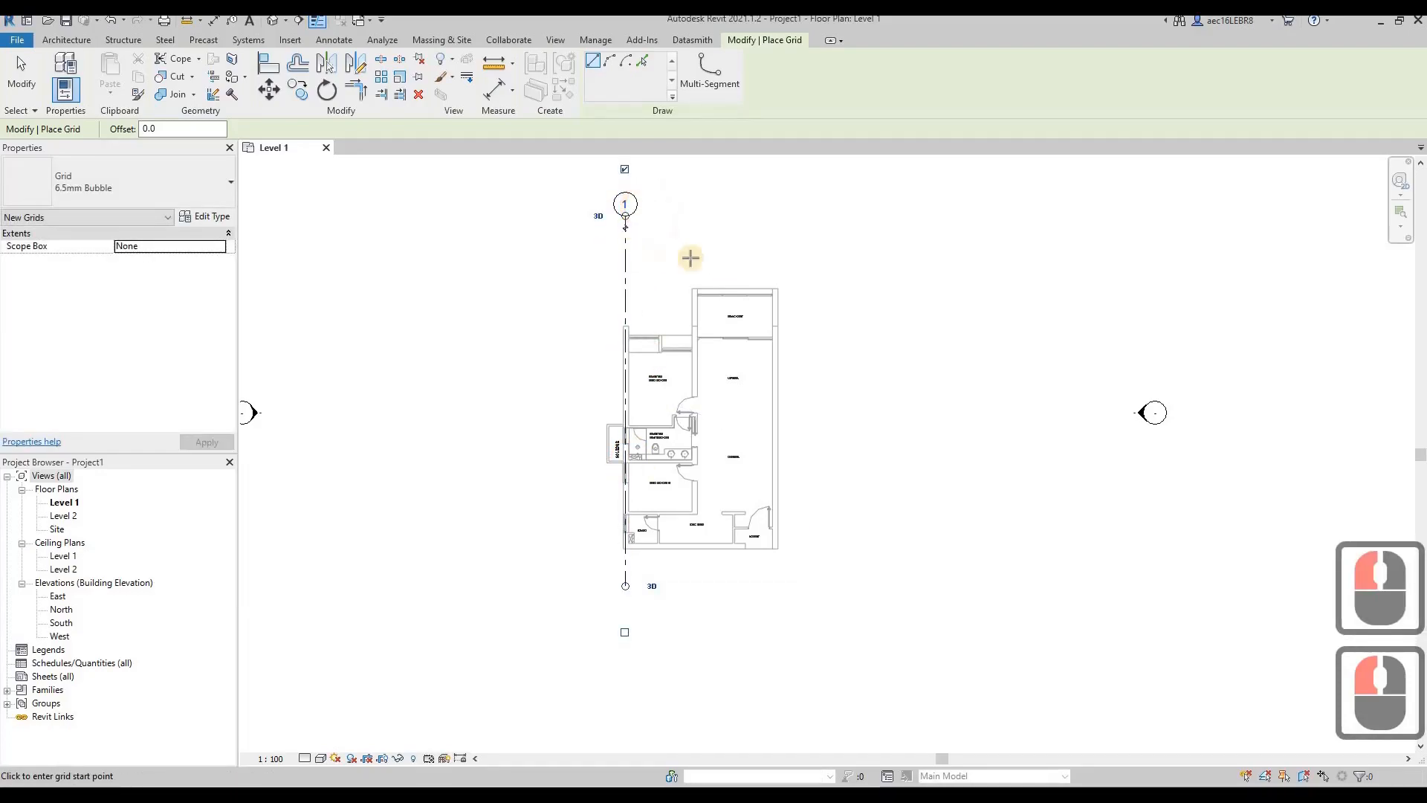
{"action": "key", "text": "Escape"}
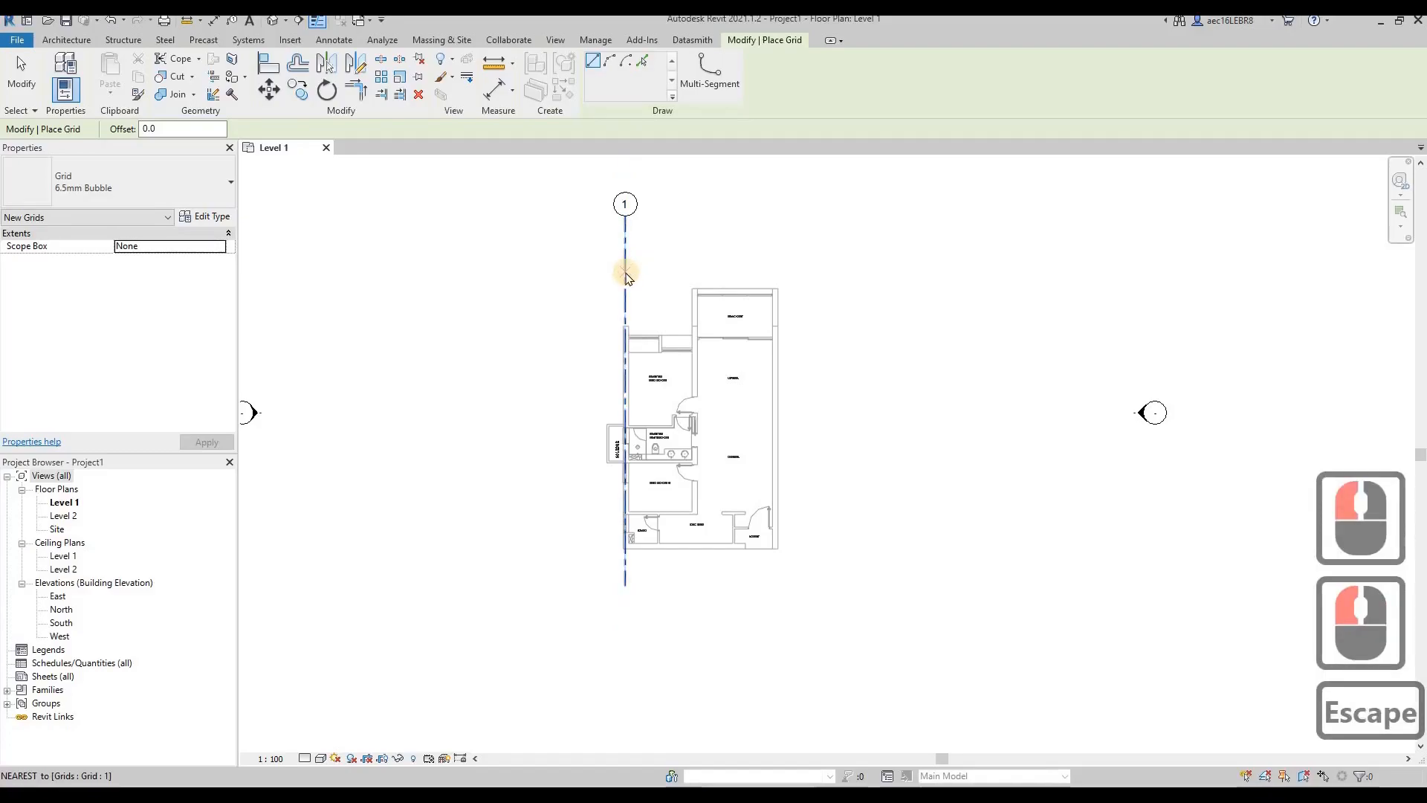
{"action": "key", "text": "Escape"}
Step: Move the vertical grid line horizontally onto the midpoint of the left exterior wall's upper end, centring it in the wall thickness
{"action": "left_click", "coordinate": [623, 349]}
{"action": "scroll", "coordinate": [614, 298], "scroll_direction": "up", "scroll_amount": 9}
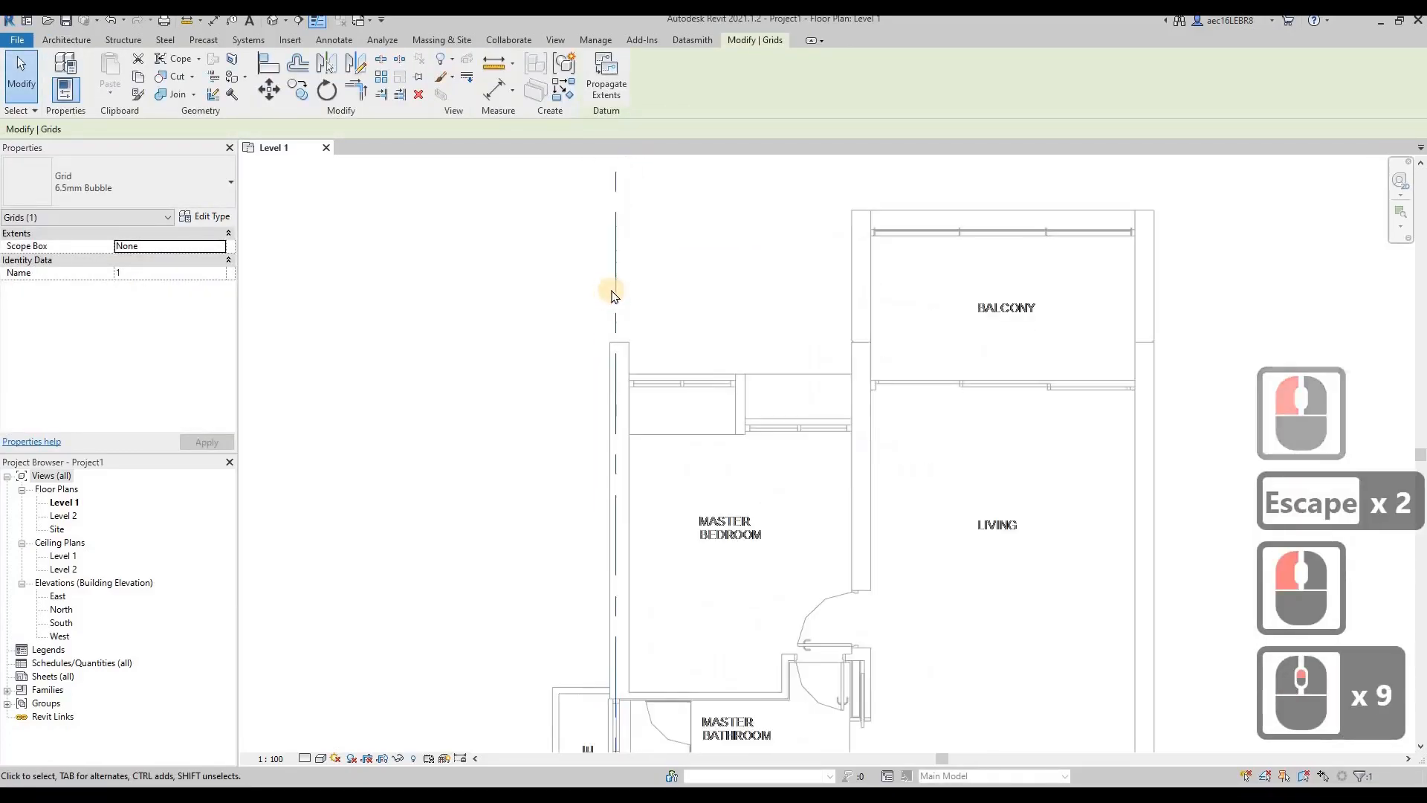
{"action": "left_click", "coordinate": [269, 89]}
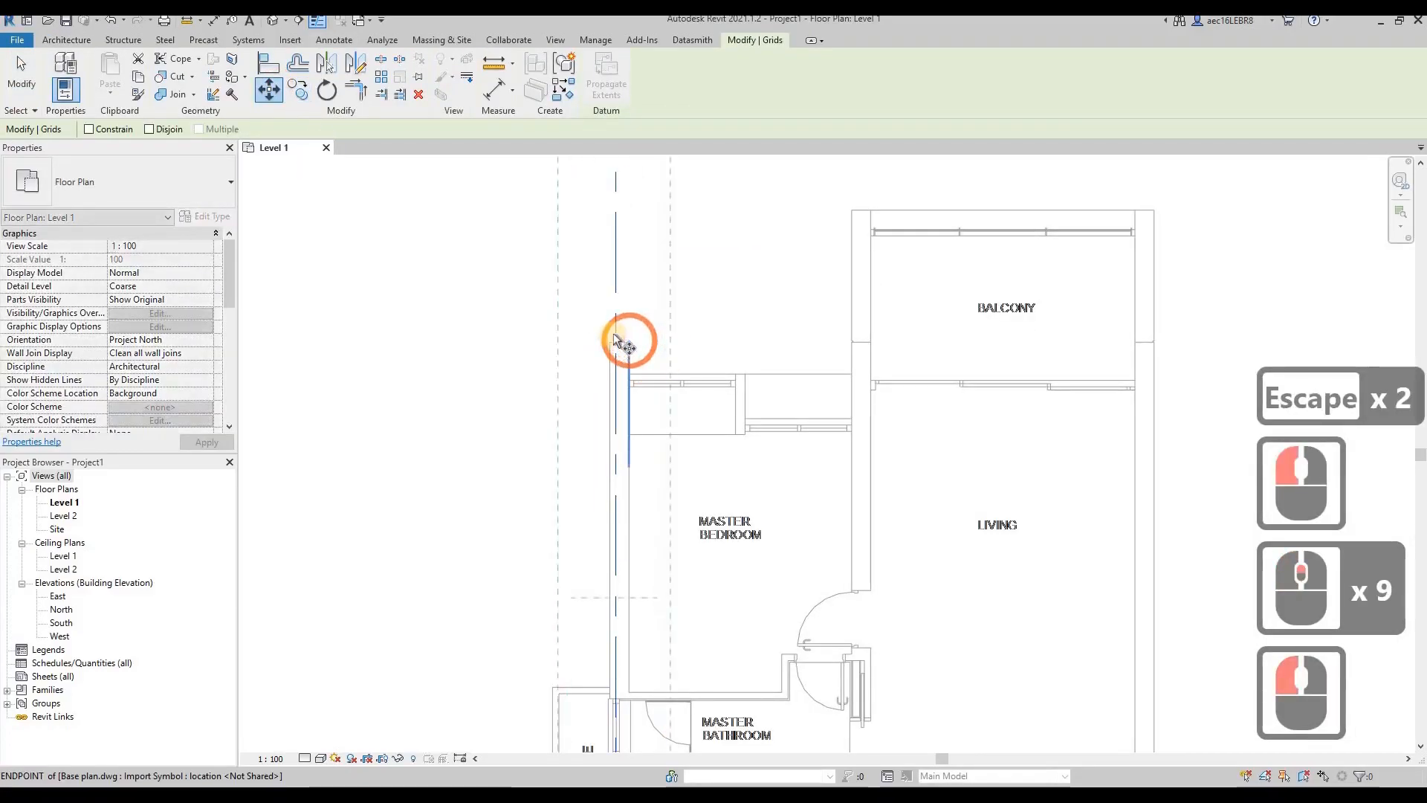
{"action": "scroll", "coordinate": [614, 338], "scroll_direction": "up", "scroll_amount": 5}
{"action": "left_click", "coordinate": [617, 341]}
{"action": "left_click", "coordinate": [619, 339]}
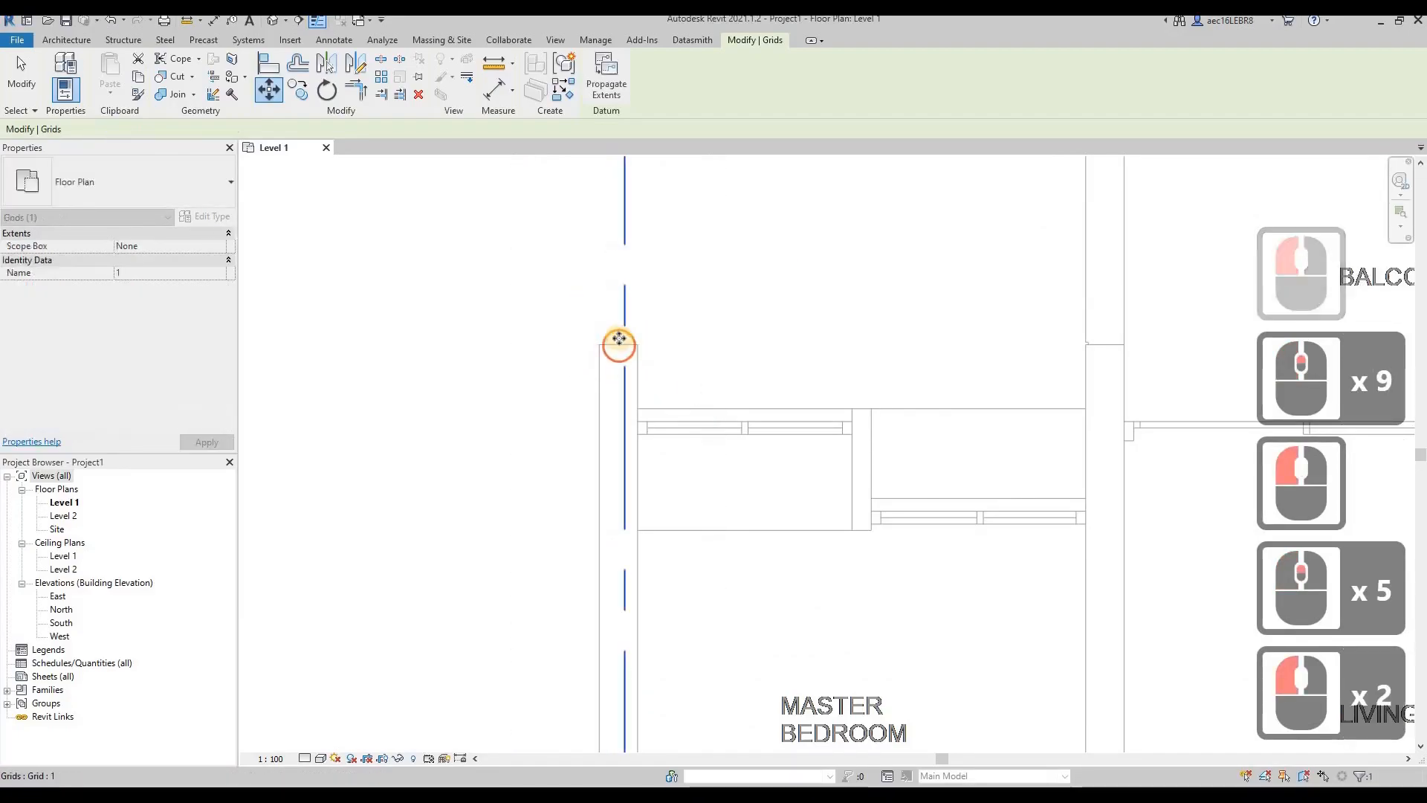
{"action": "scroll", "coordinate": [623, 339], "scroll_direction": "up", "scroll_amount": 2}
{"action": "left_click", "coordinate": [364, 122]}
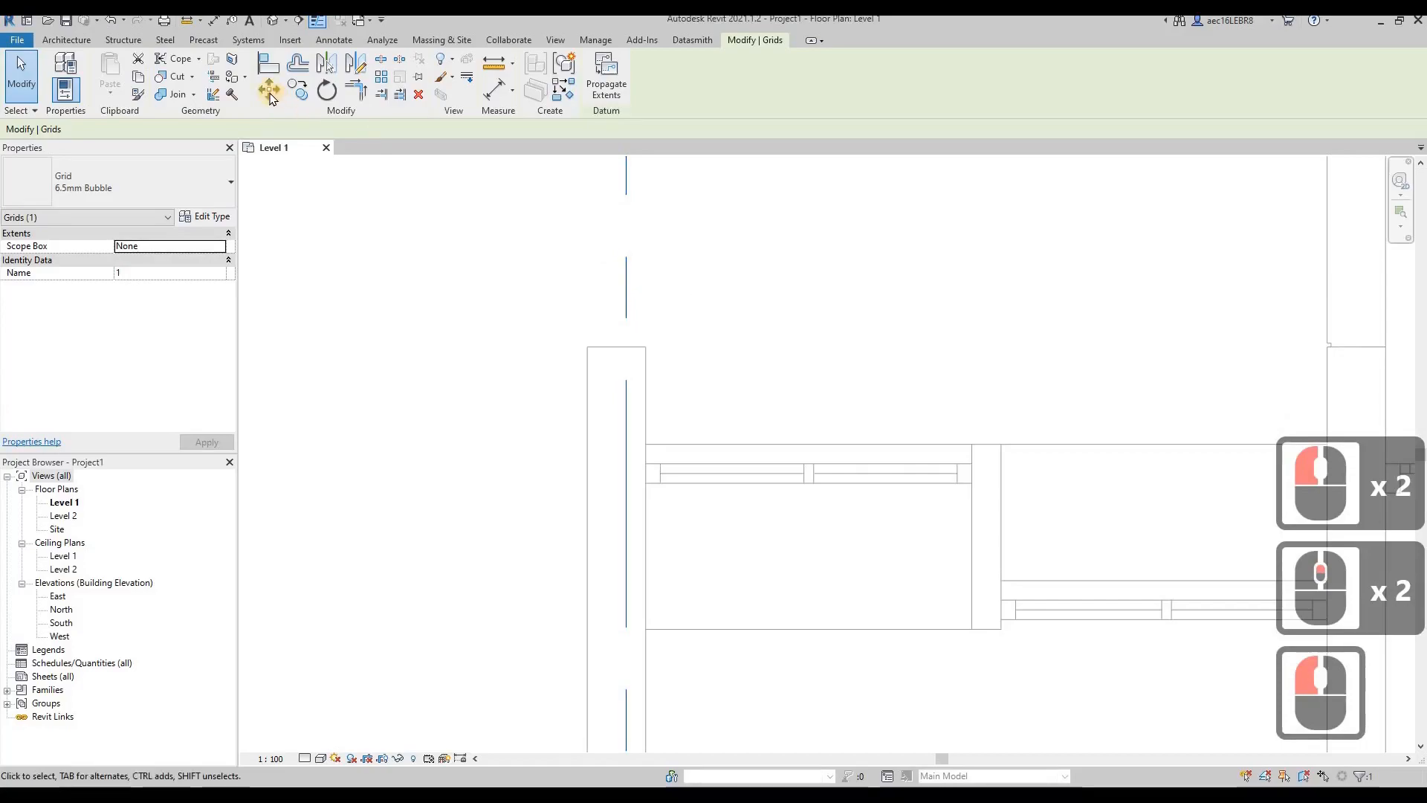
{"action": "left_click", "coordinate": [269, 90]}
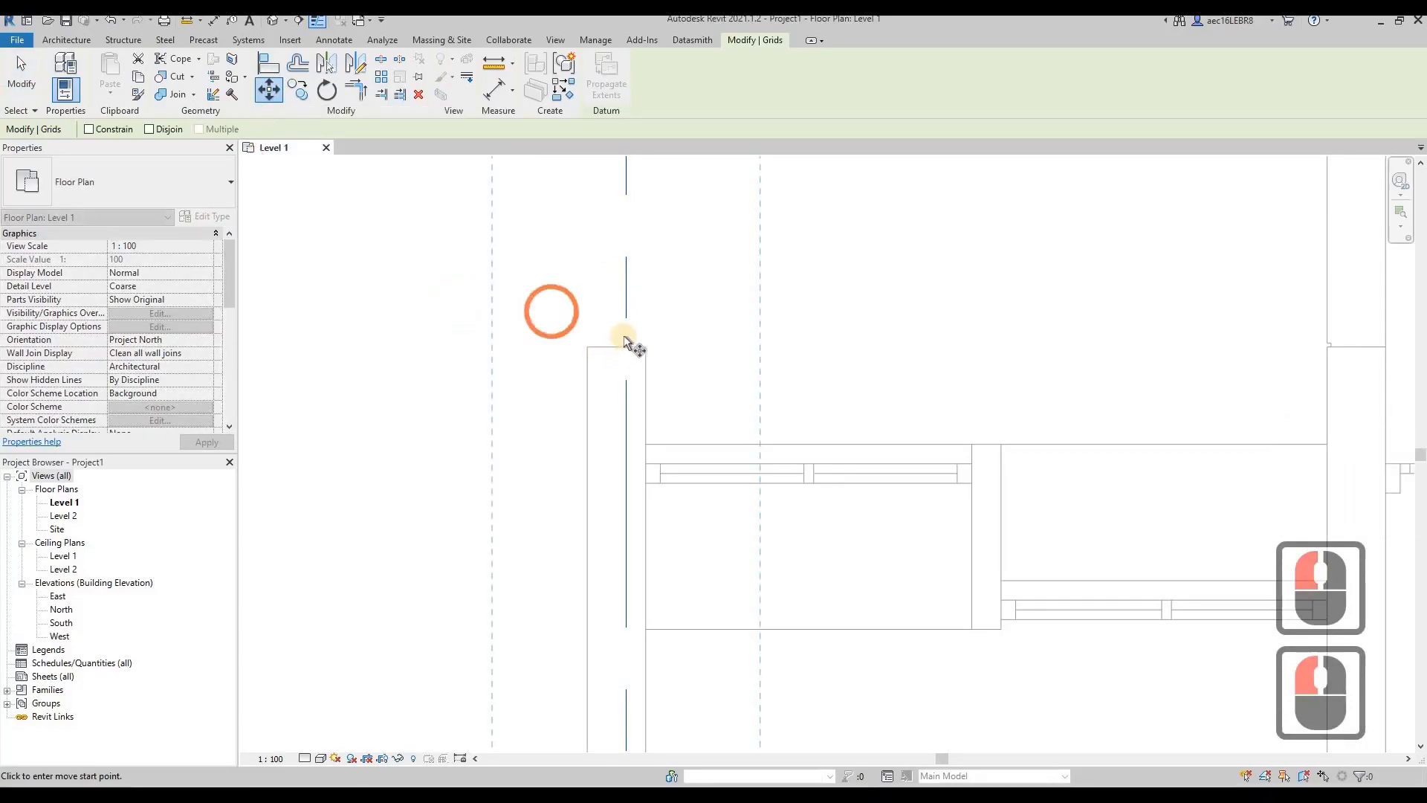
{"action": "left_click", "coordinate": [625, 351]}
{"action": "left_click", "coordinate": [615, 351]}
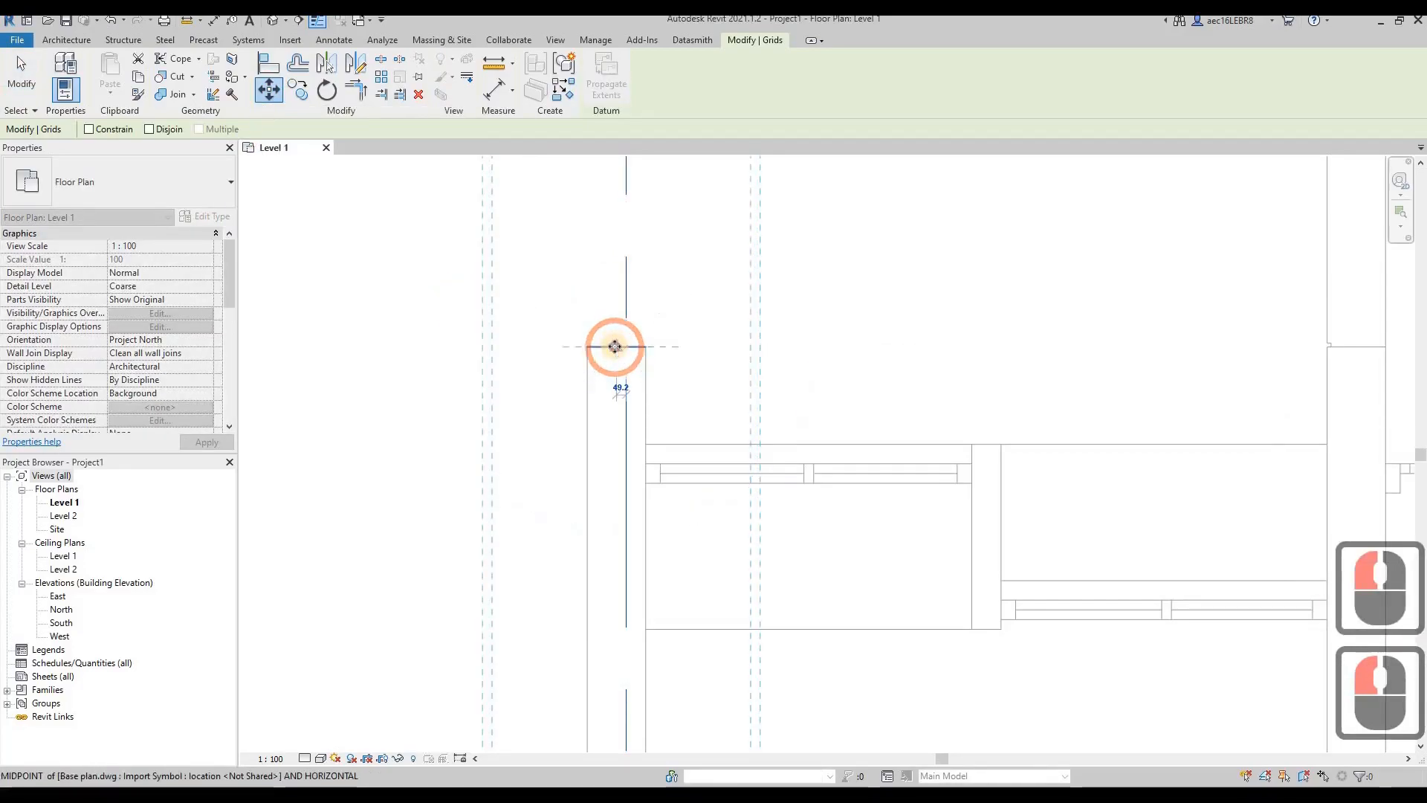
{"action": "scroll", "coordinate": [536, 379], "scroll_direction": "down", "scroll_amount": 18}
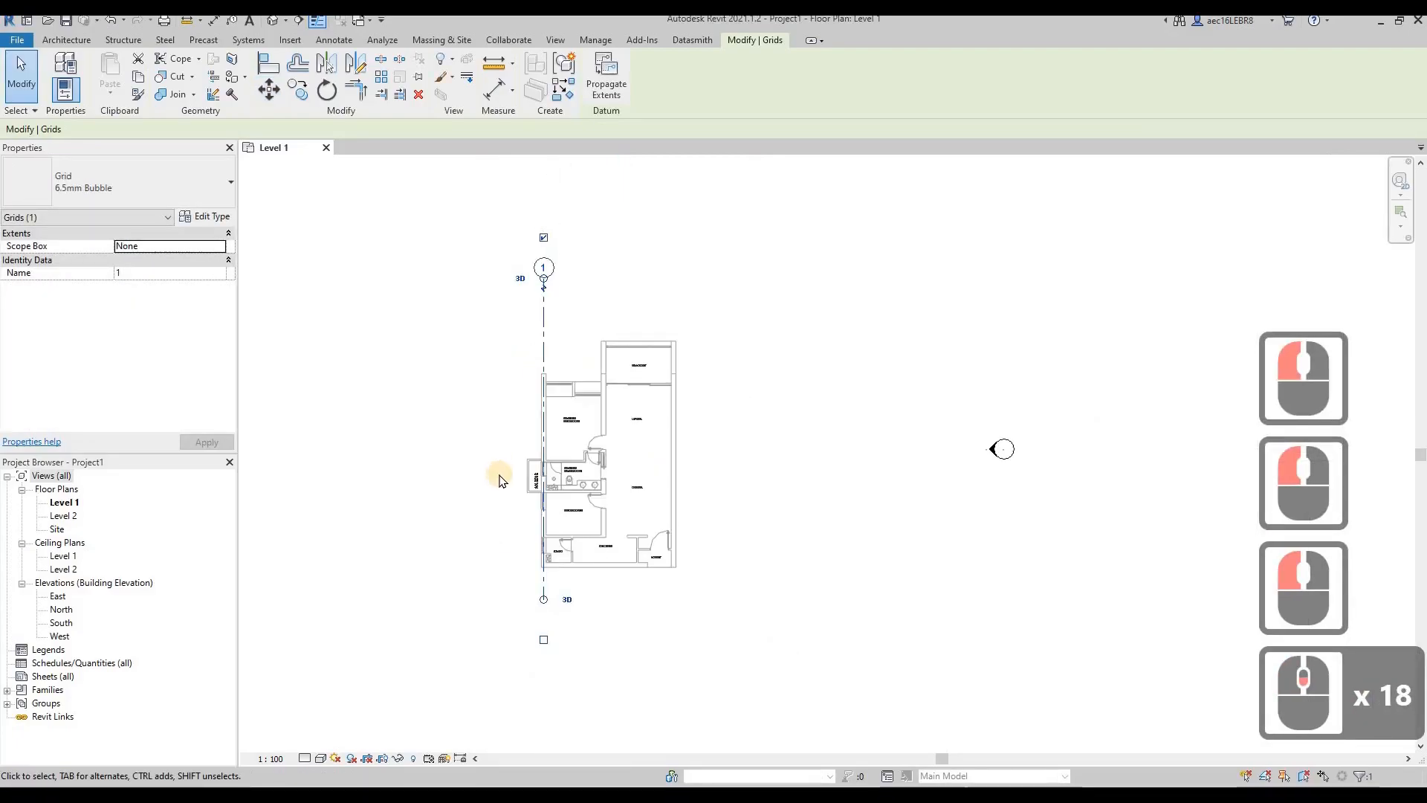
{"action": "scroll", "coordinate": [562, 298], "scroll_direction": "down", "scroll_amount": 2}
{"action": "scroll", "coordinate": [576, 284], "scroll_direction": "down", "scroll_amount": 3}
{"action": "key", "text": "Escape"}
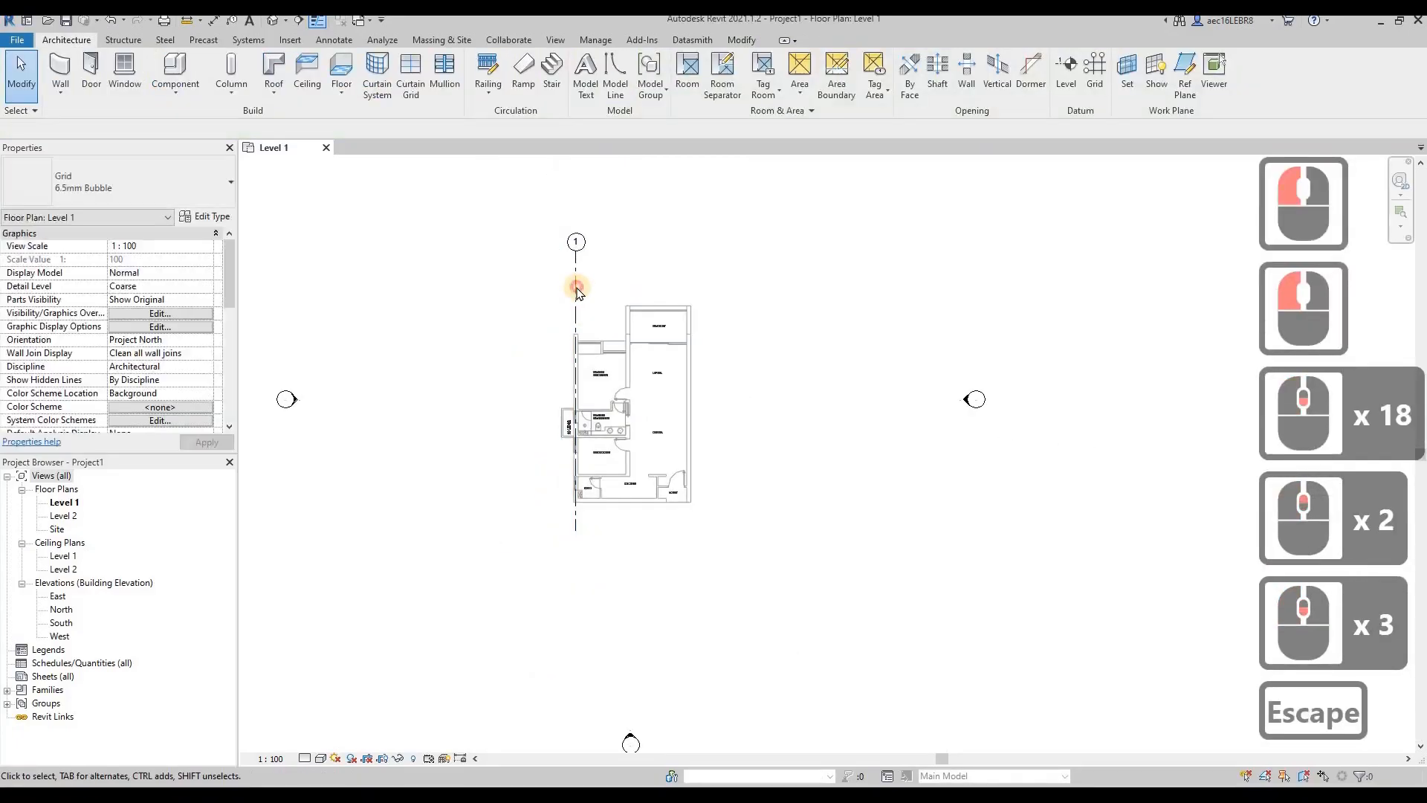
Step: Extend the lower end of grid line 1 farther below the imported plan
{"action": "left_click", "coordinate": [573, 529]}
{"action": "left_click_drag", "start_coordinate": [573, 529], "coordinate": [573, 563]}
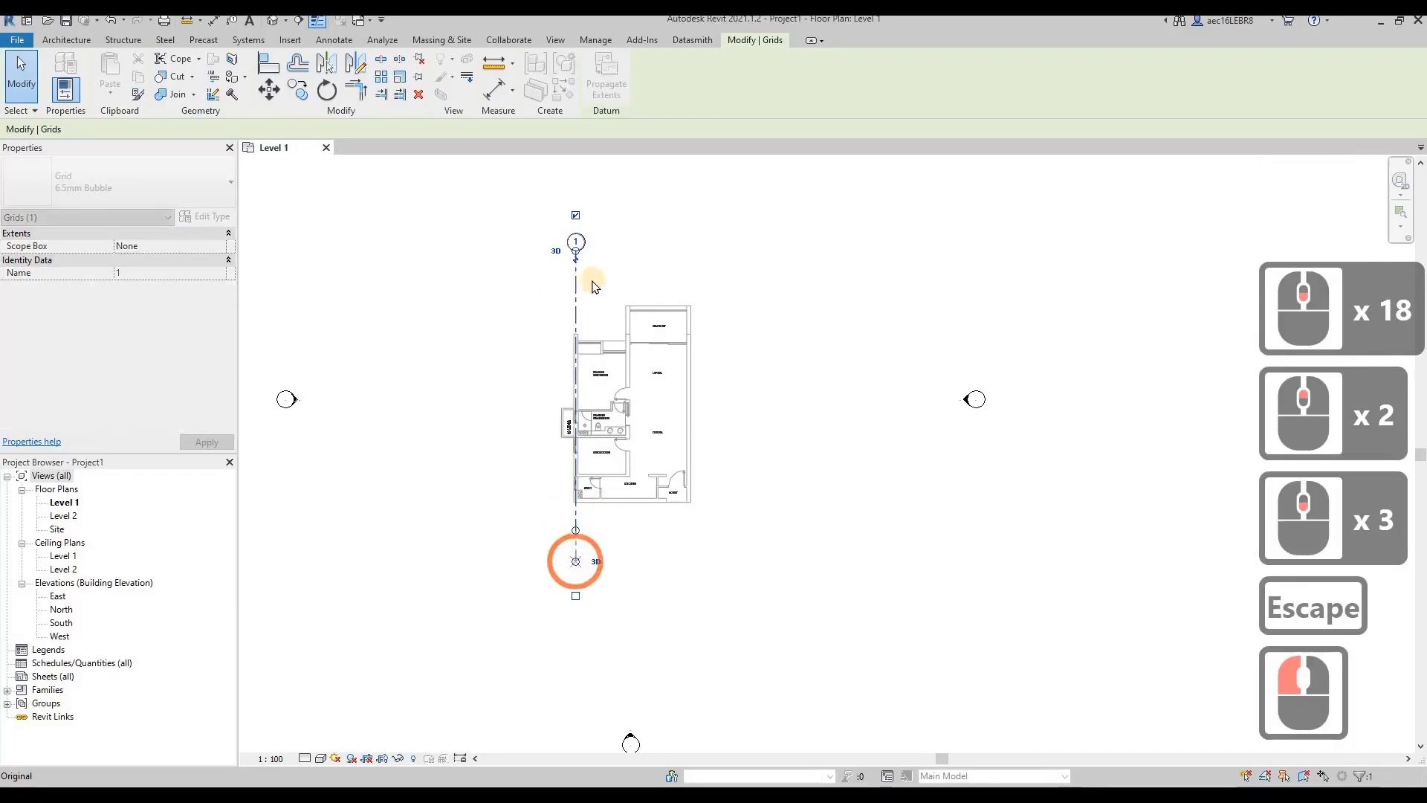
{"action": "key", "text": "Escape"}
{"action": "left_click", "coordinate": [611, 288]}
{"action": "left_click", "coordinate": [576, 277]}
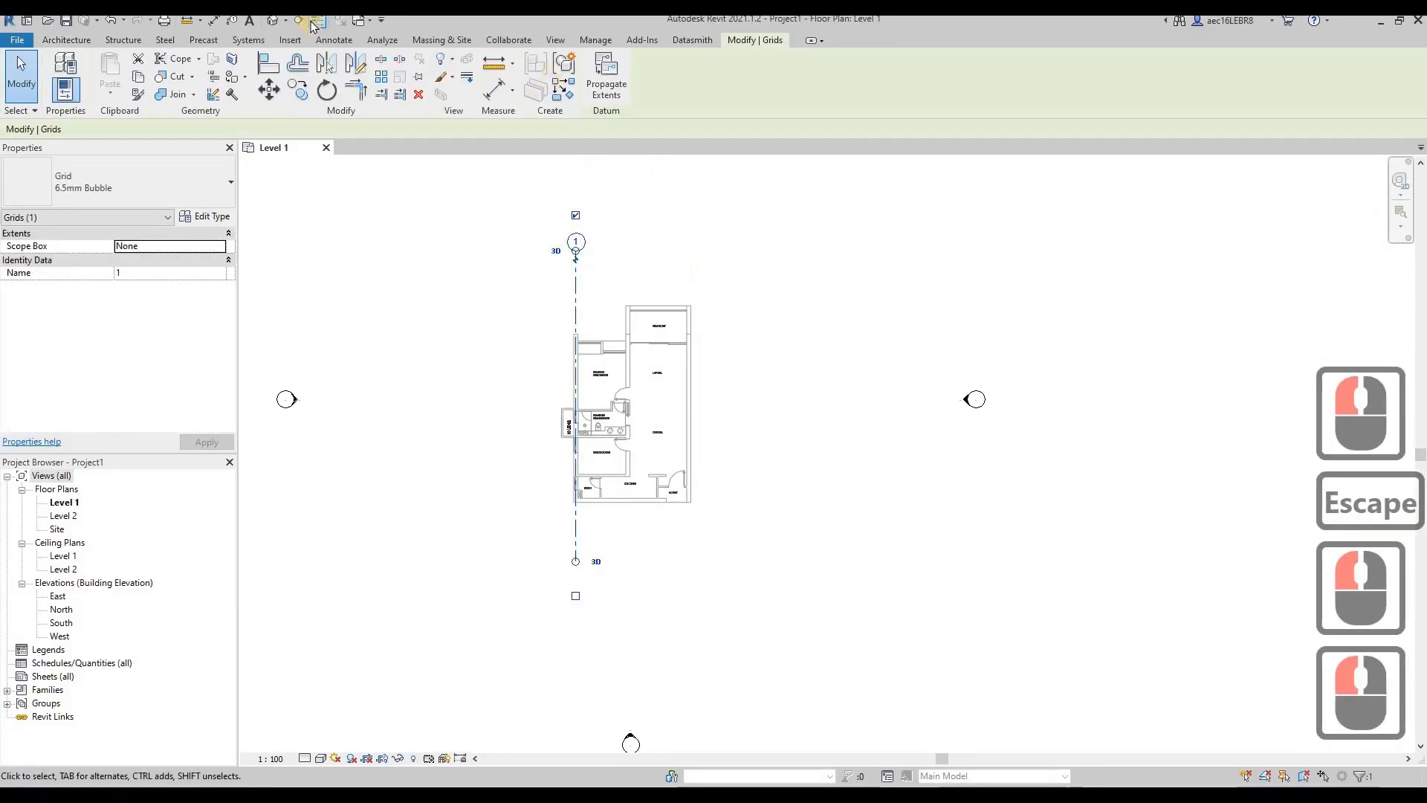
{"action": "left_click", "coordinate": [299, 95]}
{"action": "key", "text": "Escape"}
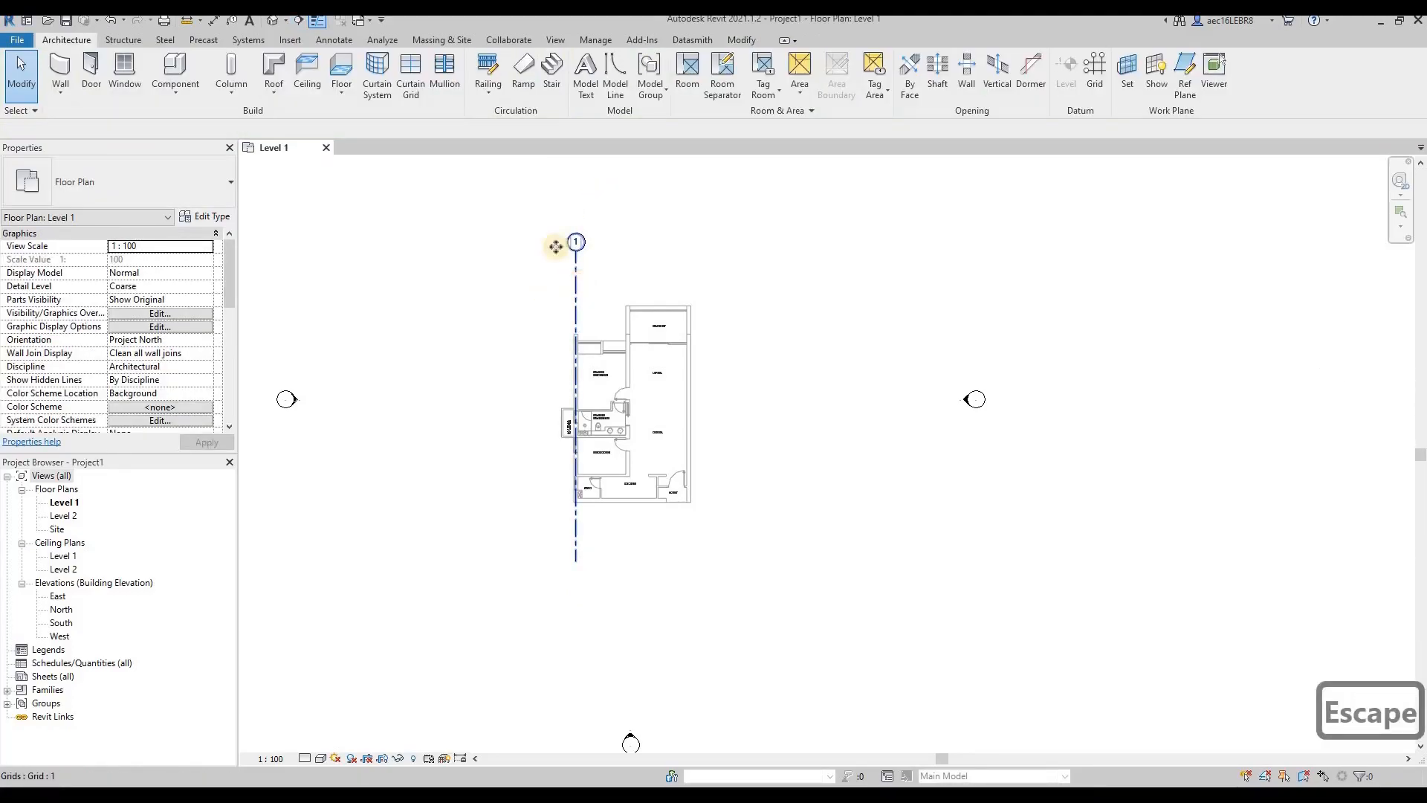
Step: Copy grid line 1 horizontally about 8000 mm to the right, beside the plan's right exterior wall
{"action": "left_click", "coordinate": [577, 281]}
{"action": "left_click", "coordinate": [295, 95]}
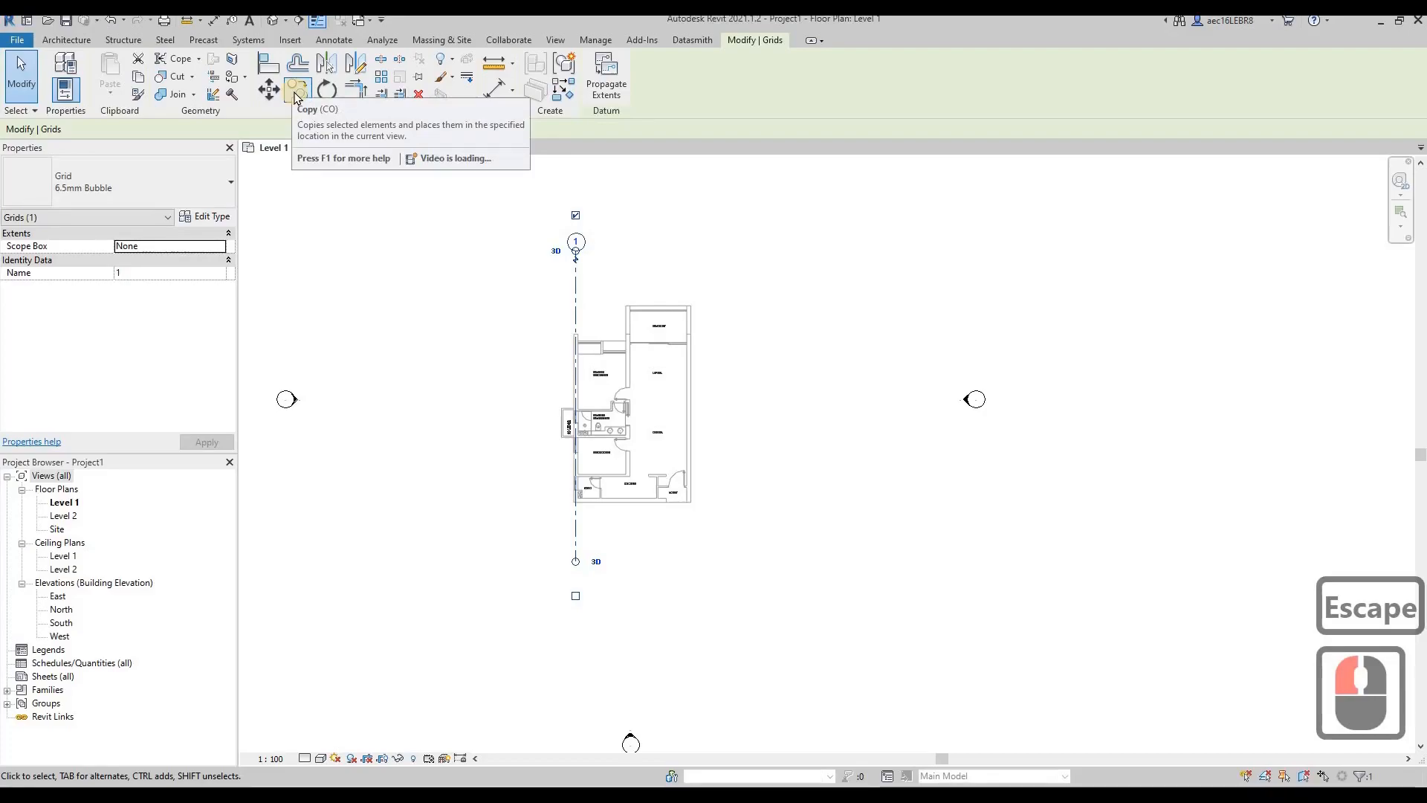
{"action": "scroll", "coordinate": [603, 301], "scroll_direction": "up", "scroll_amount": 4}
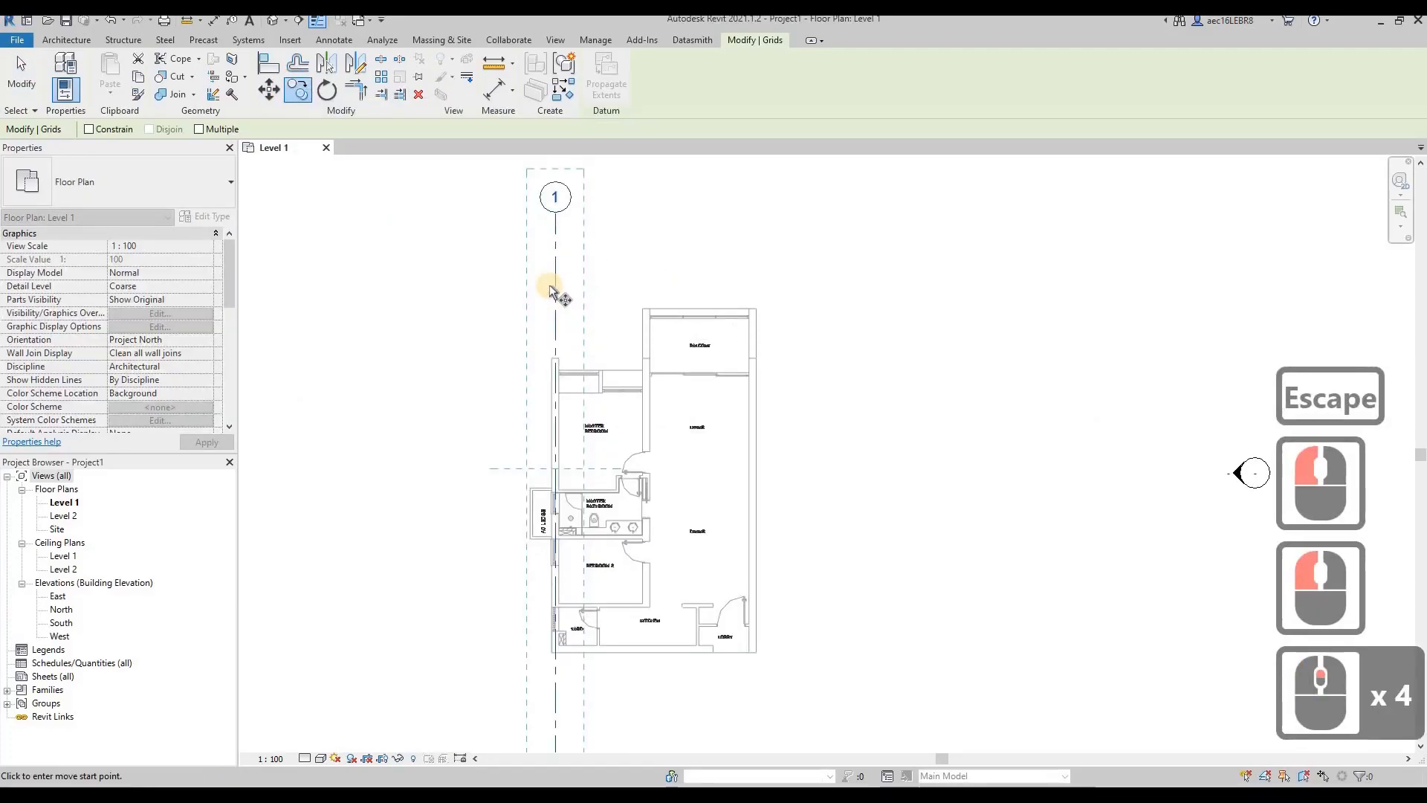
{"action": "left_click", "coordinate": [553, 284]}
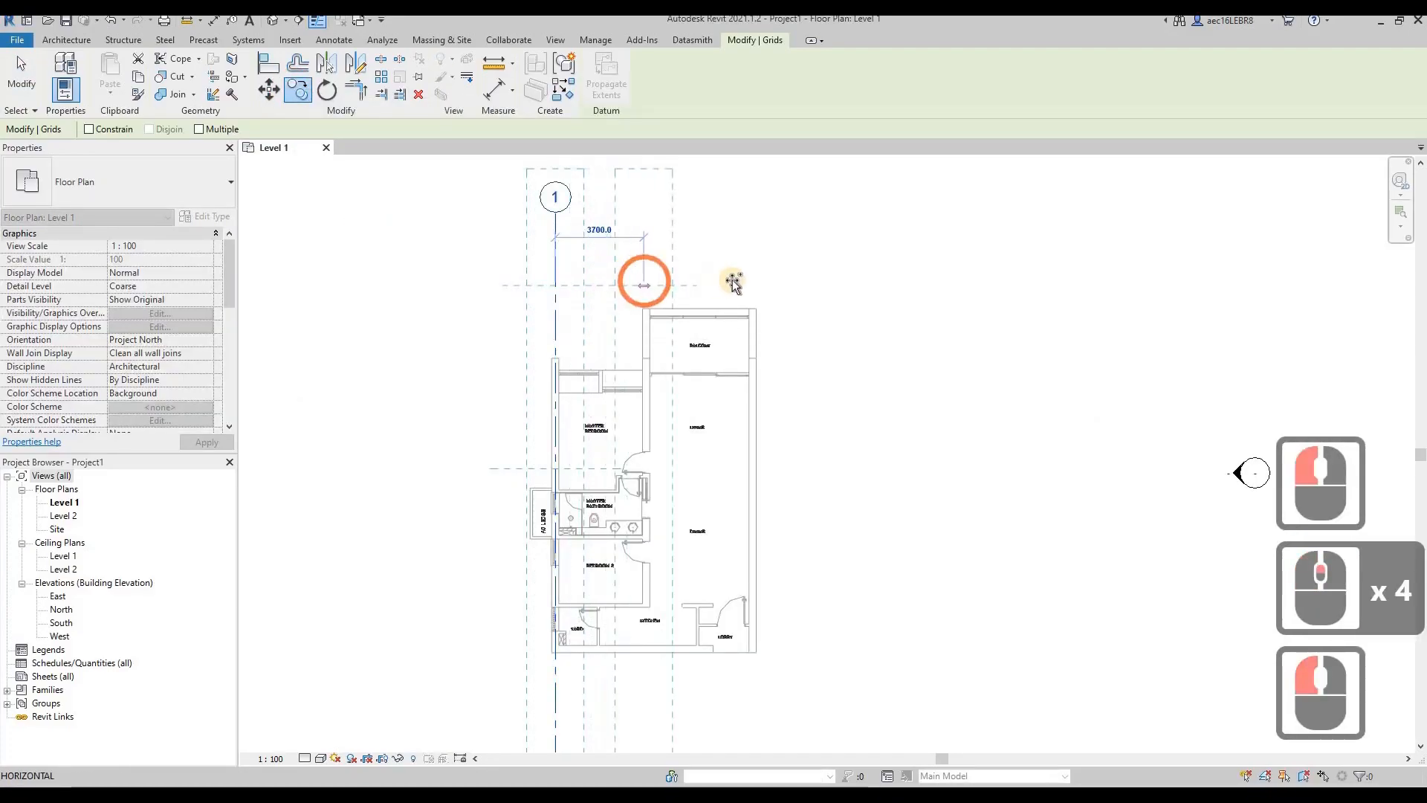
{"action": "left_click", "coordinate": [880, 332]}
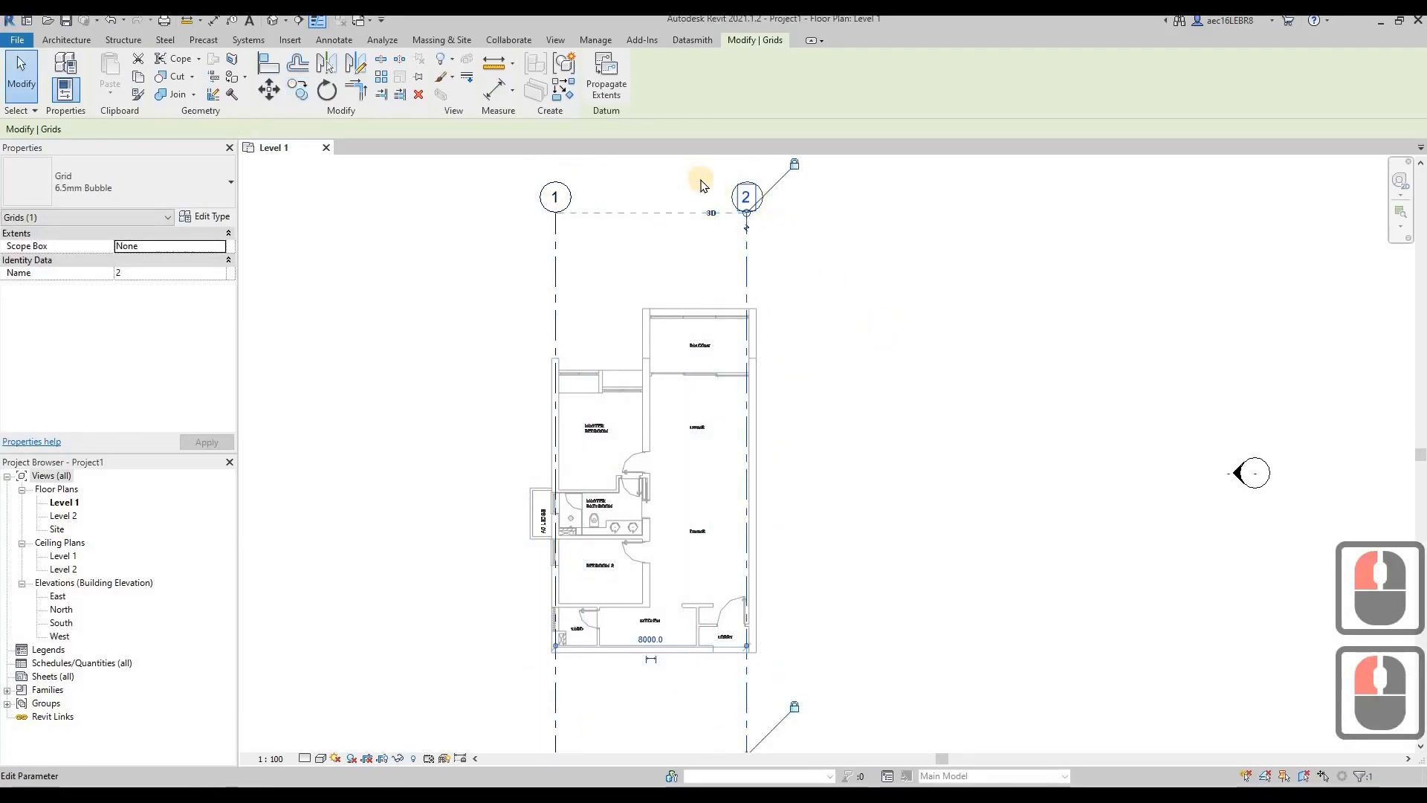
Step: Copy grid line 2 horizontally about 5400 mm to the right, outside the plan, and delete that copy
{"action": "middle_click_drag", "start_coordinate": [745, 251], "coordinate": [752, 278]}
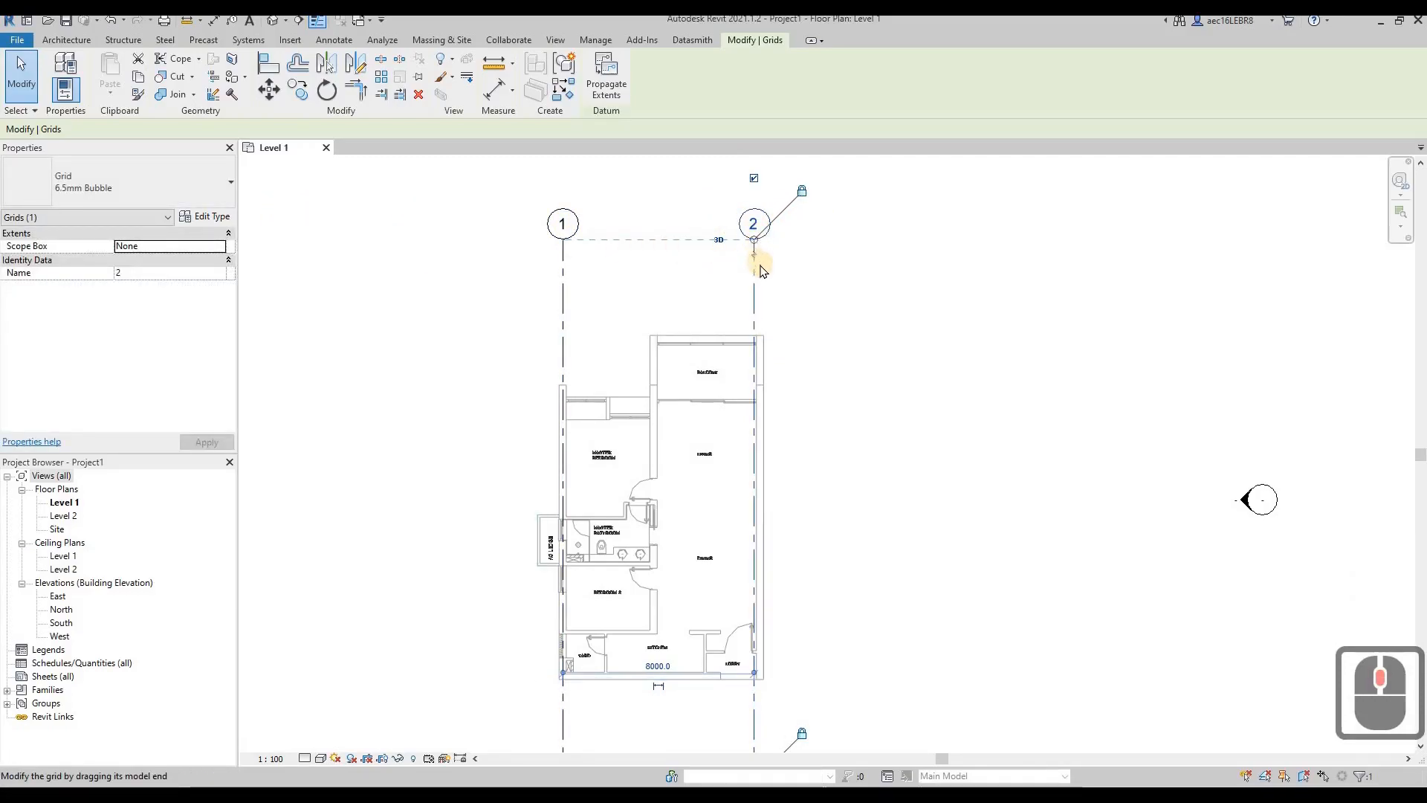
{"action": "left_click", "coordinate": [293, 98]}
{"action": "left_click", "coordinate": [756, 281]}
{"action": "left_click", "coordinate": [881, 276]}
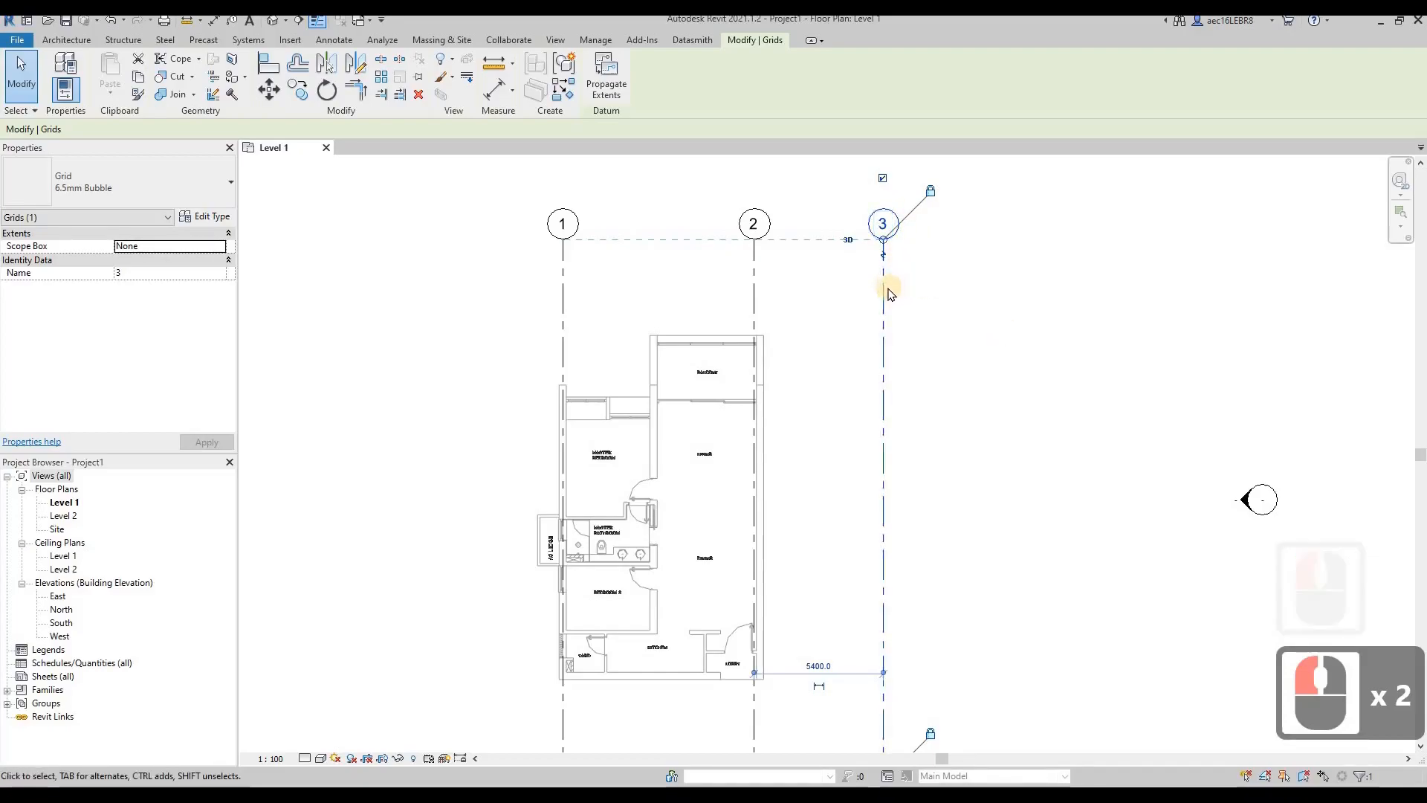
{"action": "left_click", "coordinate": [1022, 305]}
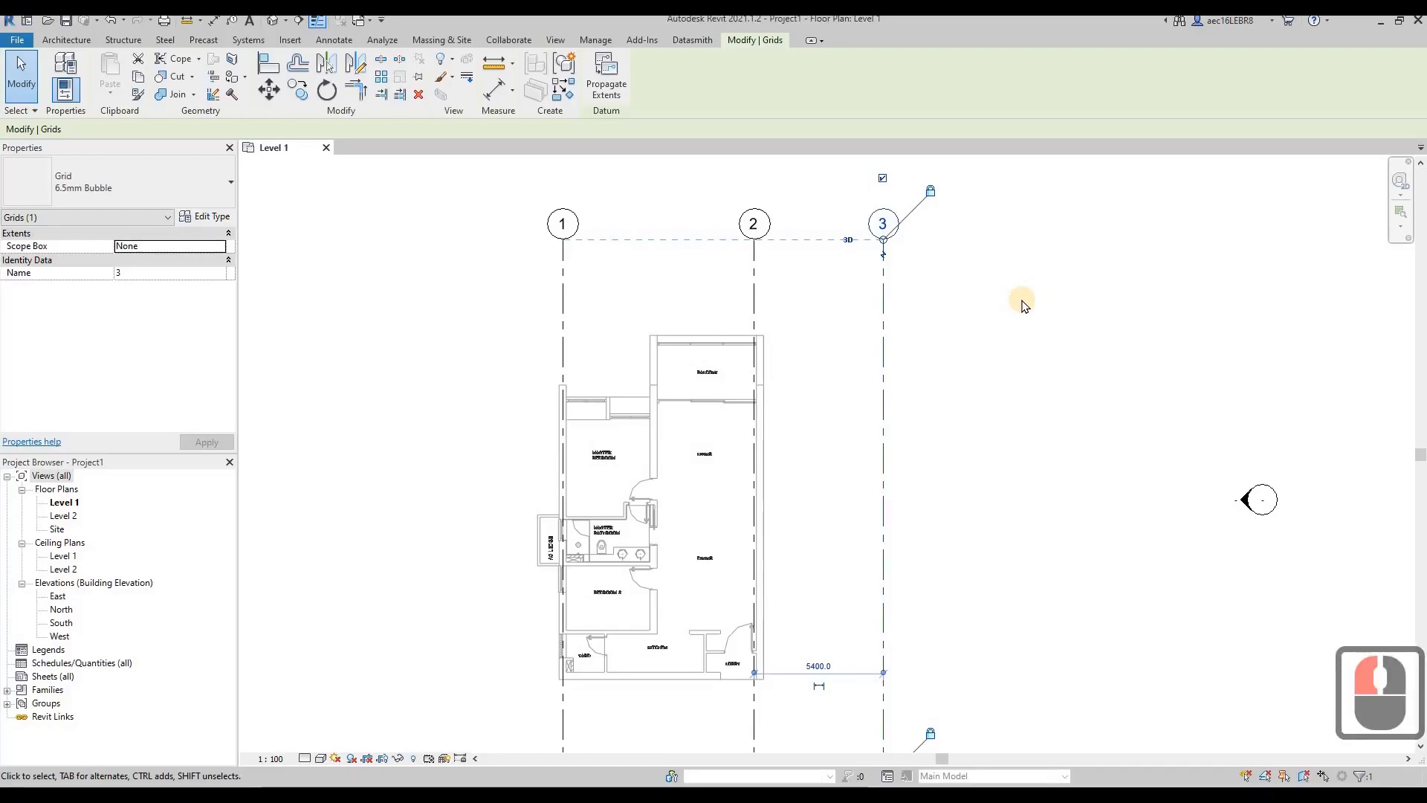
{"action": "key", "text": "Delete"}
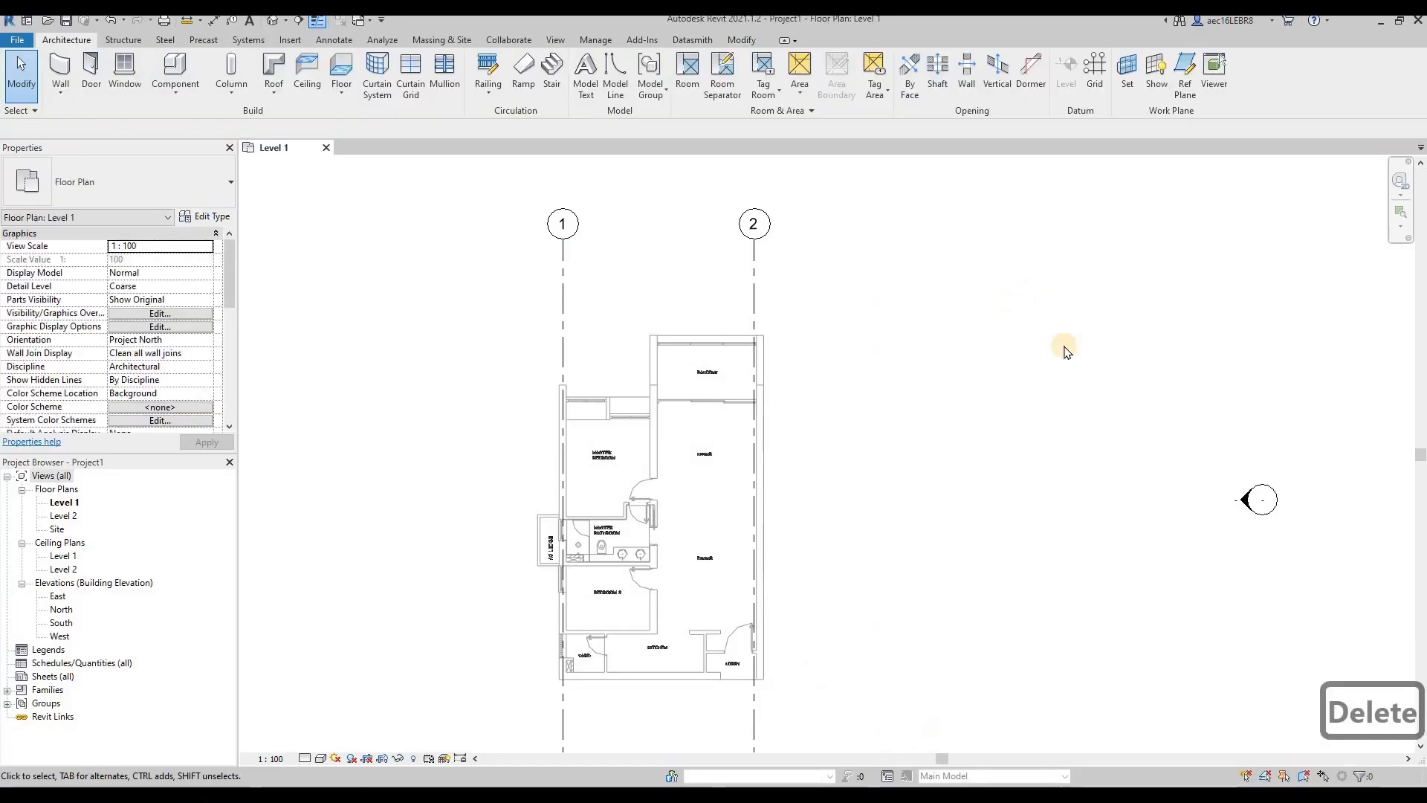
Step: Try to move grid line 2 horizontally onto the centre of the right exterior wall's upper end by the balcony
{"action": "left_click", "coordinate": [752, 311]}
{"action": "scroll", "coordinate": [752, 312], "scroll_direction": "up", "scroll_amount": 13}
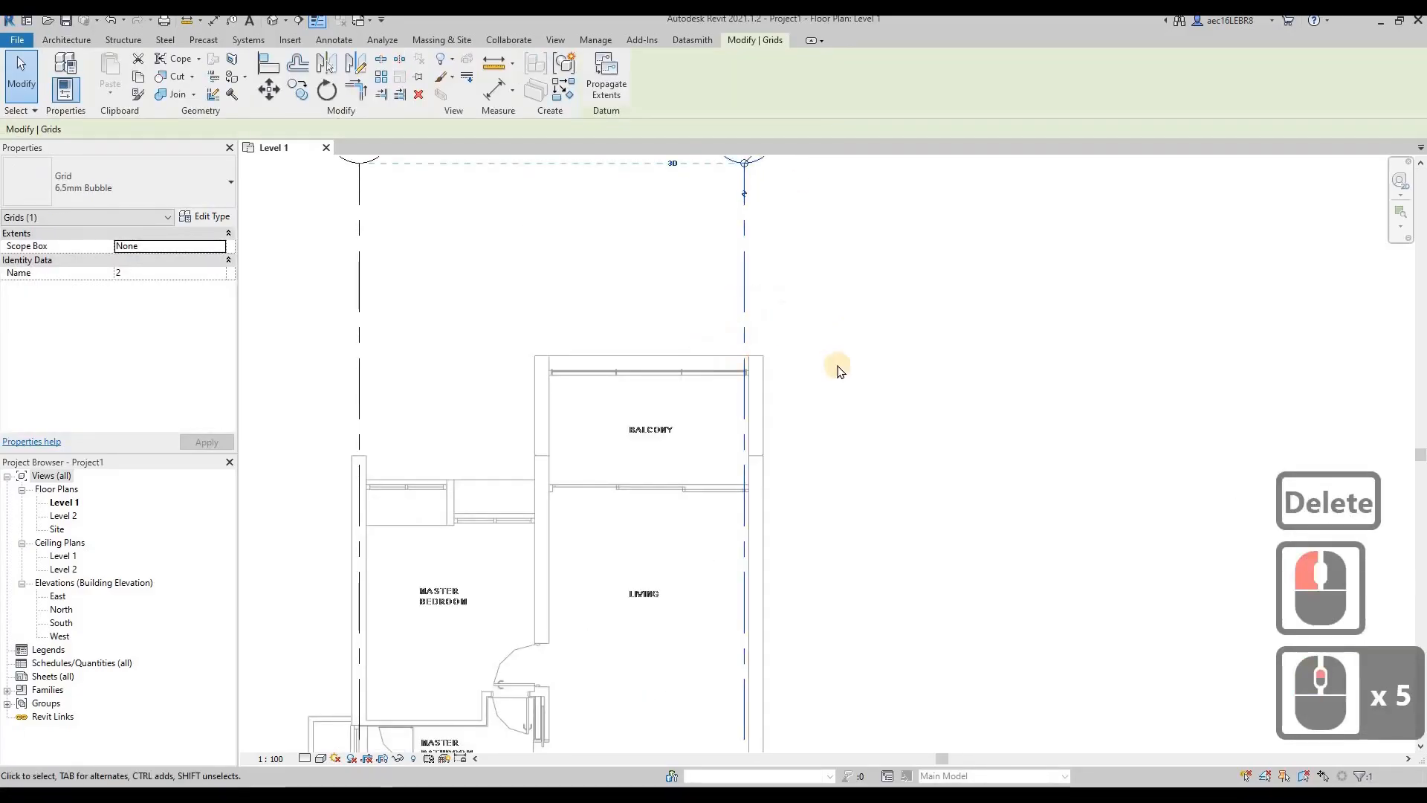
{"action": "left_click", "coordinate": [271, 90]}
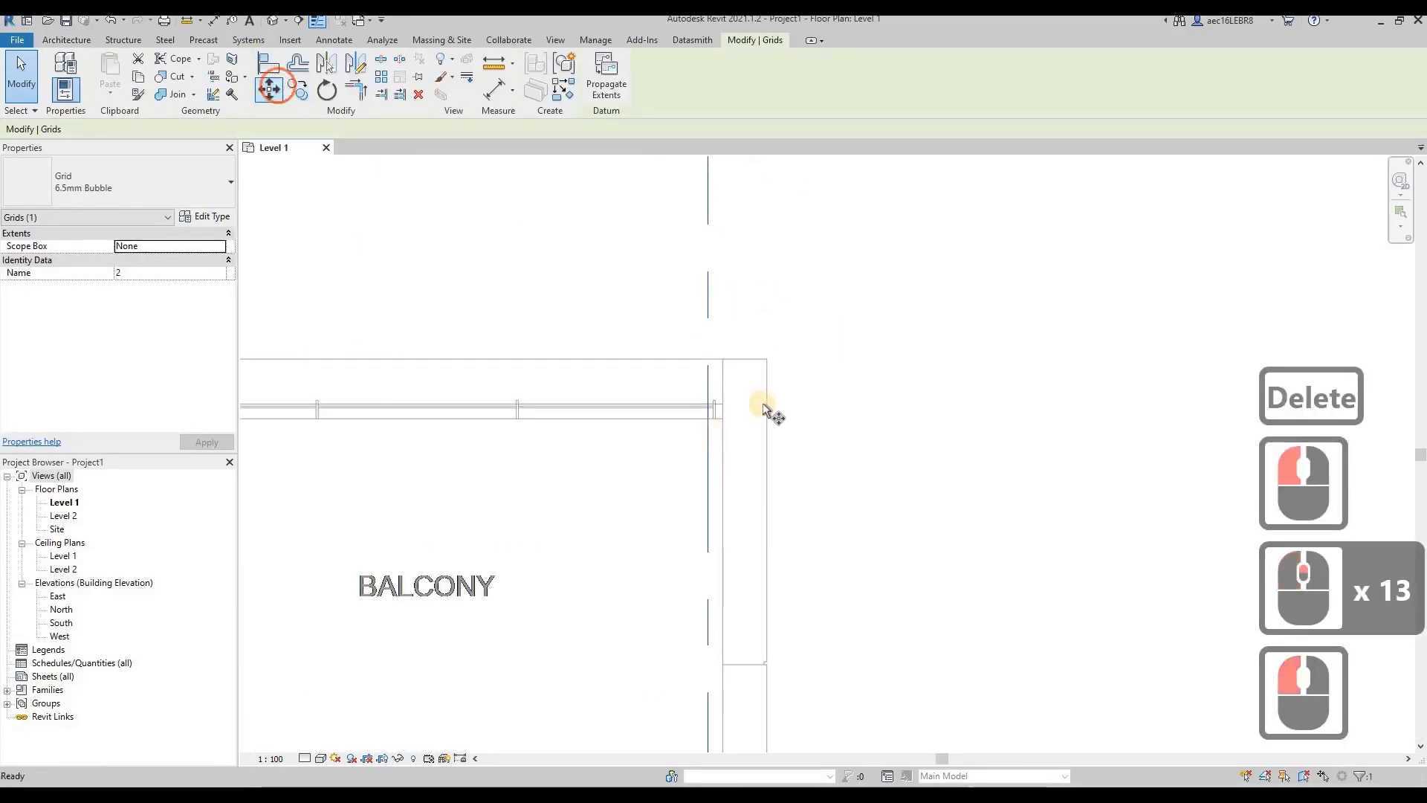
{"action": "left_click", "coordinate": [715, 362]}
{"action": "scroll", "coordinate": [745, 362], "scroll_direction": "up", "scroll_amount": 8}
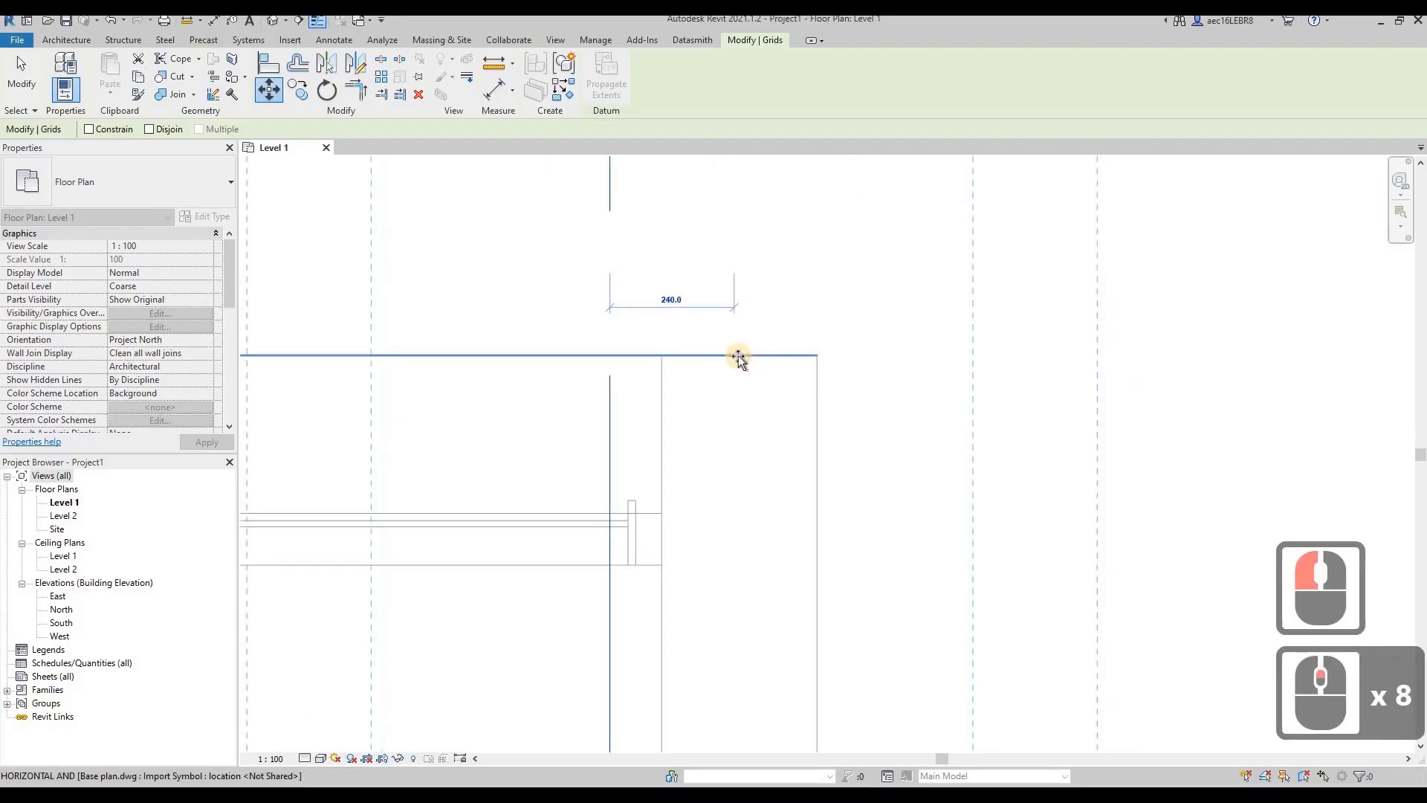
{"action": "scroll", "coordinate": [739, 360], "scroll_direction": "down", "scroll_amount": 4}
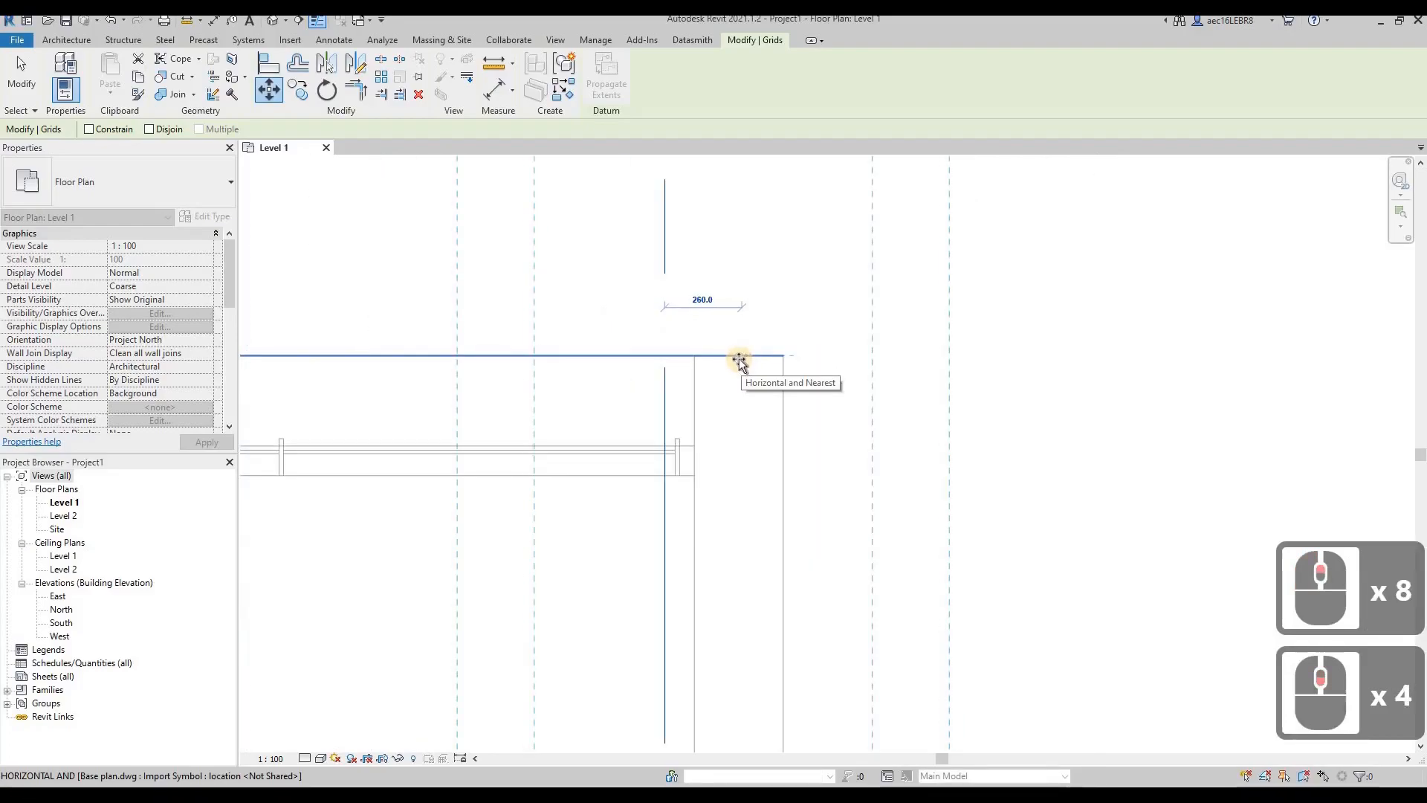
{"action": "scroll", "coordinate": [739, 361], "scroll_direction": "up", "scroll_amount": 4}
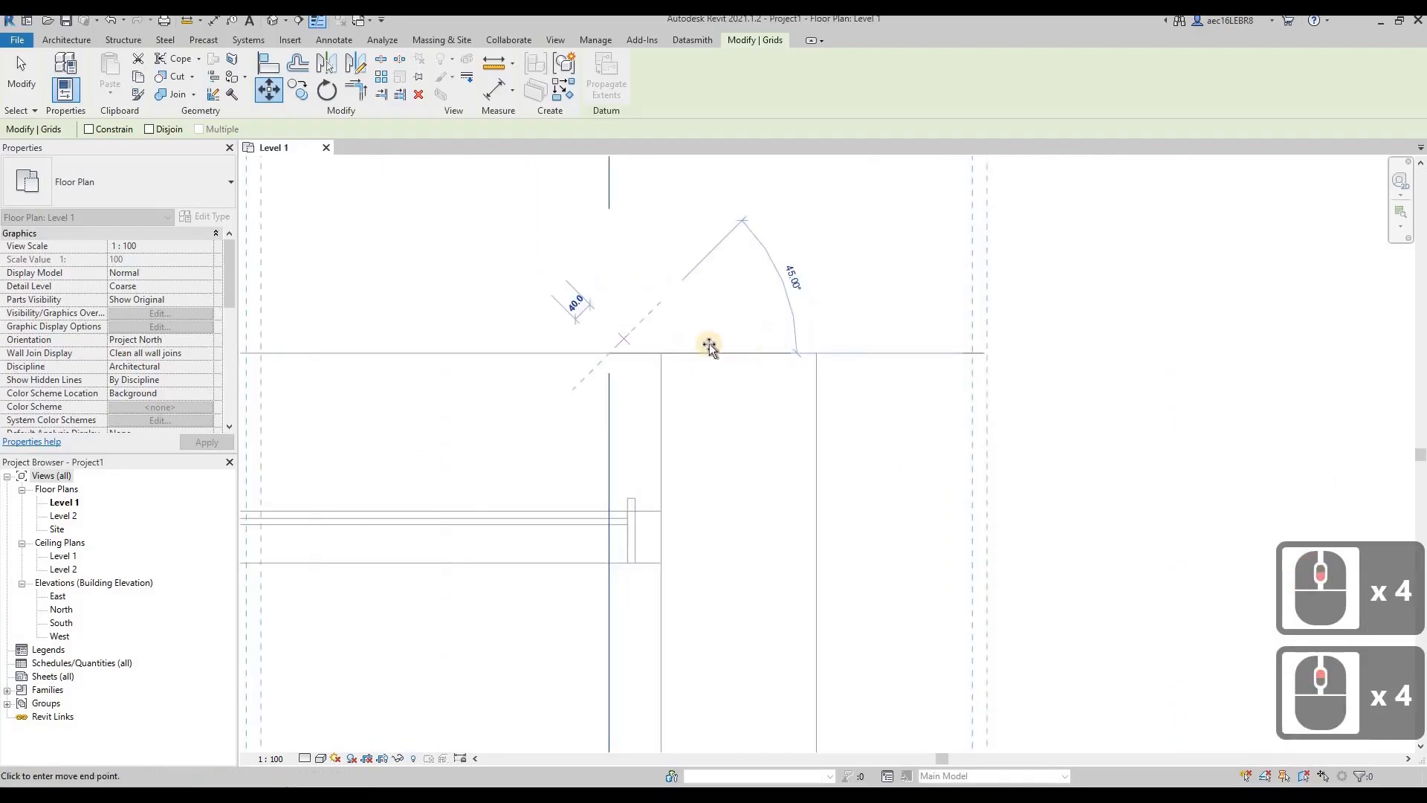
{"action": "scroll", "coordinate": [688, 346], "scroll_direction": "down", "scroll_amount": 5}
{"action": "scroll", "coordinate": [673, 327], "scroll_direction": "down", "scroll_amount": 17}
{"action": "key", "text": "Escape"}
{"action": "key", "text": "Escape"}
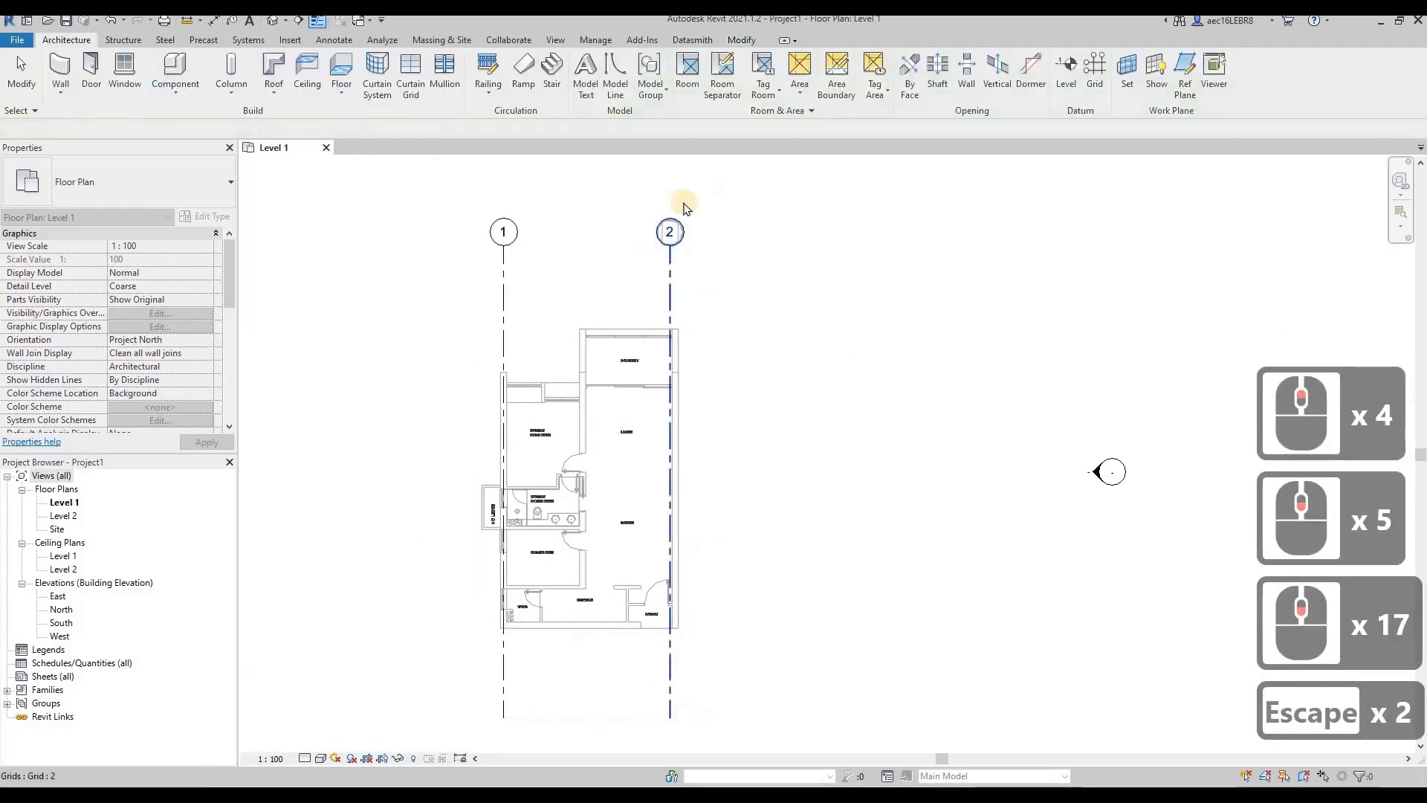
Step: Draw a Thin Lines detail line 300 mm long across the upper end of the right exterior wall, from corner to corner
{"action": "scroll", "coordinate": [669, 261], "scroll_direction": "up", "scroll_amount": 7}
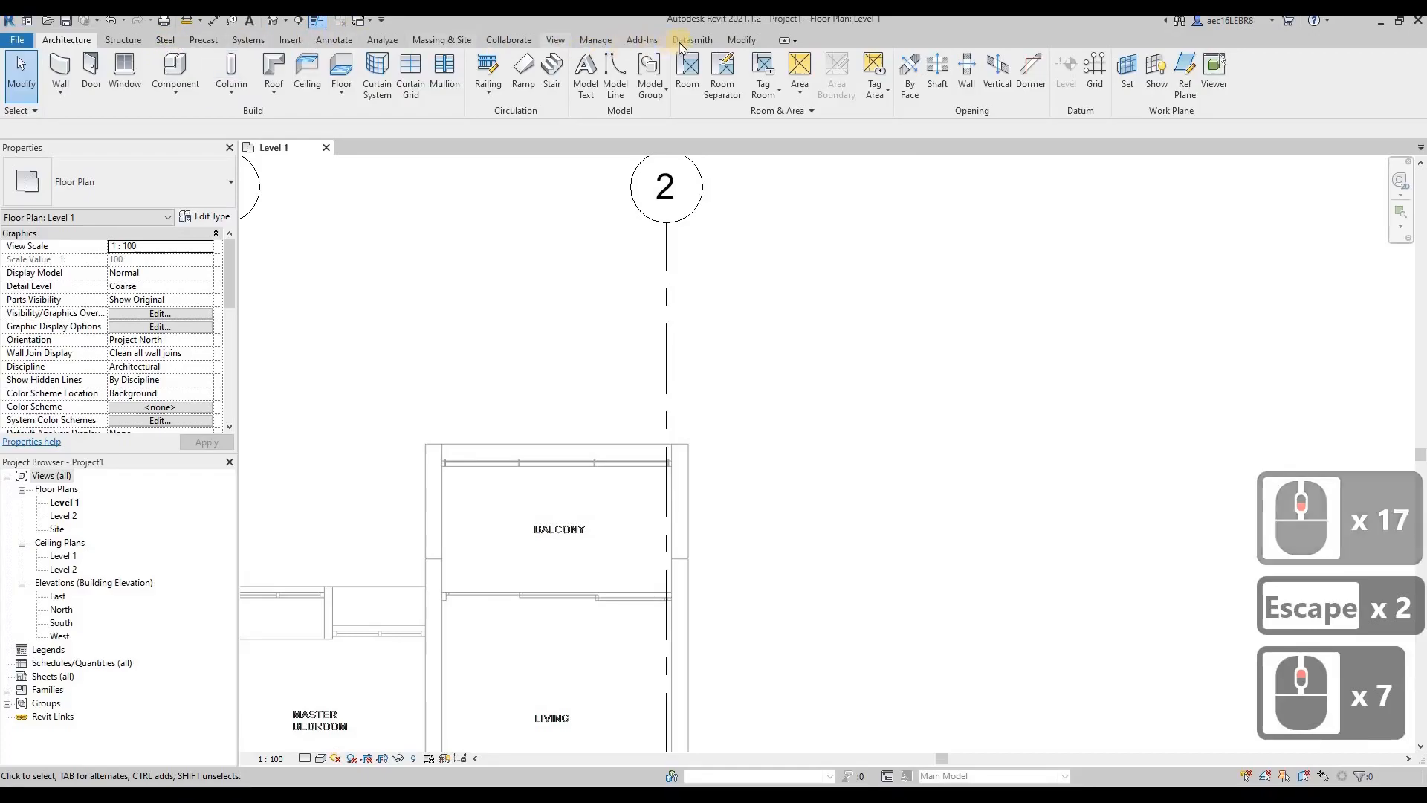
{"action": "left_click", "coordinate": [740, 39]}
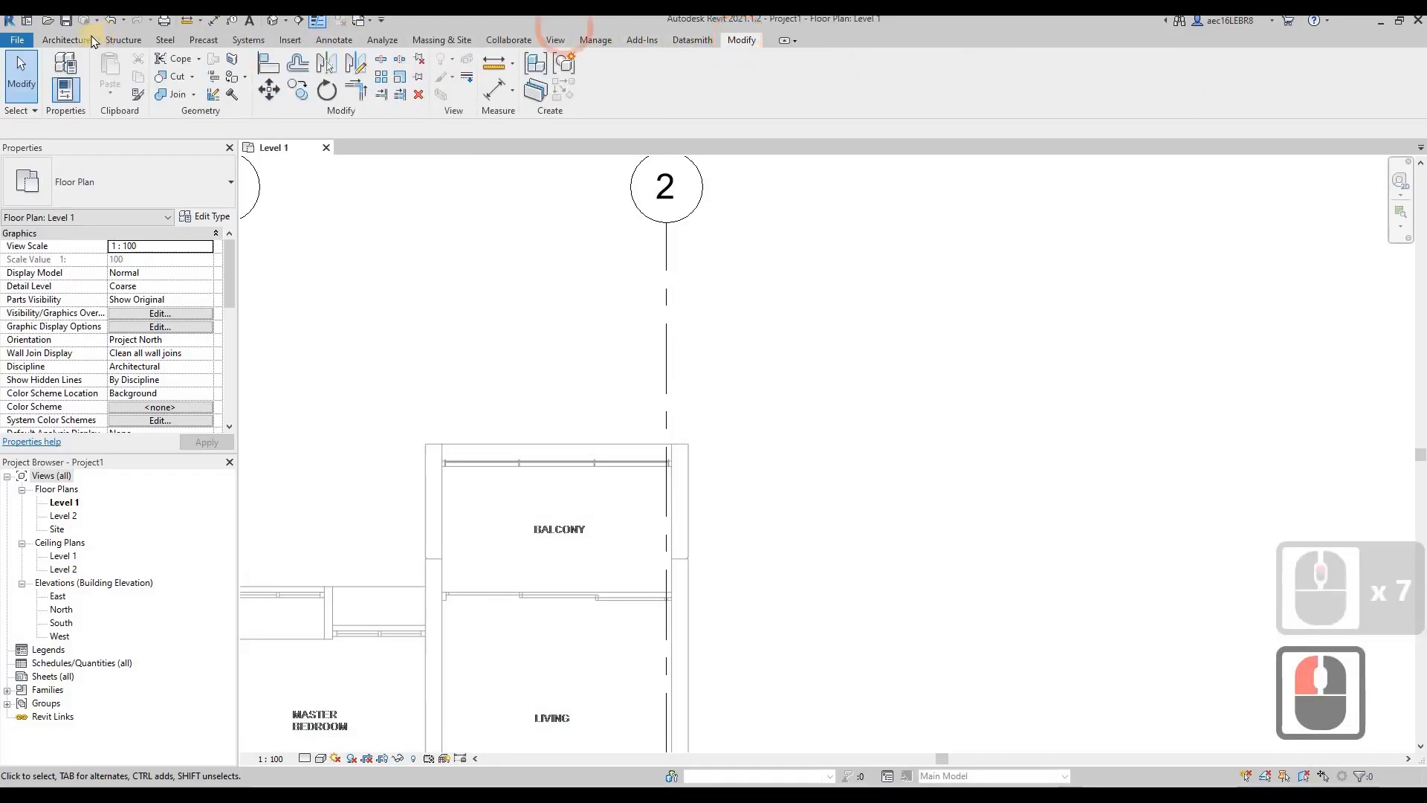
{"action": "left_click", "coordinate": [290, 40]}
{"action": "left_click", "coordinate": [290, 41]}
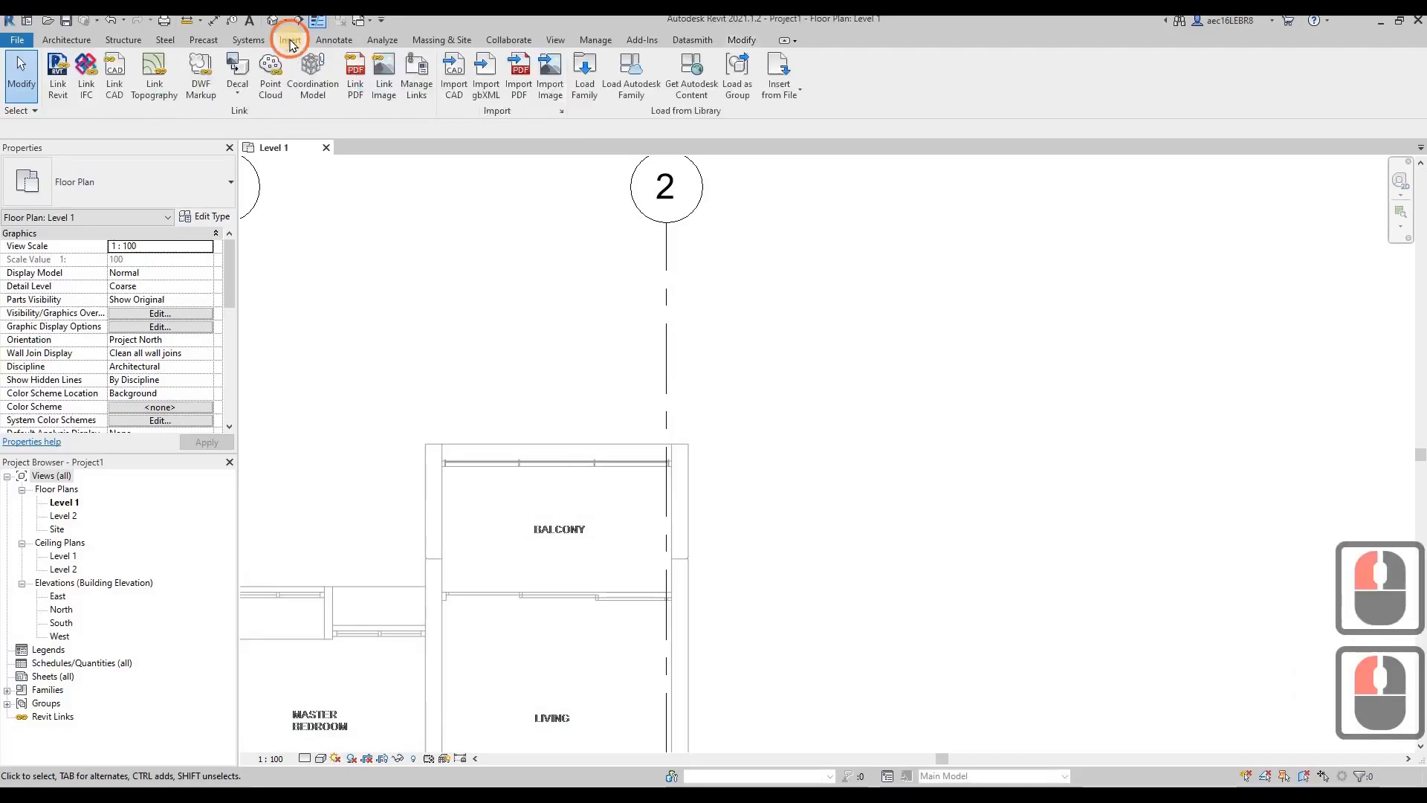
{"action": "left_click", "coordinate": [342, 42]}
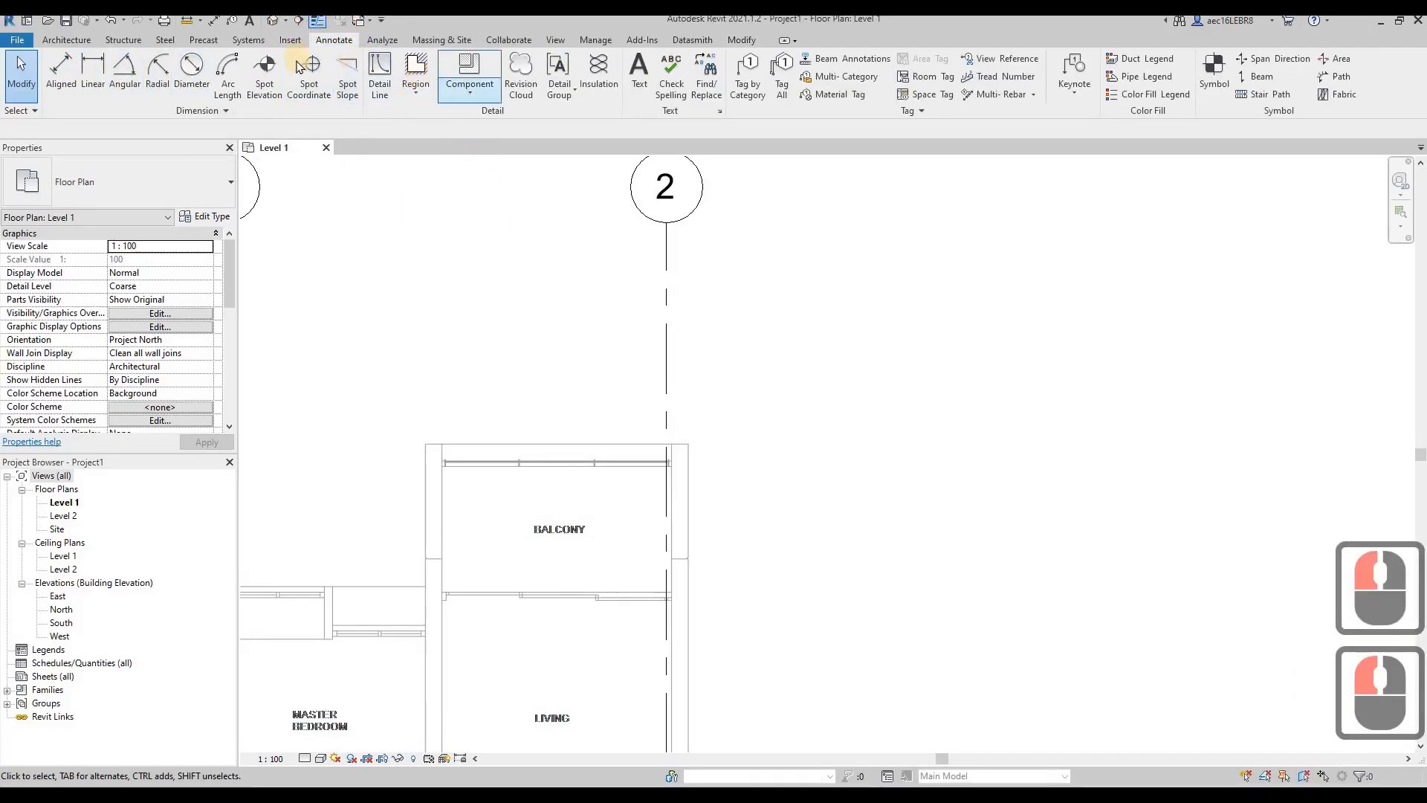
{"action": "left_click", "coordinate": [376, 88]}
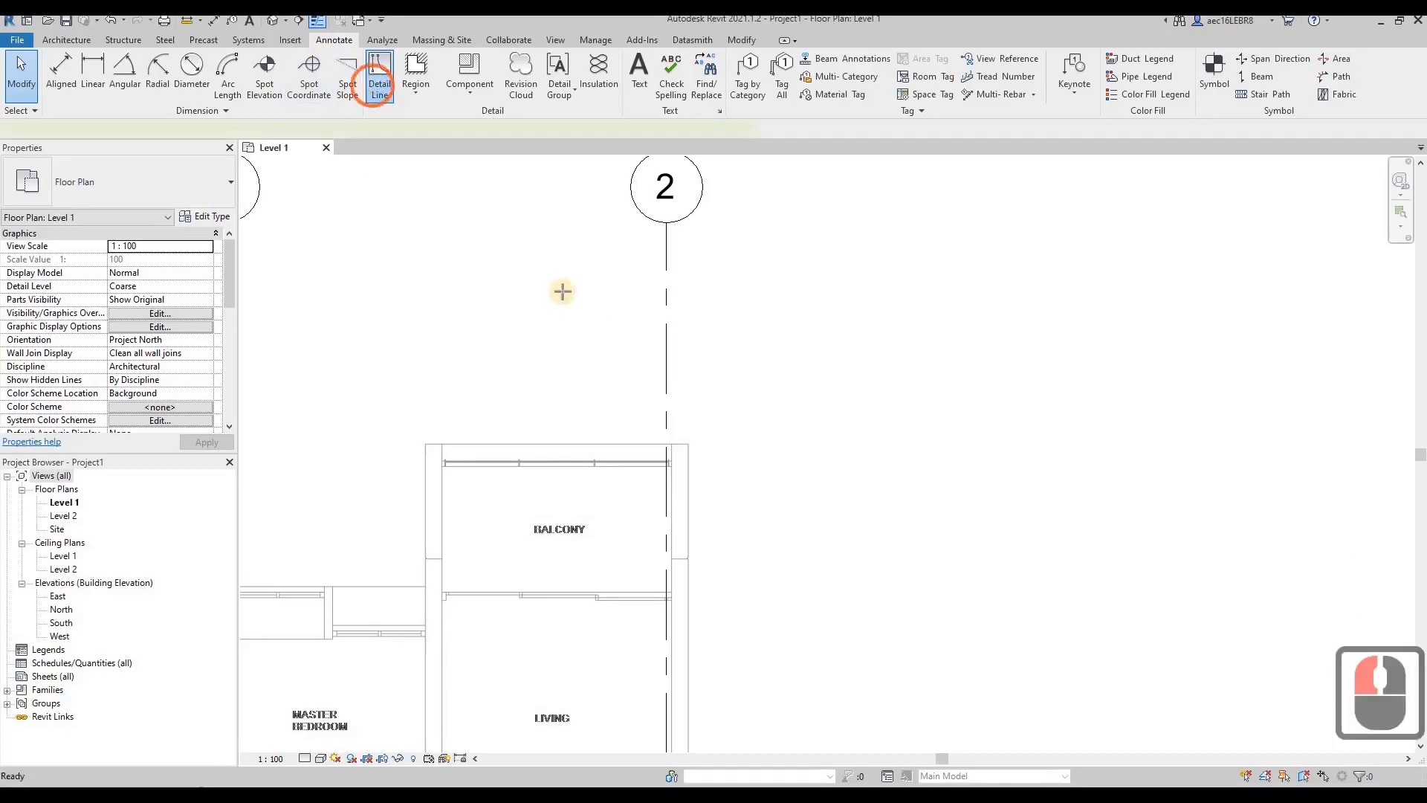
{"action": "scroll", "coordinate": [676, 449], "scroll_direction": "up", "scroll_amount": 7}
{"action": "left_click", "coordinate": [745, 395]}
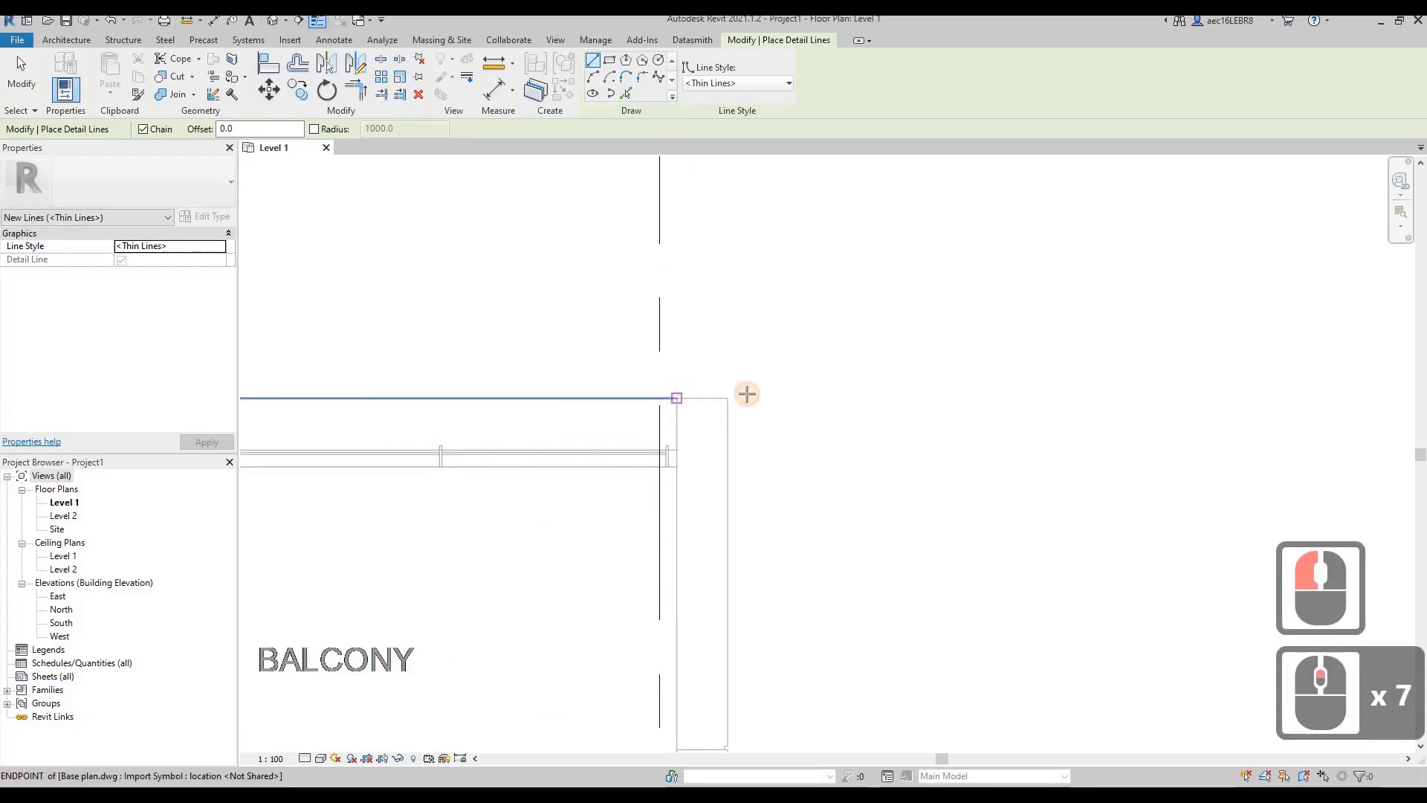
{"action": "left_click", "coordinate": [732, 396]}
{"action": "key", "text": "Escape"}
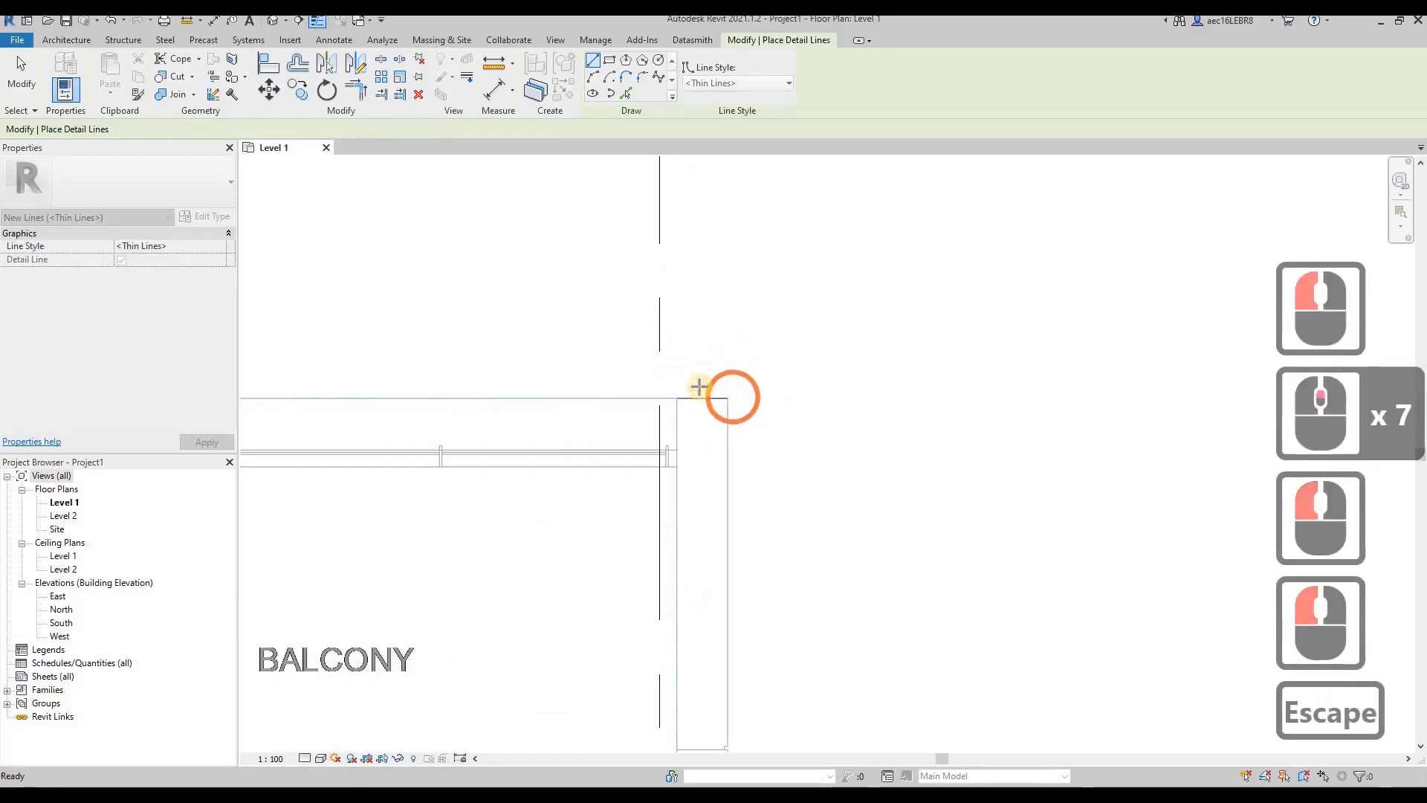
{"action": "key", "text": "Escape"}
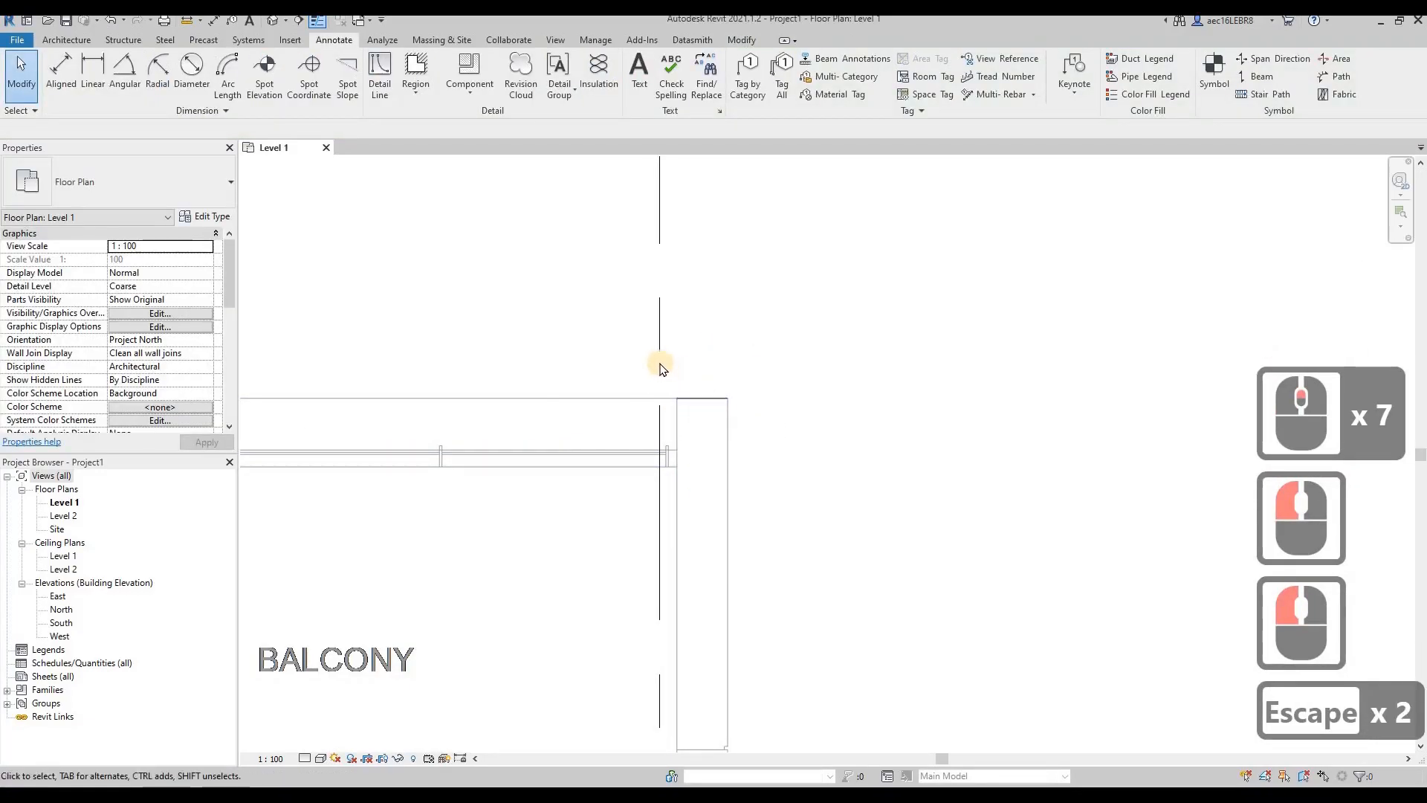
Step: Move grid line 2 horizontally 250 mm onto the midpoint of the detail line, centring it in the right exterior wall
{"action": "left_click", "coordinate": [655, 341]}
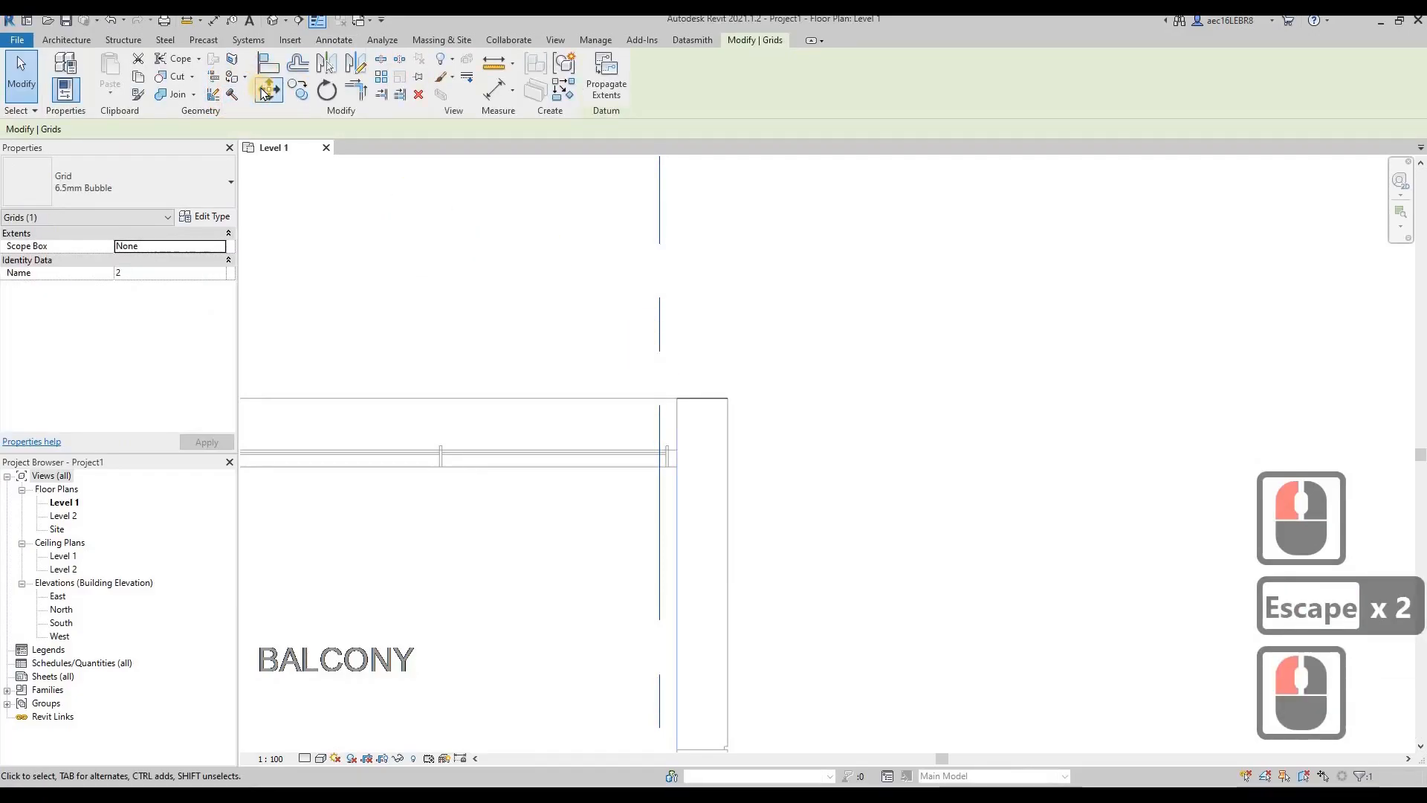
{"action": "left_click", "coordinate": [269, 89]}
{"action": "left_click", "coordinate": [663, 399]}
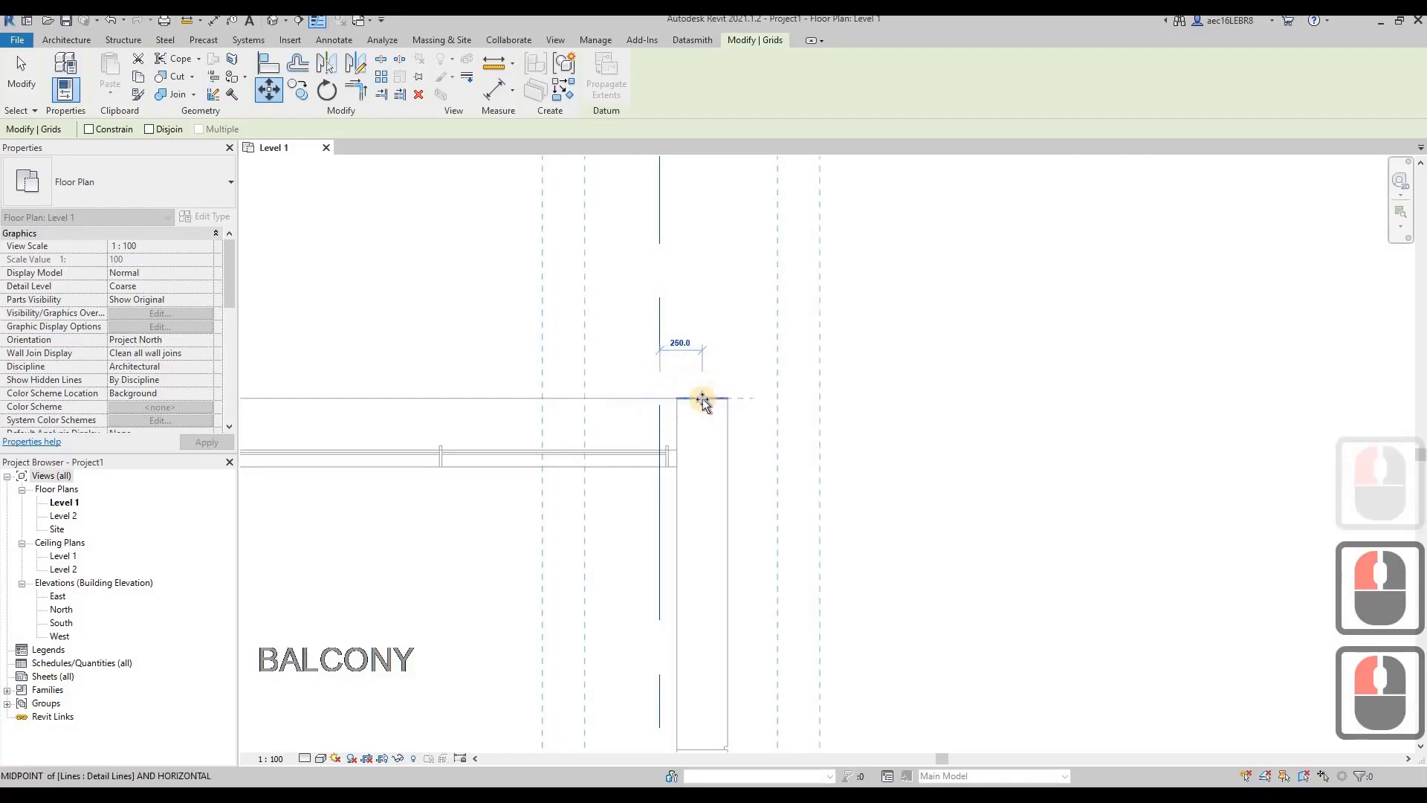
{"action": "left_click", "coordinate": [702, 400]}
{"action": "key", "text": "Escape"}
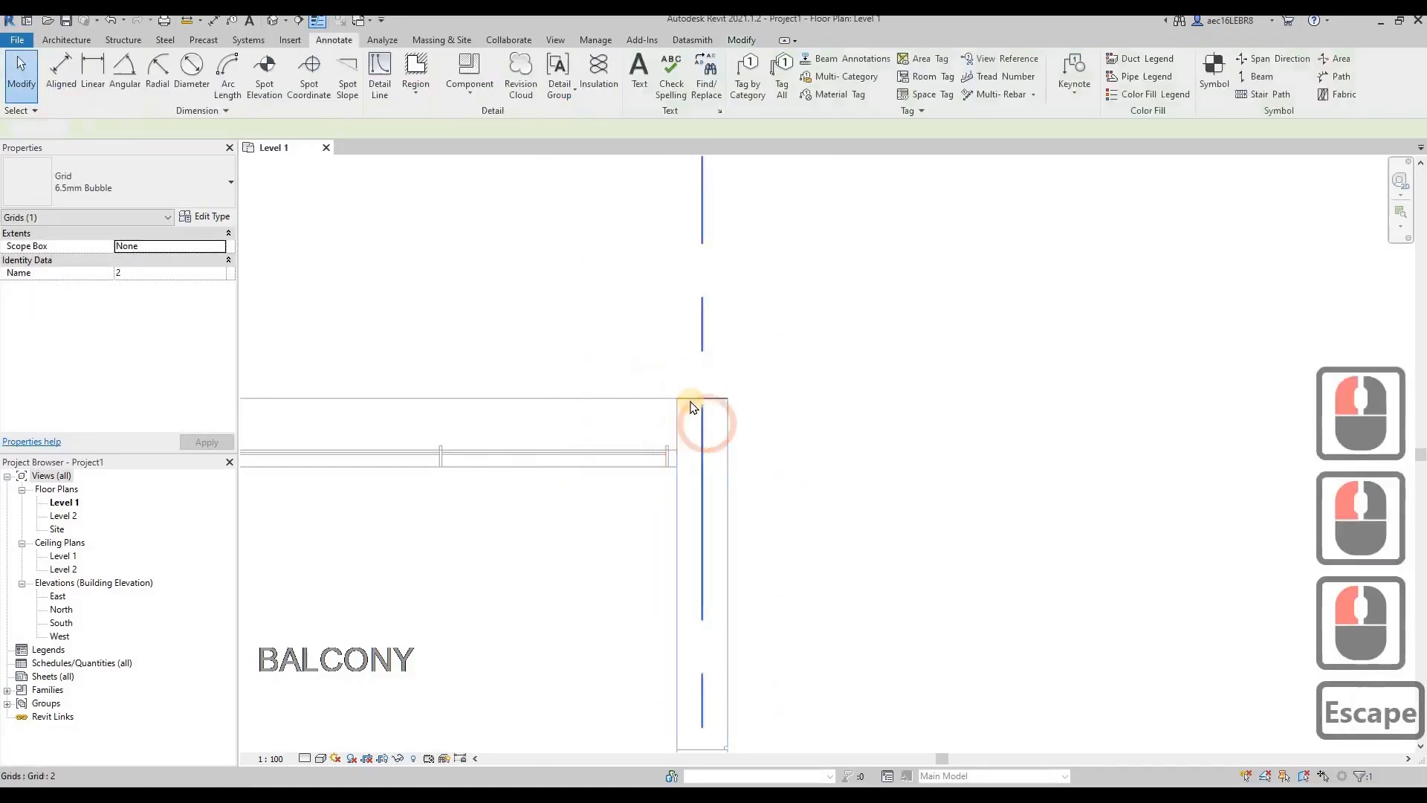
Step: Delete the helper detail line across the right exterior wall's upper end
{"action": "left_click", "coordinate": [692, 355]}
{"action": "scroll", "coordinate": [870, 370], "scroll_direction": "down", "scroll_amount": 4}
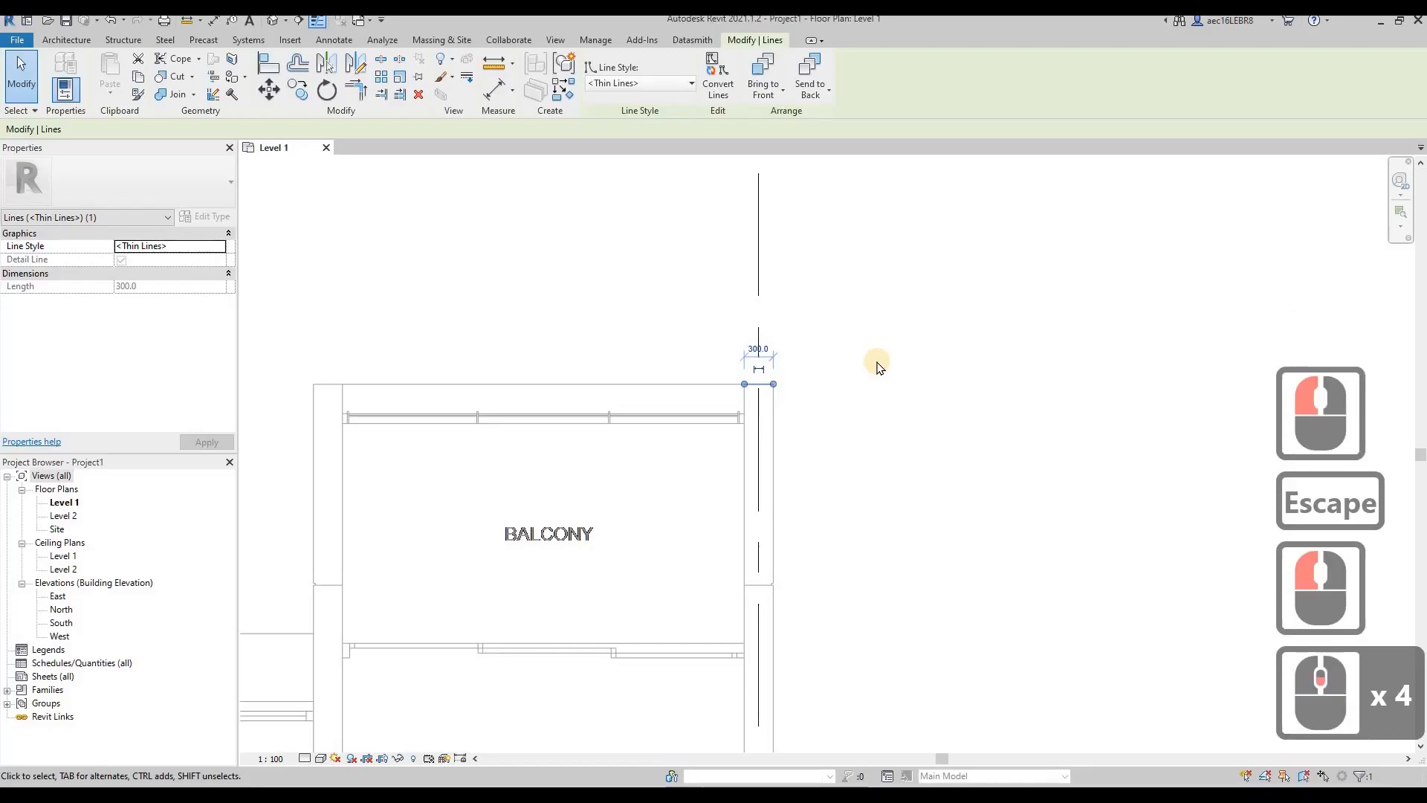
{"action": "key", "text": "Delete"}
{"action": "scroll", "coordinate": [851, 364], "scroll_direction": "down", "scroll_amount": 9}
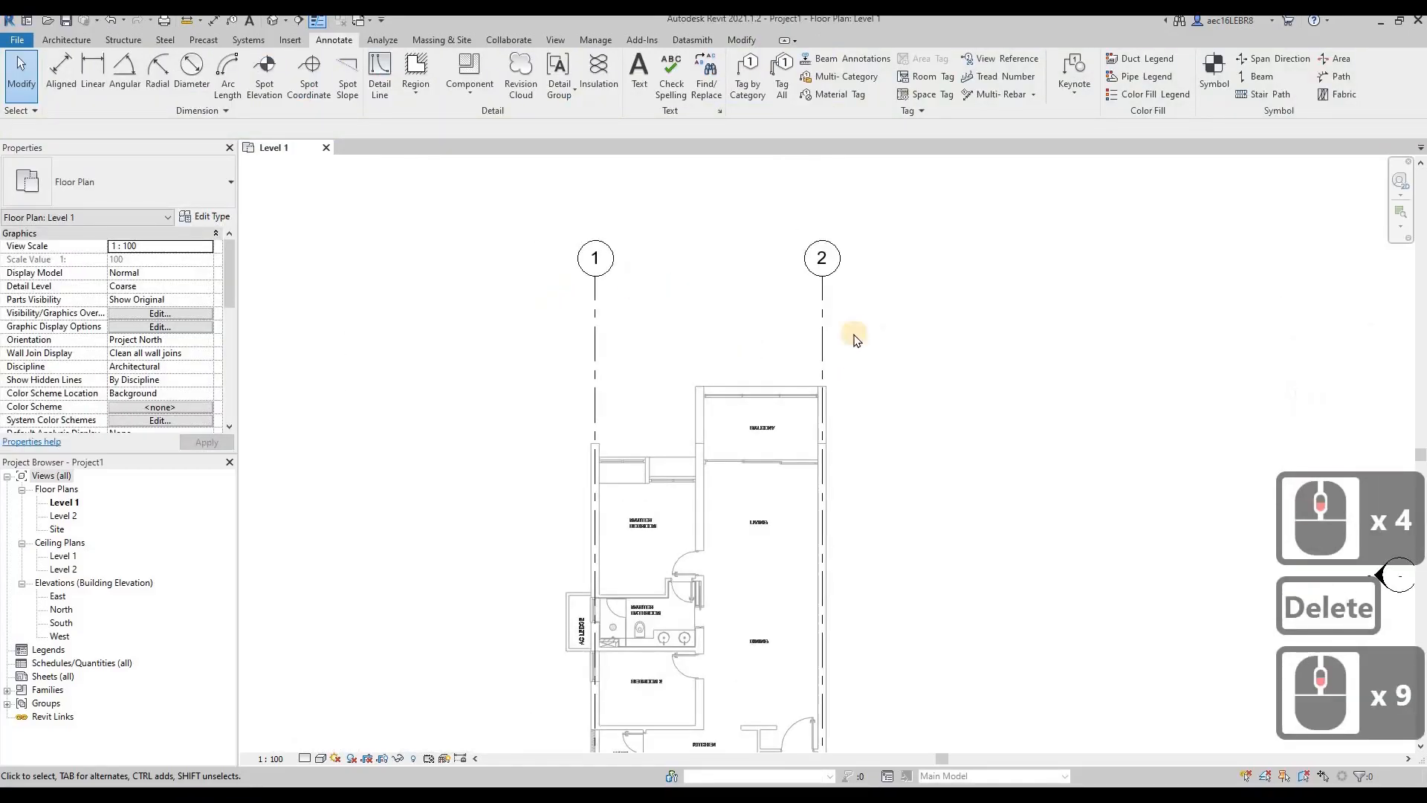
{"action": "scroll", "coordinate": [825, 346], "scroll_direction": "down", "scroll_amount": 3}
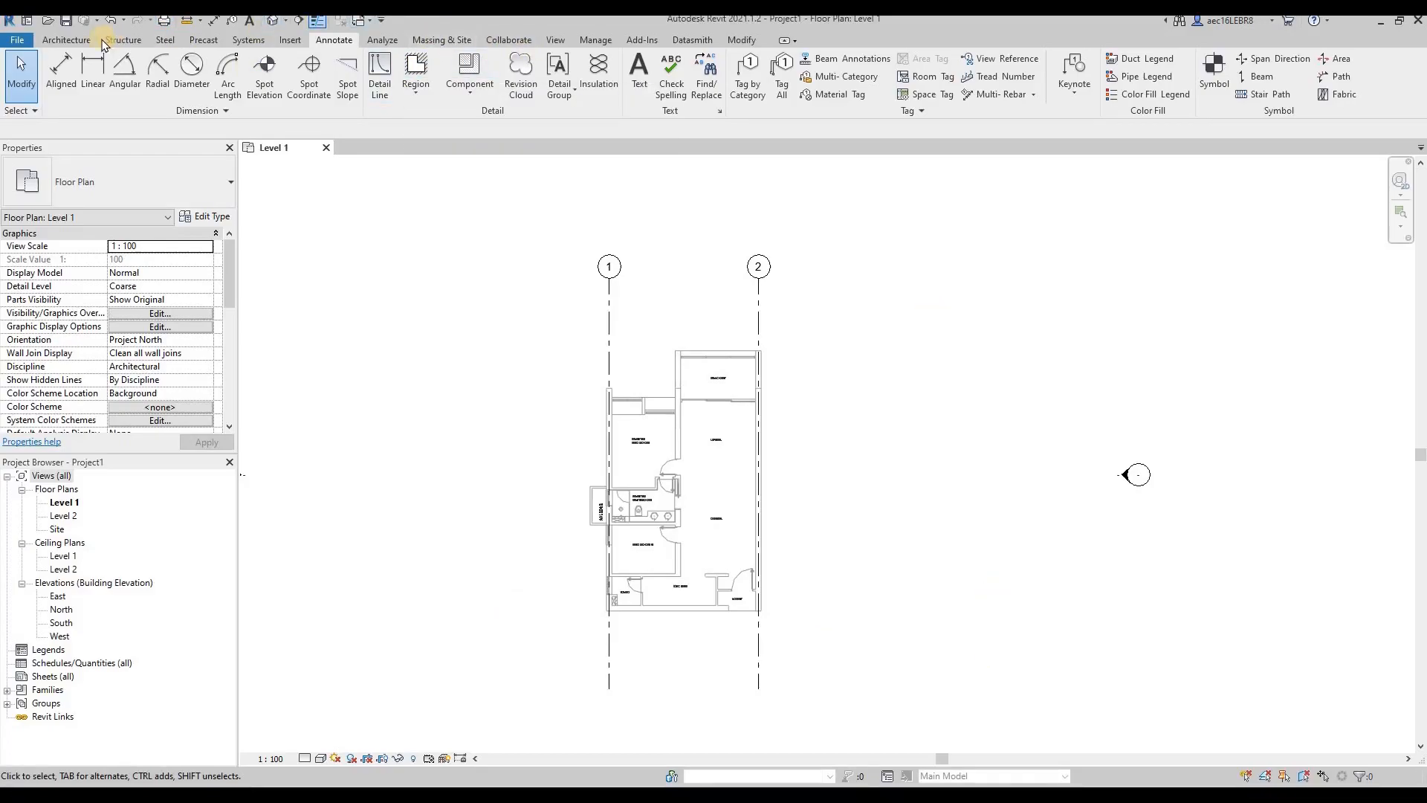
Step: Draw a horizontal grid line along the plan's lower exterior wall, from the yard's outer corner to beyond grid line 2
{"action": "left_click", "coordinate": [78, 46]}
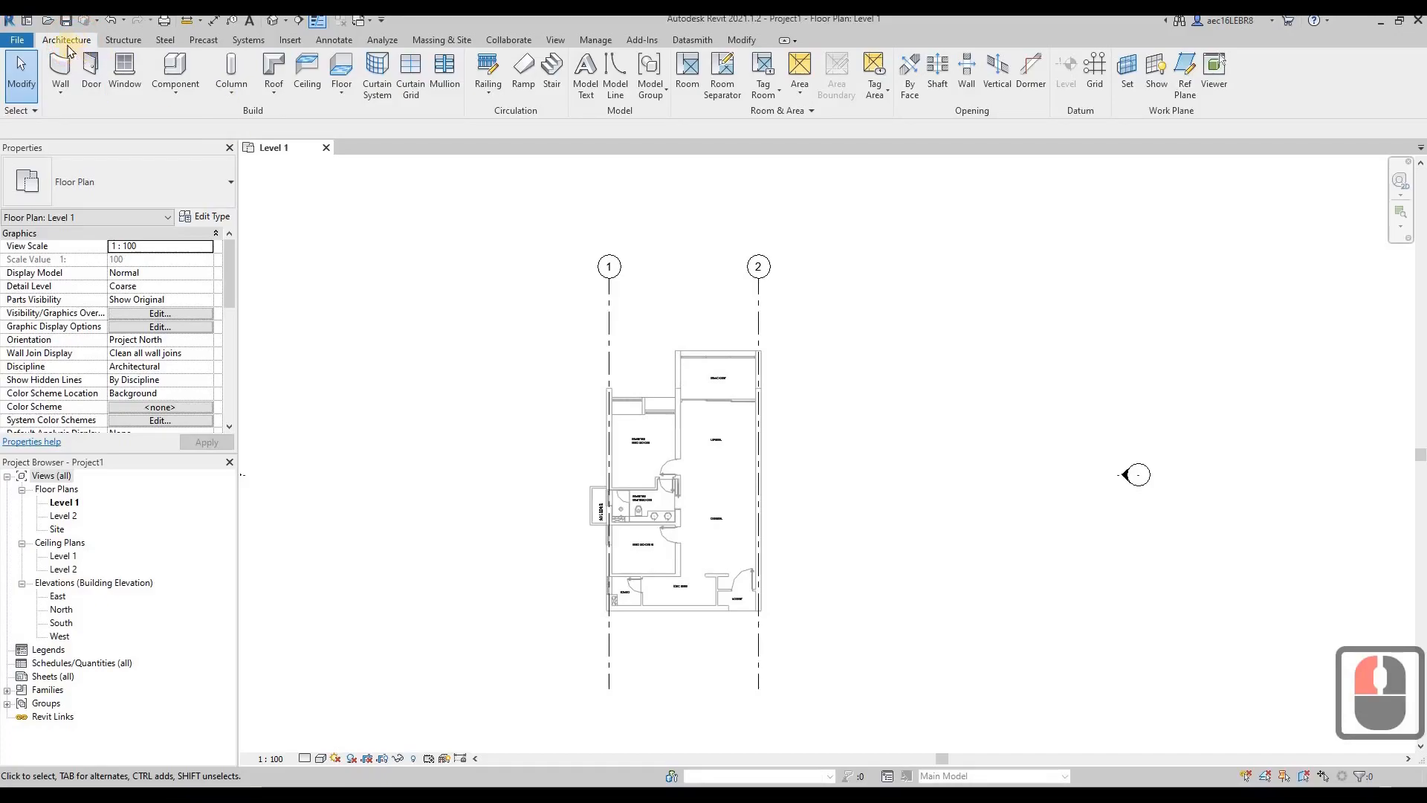
{"action": "left_click", "coordinate": [1095, 71]}
{"action": "scroll", "coordinate": [581, 374], "scroll_direction": "up", "scroll_amount": 2}
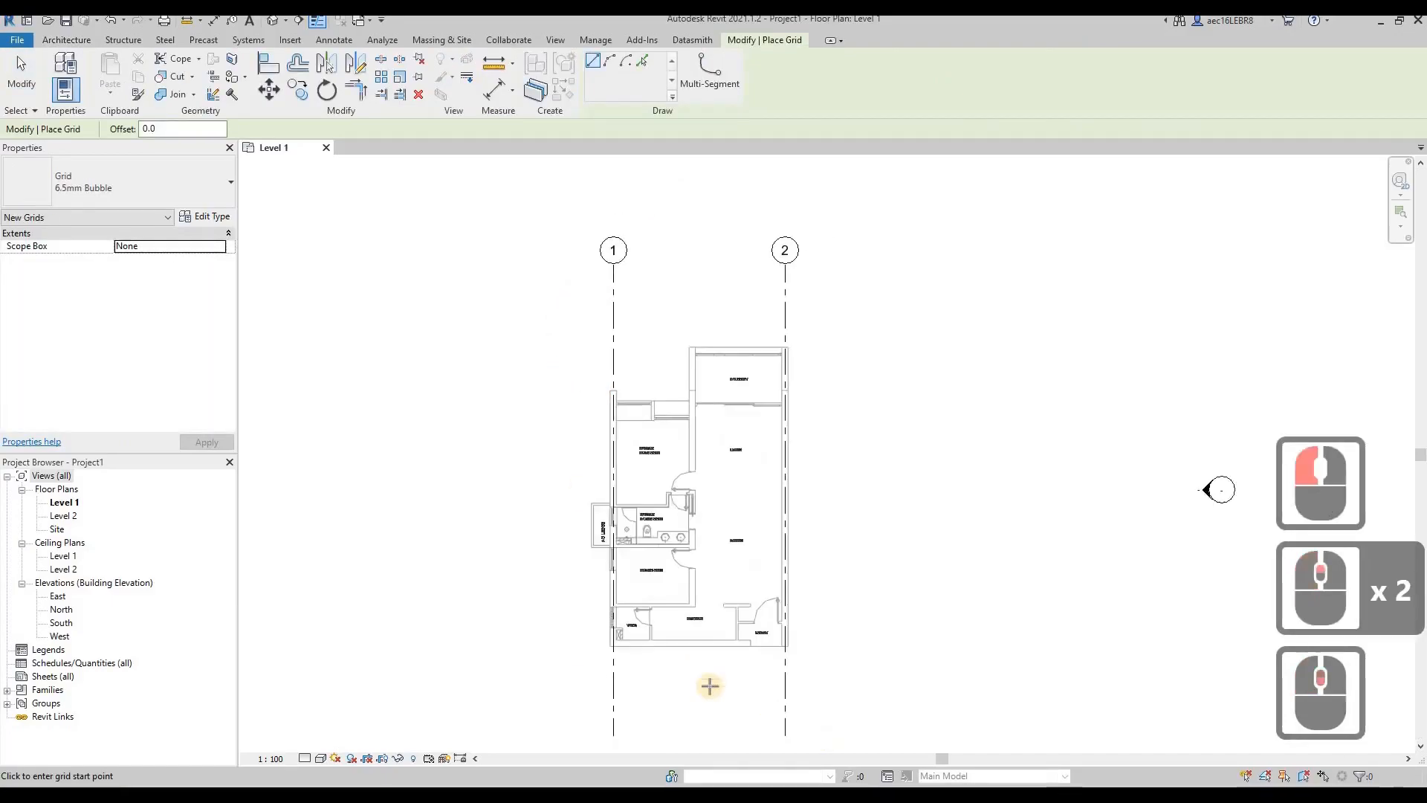
{"action": "scroll", "coordinate": [709, 685], "scroll_direction": "up", "scroll_amount": 7}
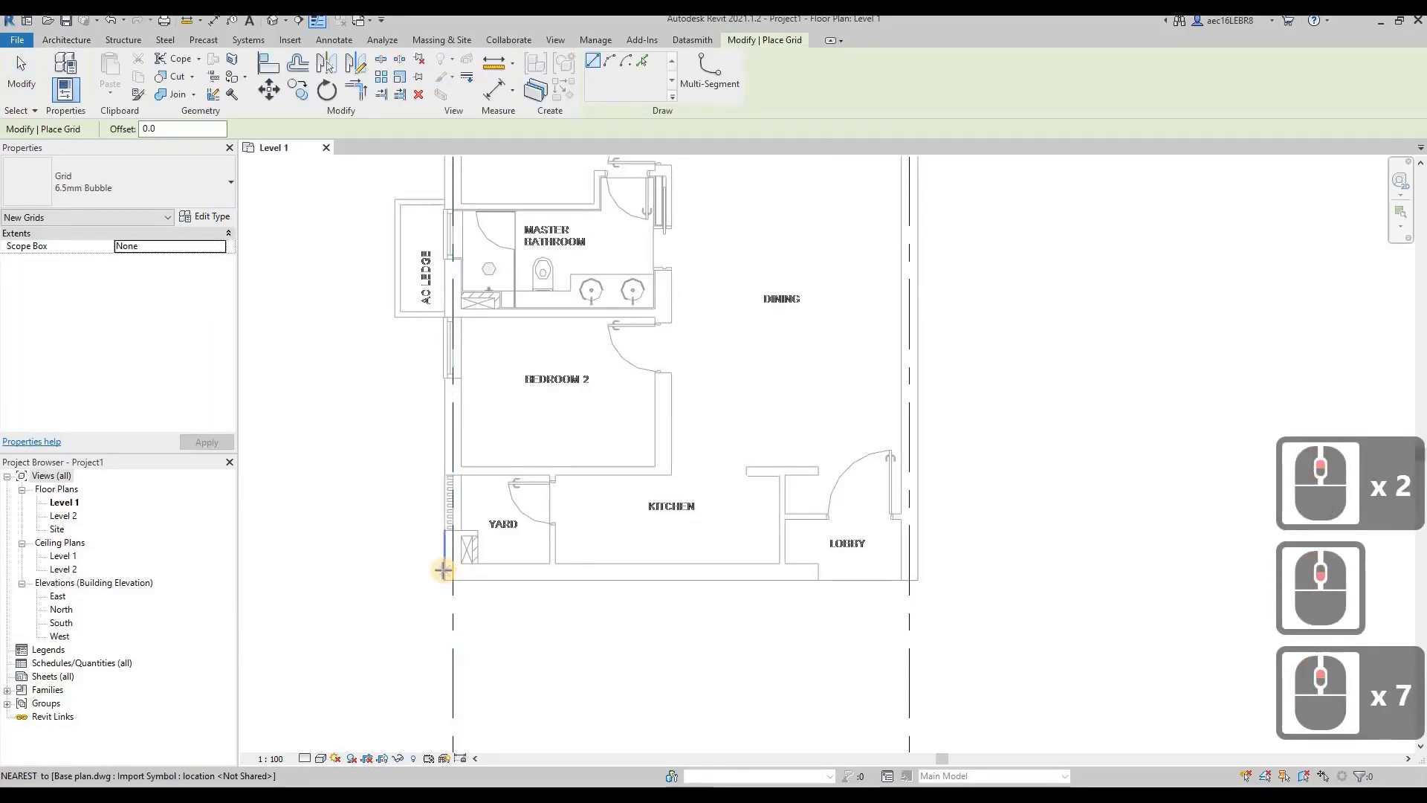
{"action": "left_click", "coordinate": [444, 571]}
{"action": "scroll", "coordinate": [526, 573], "scroll_direction": "down", "scroll_amount": 4}
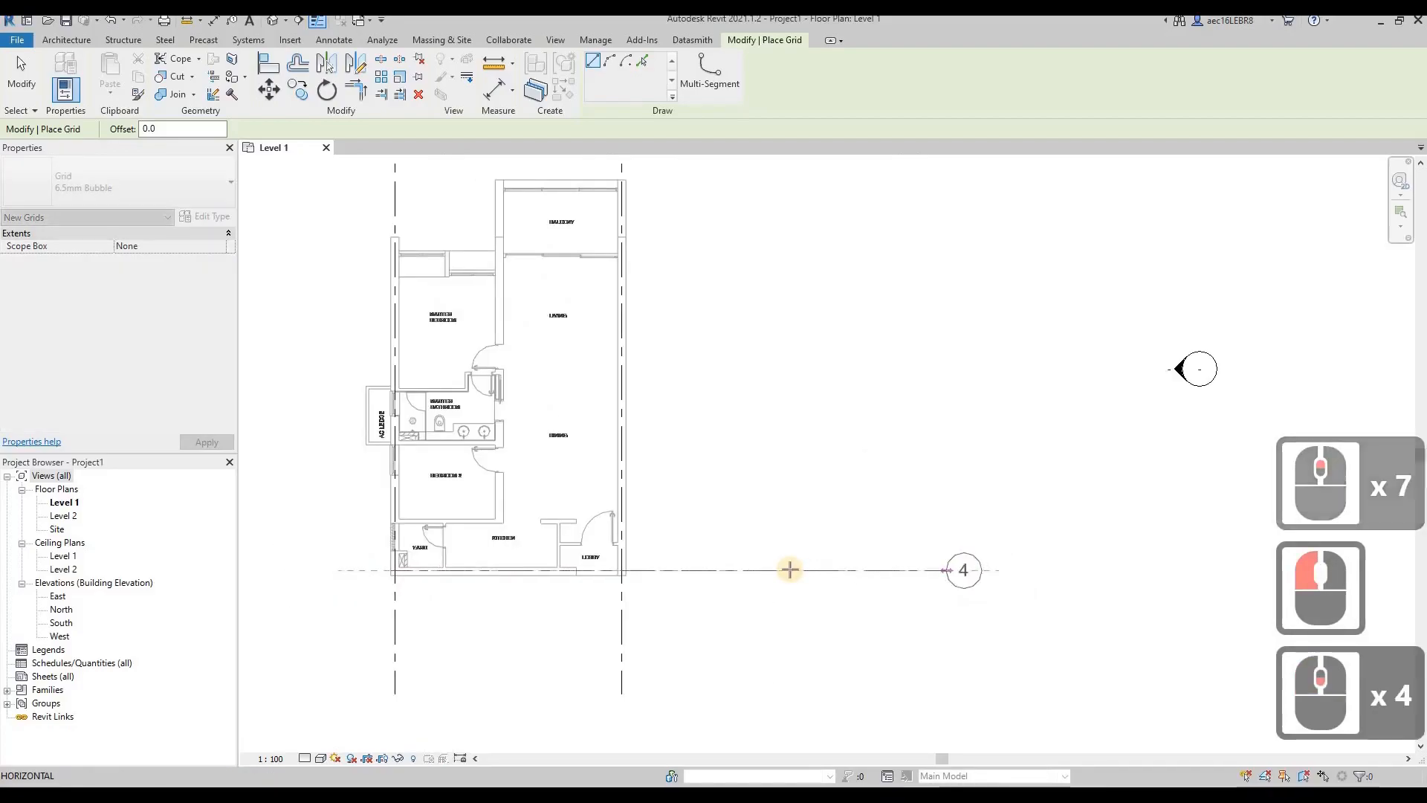
{"action": "left_click", "coordinate": [720, 573]}
{"action": "key", "text": "Escape"}
{"action": "key", "text": "Escape"}
Step: Extend the new horizontal grid line's left end outward beyond grid line 1
{"action": "left_click", "coordinate": [376, 571]}
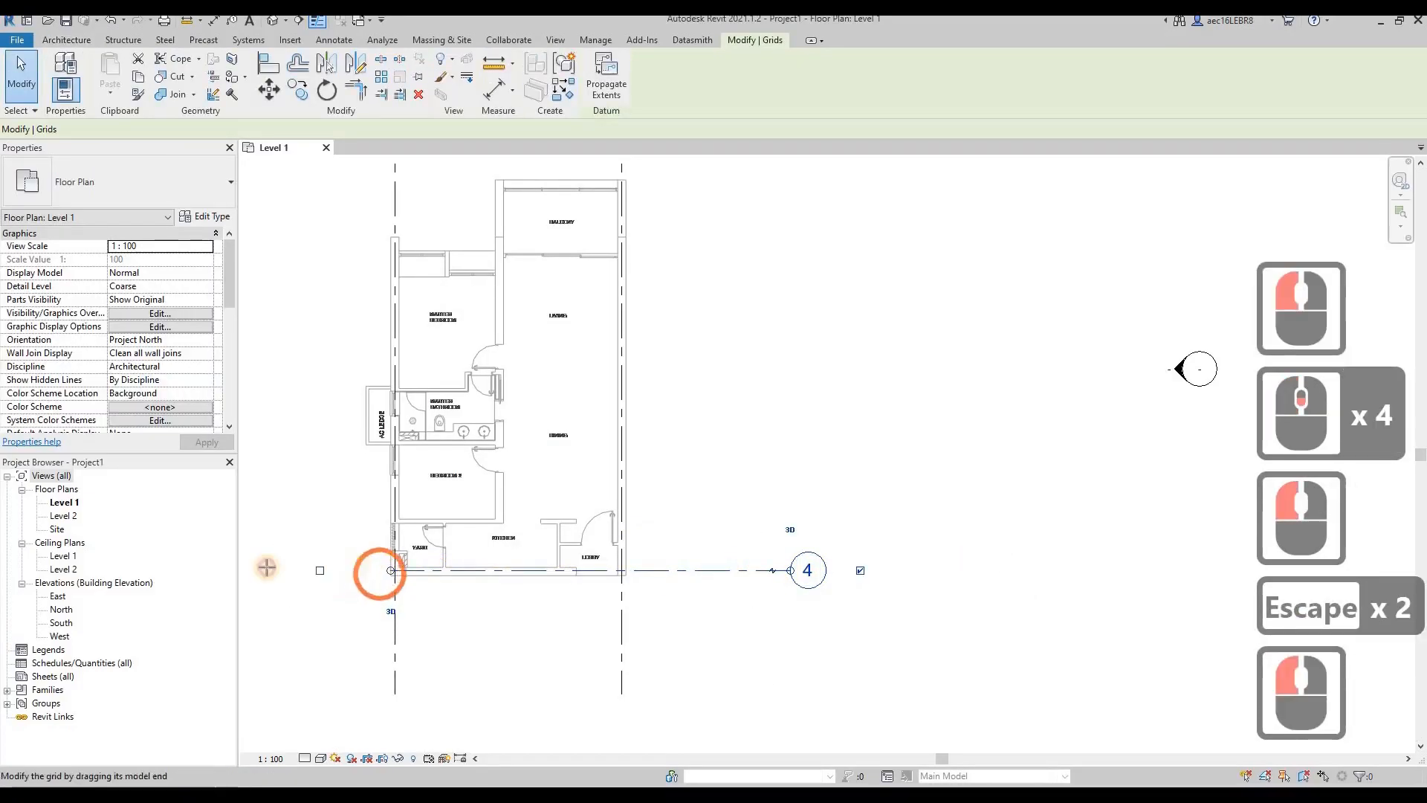
{"action": "left_click", "coordinate": [1003, 510]}
{"action": "key", "text": "Escape"}
{"action": "scroll", "coordinate": [1018, 505], "scroll_direction": "down", "scroll_amount": 3}
Step: Rename the horizontal grid line along the lower exterior wall as A
{"action": "left_click", "coordinate": [839, 550]}
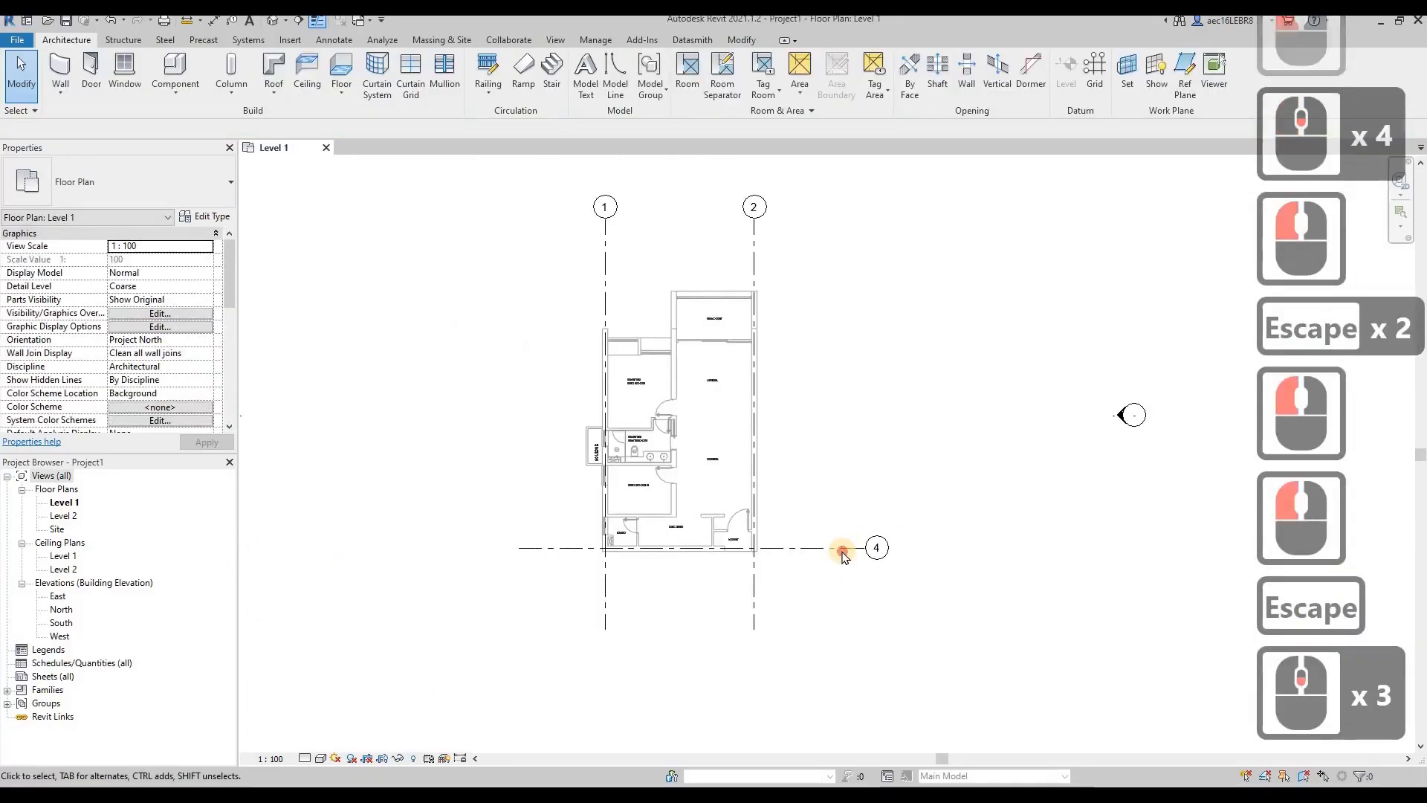
{"action": "left_click", "coordinate": [146, 276]}
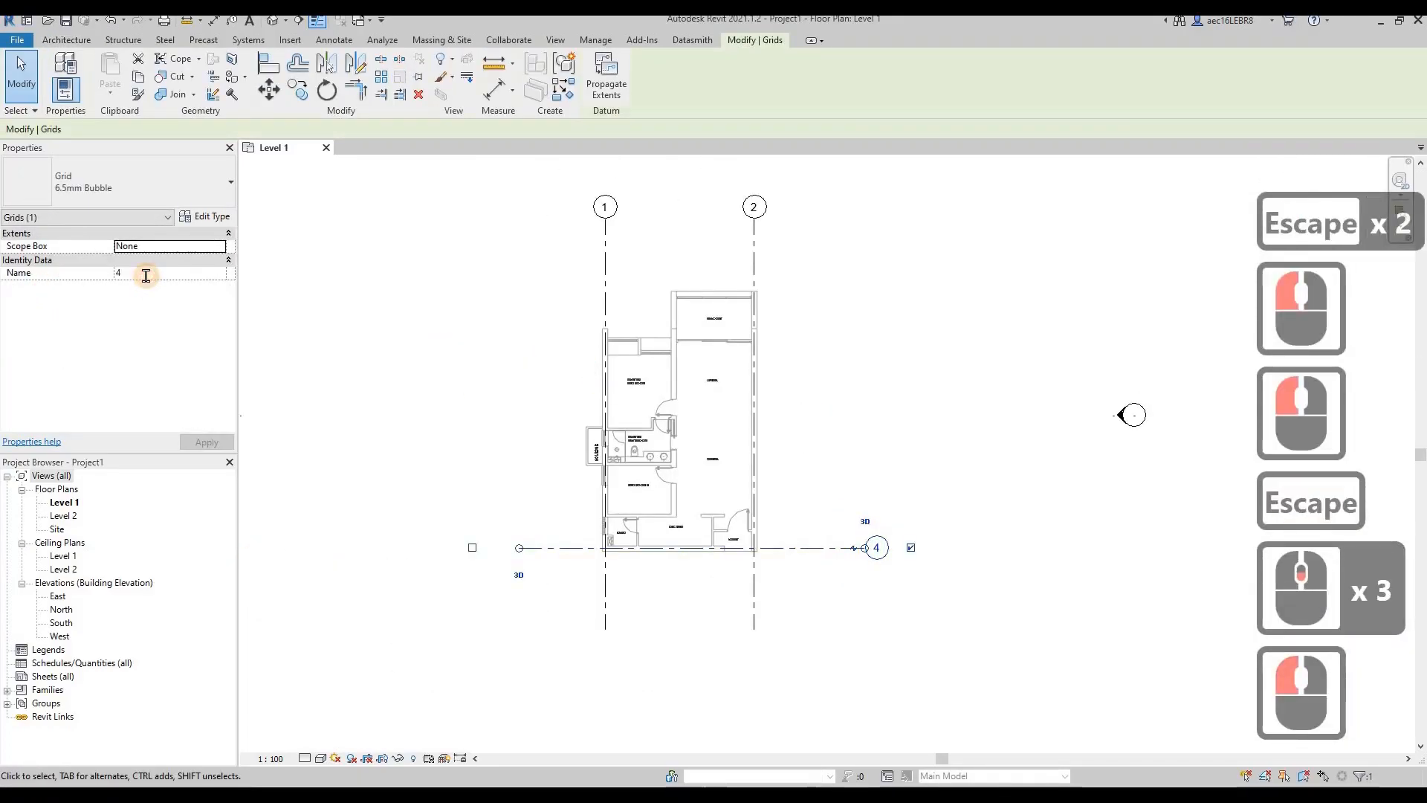
{"action": "left_click", "coordinate": [840, 577]}
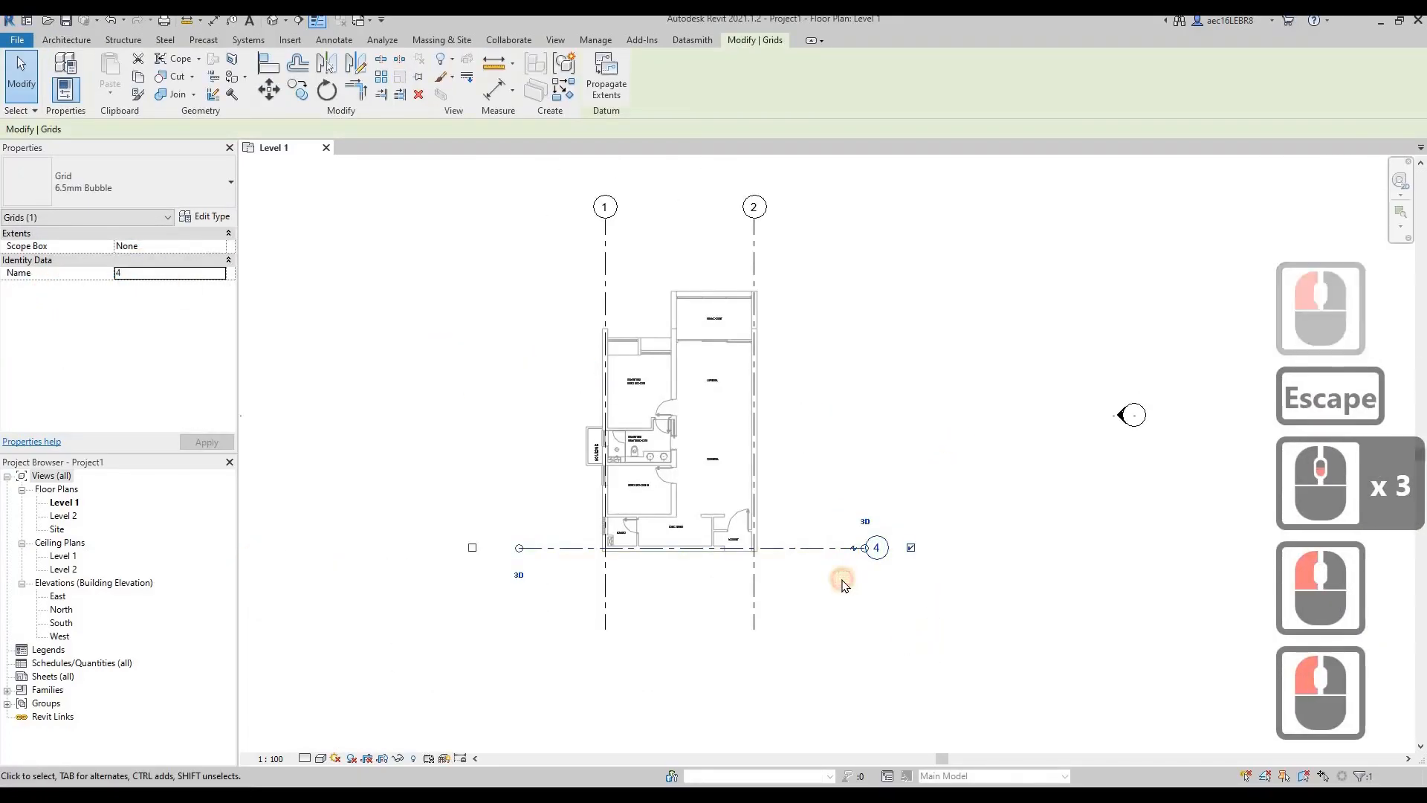
{"action": "left_click", "coordinate": [842, 580]}
{"action": "left_click", "coordinate": [833, 550]}
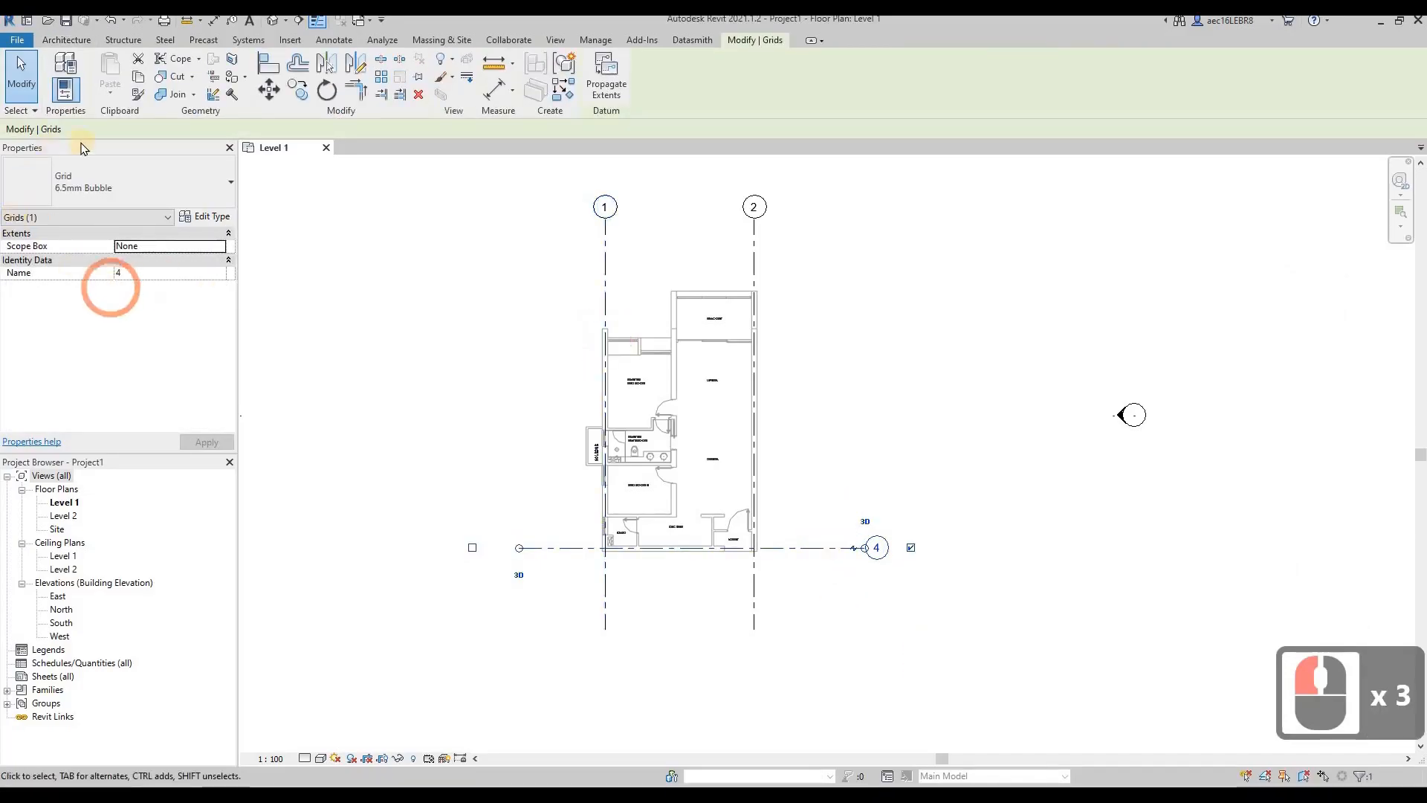
{"action": "left_click", "coordinate": [138, 274]}
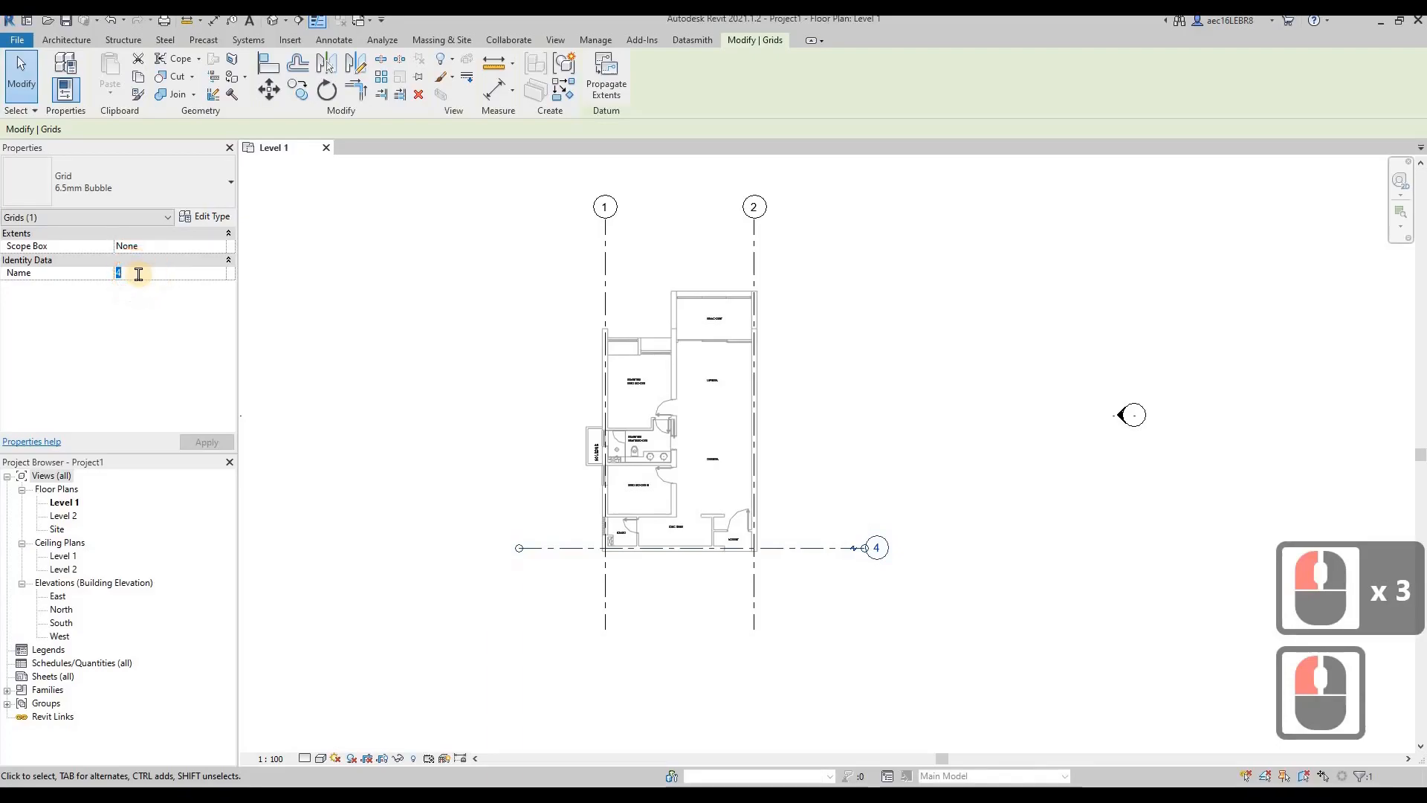
{"action": "type", "text": "A"}
{"action": "left_click", "coordinate": [841, 450]}
Step: Copy grid line A vertically 13900 mm upward onto the balcony's upper wall
{"action": "left_click", "coordinate": [802, 548]}
{"action": "left_click", "coordinate": [274, 98]}
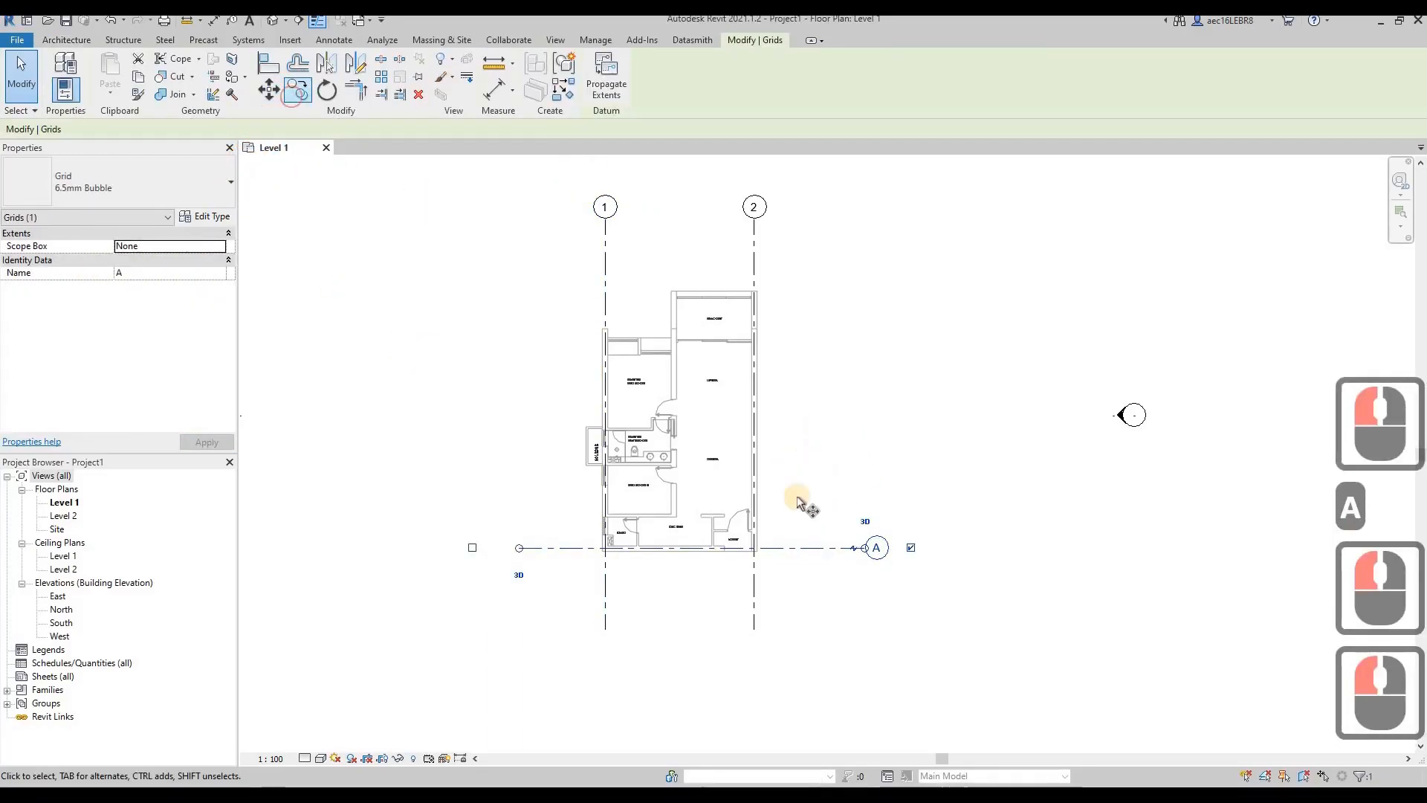
{"action": "left_click", "coordinate": [790, 547]}
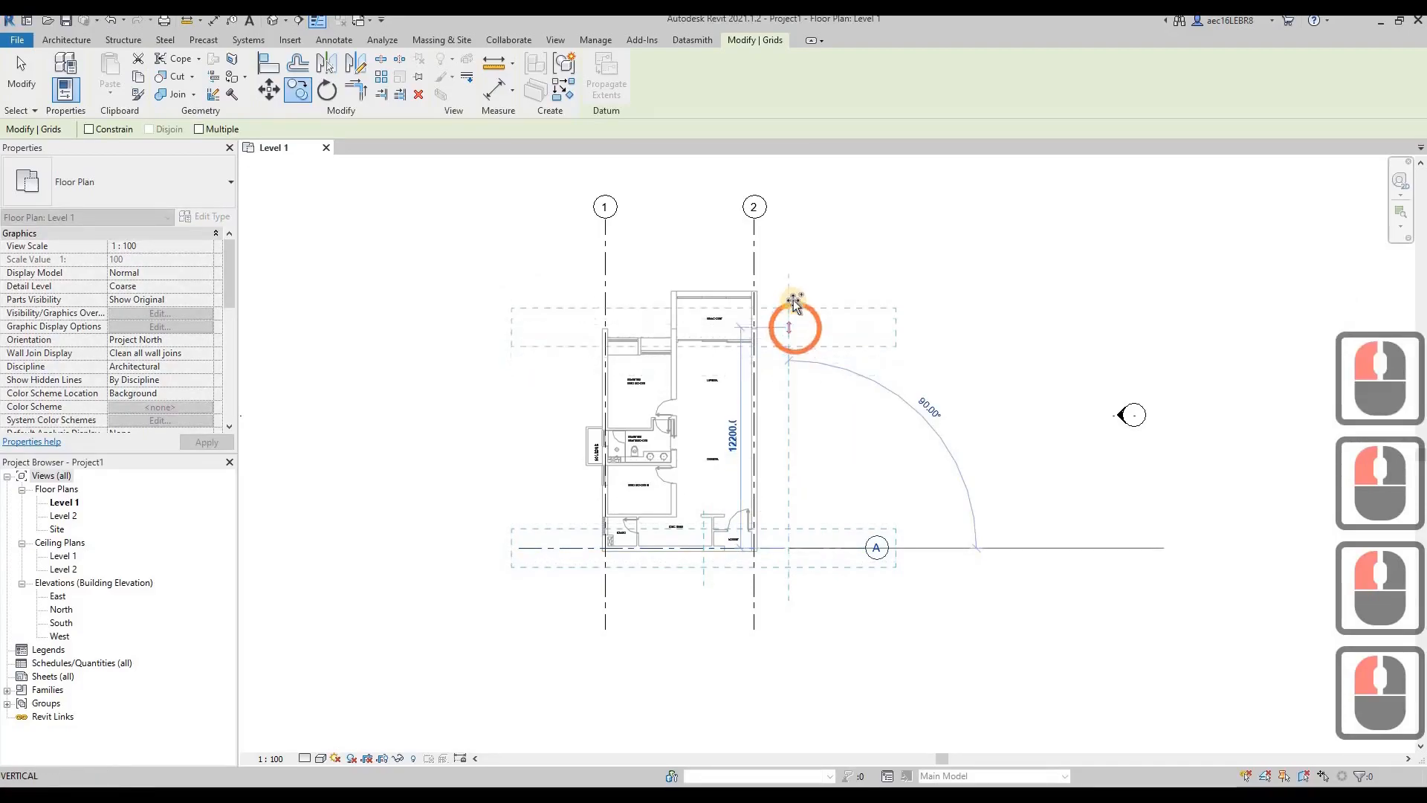
{"action": "left_click", "coordinate": [816, 338]}
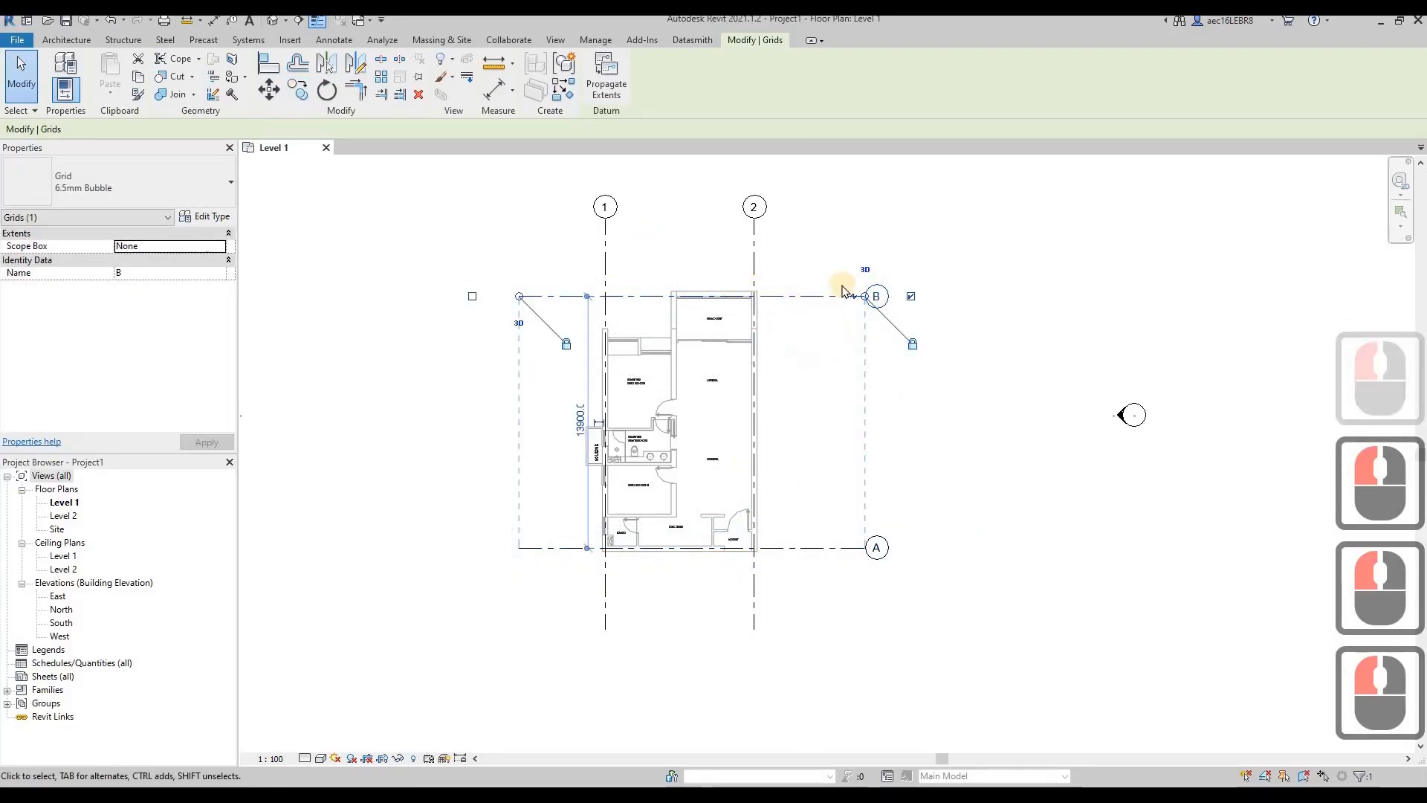
{"action": "key", "text": "Escape"}
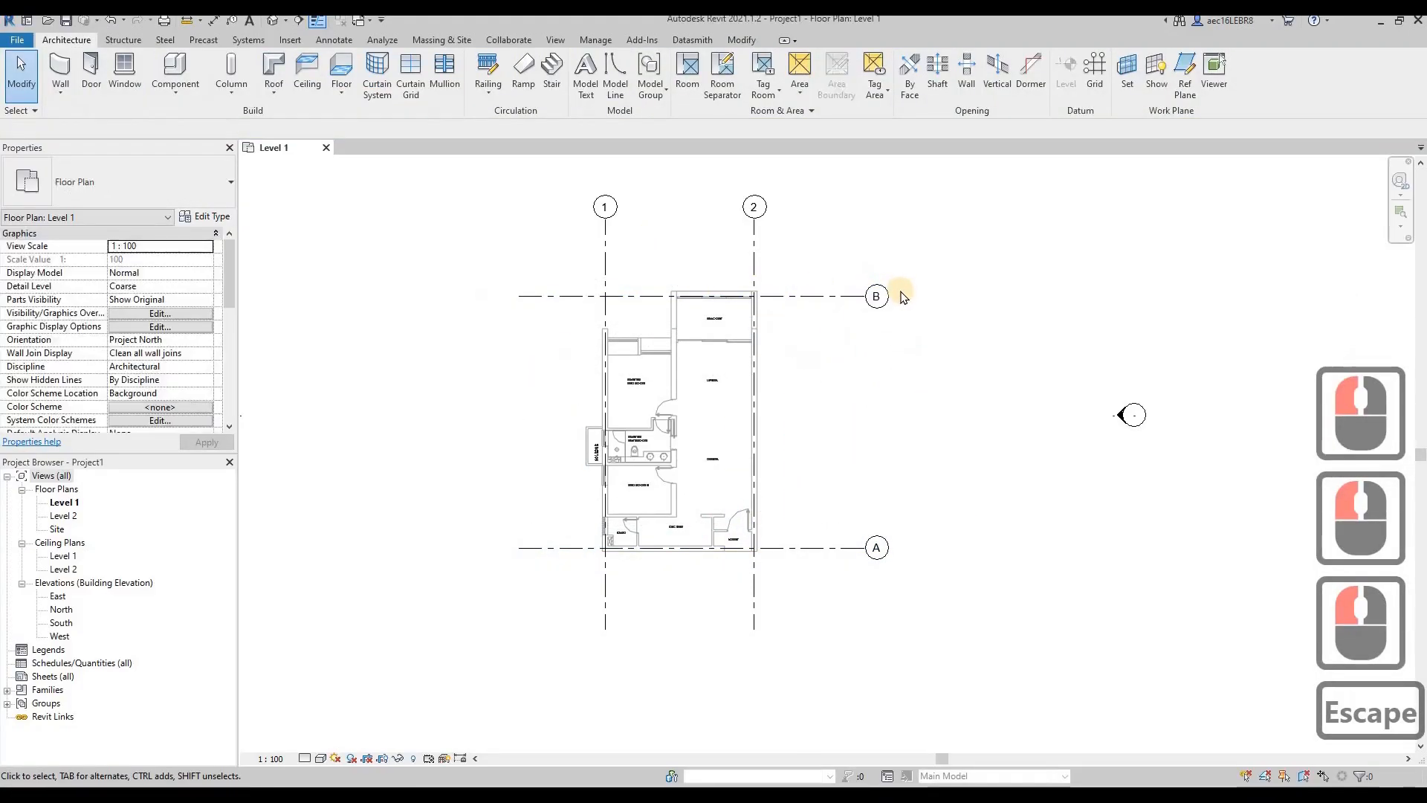
Step: Copy grid line B vertically about 5600 mm upward above the plan and delete the copy
{"action": "left_click", "coordinate": [801, 297]}
{"action": "left_click", "coordinate": [297, 89]}
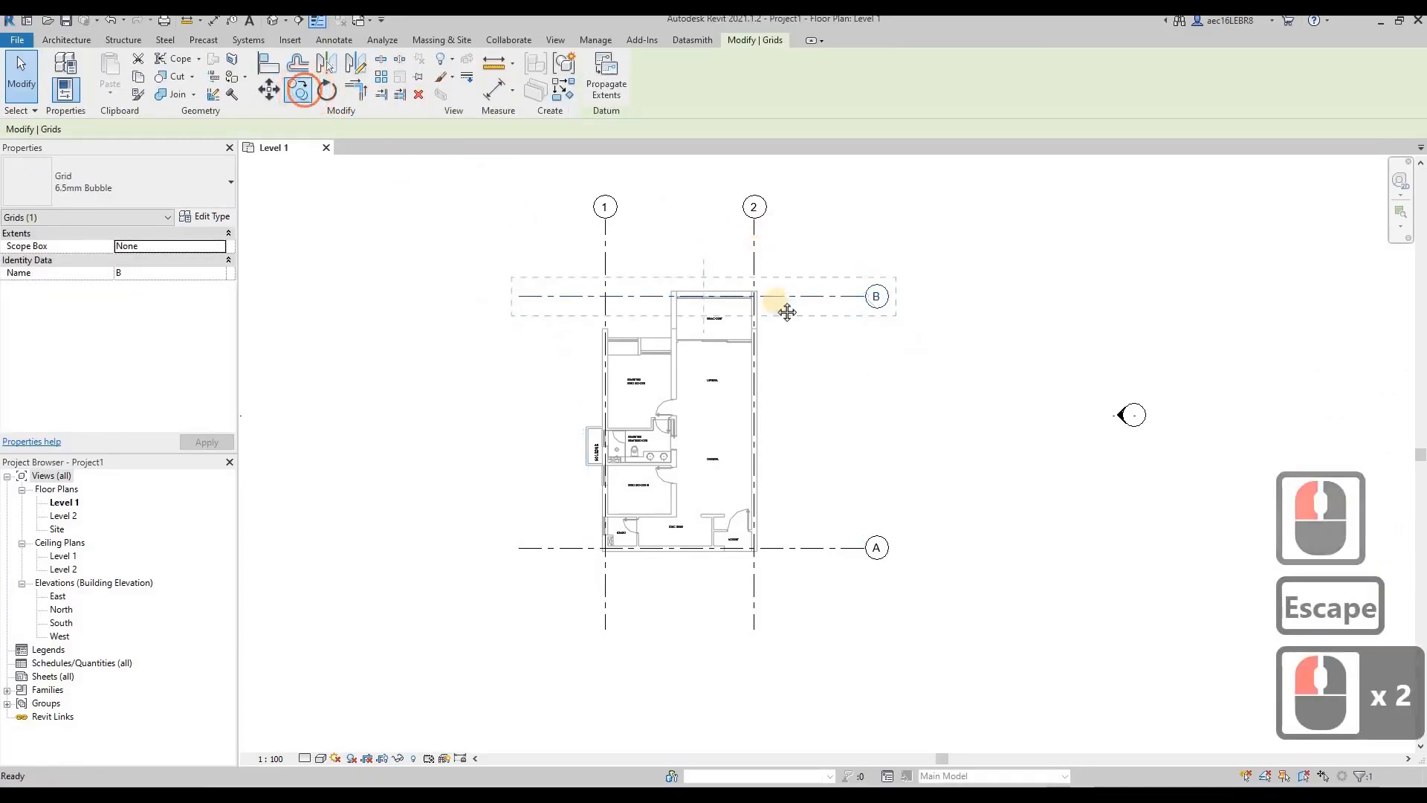
{"action": "middle_click_drag", "start_coordinate": [818, 282], "coordinate": [810, 511]}
{"action": "left_click", "coordinate": [805, 511]}
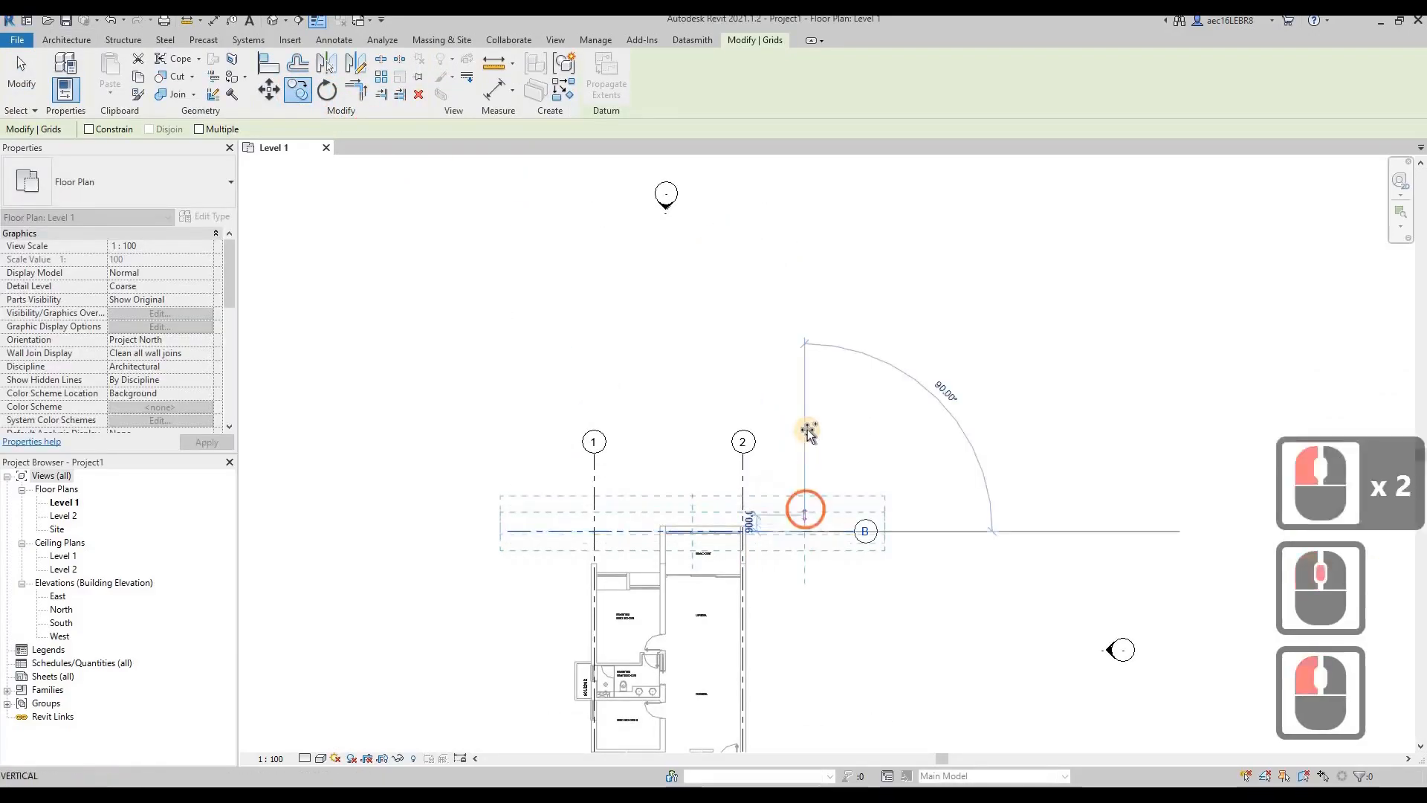
{"action": "left_click", "coordinate": [881, 506]}
{"action": "key", "text": "Escape"}
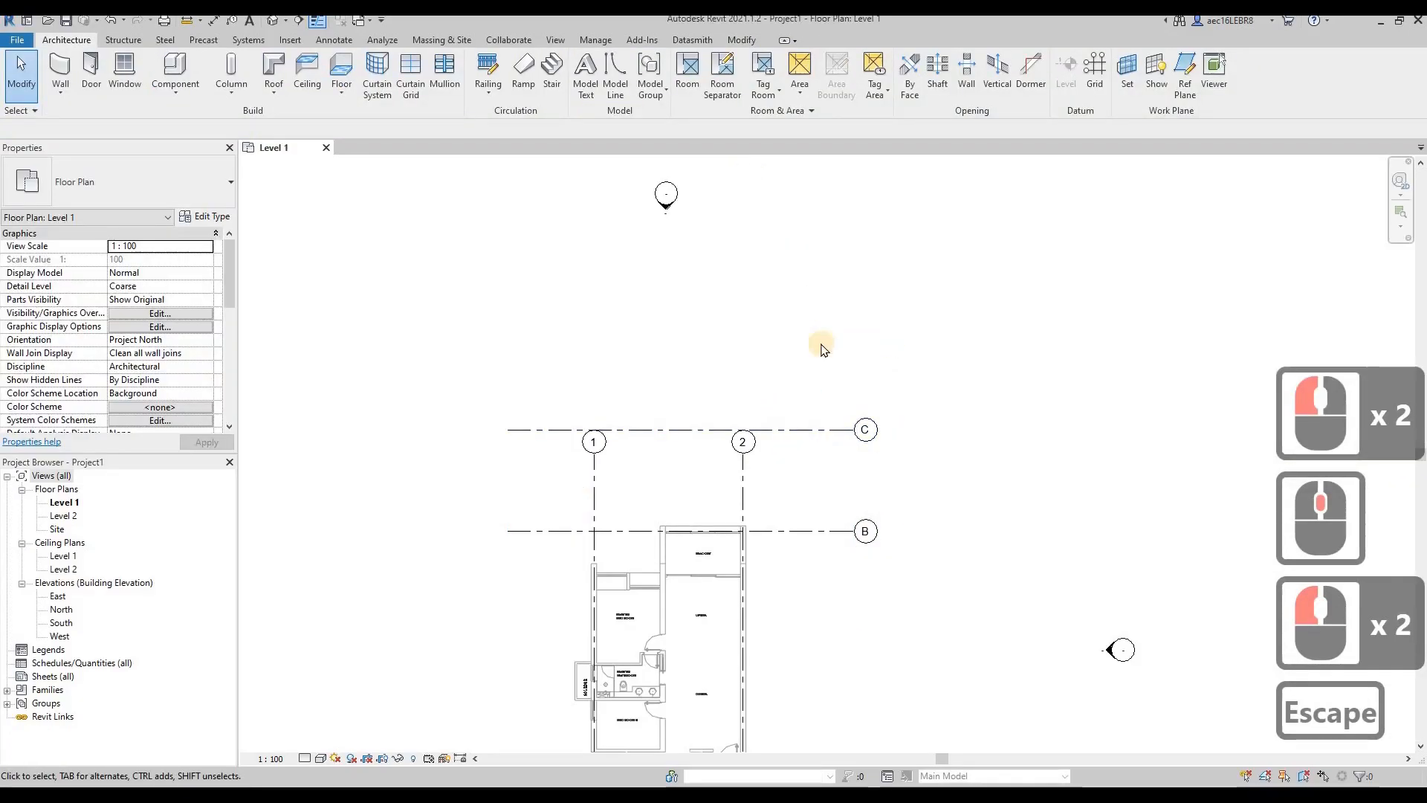
{"action": "left_click", "coordinate": [818, 433]}
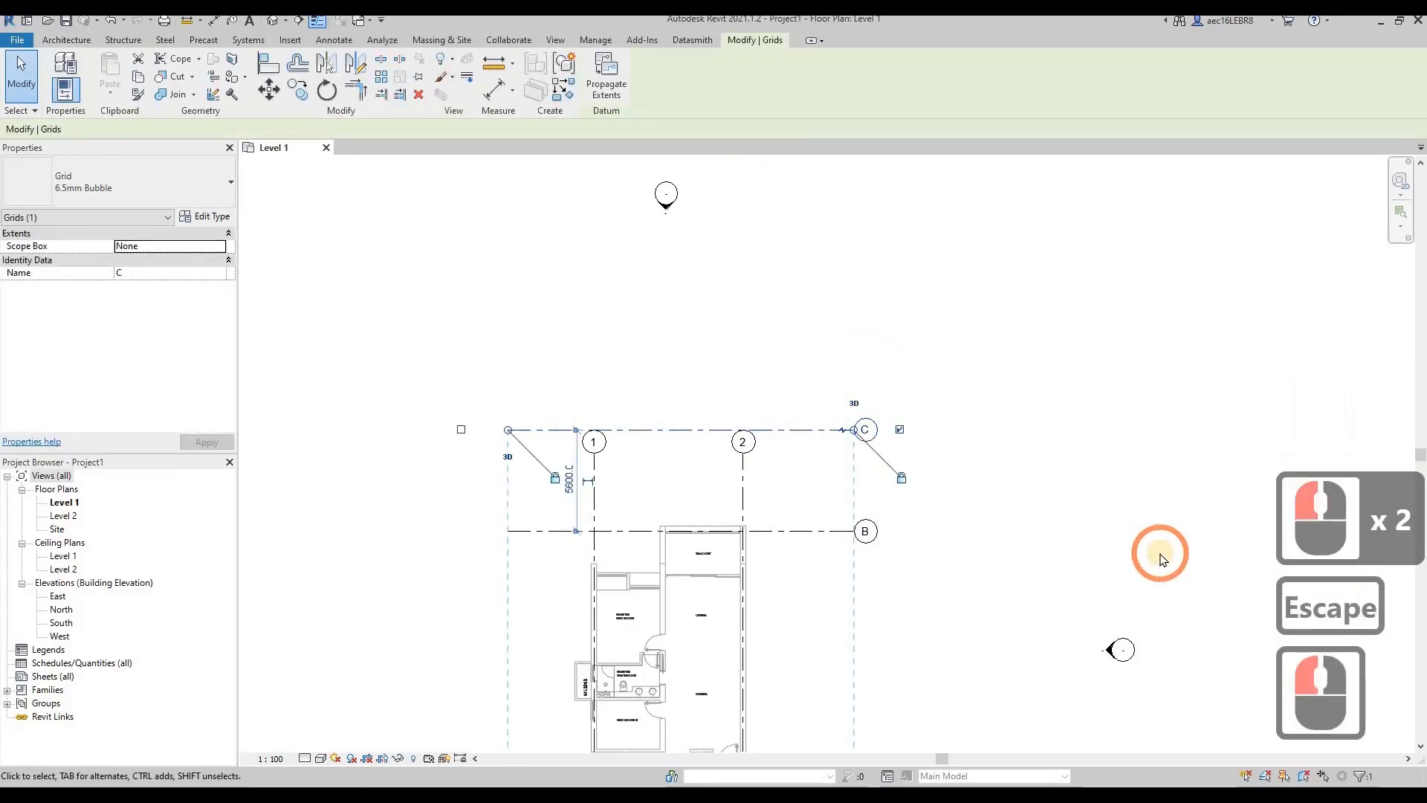
{"action": "key", "text": "Delete"}
Step: Examine how the horizontal grid lines sit on the plan, particularly grid line A within the lower exterior wall by the lobby
{"action": "scroll", "coordinate": [576, 359], "scroll_direction": "down", "scroll_amount": 2}
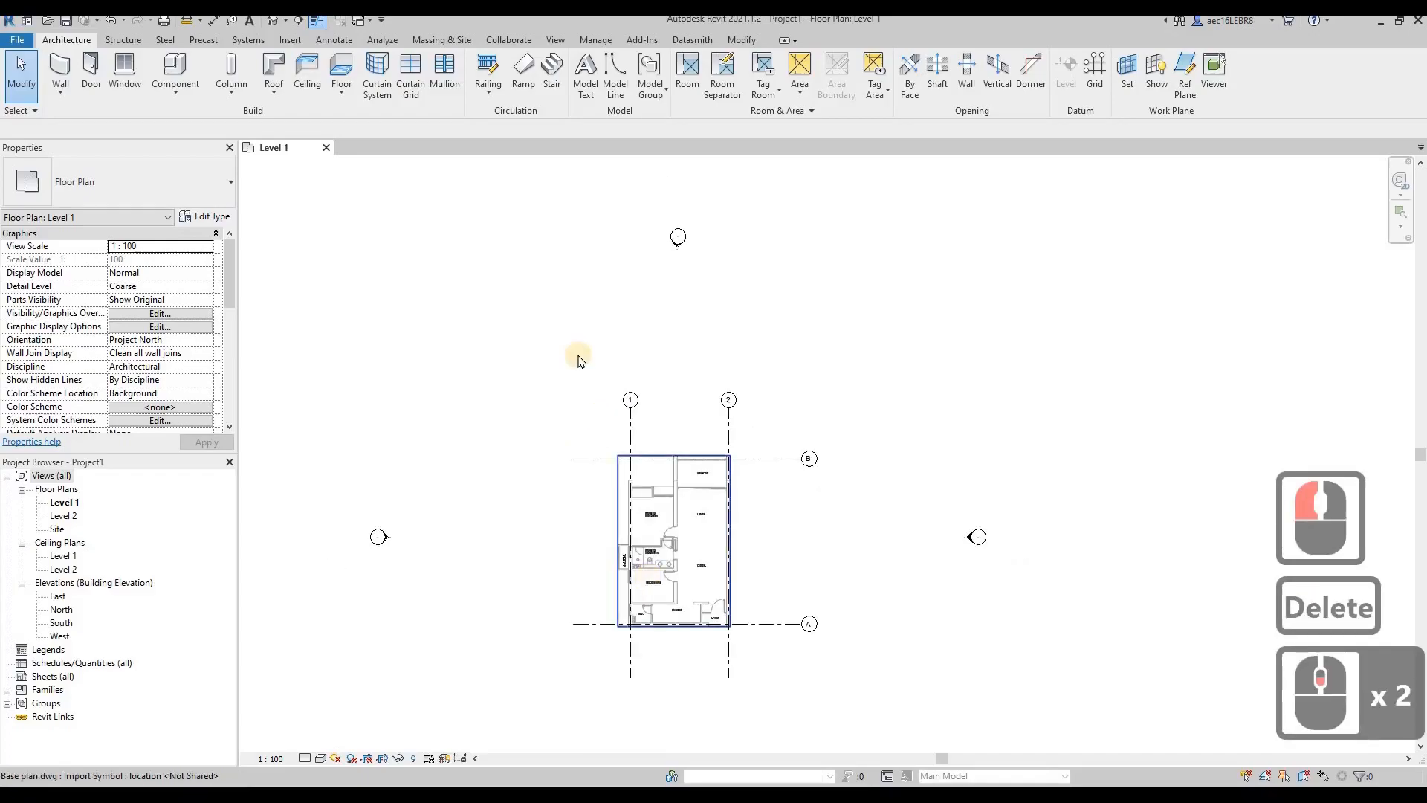
{"action": "scroll", "coordinate": [559, 392], "scroll_direction": "up", "scroll_amount": 4}
{"action": "scroll", "coordinate": [559, 392], "scroll_direction": "up", "scroll_amount": 3}
{"action": "scroll", "coordinate": [944, 318], "scroll_direction": "down", "scroll_amount": 2}
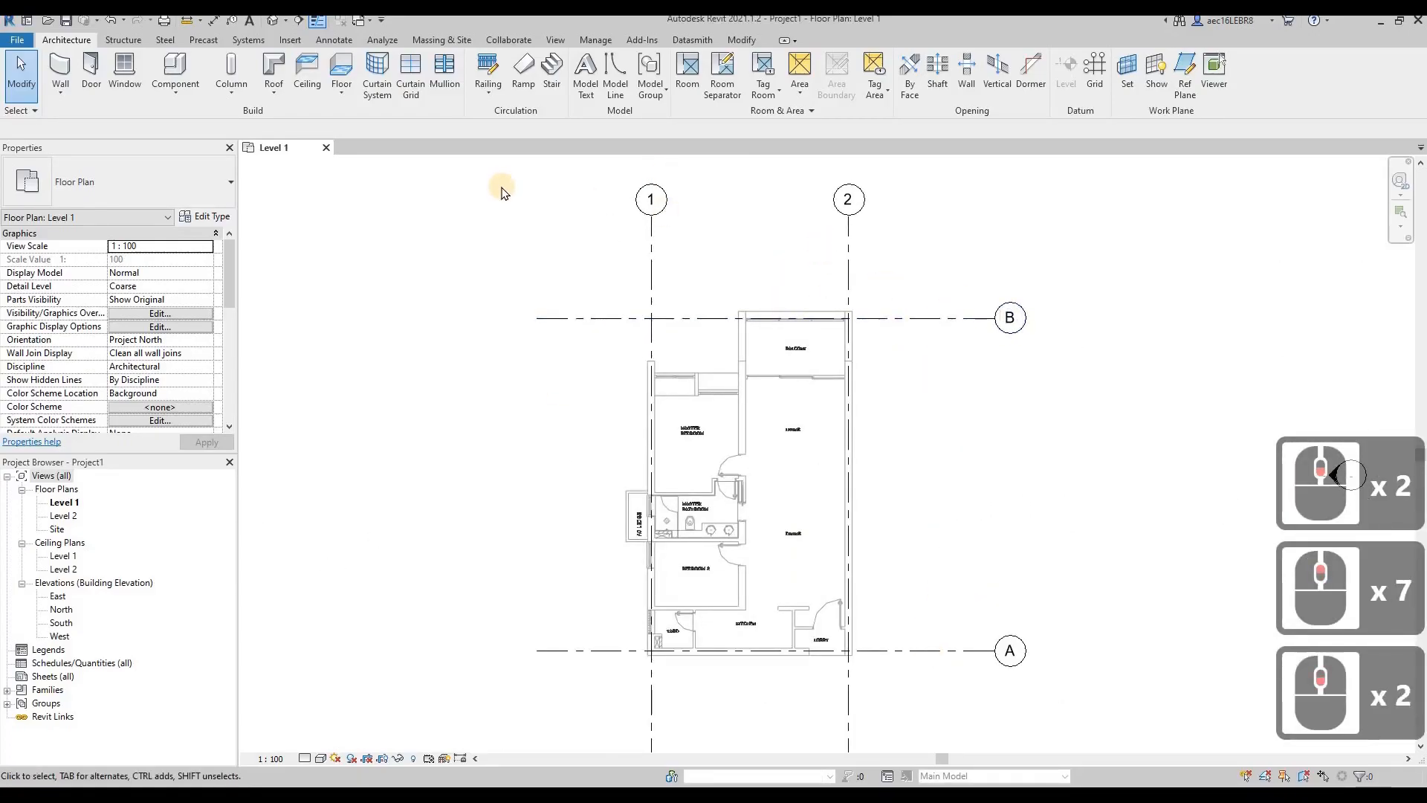
{"action": "scroll", "coordinate": [529, 300], "scroll_direction": "down", "scroll_amount": 2}
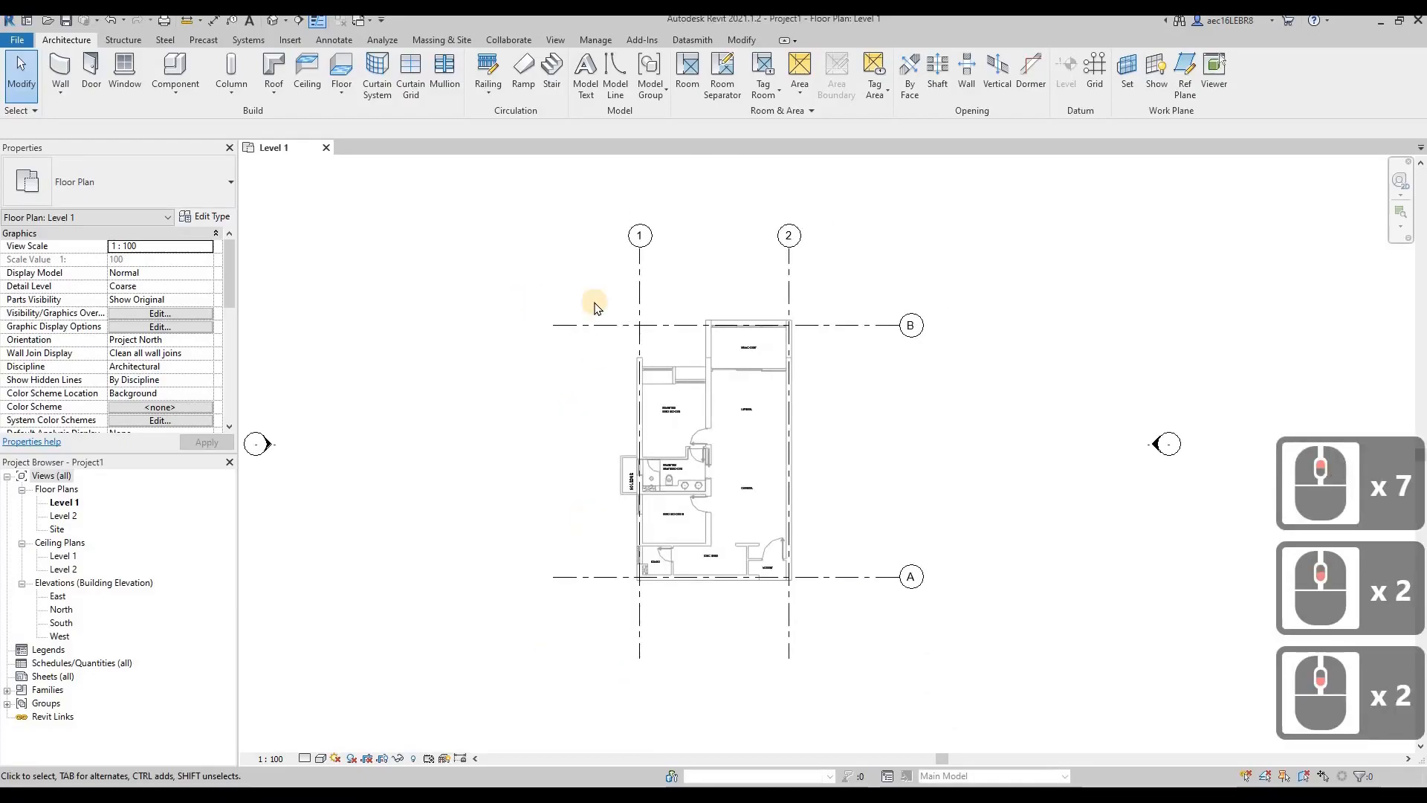
{"action": "scroll", "coordinate": [592, 306], "scroll_direction": "up", "scroll_amount": 2}
{"action": "left_click", "coordinate": [908, 339]}
{"action": "scroll", "coordinate": [860, 677], "scroll_direction": "up", "scroll_amount": 8}
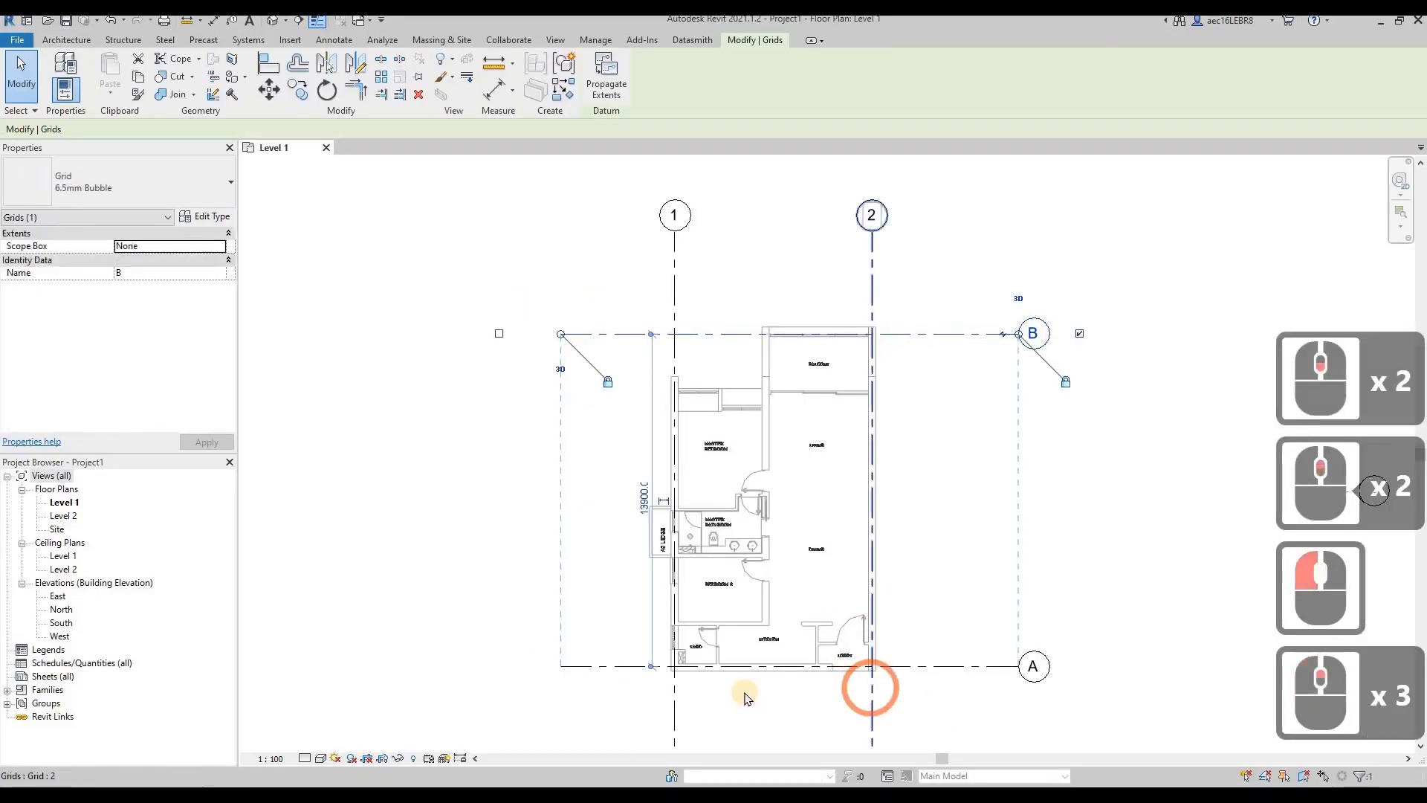
{"action": "key", "text": "Escape"}
{"action": "scroll", "coordinate": [847, 651], "scroll_direction": "up", "scroll_amount": 4}
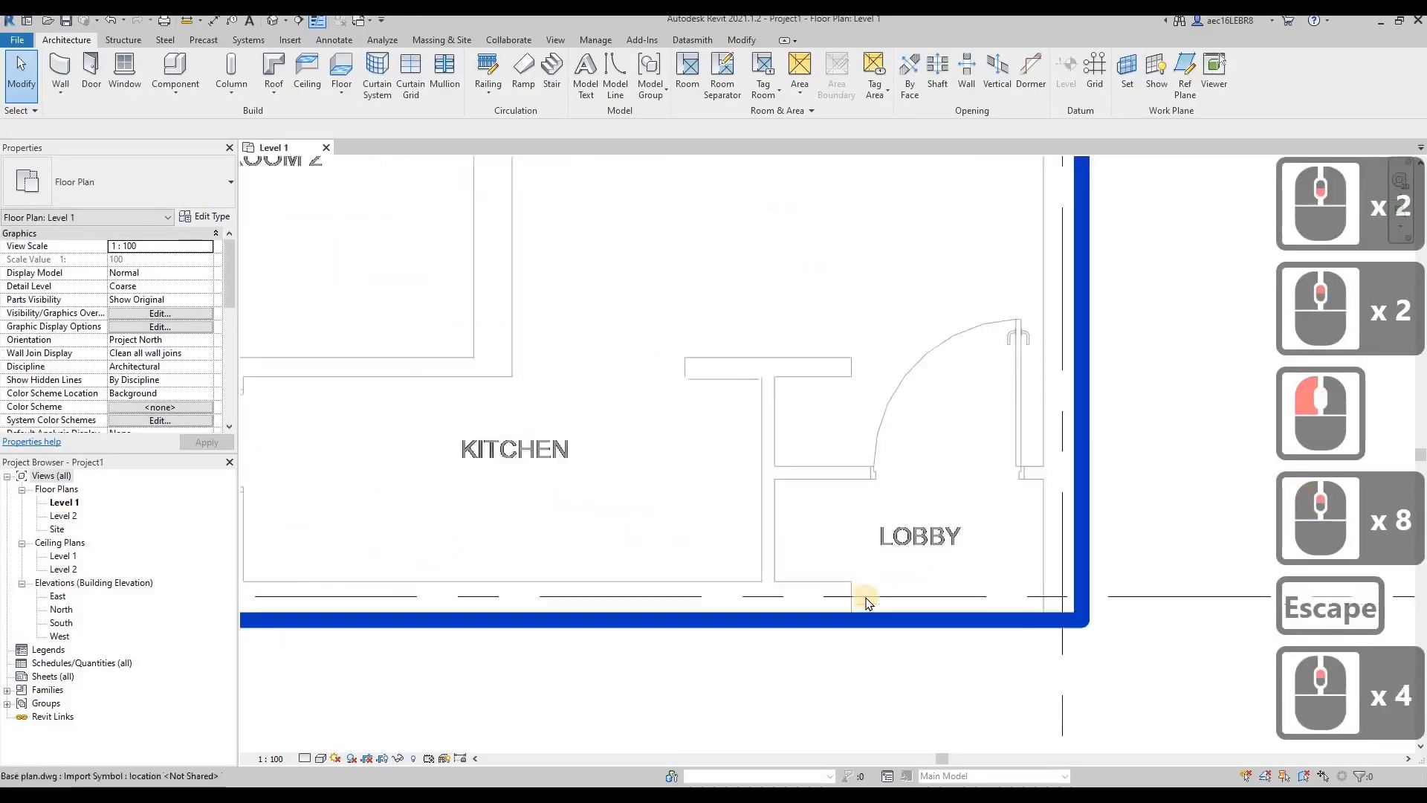
{"action": "left_click", "coordinate": [835, 444]}
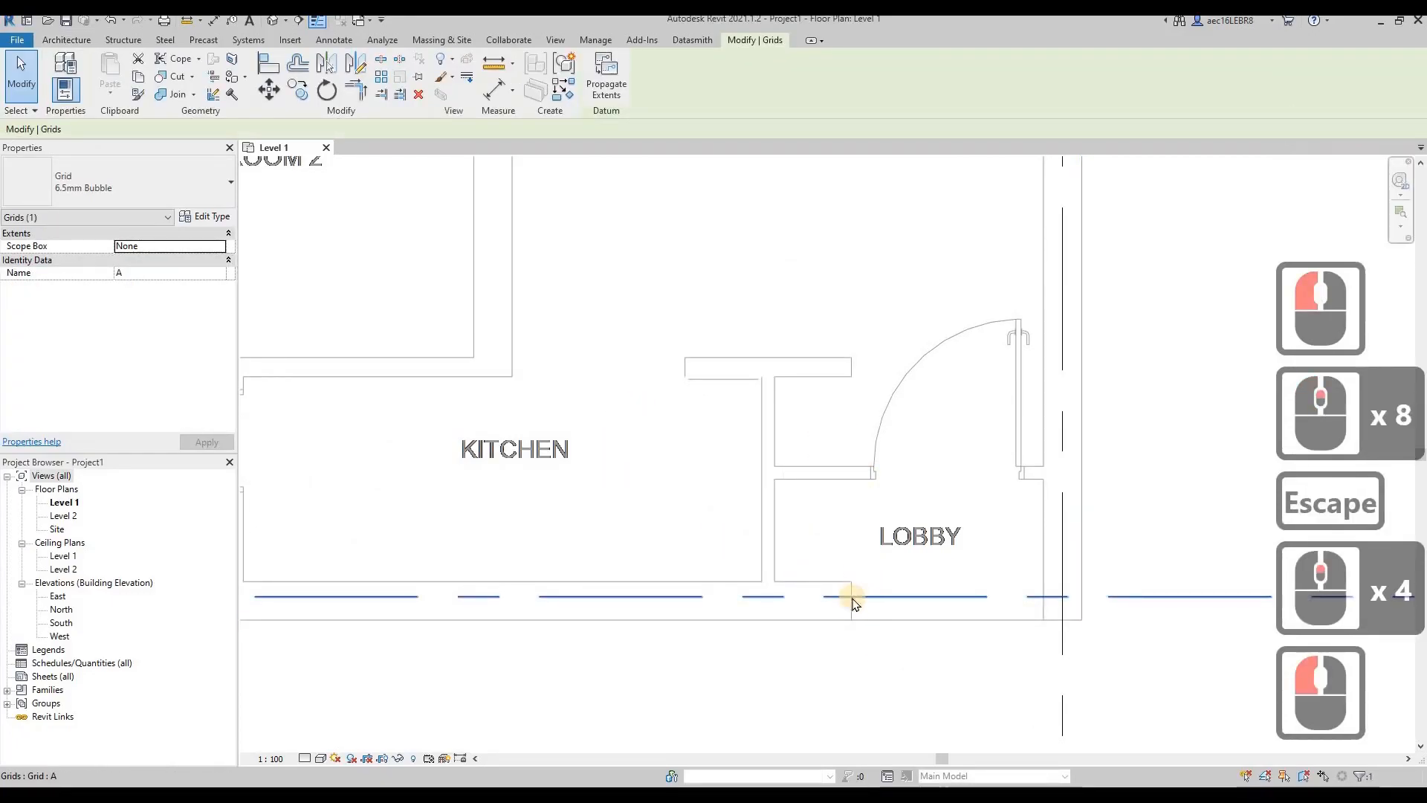
{"action": "key", "text": "Escape"}
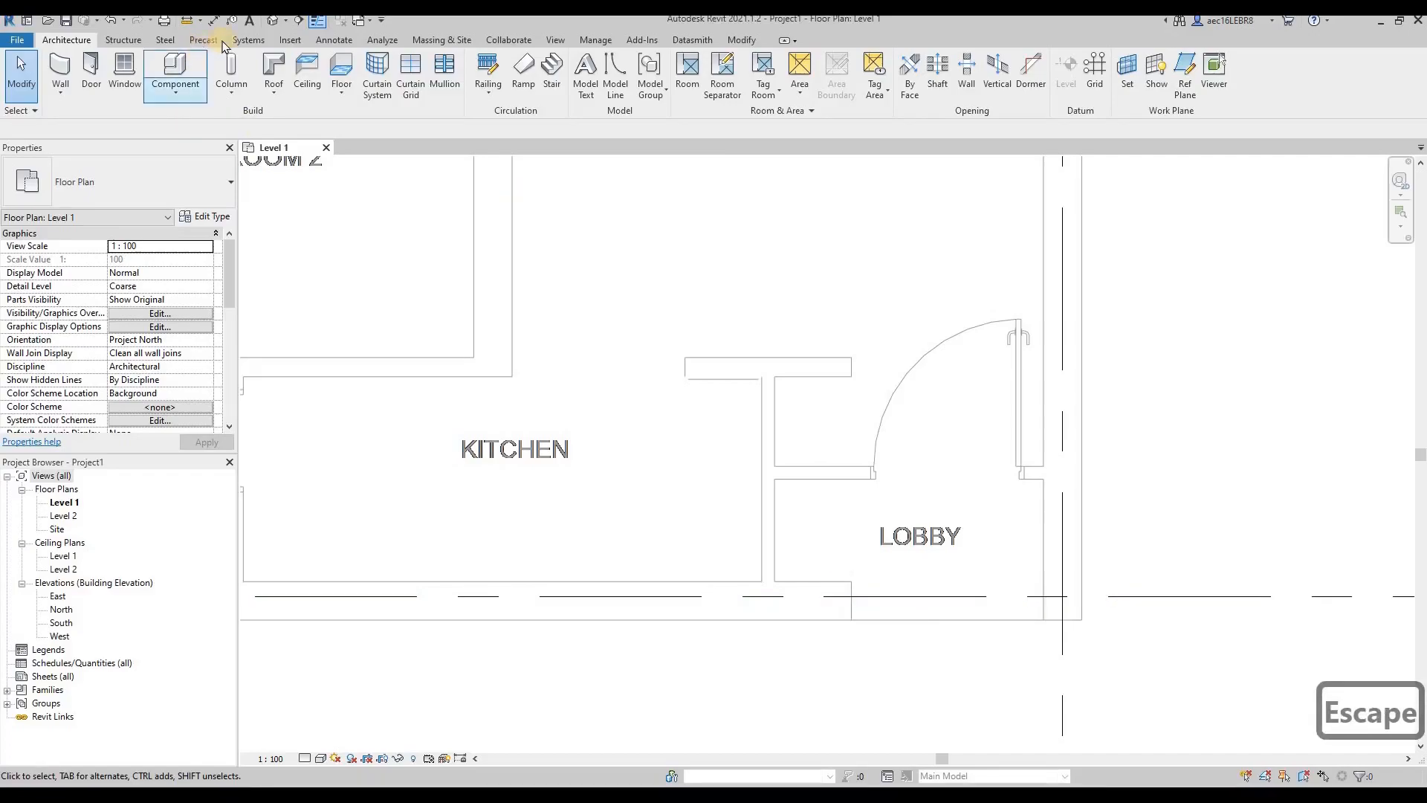
Step: Draw a vertical Thin Lines detail line across the lower exterior wall where it meets the lobby opening
{"action": "left_click", "coordinate": [338, 42]}
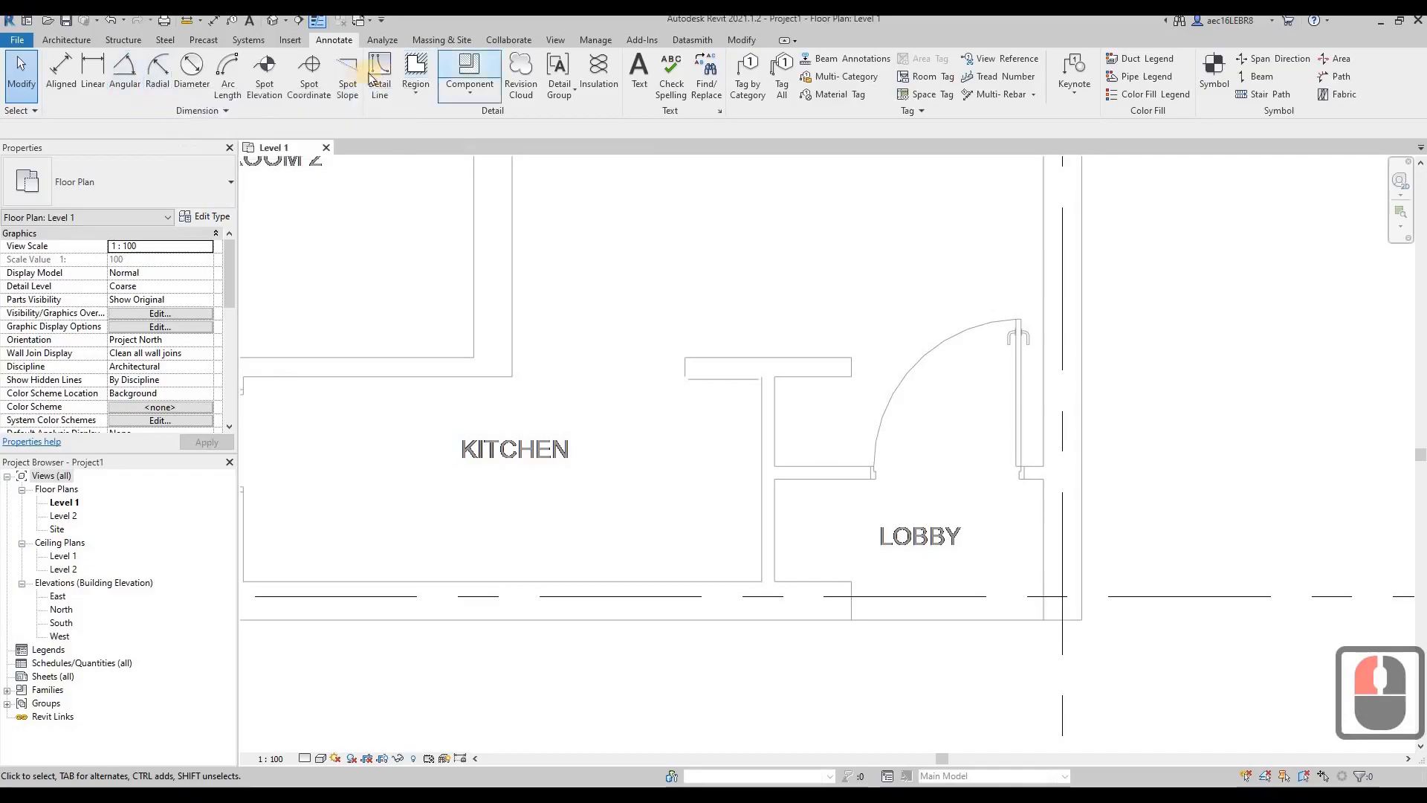
{"action": "left_click", "coordinate": [787, 636]}
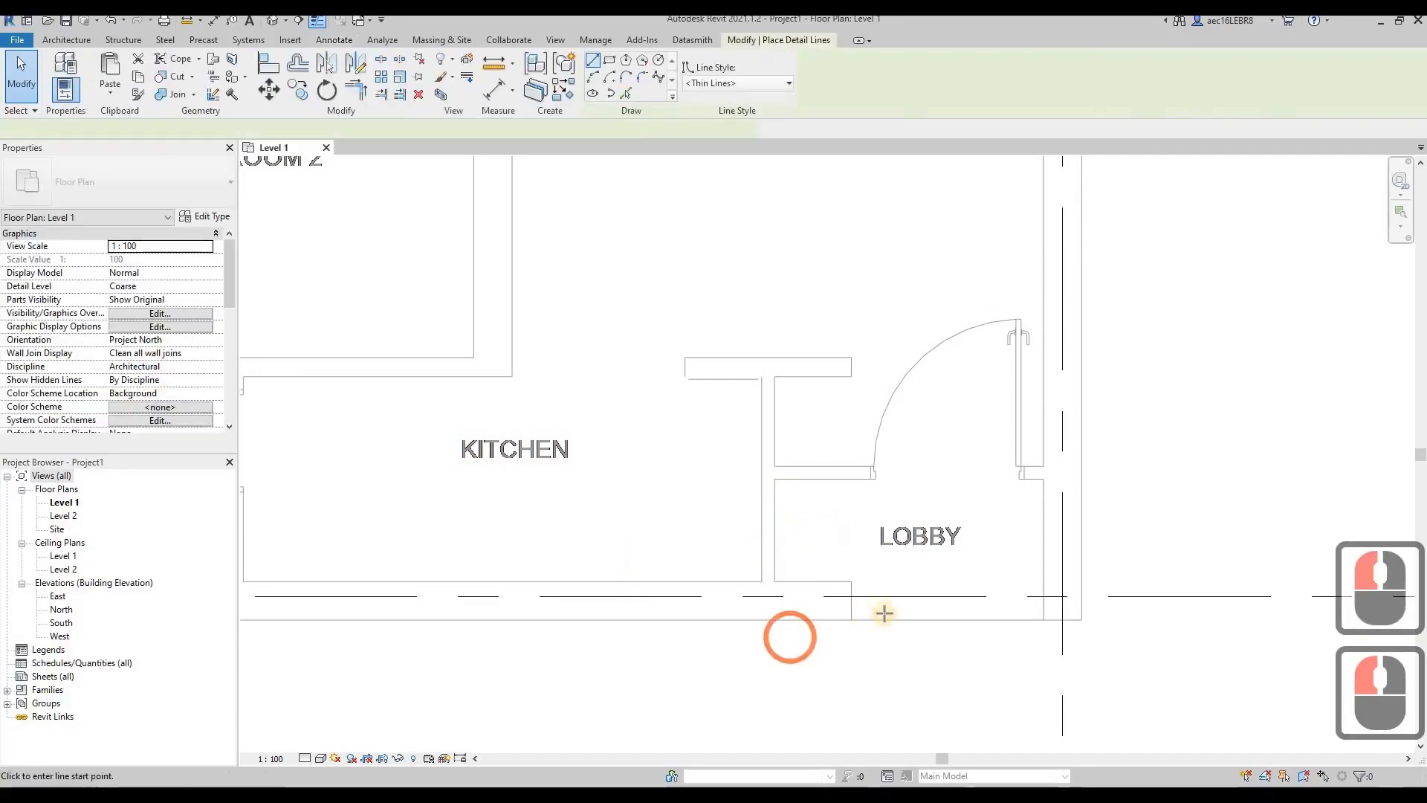
{"action": "scroll", "coordinate": [882, 609], "scroll_direction": "up", "scroll_amount": 4}
{"action": "left_click", "coordinate": [873, 616]}
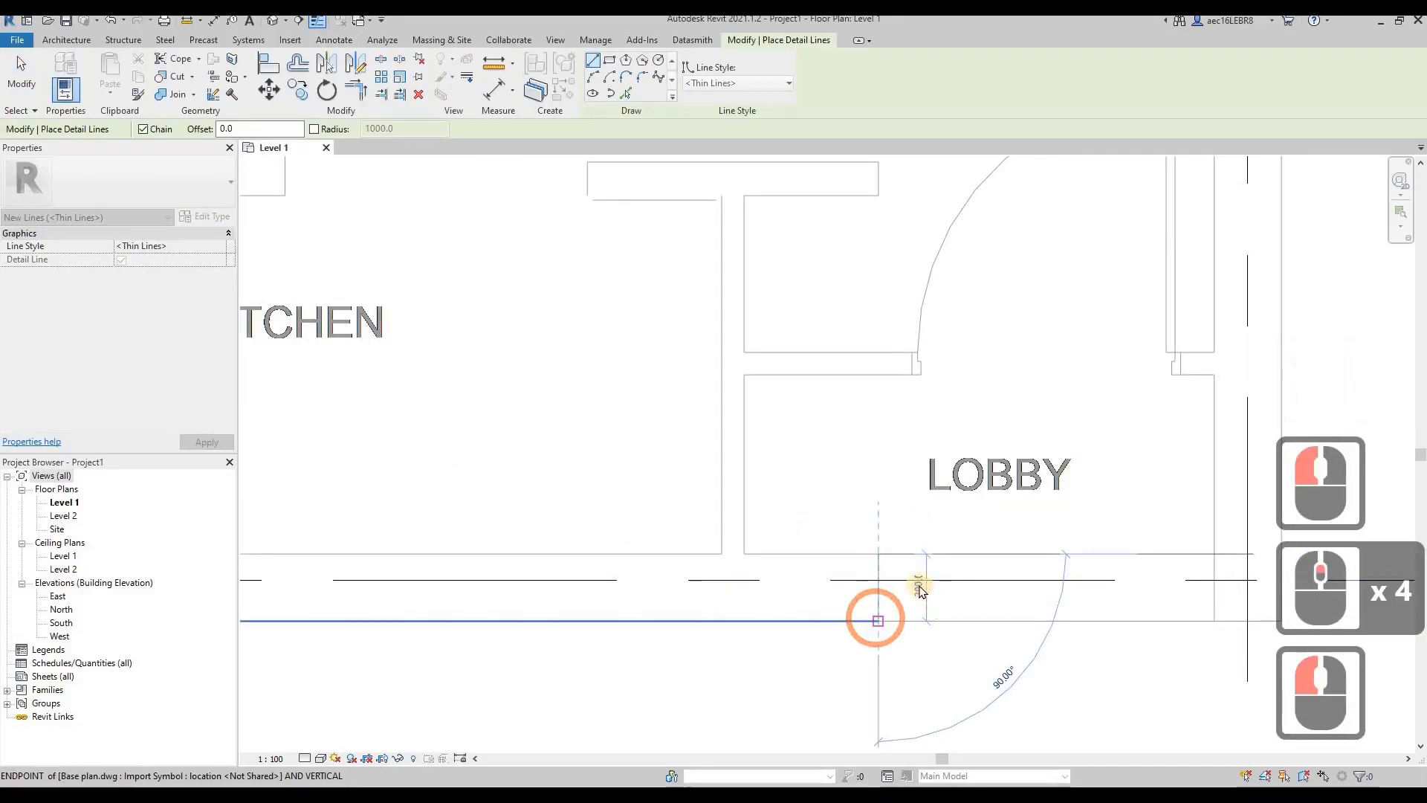
{"action": "key", "text": "Escape"}
{"action": "key", "text": "Escape"}
Step: Delete the helper detail line across the lower exterior wall by the lobby
{"action": "left_click", "coordinate": [918, 582]}
{"action": "left_click", "coordinate": [865, 581]}
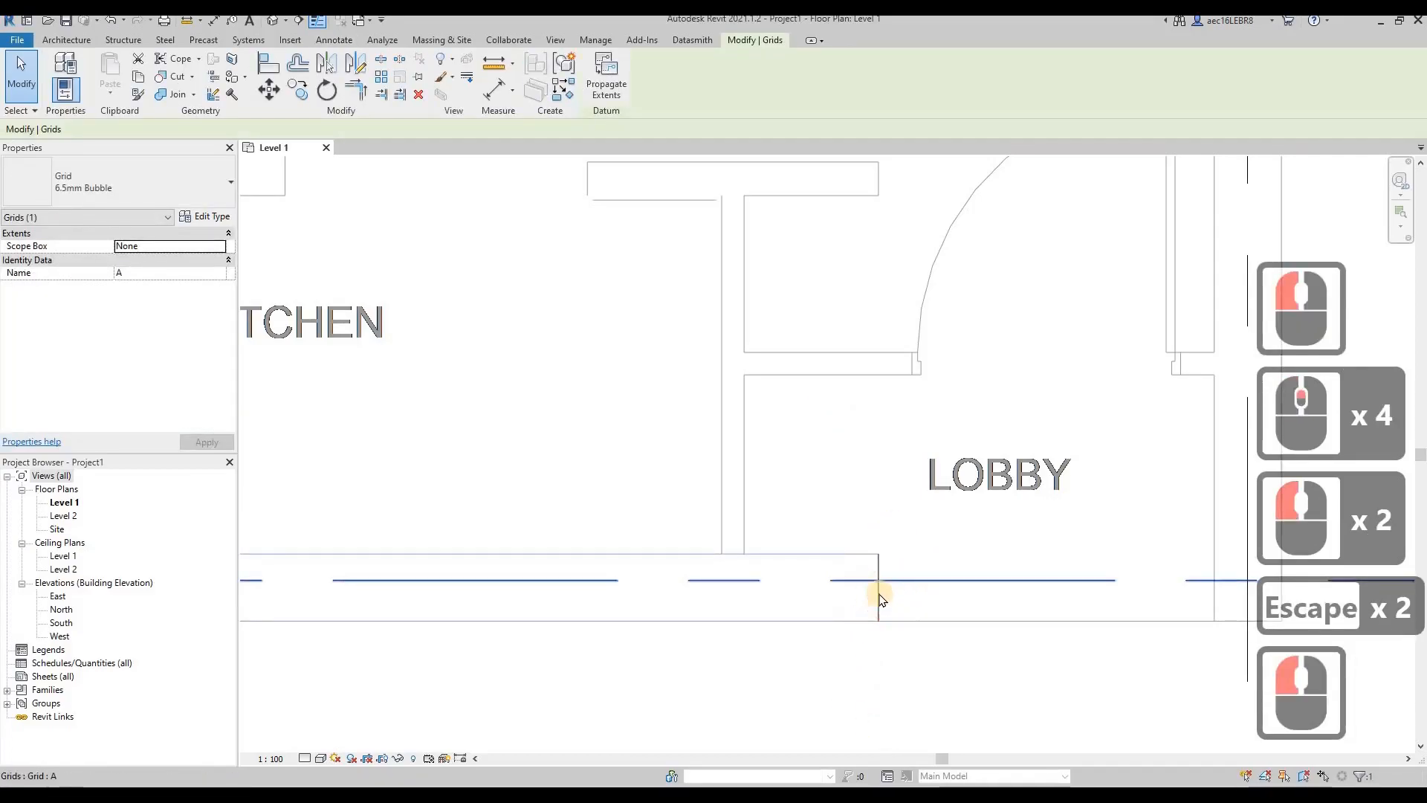
{"action": "key", "text": "Escape"}
{"action": "left_click", "coordinate": [968, 578]}
{"action": "key", "text": "Delete"}
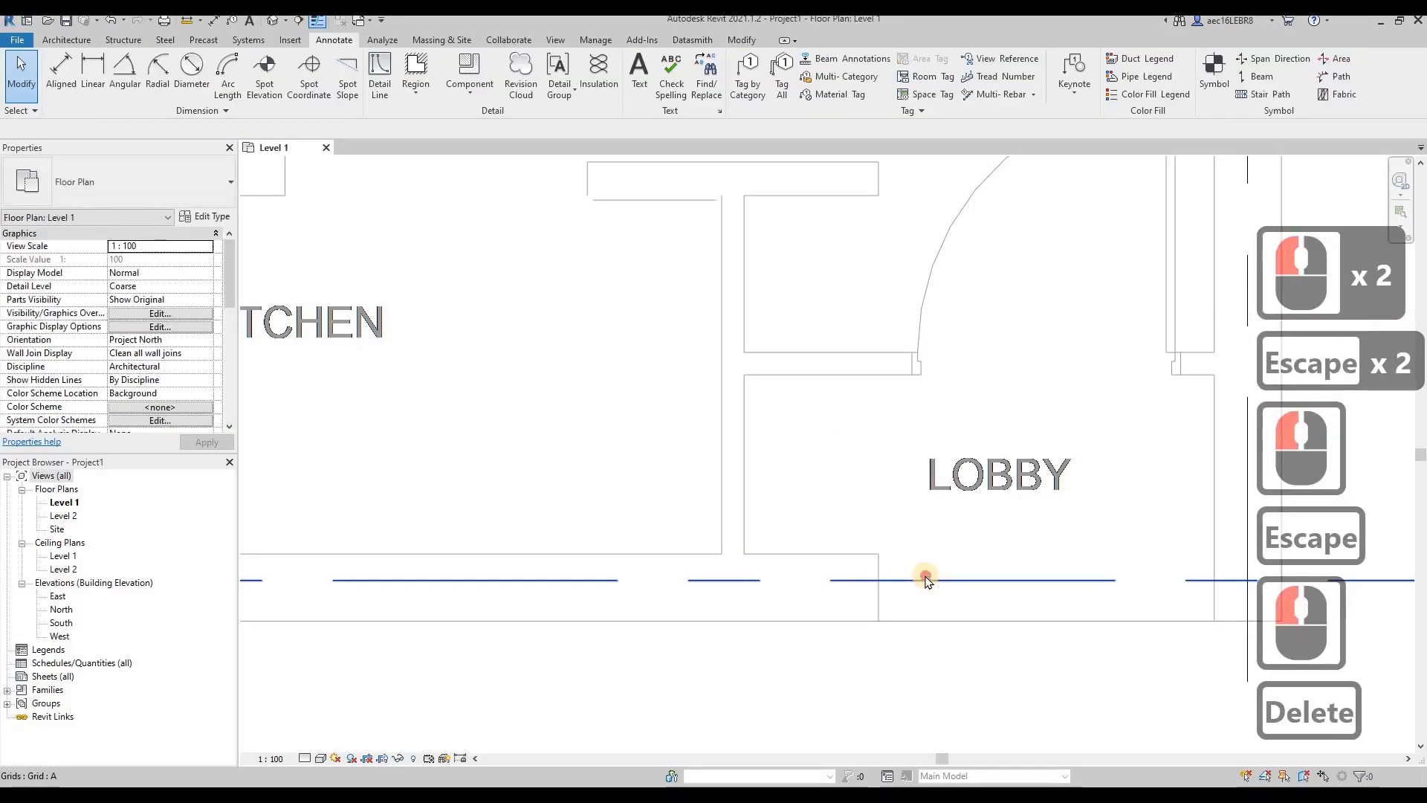
Step: Move grid line A down onto the midpoint of the lower exterior wall's end edge at the lobby opening
{"action": "left_click", "coordinate": [924, 579]}
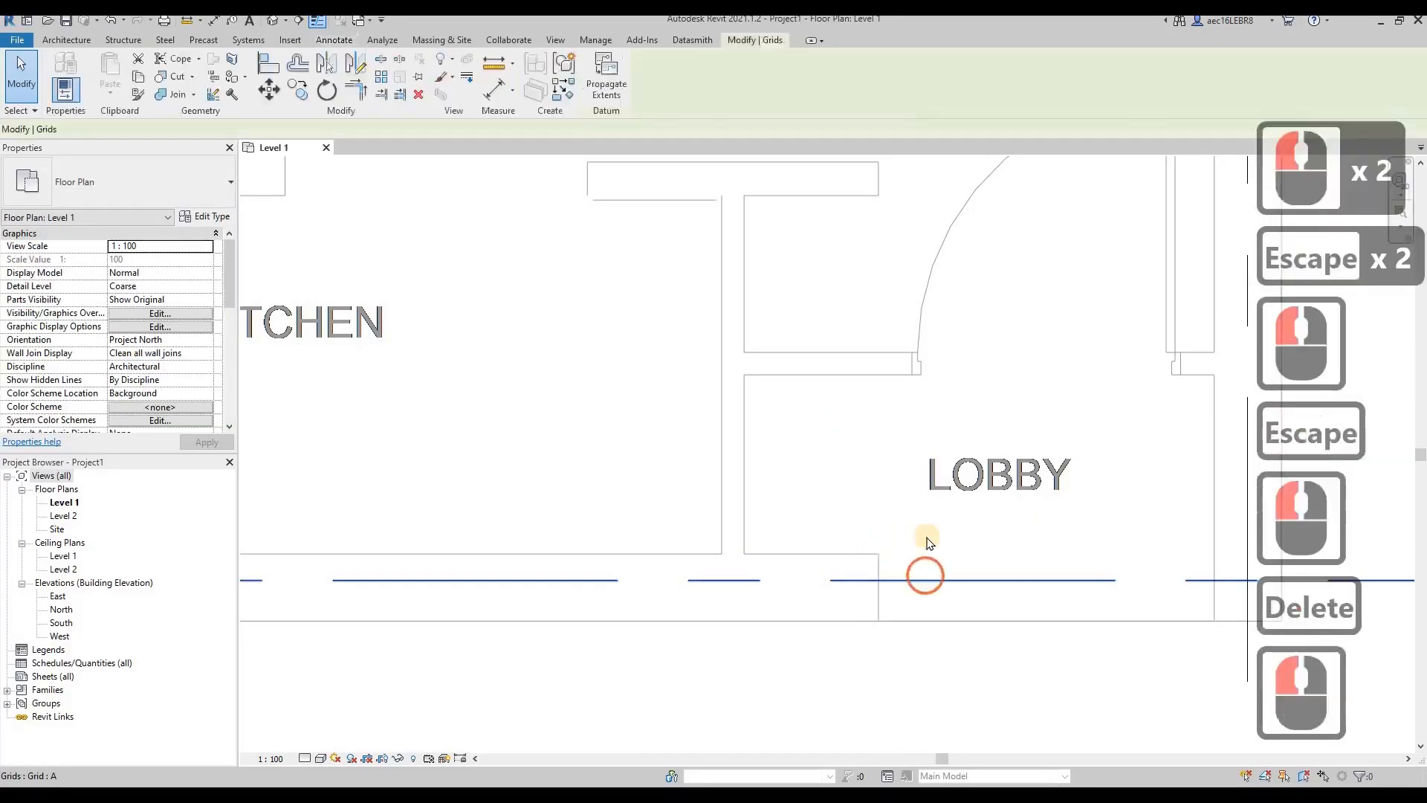
{"action": "left_click", "coordinate": [269, 90]}
{"action": "left_click", "coordinate": [881, 587]}
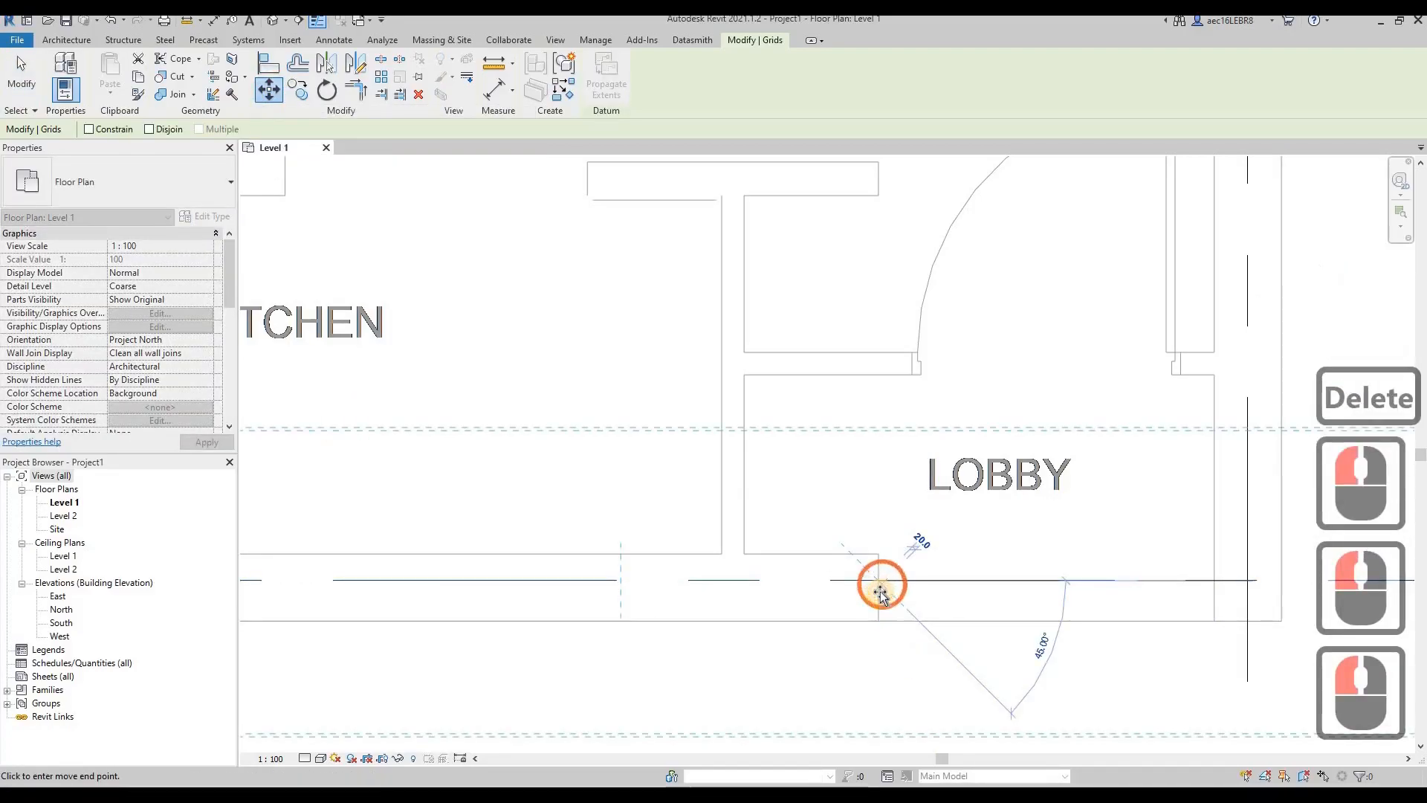
{"action": "left_click", "coordinate": [952, 645]}
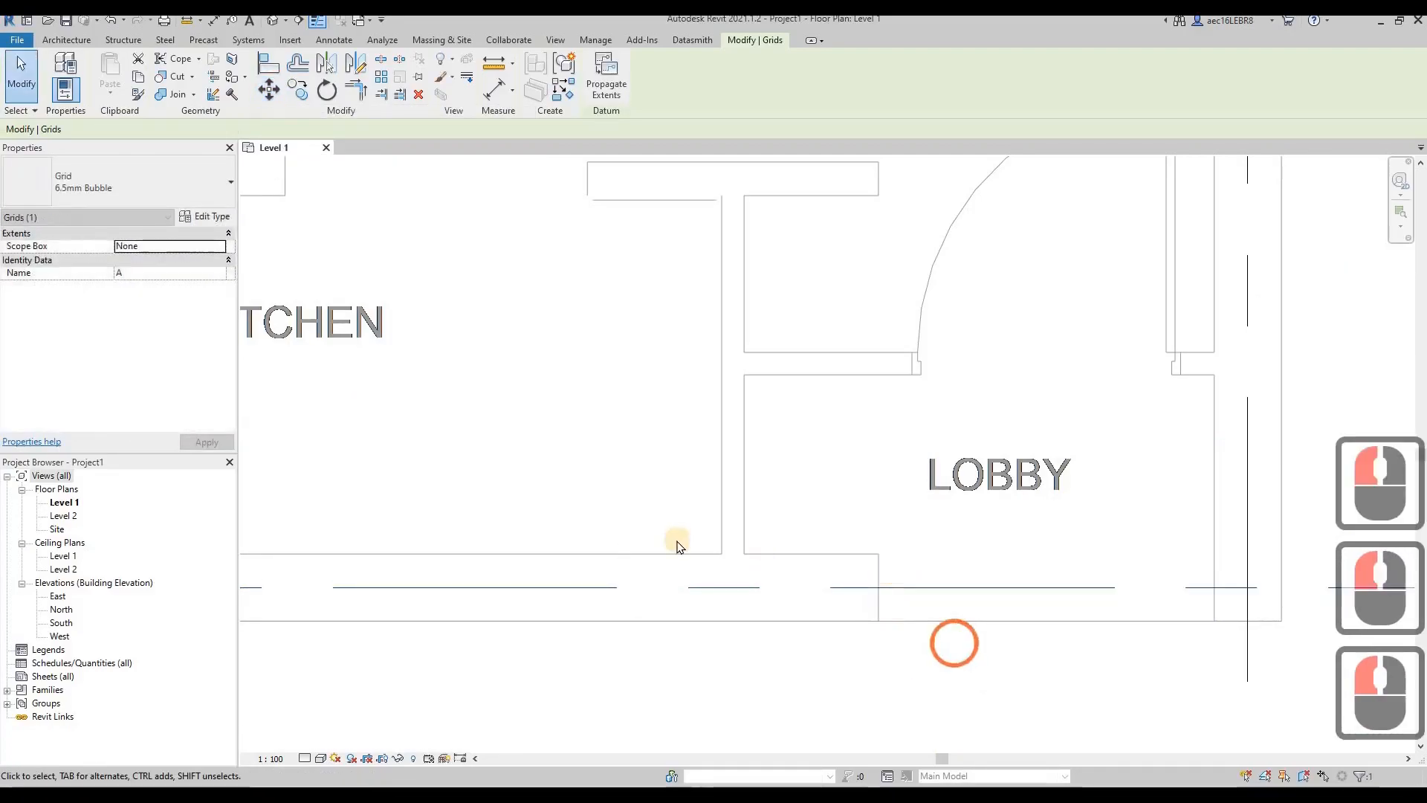
Step: Move grid line B down about 1780 mm onto the upper end edge of the exterior wall beside the master bedroom
{"action": "scroll", "coordinate": [675, 543], "scroll_direction": "down", "scroll_amount": 7}
{"action": "scroll", "coordinate": [675, 541], "scroll_direction": "down", "scroll_amount": 5}
{"action": "middle_click_drag", "start_coordinate": [746, 521], "coordinate": [753, 569]}
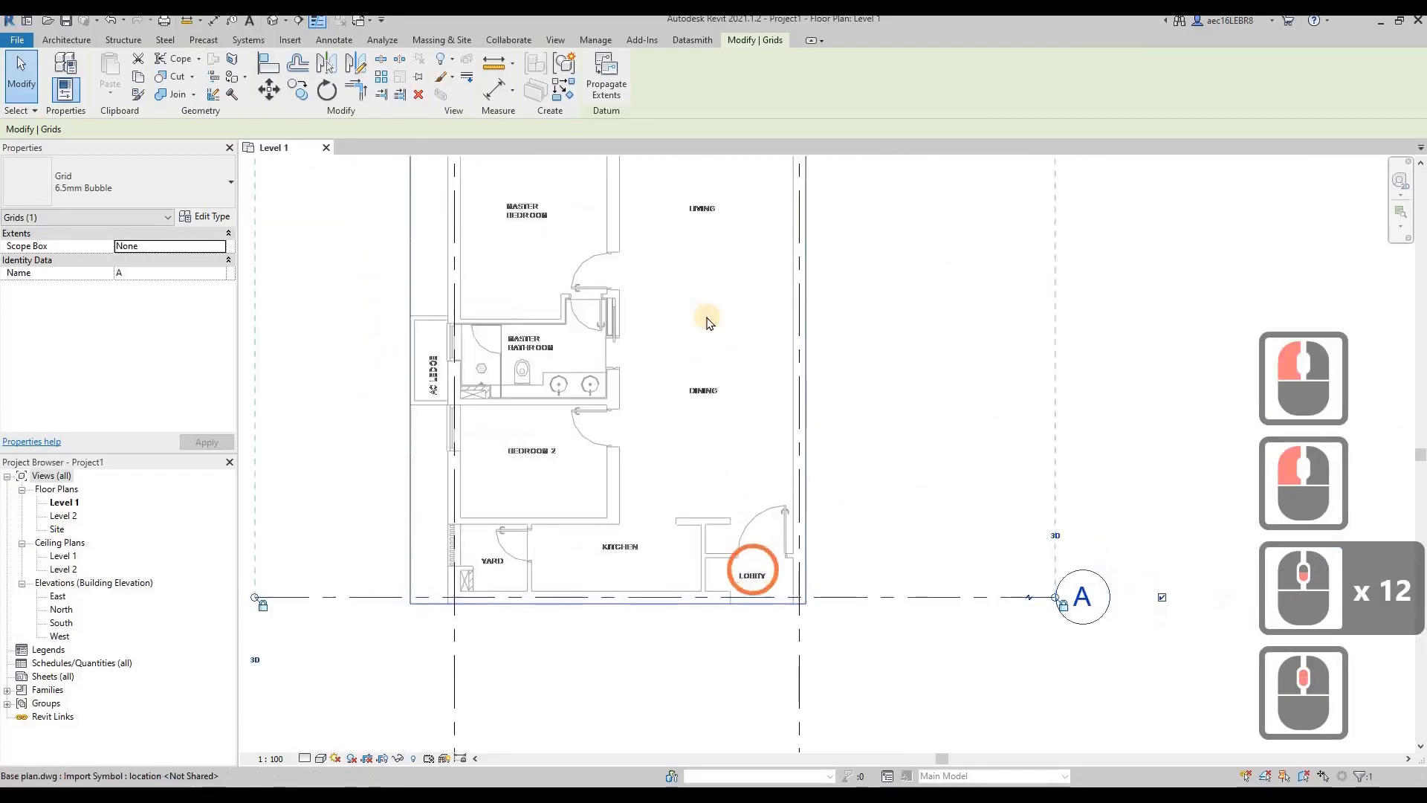
{"action": "scroll", "coordinate": [754, 569], "scroll_direction": "down", "scroll_amount": 4}
{"action": "scroll", "coordinate": [706, 315], "scroll_direction": "up", "scroll_amount": 3}
{"action": "left_click", "coordinate": [550, 218]}
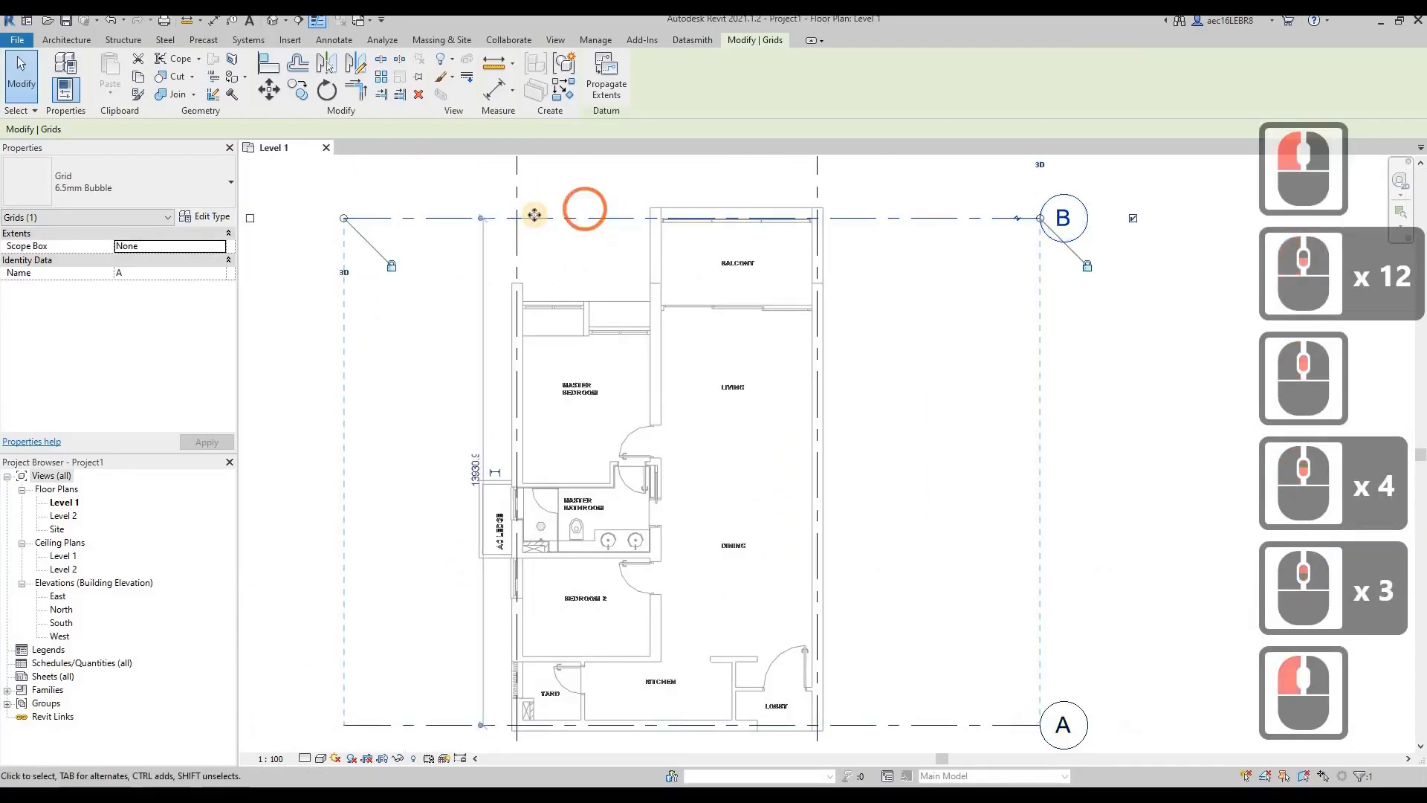
{"action": "scroll", "coordinate": [587, 223], "scroll_direction": "up", "scroll_amount": 3}
{"action": "middle_click_drag", "start_coordinate": [562, 342], "coordinate": [518, 430]}
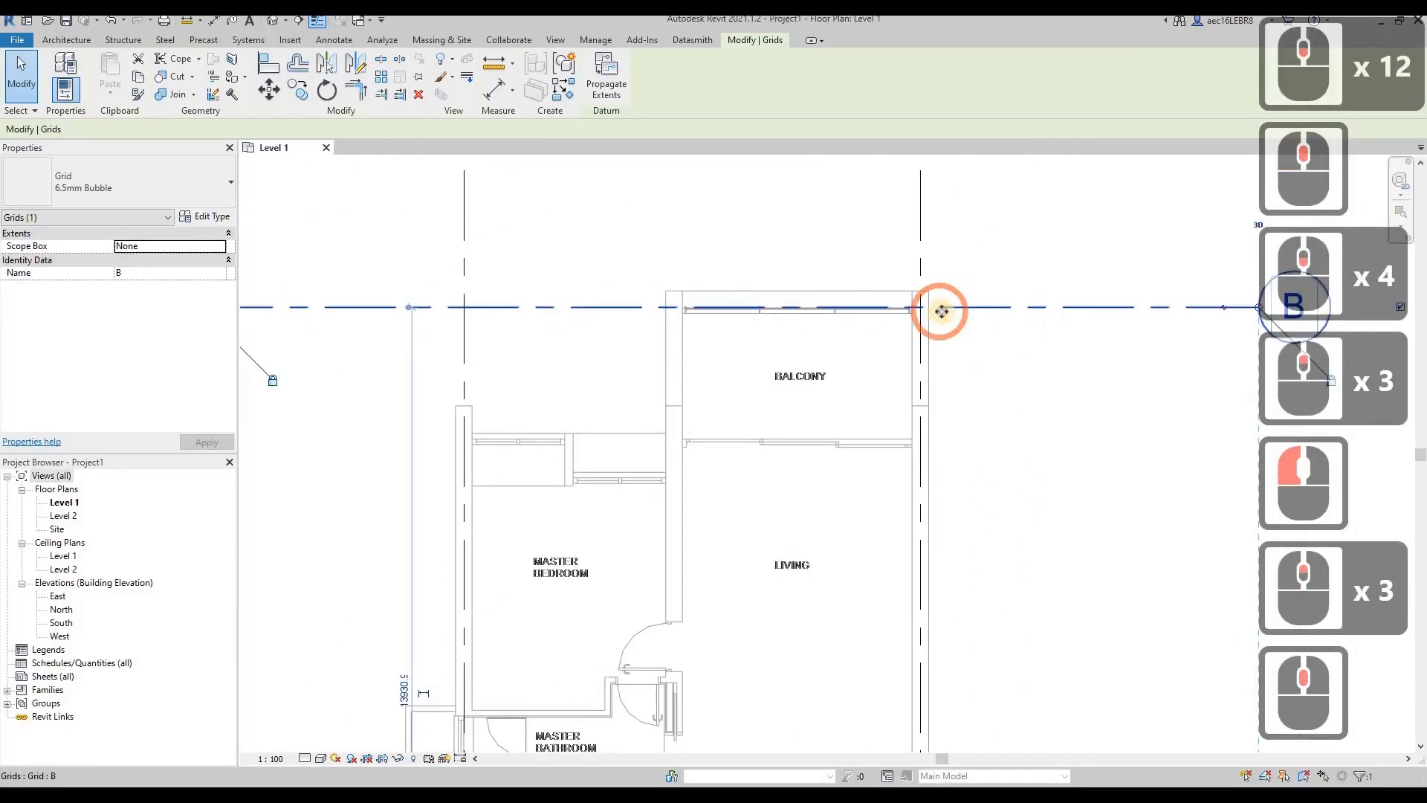
{"action": "scroll", "coordinate": [943, 309], "scroll_direction": "up", "scroll_amount": 3}
{"action": "scroll", "coordinate": [943, 309], "scroll_direction": "down", "scroll_amount": 3}
{"action": "left_click", "coordinate": [268, 89]}
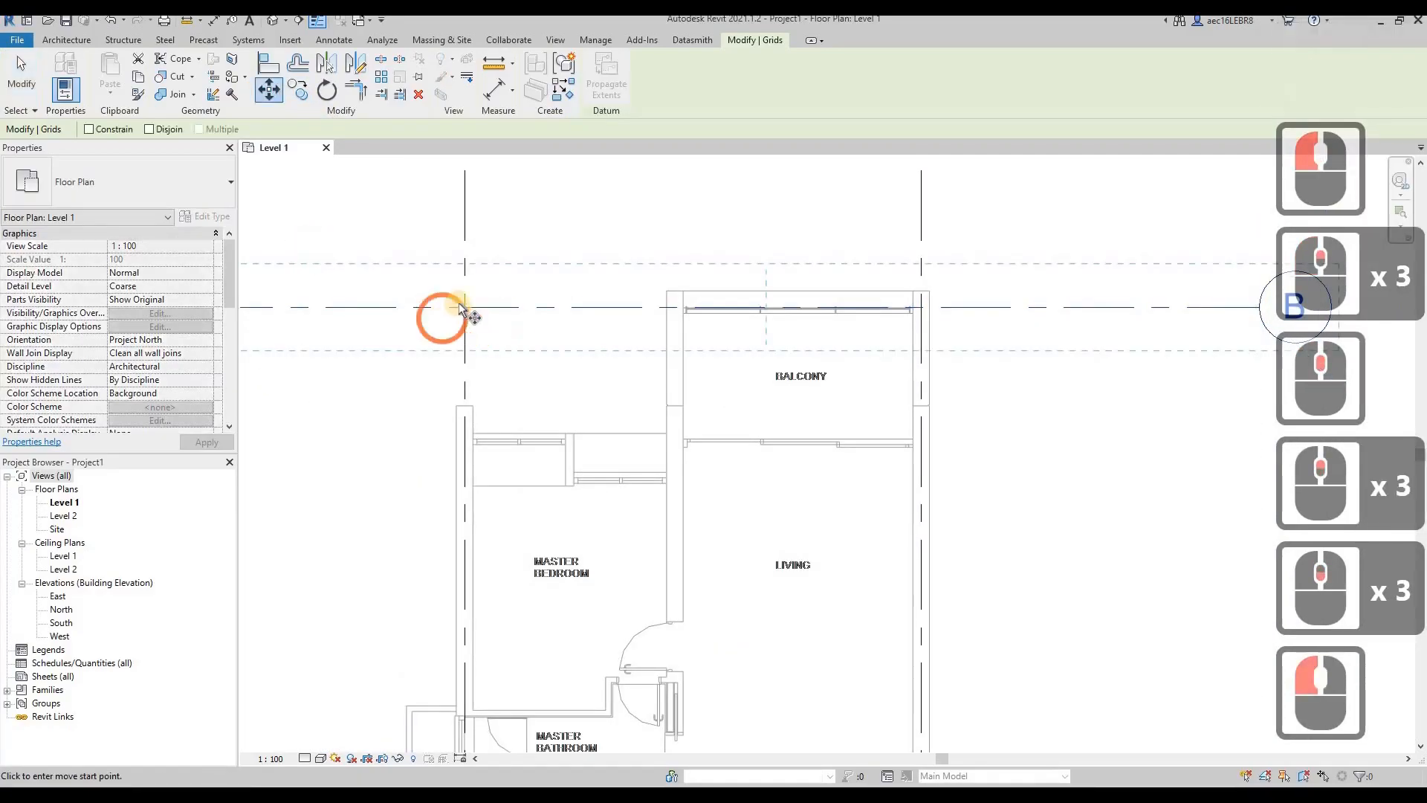
{"action": "scroll", "coordinate": [457, 312], "scroll_direction": "up", "scroll_amount": 2}
{"action": "left_click", "coordinate": [467, 302]}
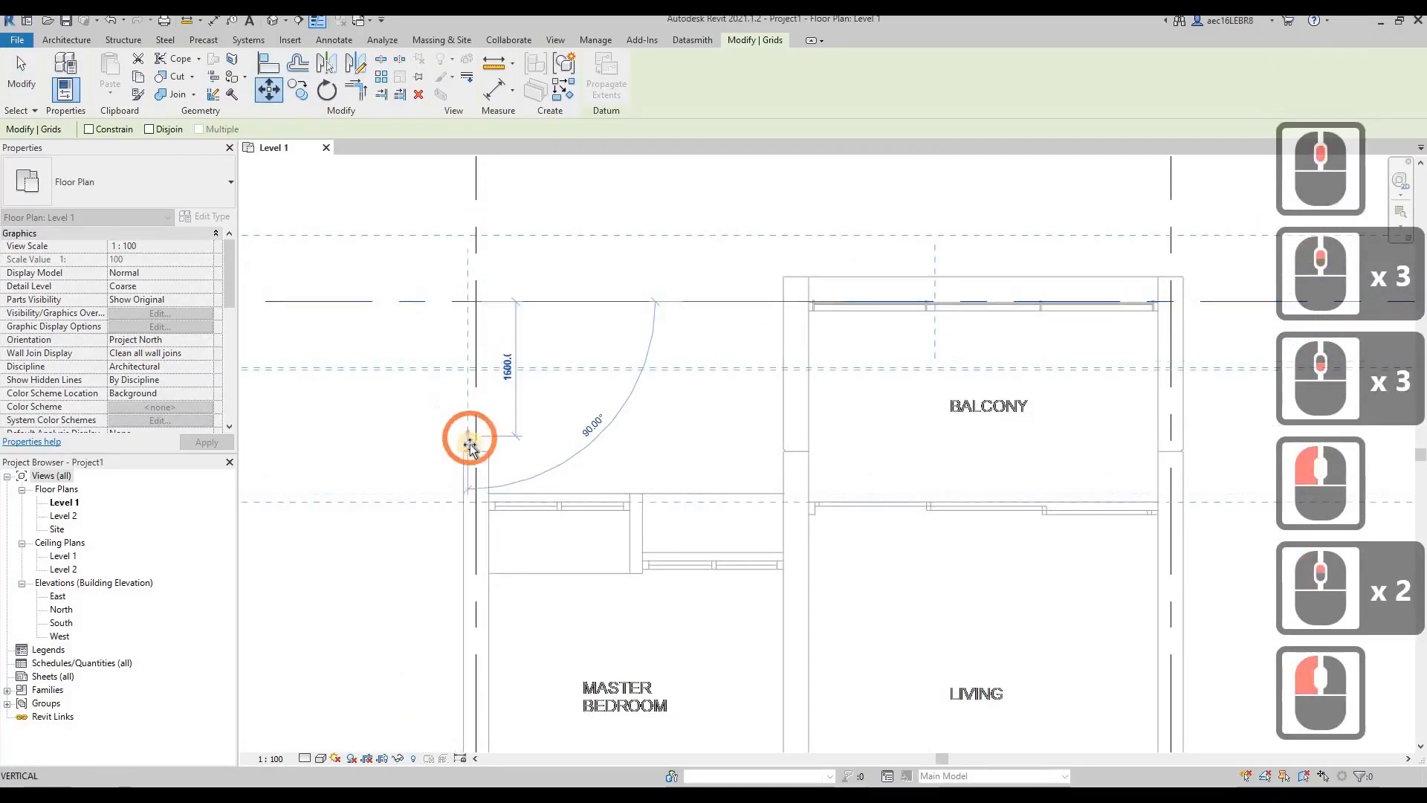
{"action": "scroll", "coordinate": [472, 451], "scroll_direction": "up", "scroll_amount": 7}
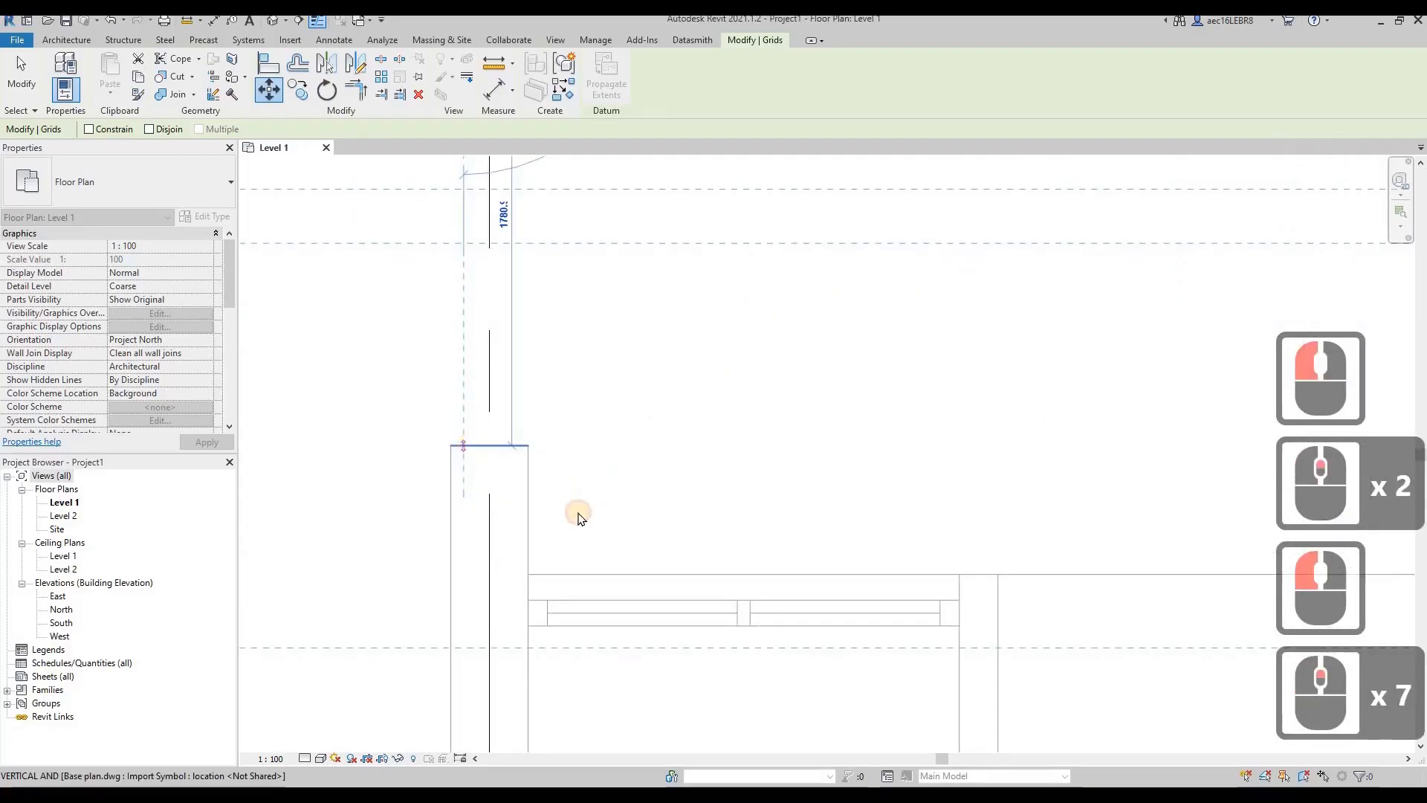
{"action": "left_click", "coordinate": [578, 512]}
{"action": "scroll", "coordinate": [482, 405], "scroll_direction": "down", "scroll_amount": 12}
{"action": "key", "text": "Escape"}
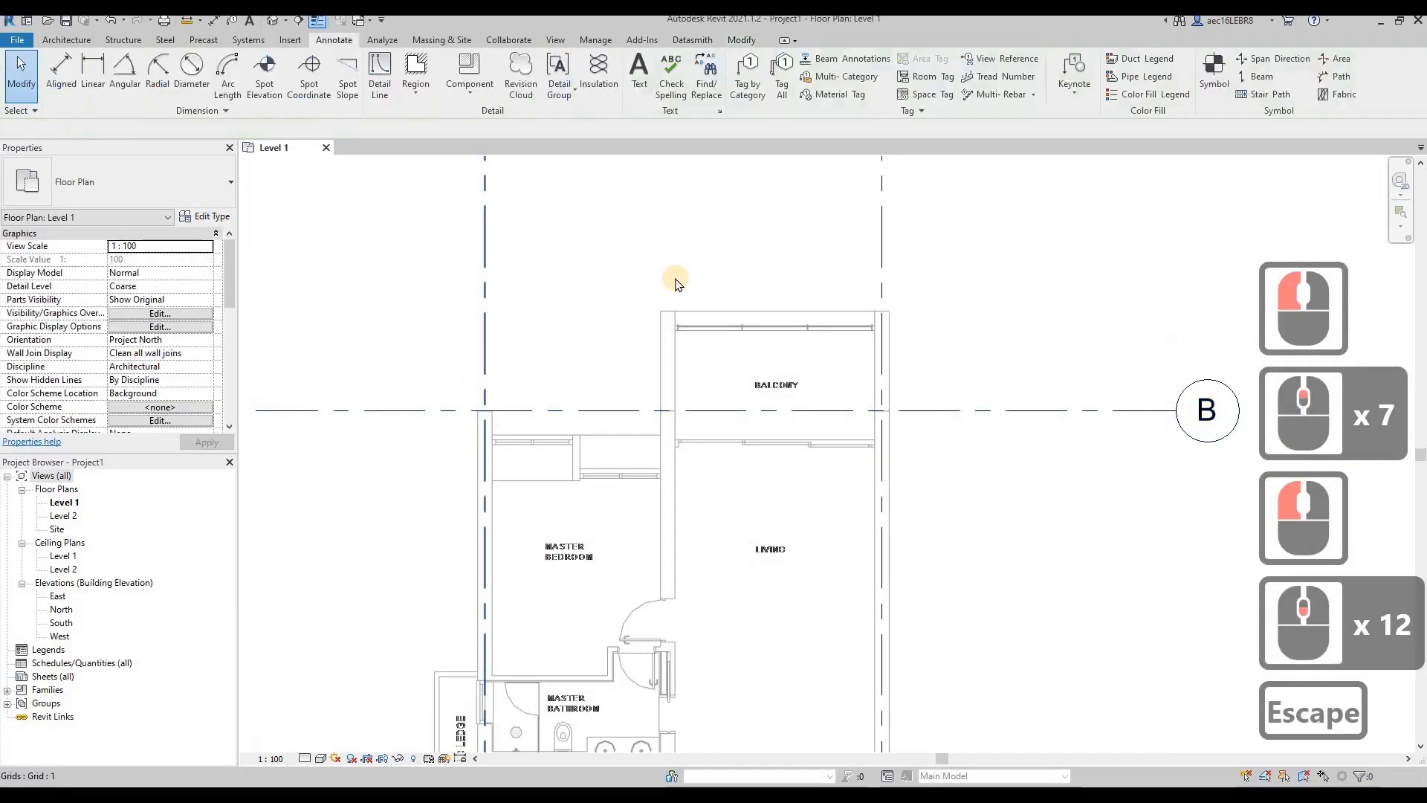
Step: Add an aligned dimension between grid lines B and A, placed along the plan's left side
{"action": "scroll", "coordinate": [603, 312], "scroll_direction": "down", "scroll_amount": 4}
{"action": "scroll", "coordinate": [603, 312], "scroll_direction": "down", "scroll_amount": 3}
{"action": "key", "text": "Escape"}
{"action": "scroll", "coordinate": [520, 261], "scroll_direction": "up", "scroll_amount": 2}
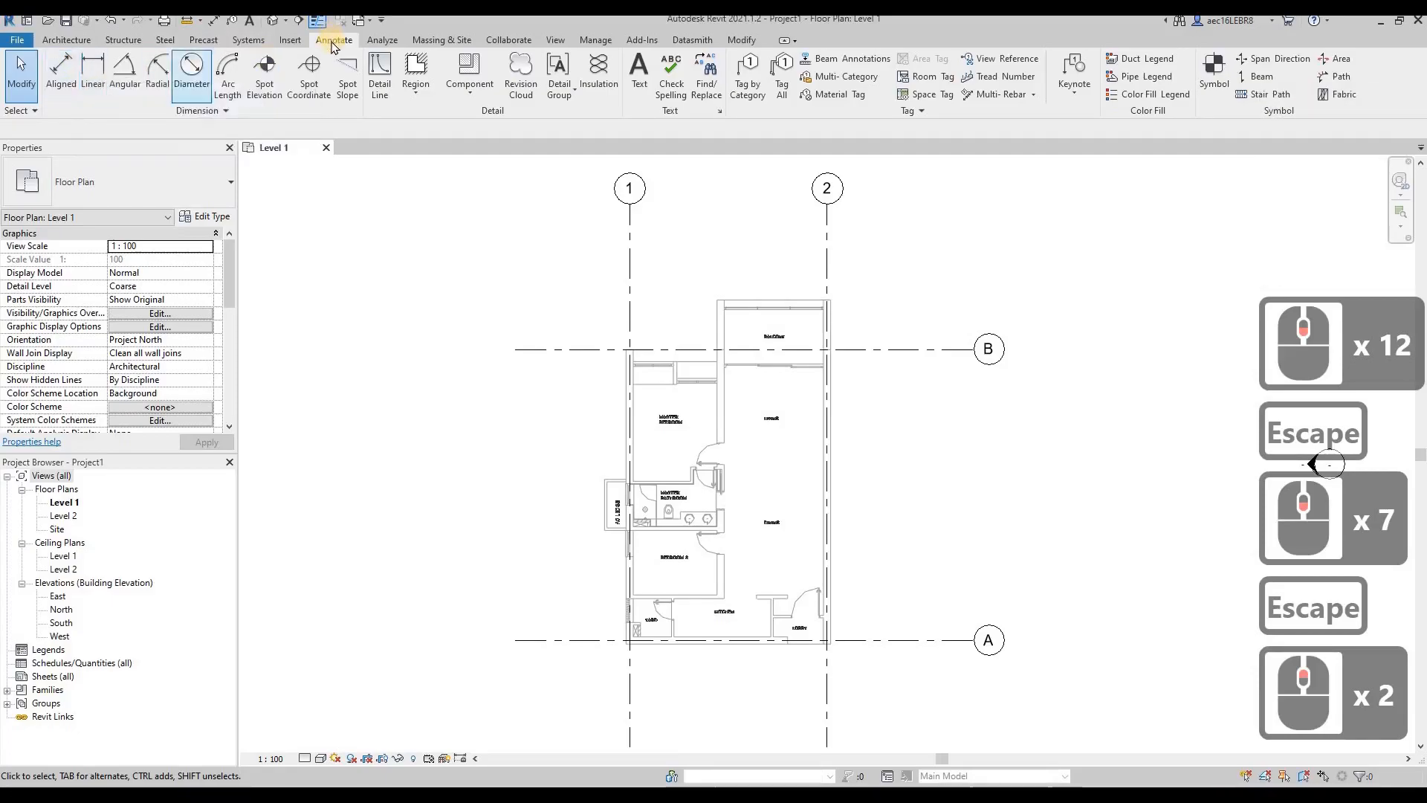
{"action": "left_click", "coordinate": [73, 81]}
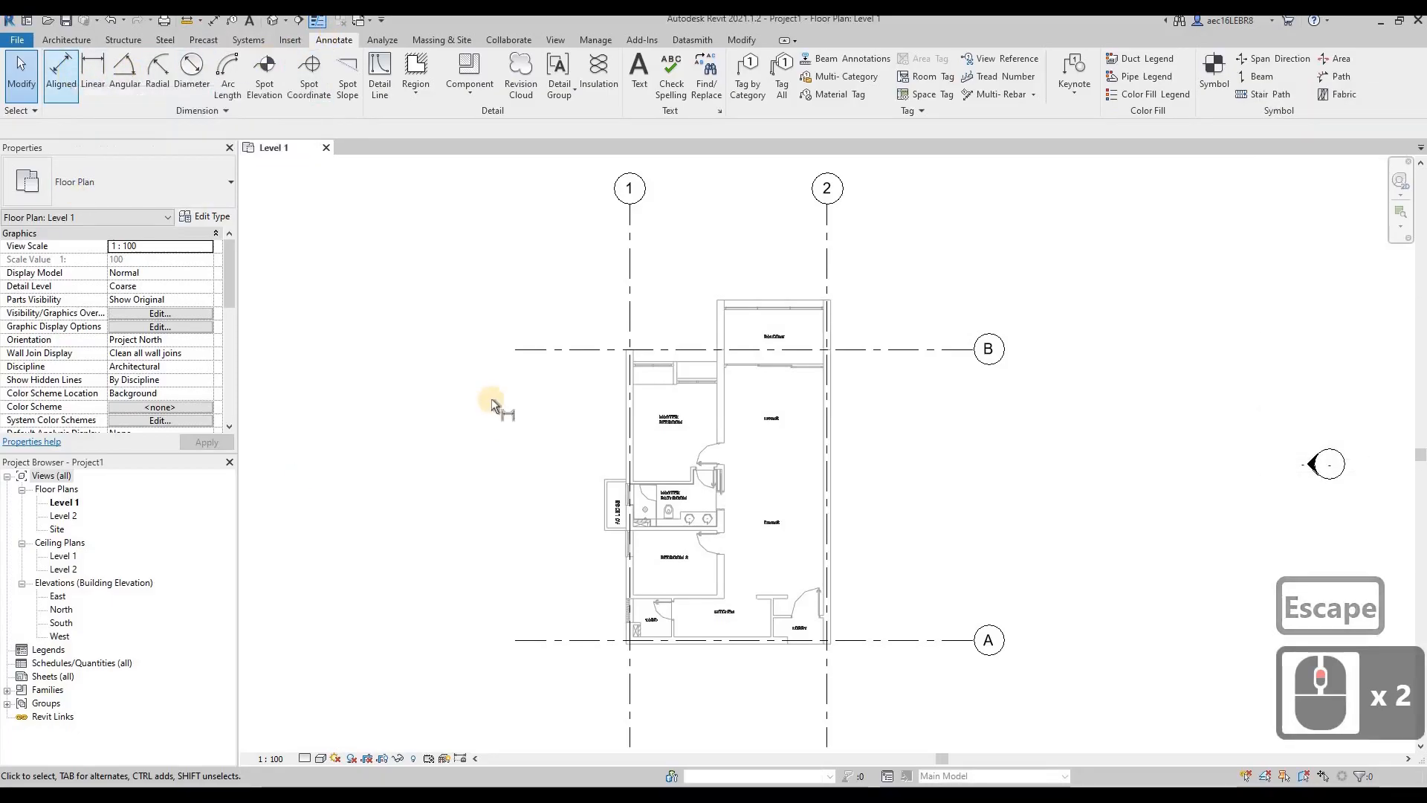
{"action": "left_click", "coordinate": [573, 349]}
{"action": "left_click", "coordinate": [573, 640]}
{"action": "left_click", "coordinate": [545, 591]}
Step: Add an aligned dimension between grid lines 1 and 2, placed above the plan
{"action": "left_click", "coordinate": [631, 282]}
{"action": "left_click", "coordinate": [821, 269]}
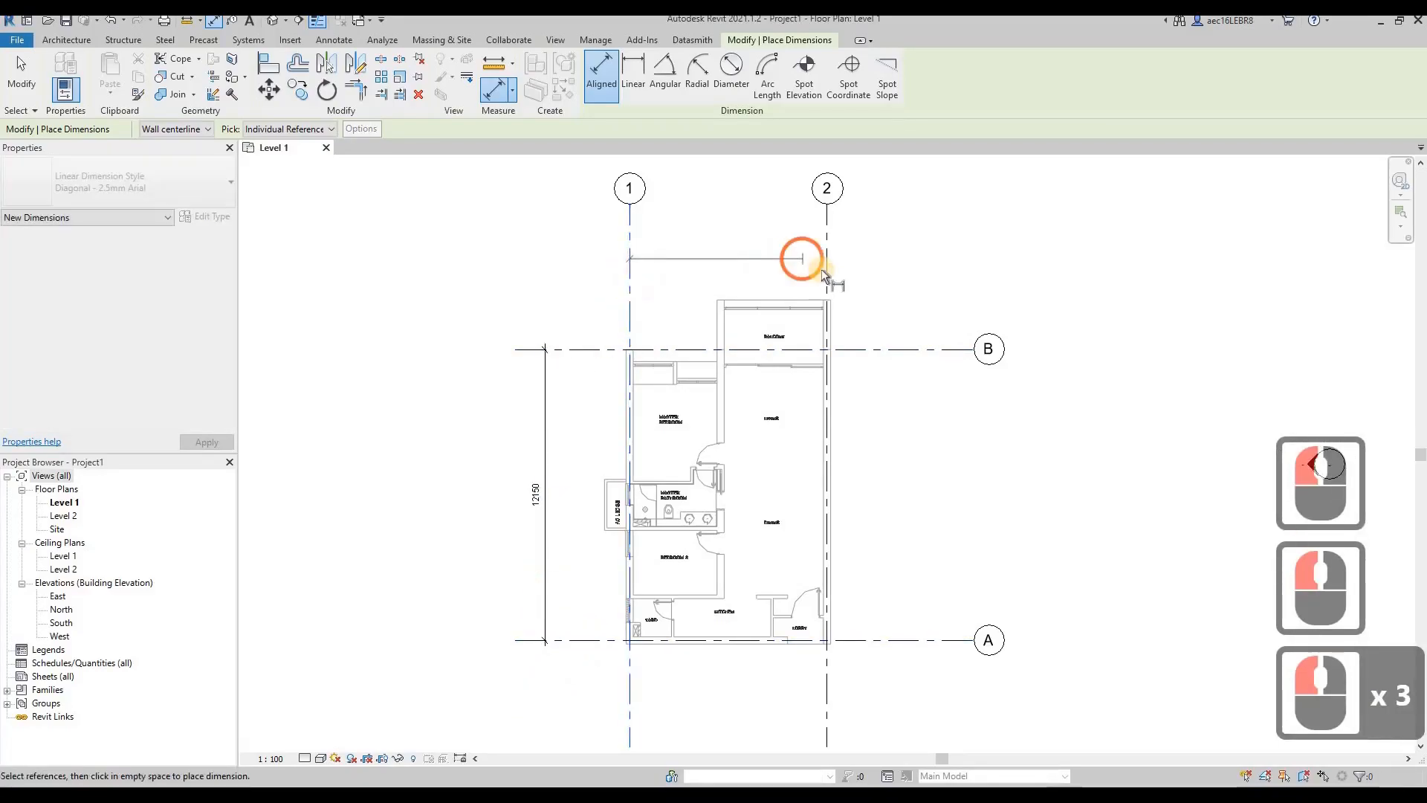
{"action": "left_click", "coordinate": [854, 255]}
{"action": "left_click", "coordinate": [548, 313]}
{"action": "key", "text": "Escape"}
{"action": "key", "text": "Escape"}
Step: Open the North building elevation to show its levels and grid lines
{"action": "scroll", "coordinate": [765, 287], "scroll_direction": "down", "scroll_amount": 5}
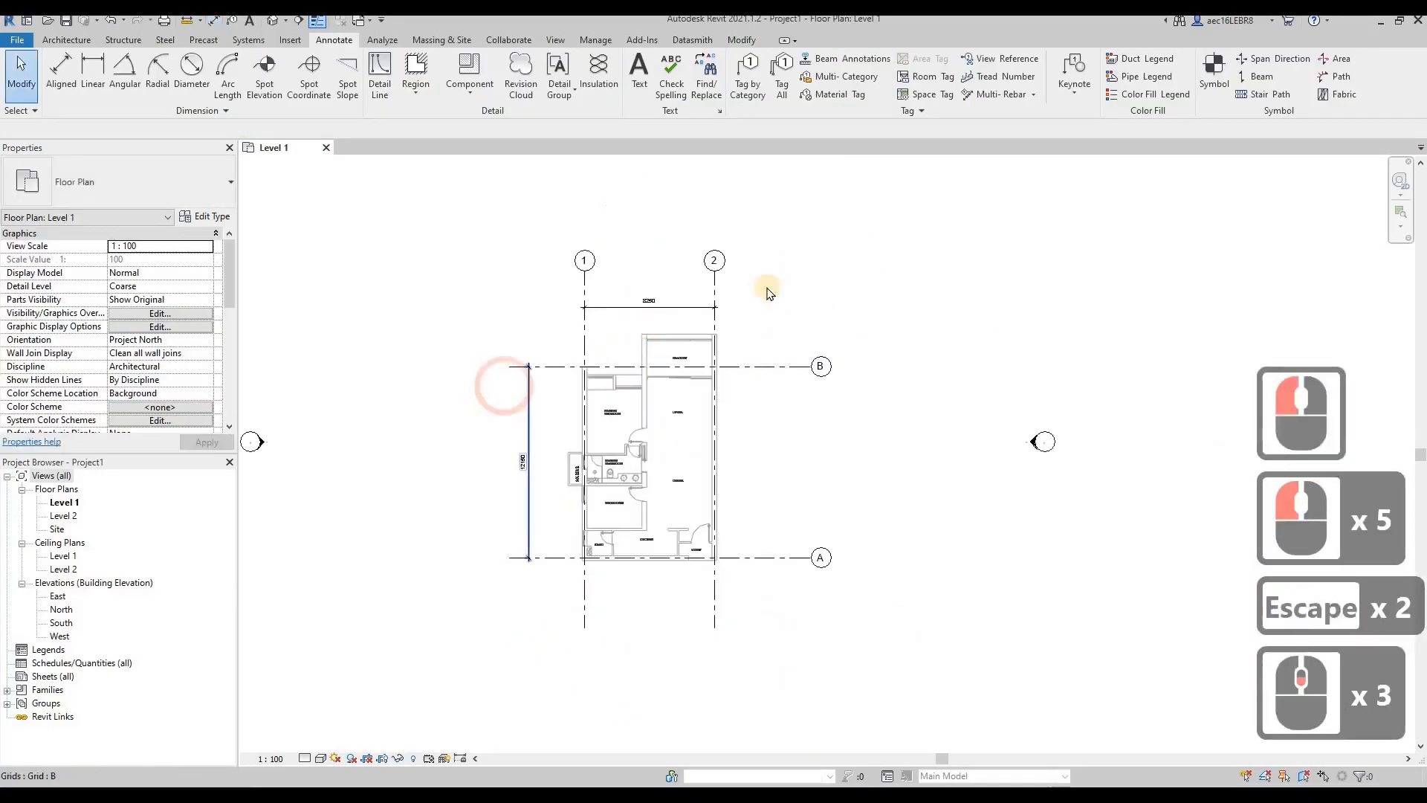
{"action": "scroll", "coordinate": [671, 367], "scroll_direction": "down", "scroll_amount": 1}
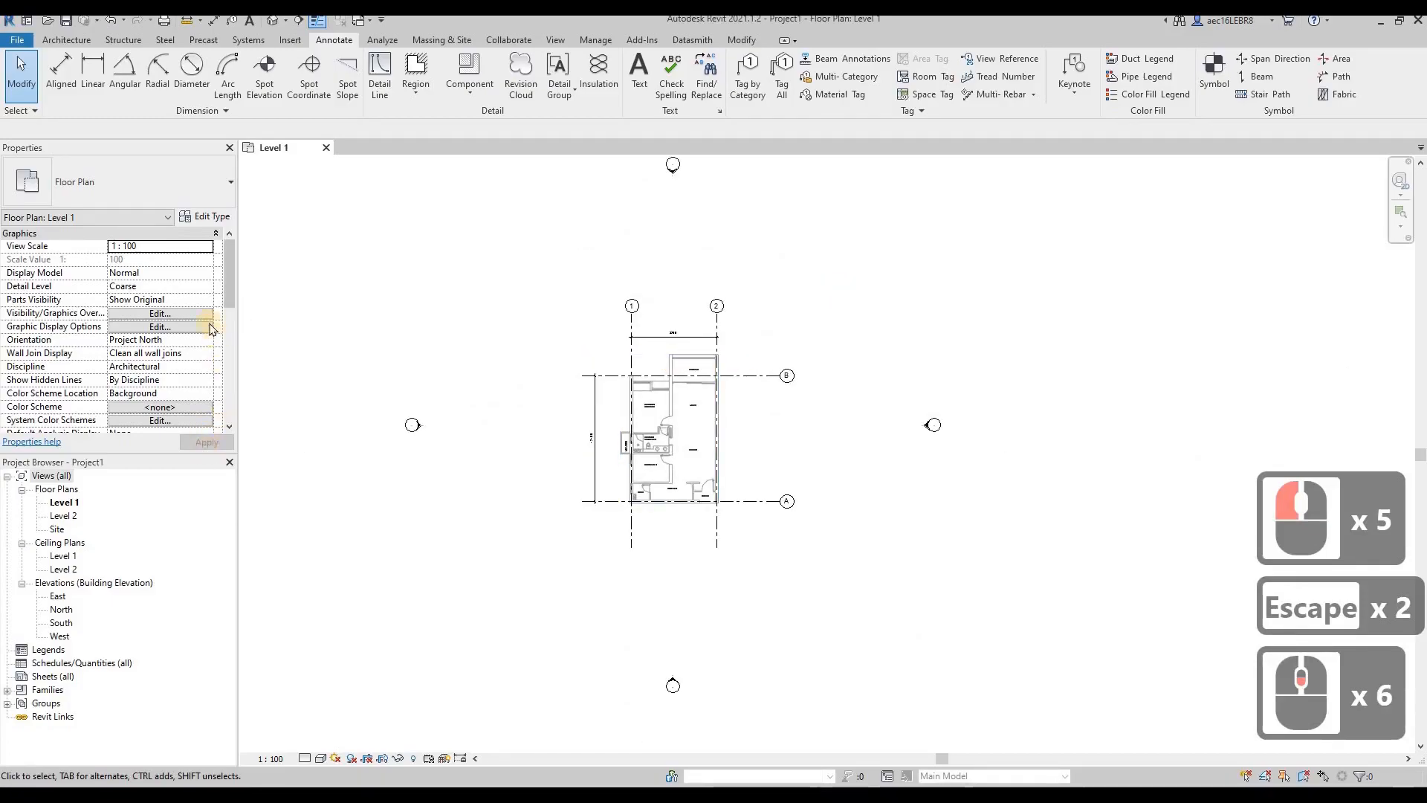
{"action": "double_click", "coordinate": [63, 609]}
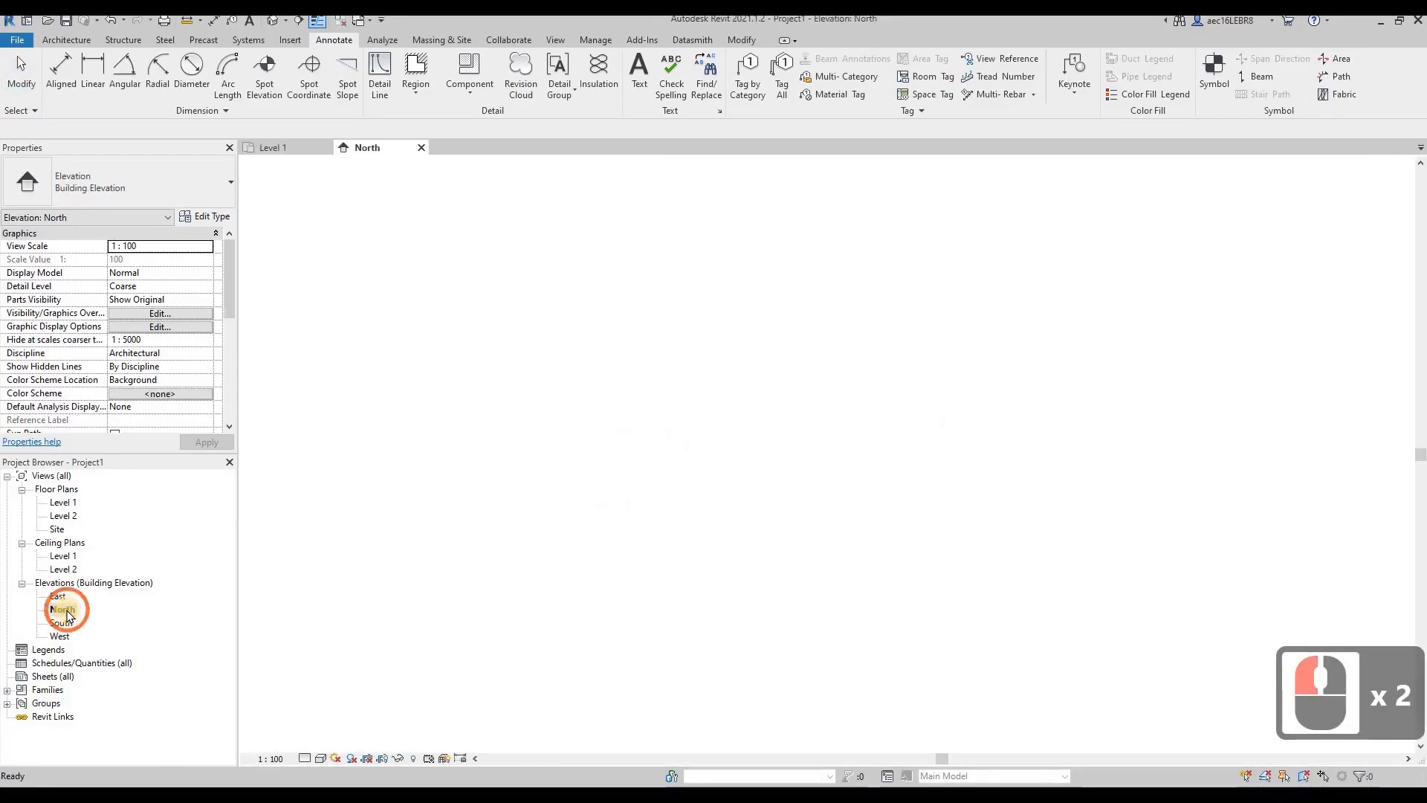
{"action": "scroll", "coordinate": [397, 518], "scroll_direction": "down", "scroll_amount": 3}
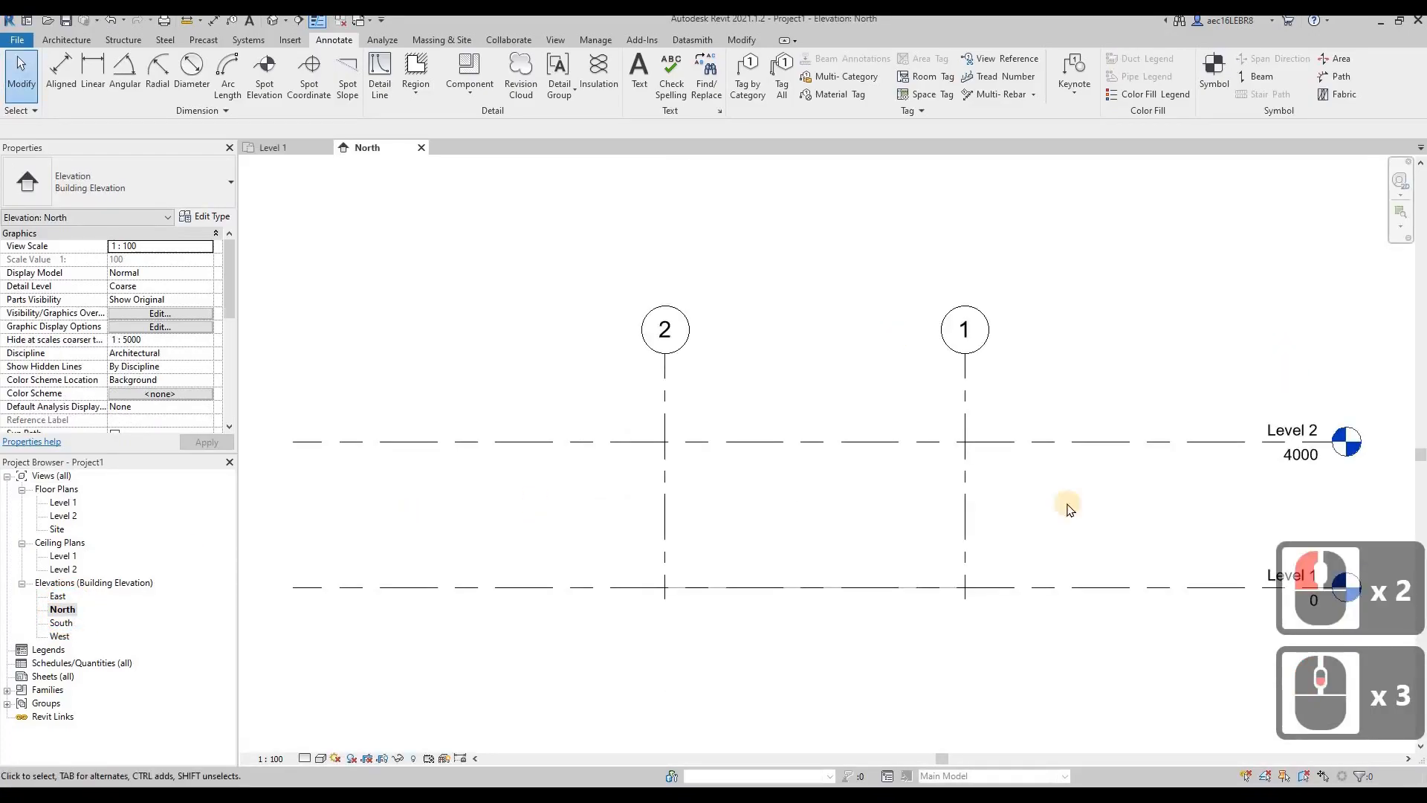
{"action": "scroll", "coordinate": [1067, 510], "scroll_direction": "down", "scroll_amount": 2}
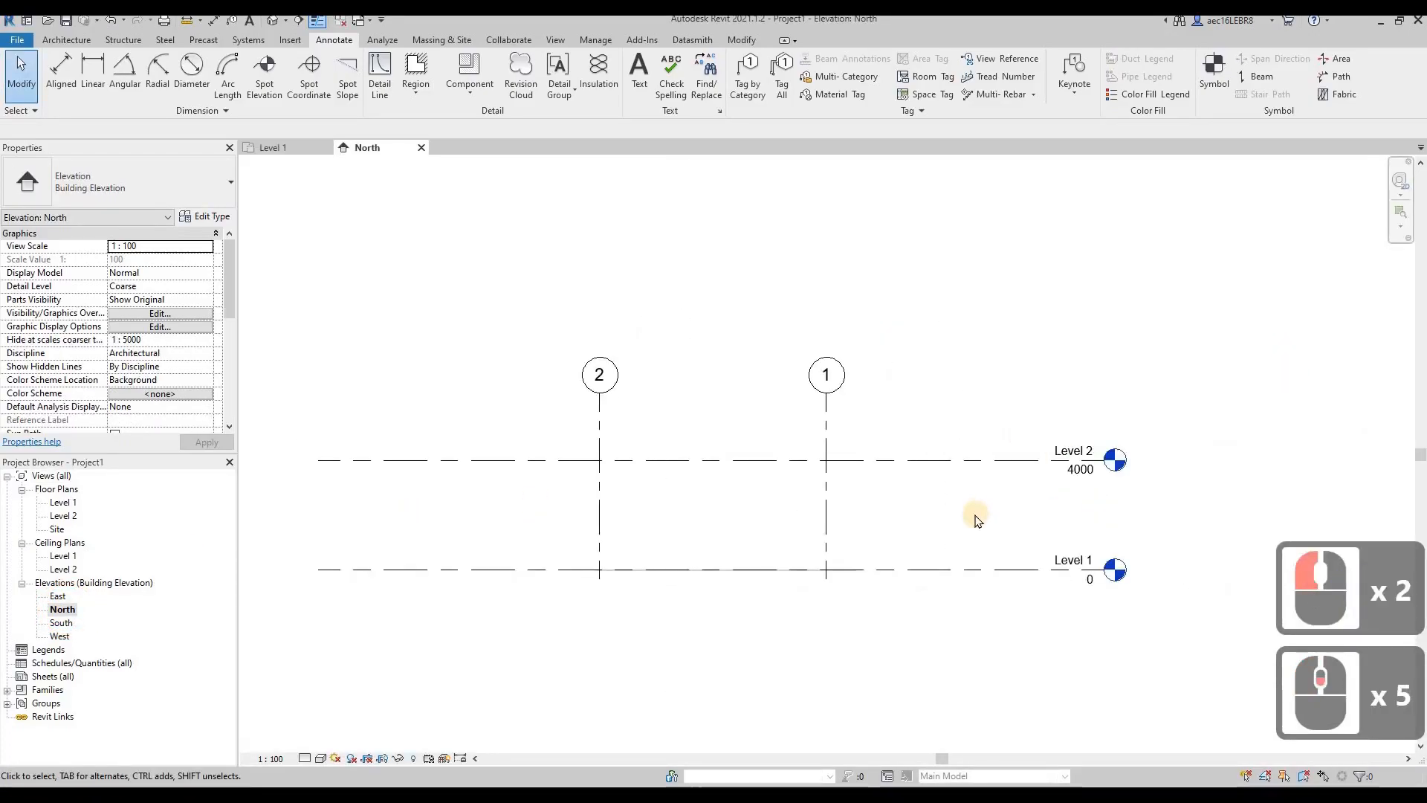
Step: Set the elevation of Level 2 to 3200 mm
{"action": "left_click", "coordinate": [985, 461]}
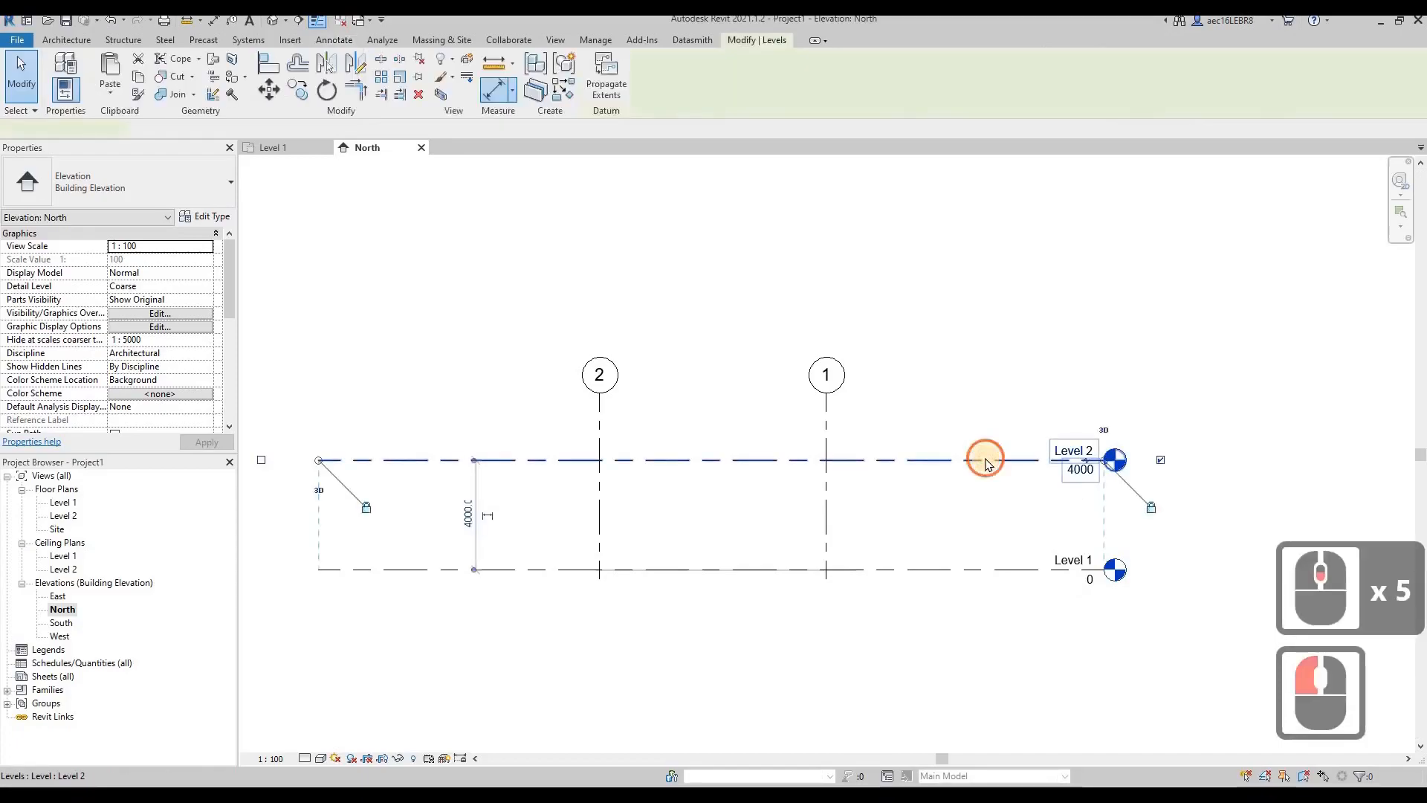
{"action": "left_click", "coordinate": [173, 247]}
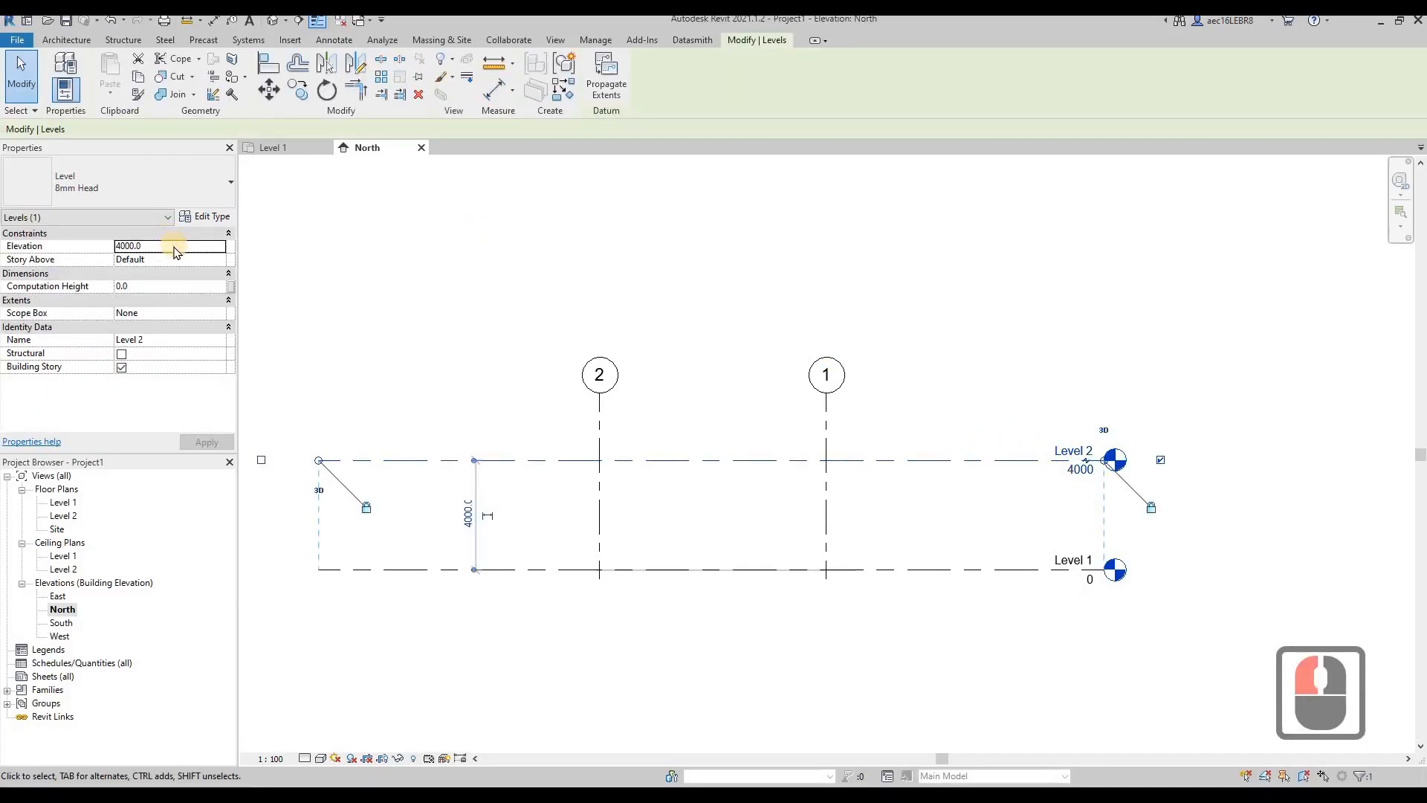
{"action": "double_click", "coordinate": [173, 246]}
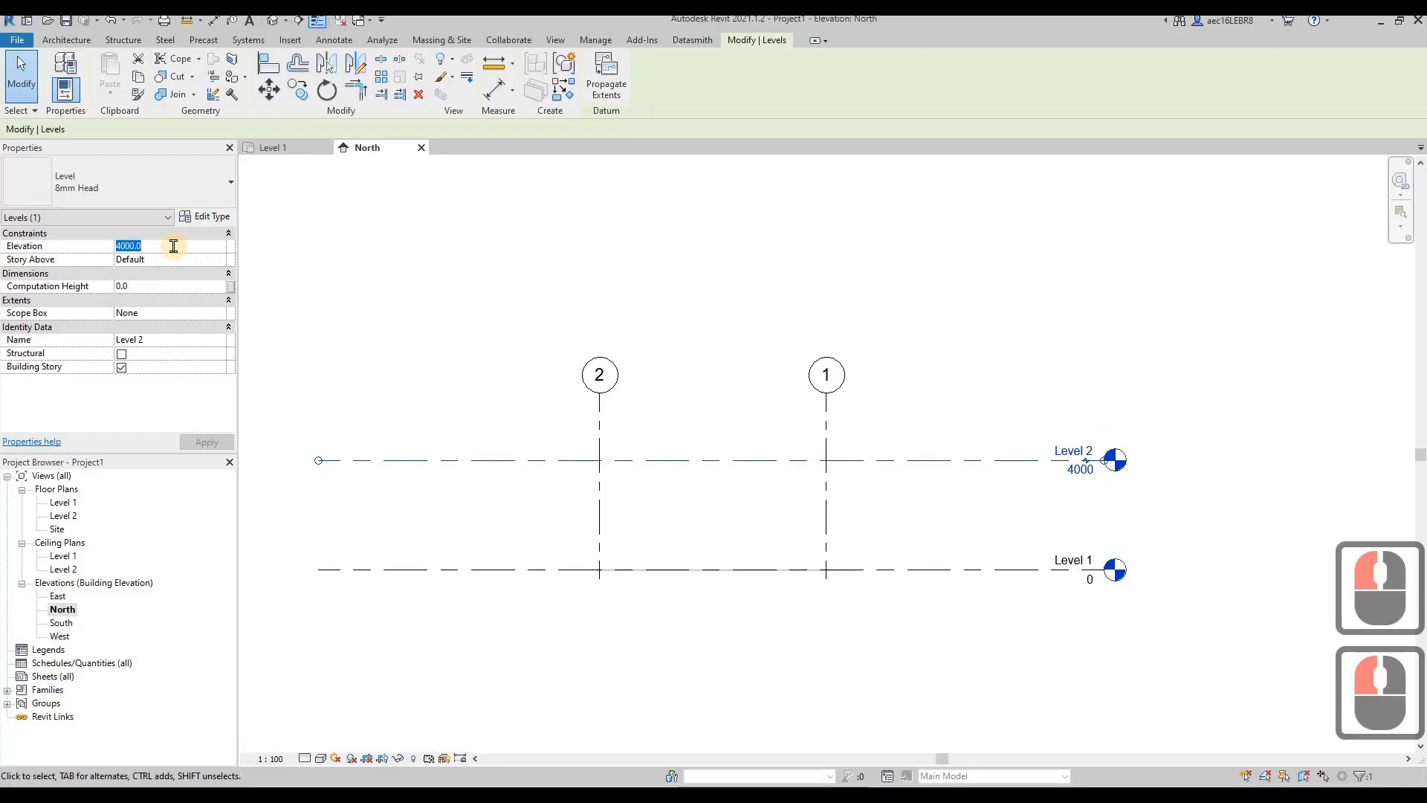
{"action": "type", "text": "3200"}
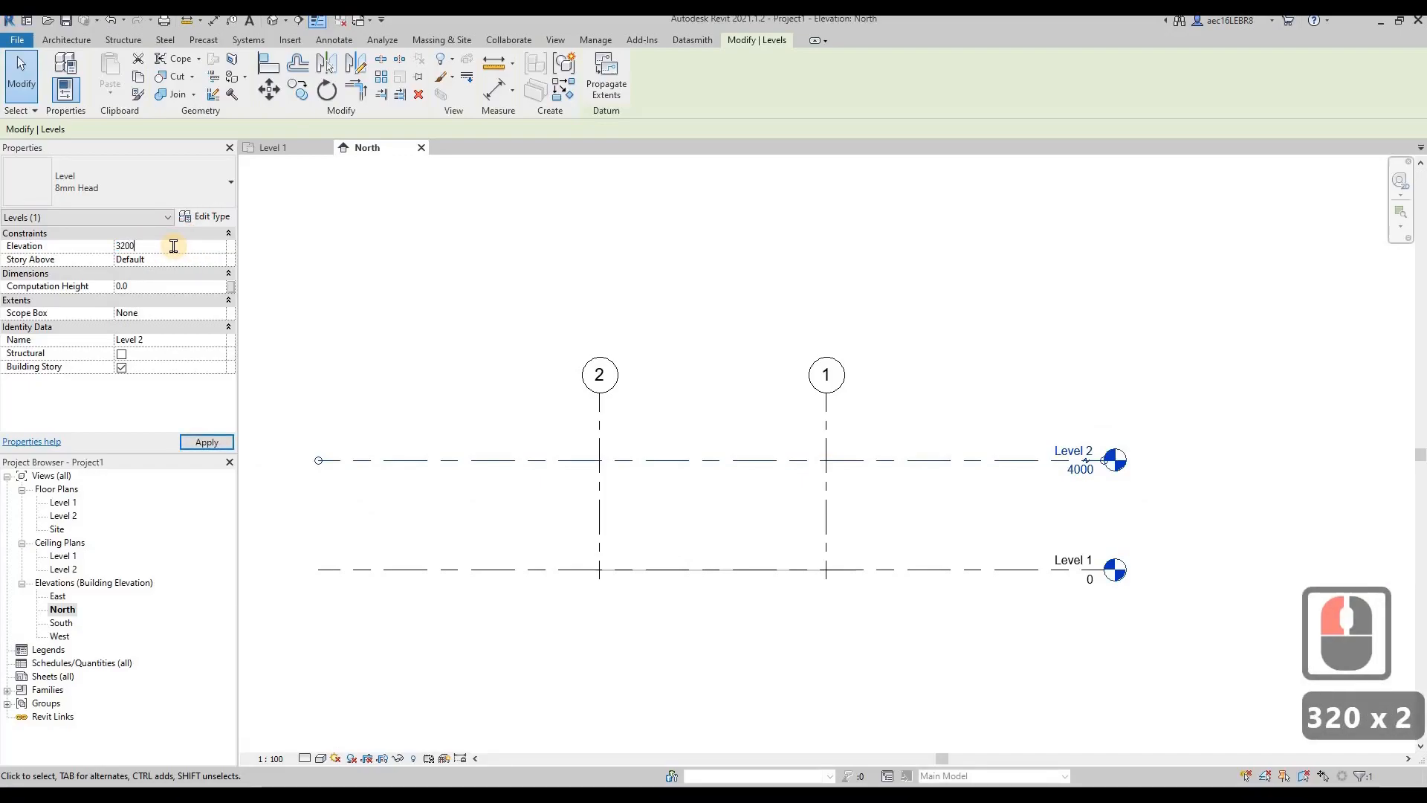
{"action": "left_click", "coordinate": [1007, 247]}
{"action": "key", "text": "Escape"}
{"action": "left_click", "coordinate": [966, 487]}
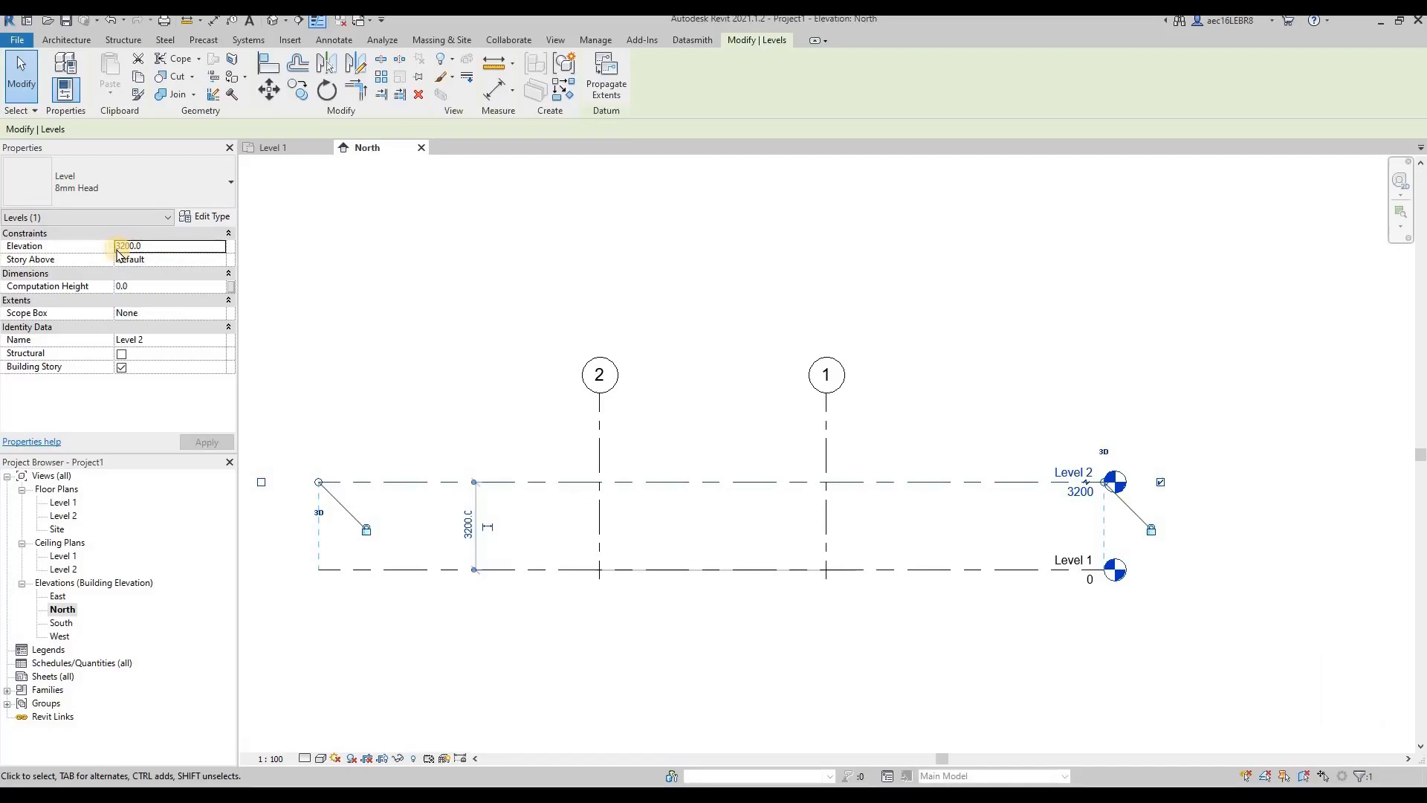
{"action": "key", "text": "Escape"}
Step: Copy the Level 2 line straight up by about 2100 mm to create a third level
{"action": "left_click", "coordinate": [556, 489]}
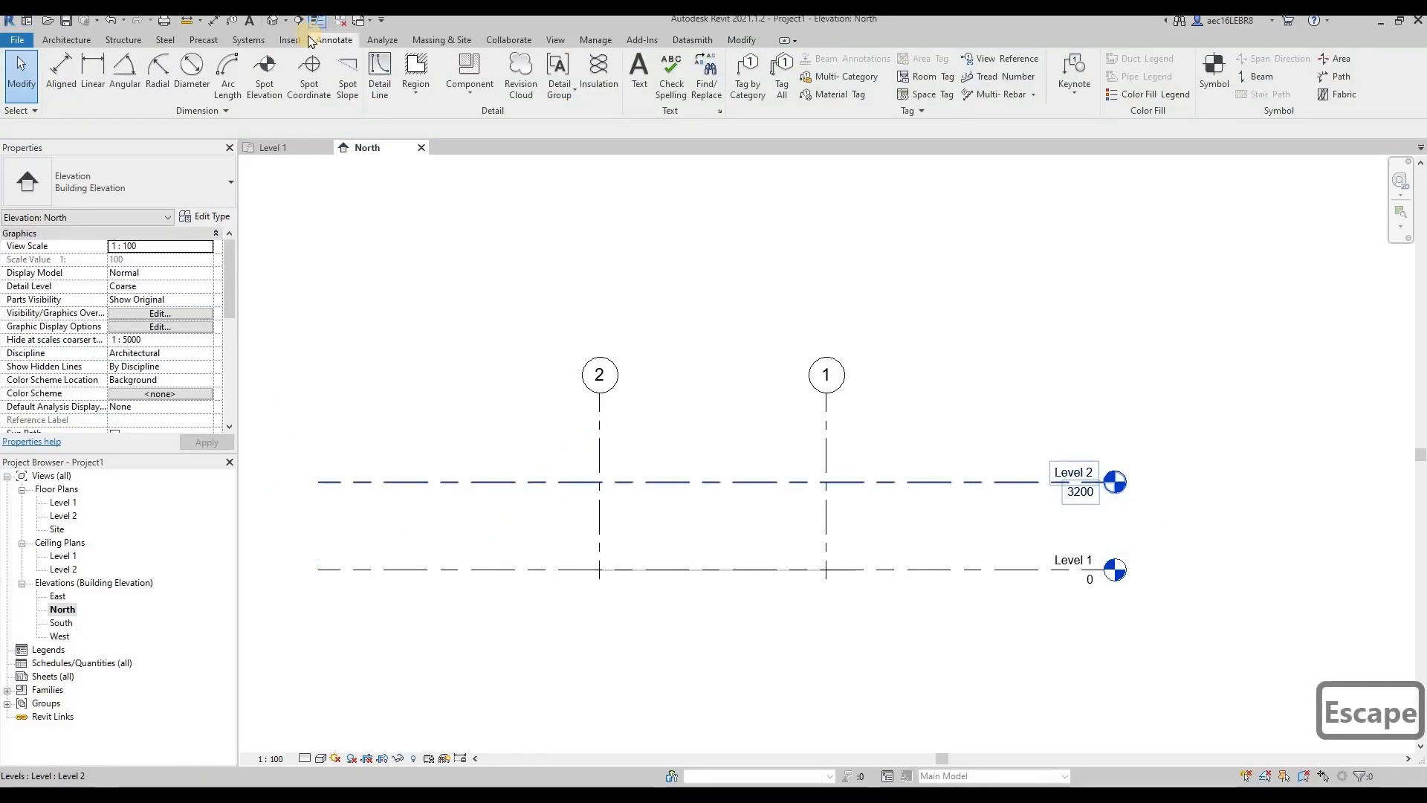
{"action": "left_click", "coordinate": [296, 93]}
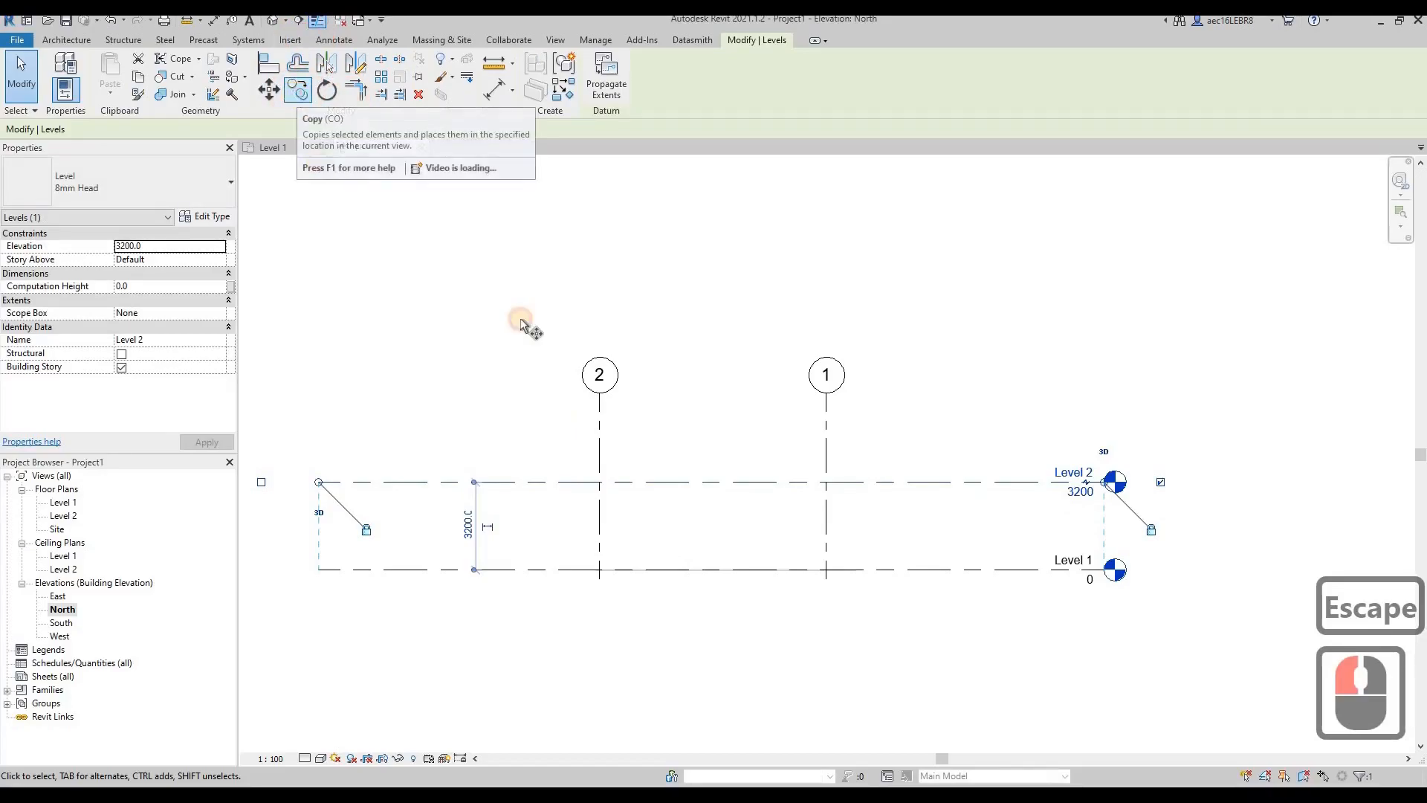
{"action": "left_click", "coordinate": [516, 481]}
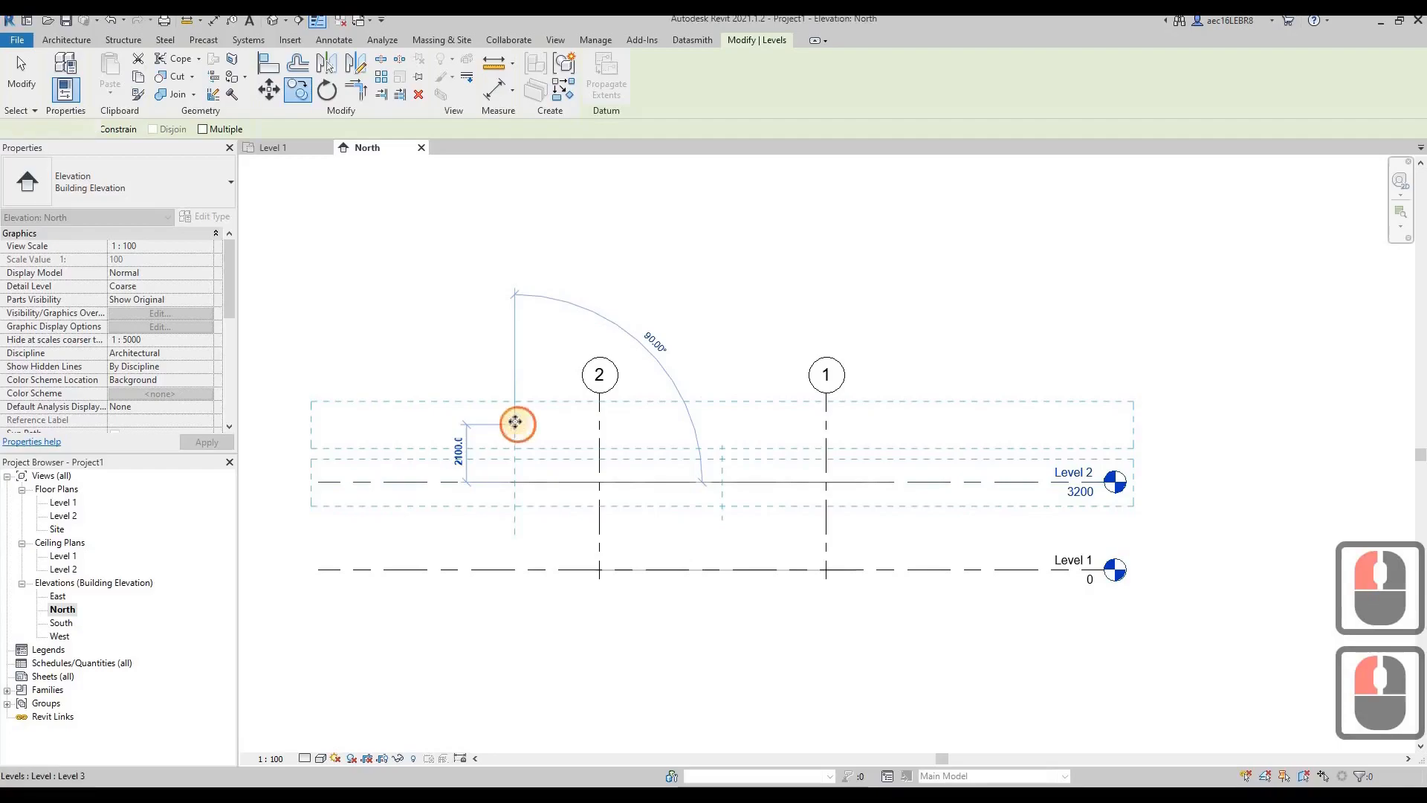
{"action": "left_click", "coordinate": [517, 424]}
{"action": "key", "text": "Escape"}
Step: Set the spacing between Level 2 and the copied level above it to 3200 mm
{"action": "left_click", "coordinate": [745, 424]}
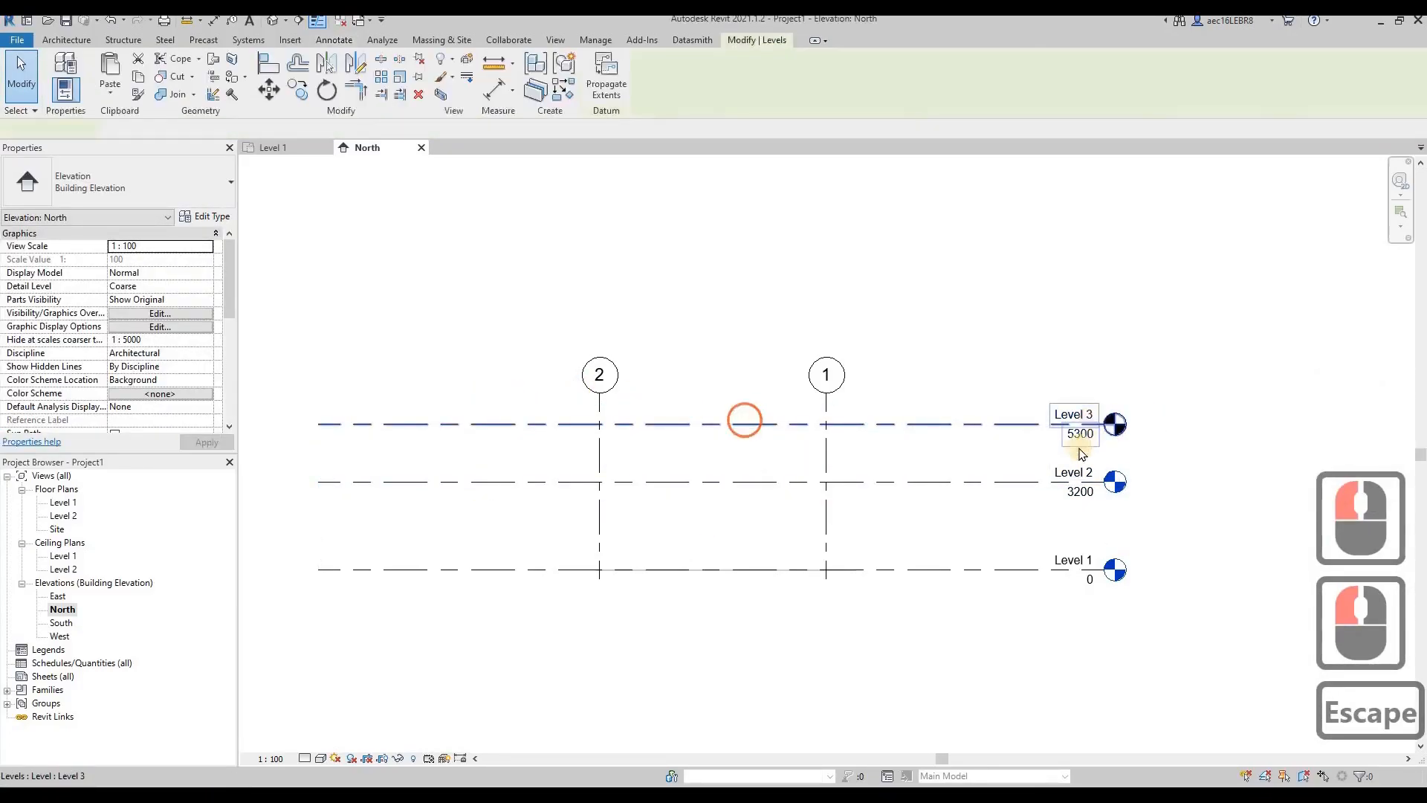
{"action": "left_click", "coordinate": [468, 452]}
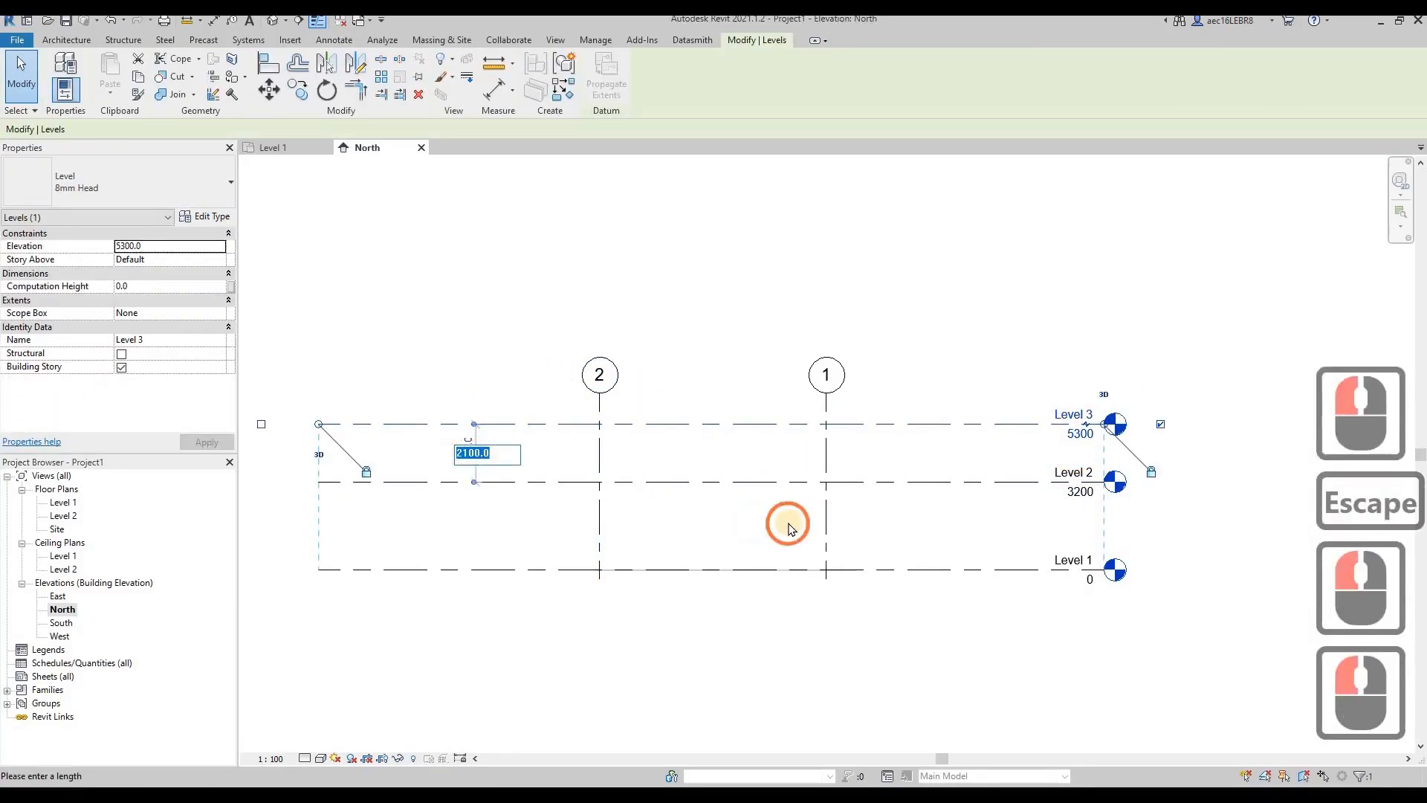
{"action": "type", "text": "3200"}
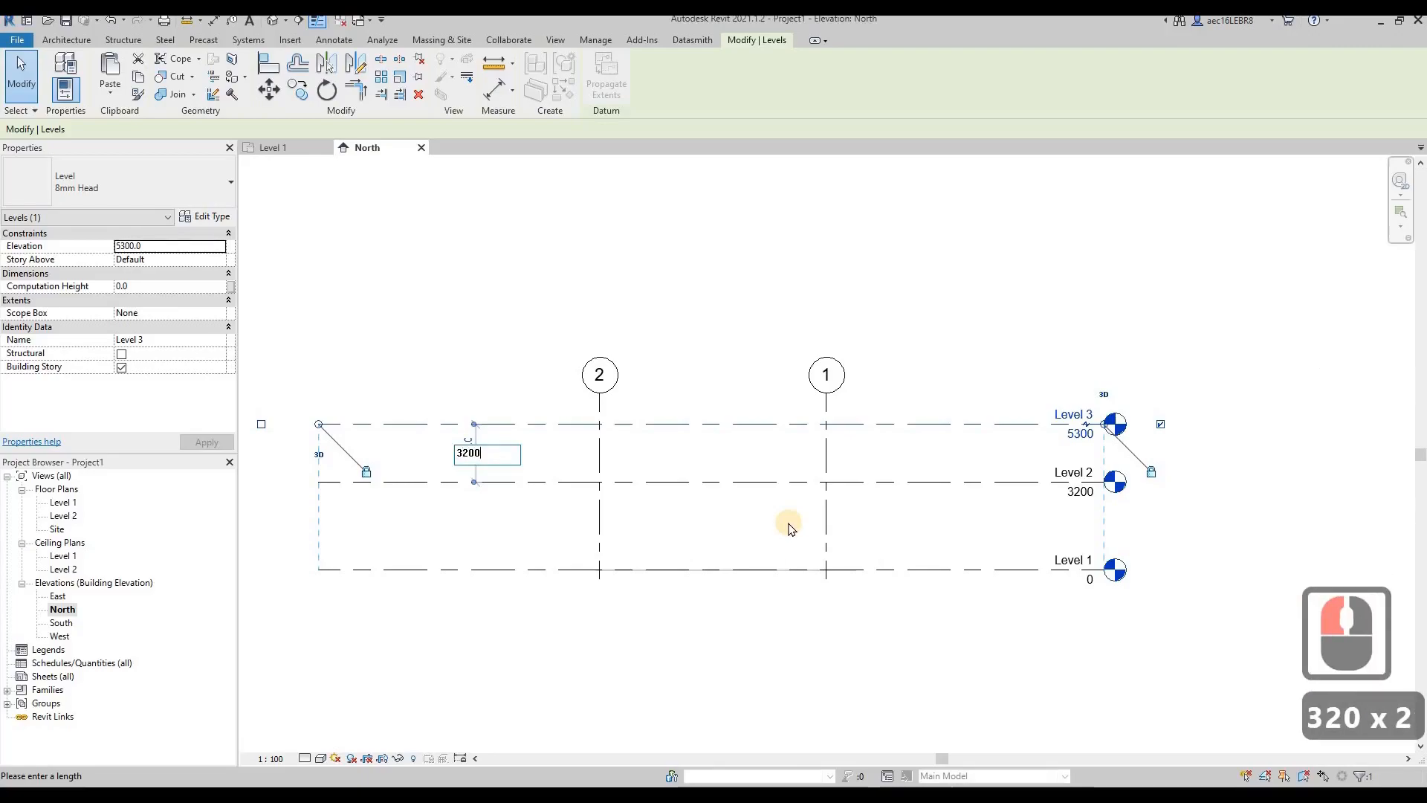
{"action": "key", "text": "Return"}
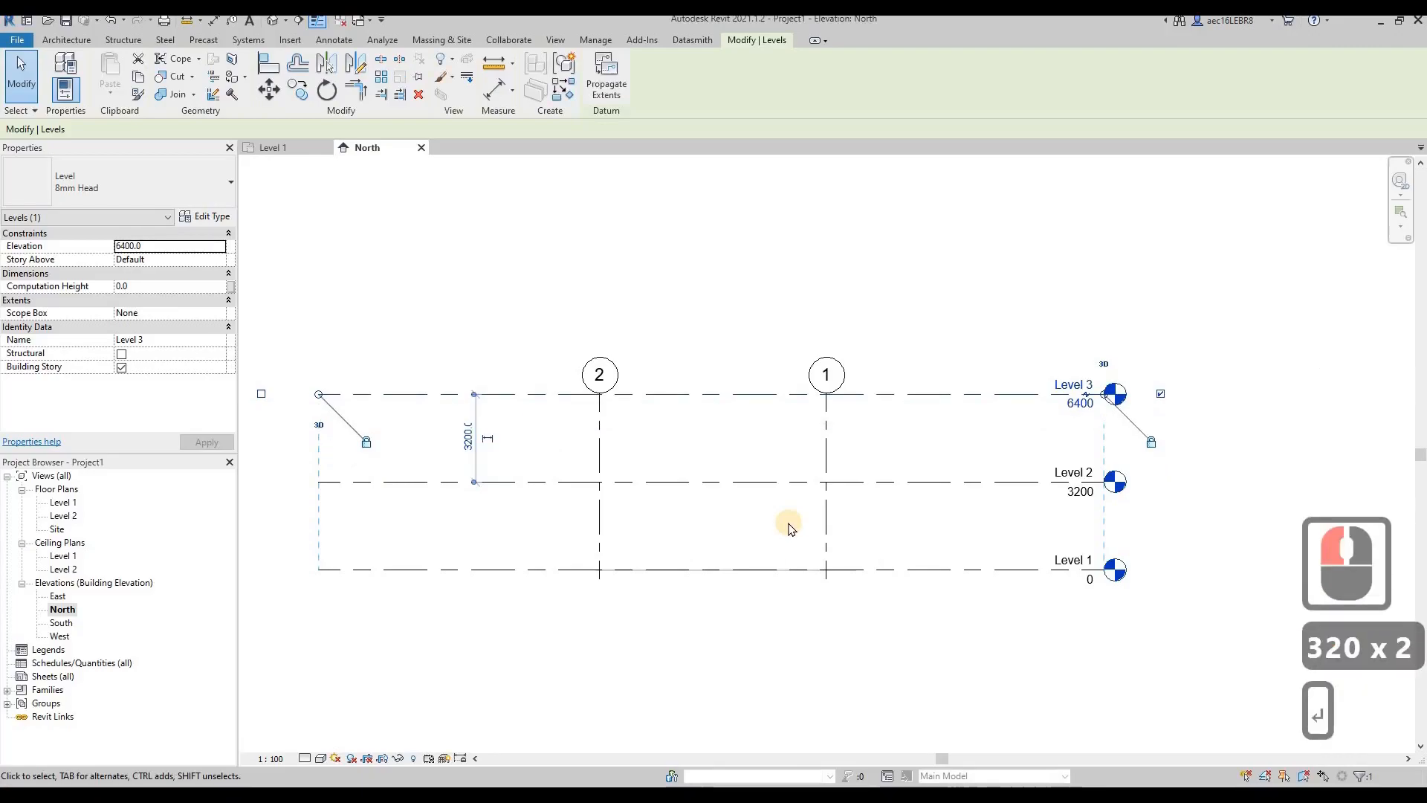
{"action": "key", "text": "Escape"}
Step: Delete the copied Level 3 above Level 2
{"action": "left_click", "coordinate": [976, 402]}
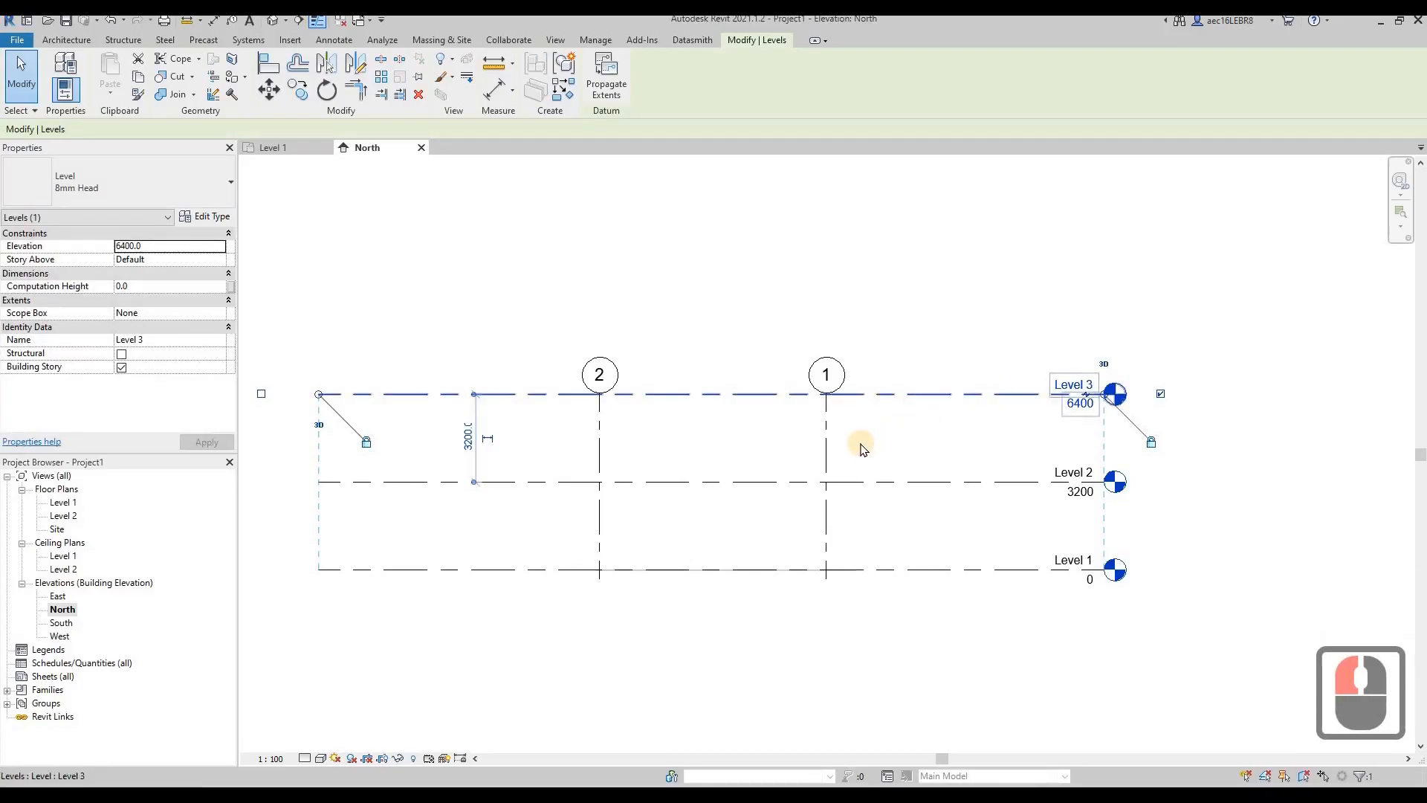
{"action": "key", "text": "Escape"}
{"action": "left_click", "coordinate": [985, 410]}
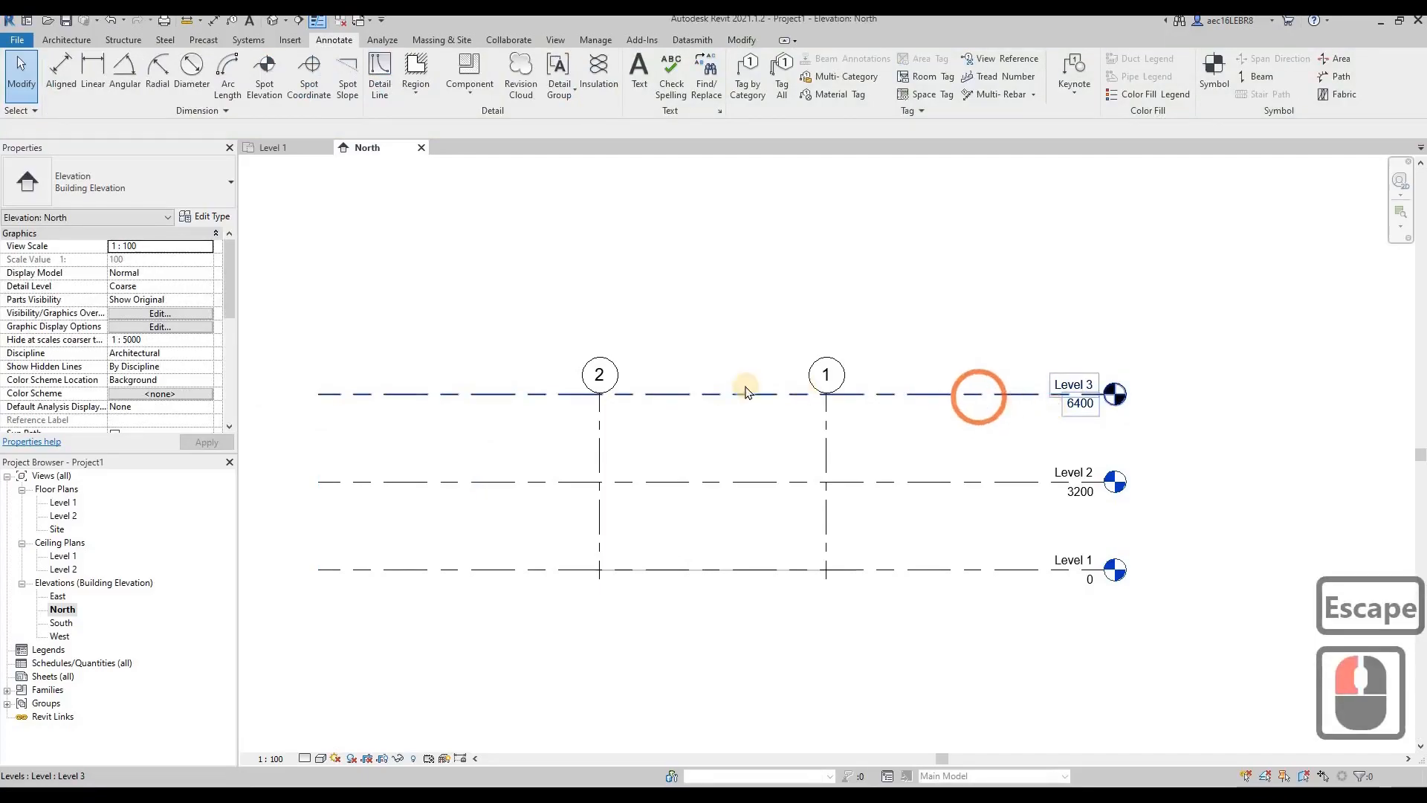
{"action": "left_click", "coordinate": [978, 394]}
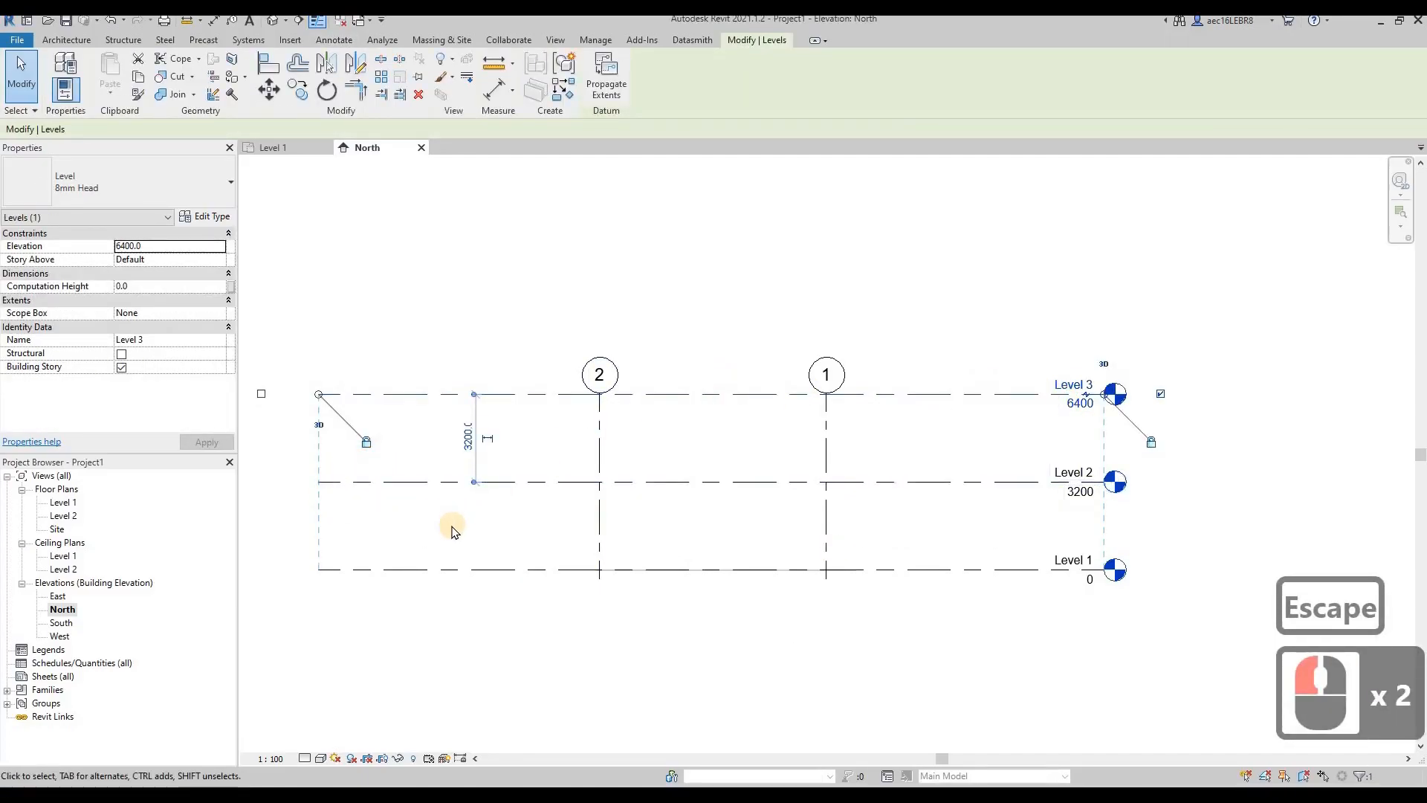
{"action": "scroll", "coordinate": [454, 532], "scroll_direction": "up", "scroll_amount": 1}
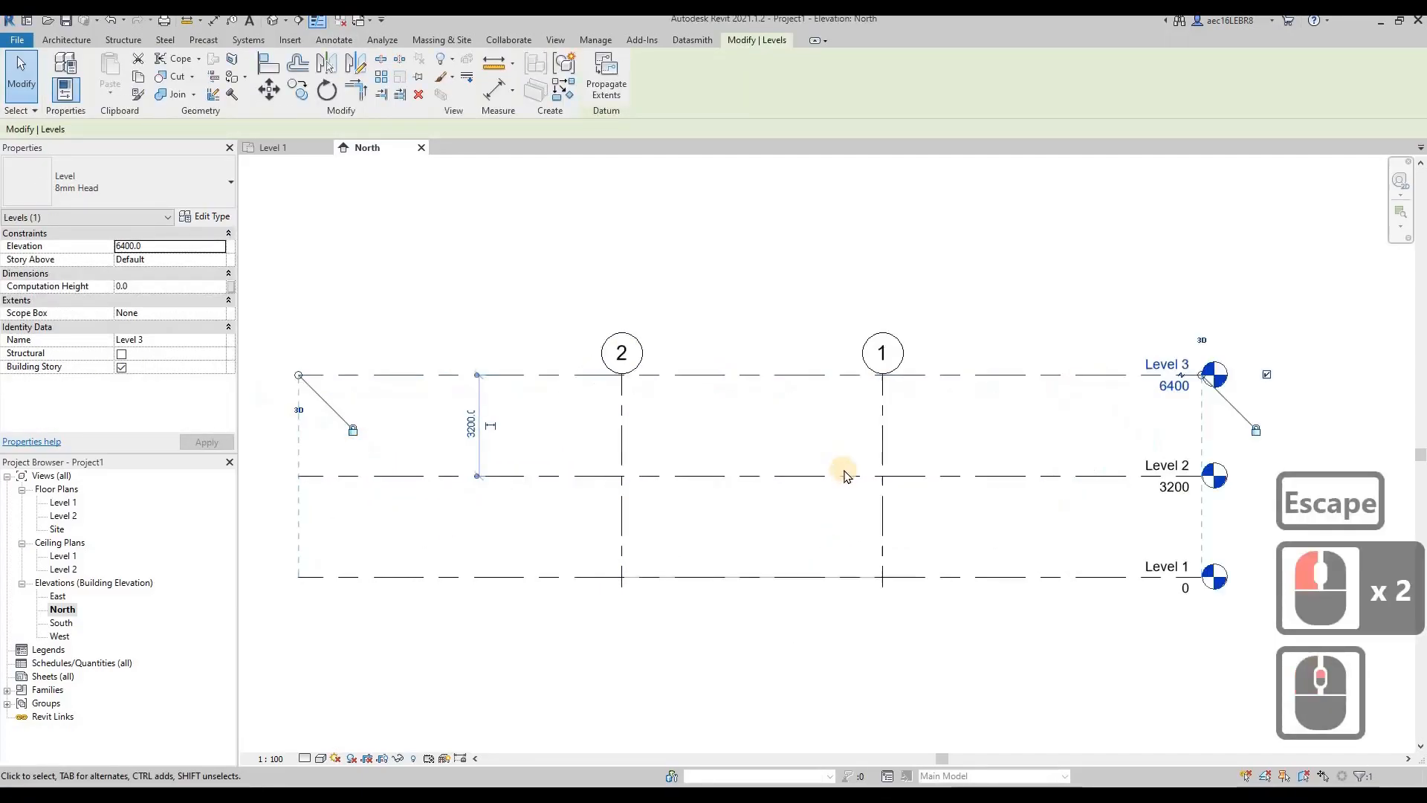
{"action": "left_click", "coordinate": [1025, 468]}
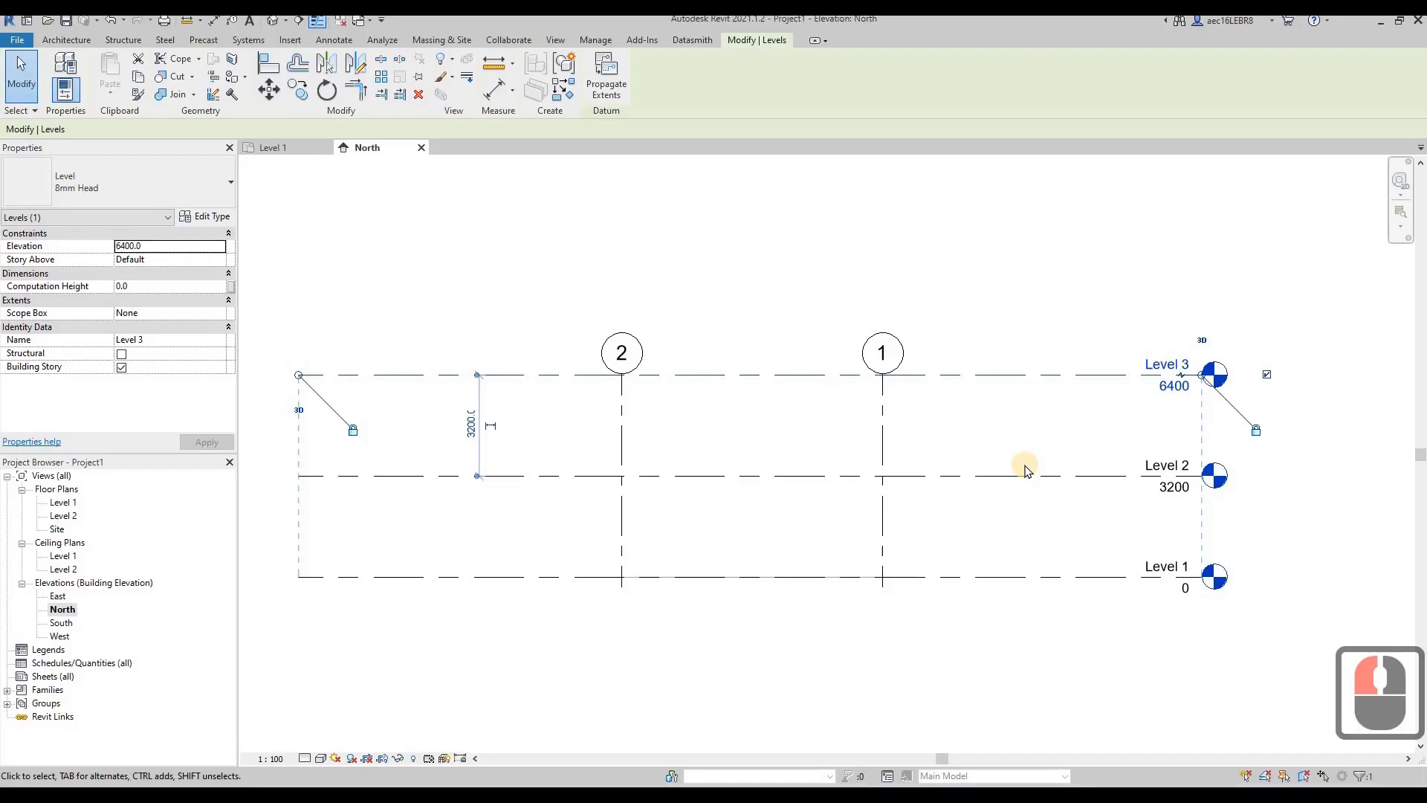
{"action": "key", "text": "Delete"}
{"action": "key", "text": "Escape"}
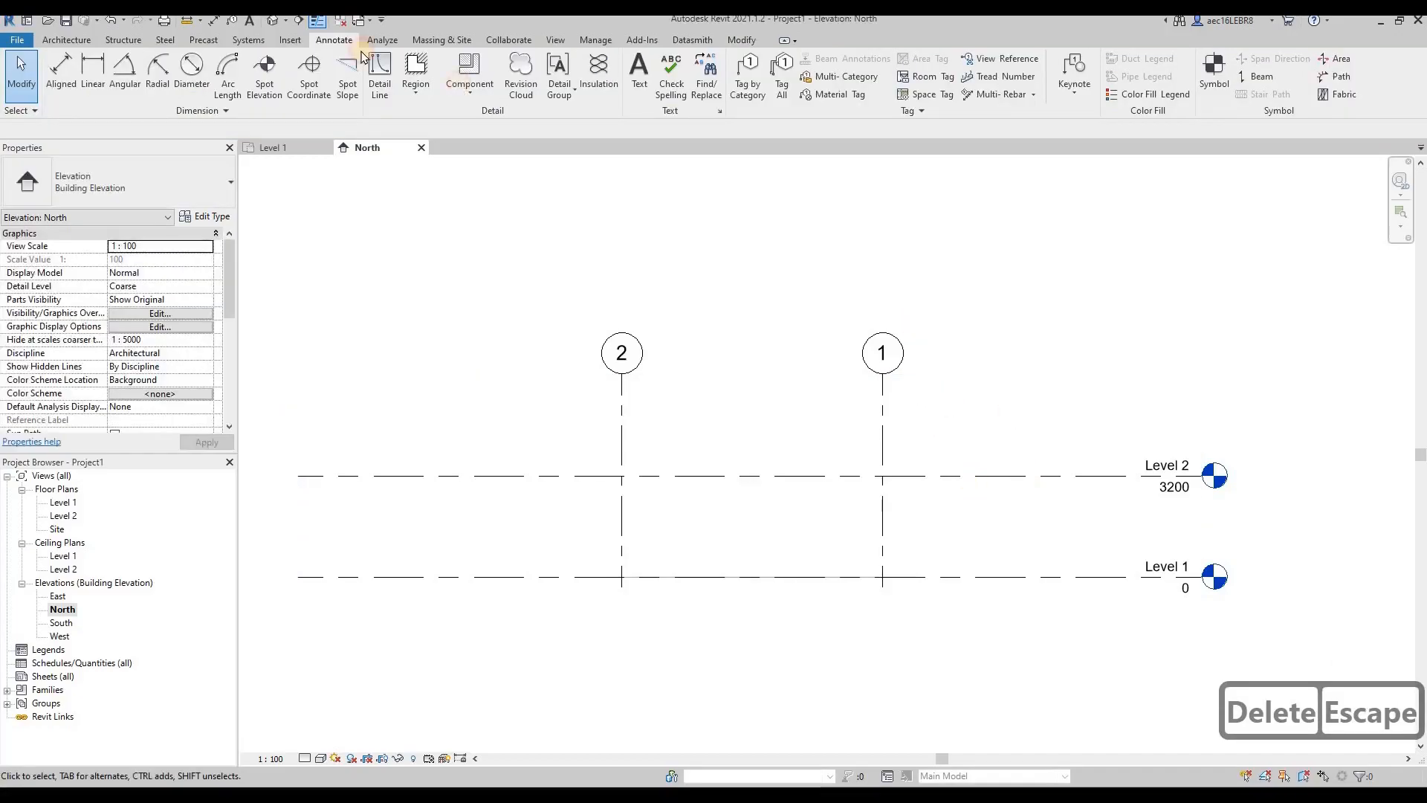
{"action": "left_click", "coordinate": [363, 57]}
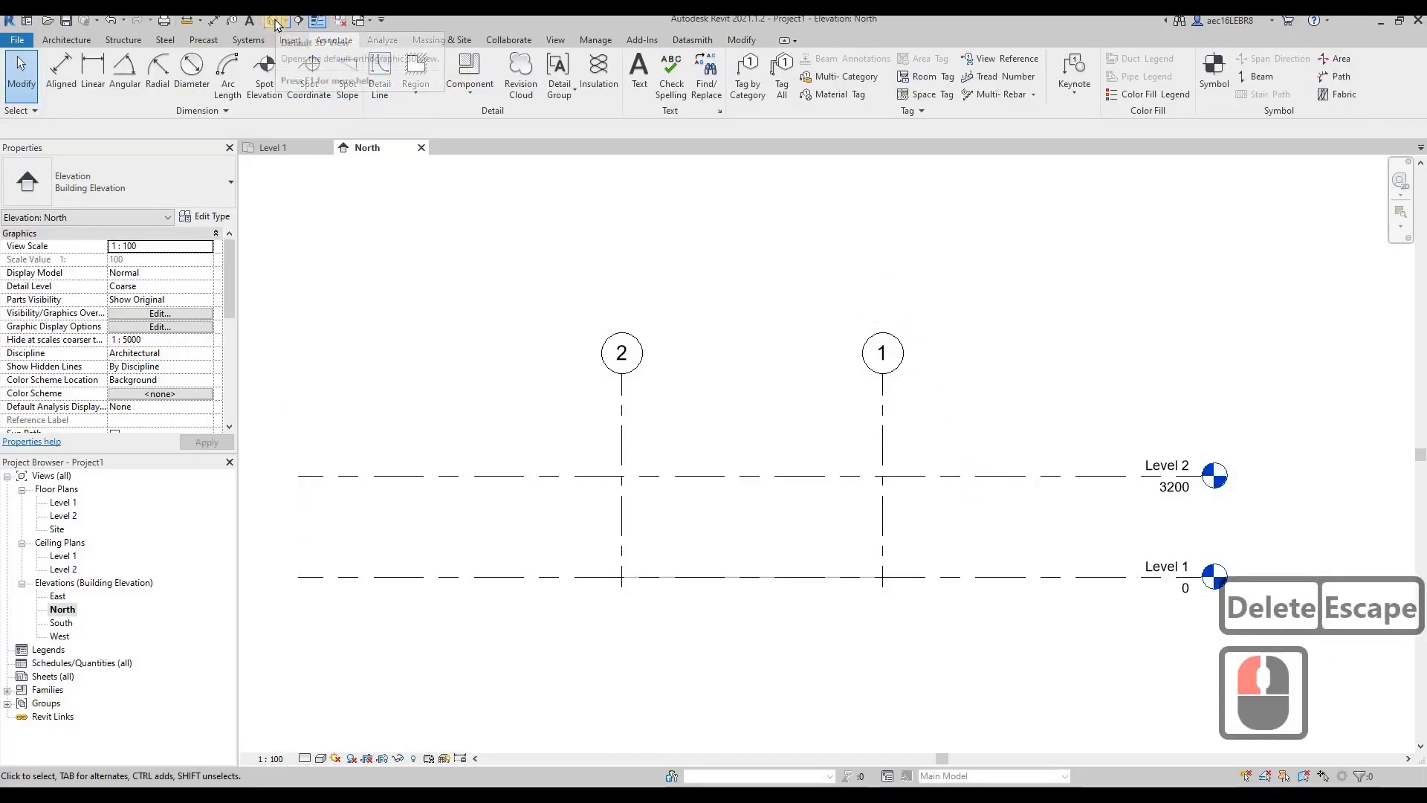
{"action": "left_click", "coordinate": [1067, 407]}
{"action": "left_click", "coordinate": [440, 348]}
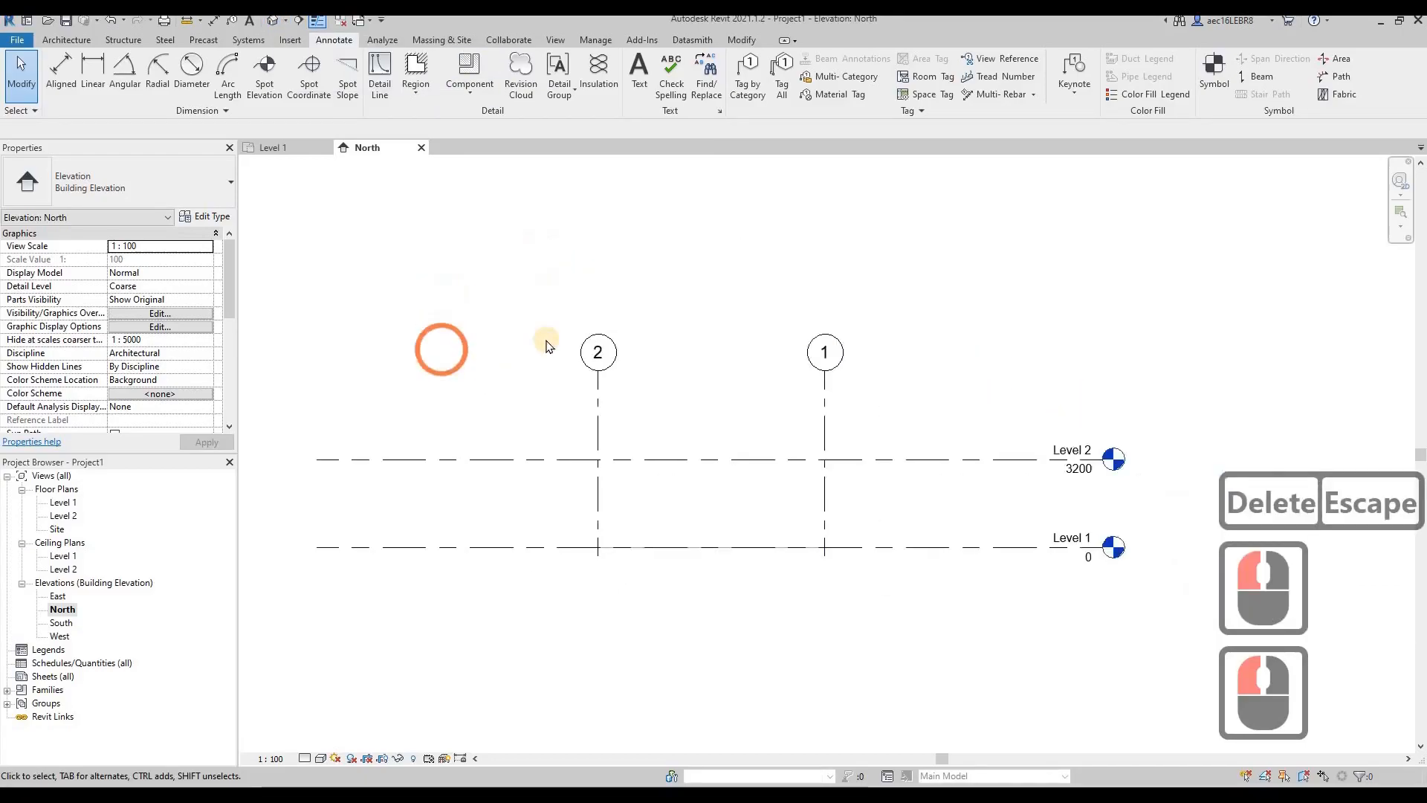
Step: Review the levels and grid lines in the North, East, South and West elevation views
{"action": "scroll", "coordinate": [460, 357], "scroll_direction": "down", "scroll_amount": 6}
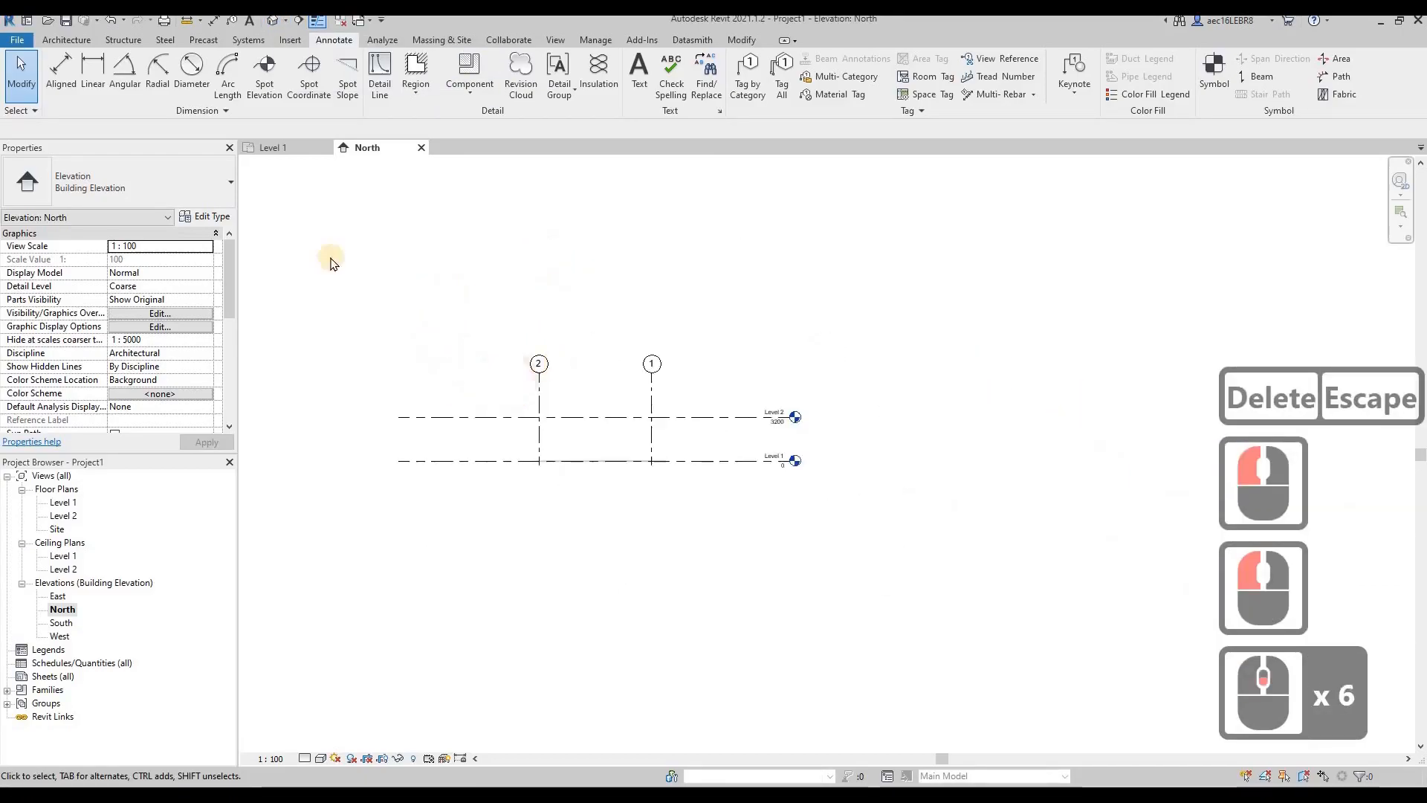
{"action": "double_click", "coordinate": [59, 596]}
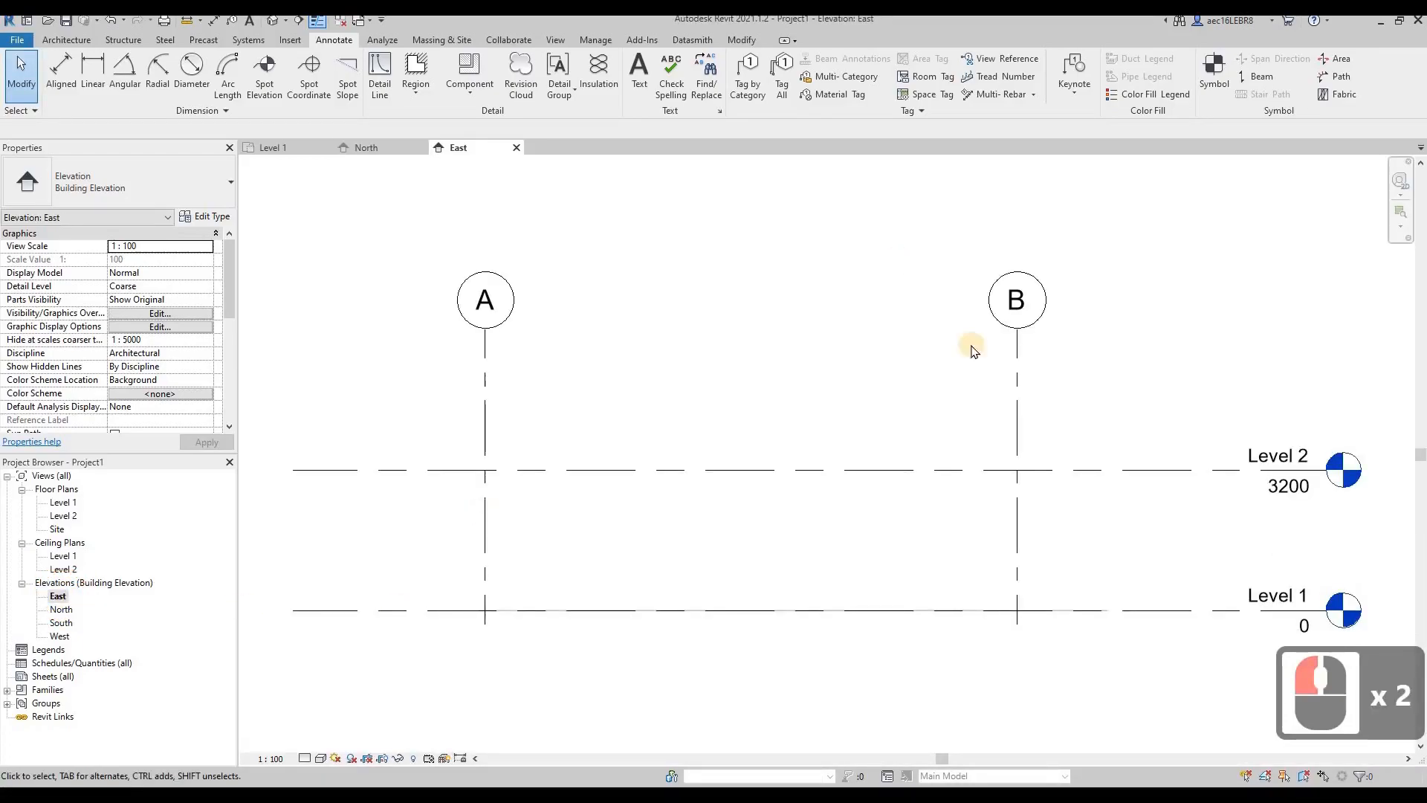
{"action": "scroll", "coordinate": [738, 431], "scroll_direction": "down", "scroll_amount": 3}
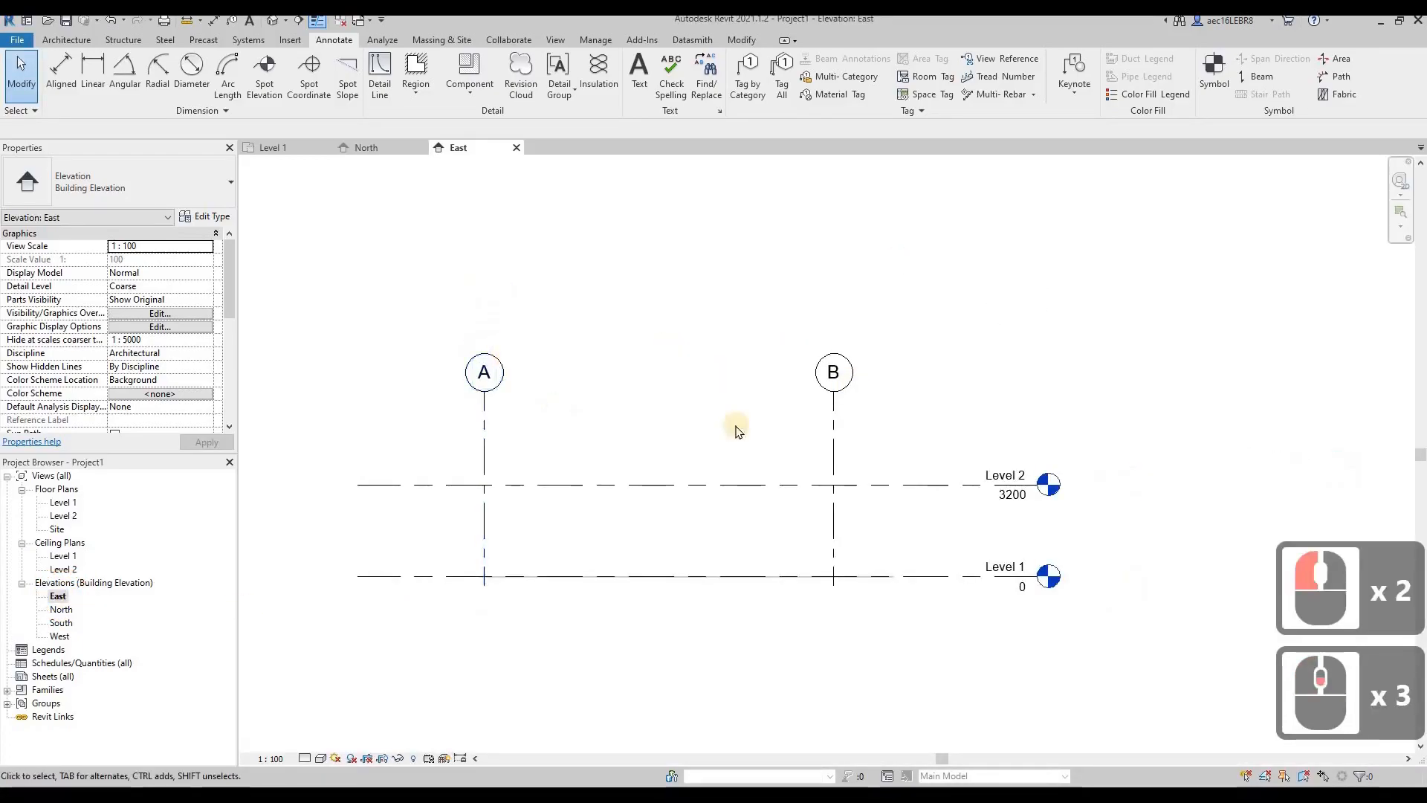
{"action": "double_click", "coordinate": [61, 623]}
{"action": "double_click", "coordinate": [59, 636]}
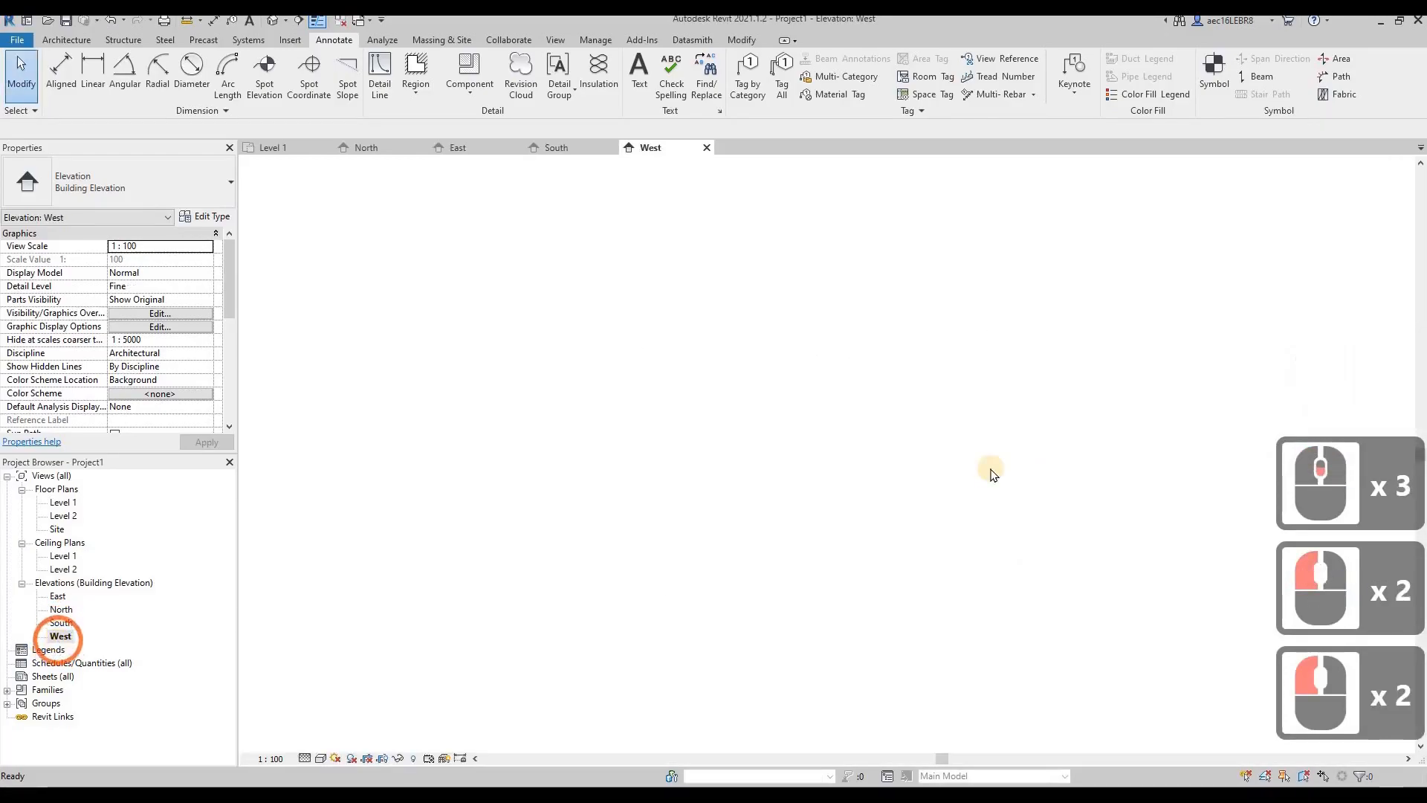
{"action": "scroll", "coordinate": [602, 486], "scroll_direction": "down", "scroll_amount": 4}
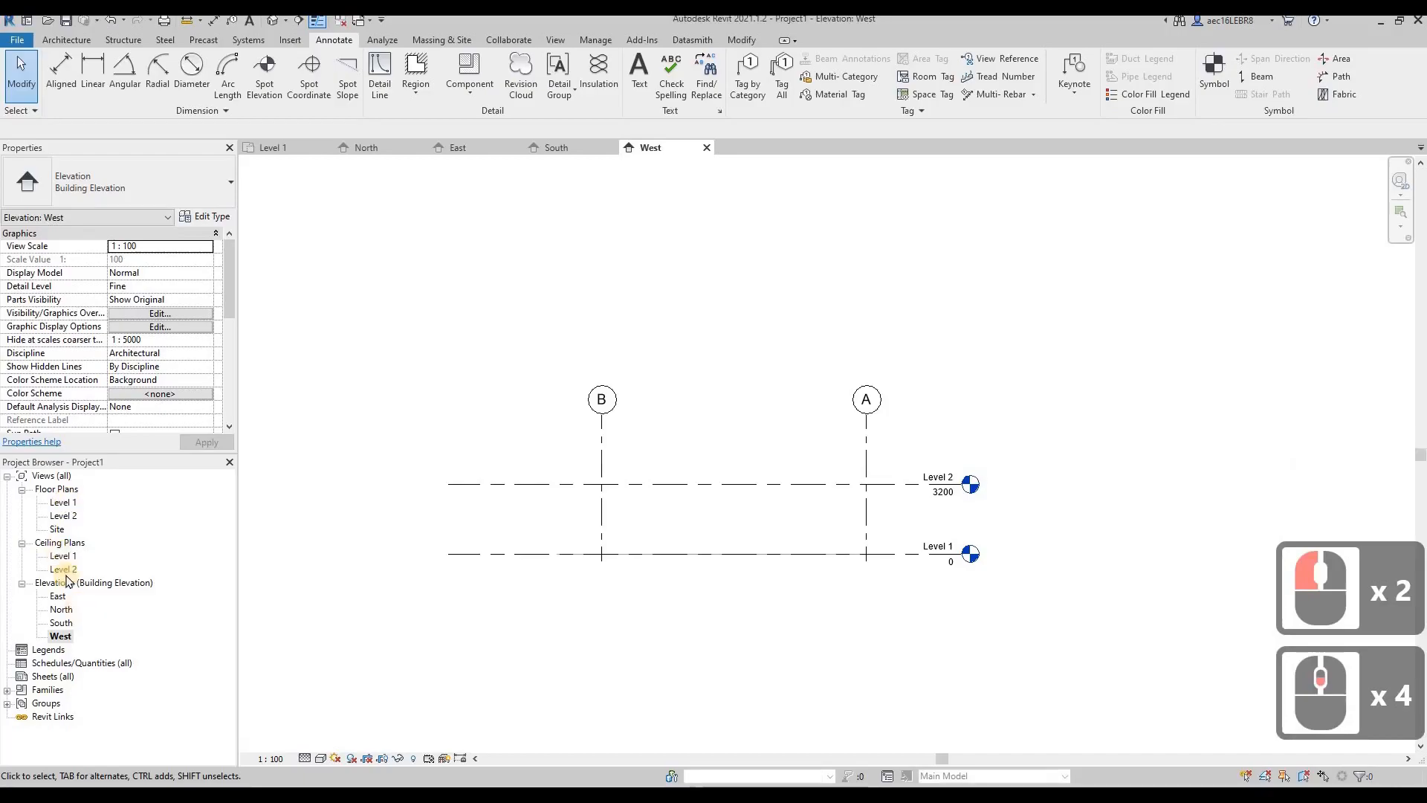
Step: Return to the Level 1 floor plan and inspect the view lines of the elevation markers around the building
{"action": "double_click", "coordinate": [69, 505]}
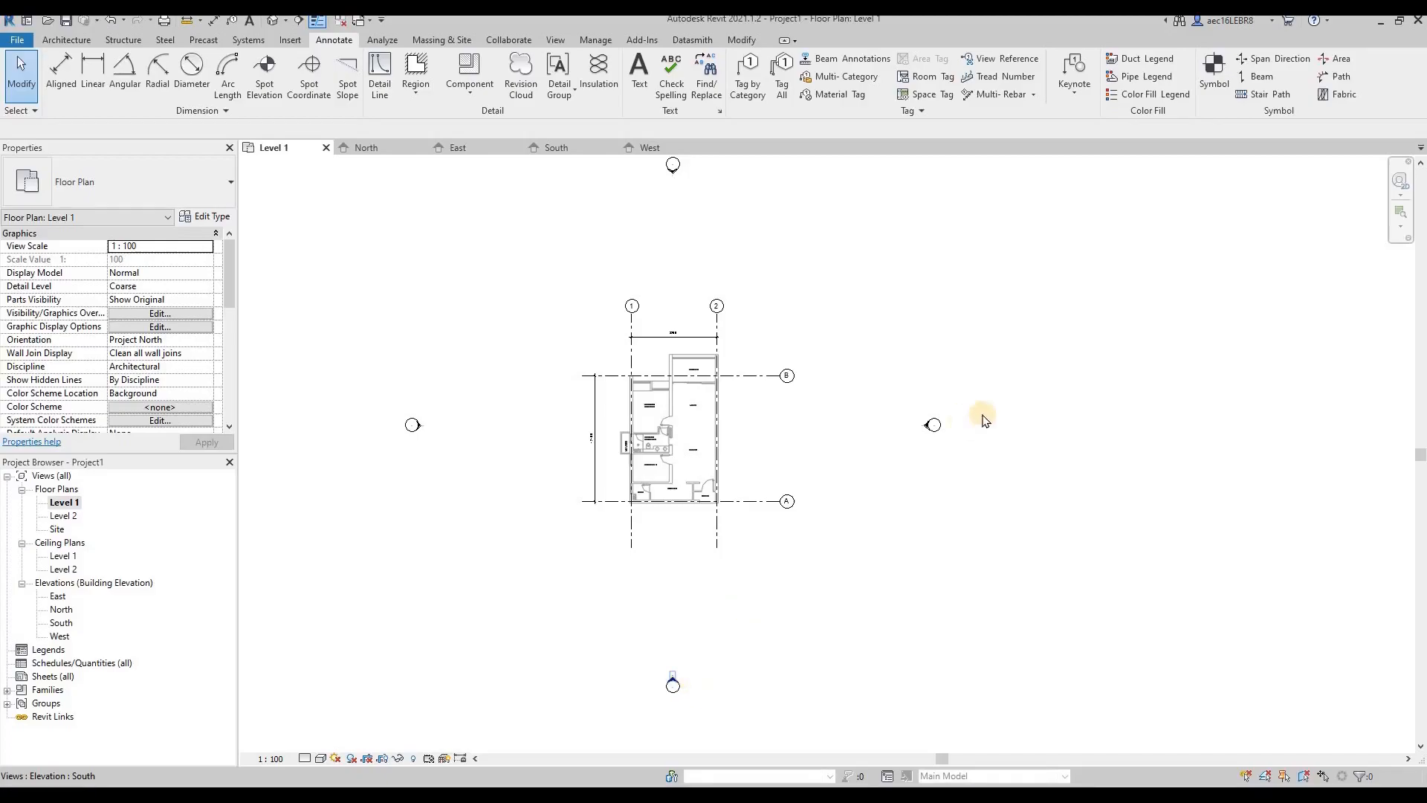
{"action": "left_click", "coordinate": [925, 425]}
{"action": "left_click", "coordinate": [413, 425]}
{"action": "left_click", "coordinate": [693, 377]}
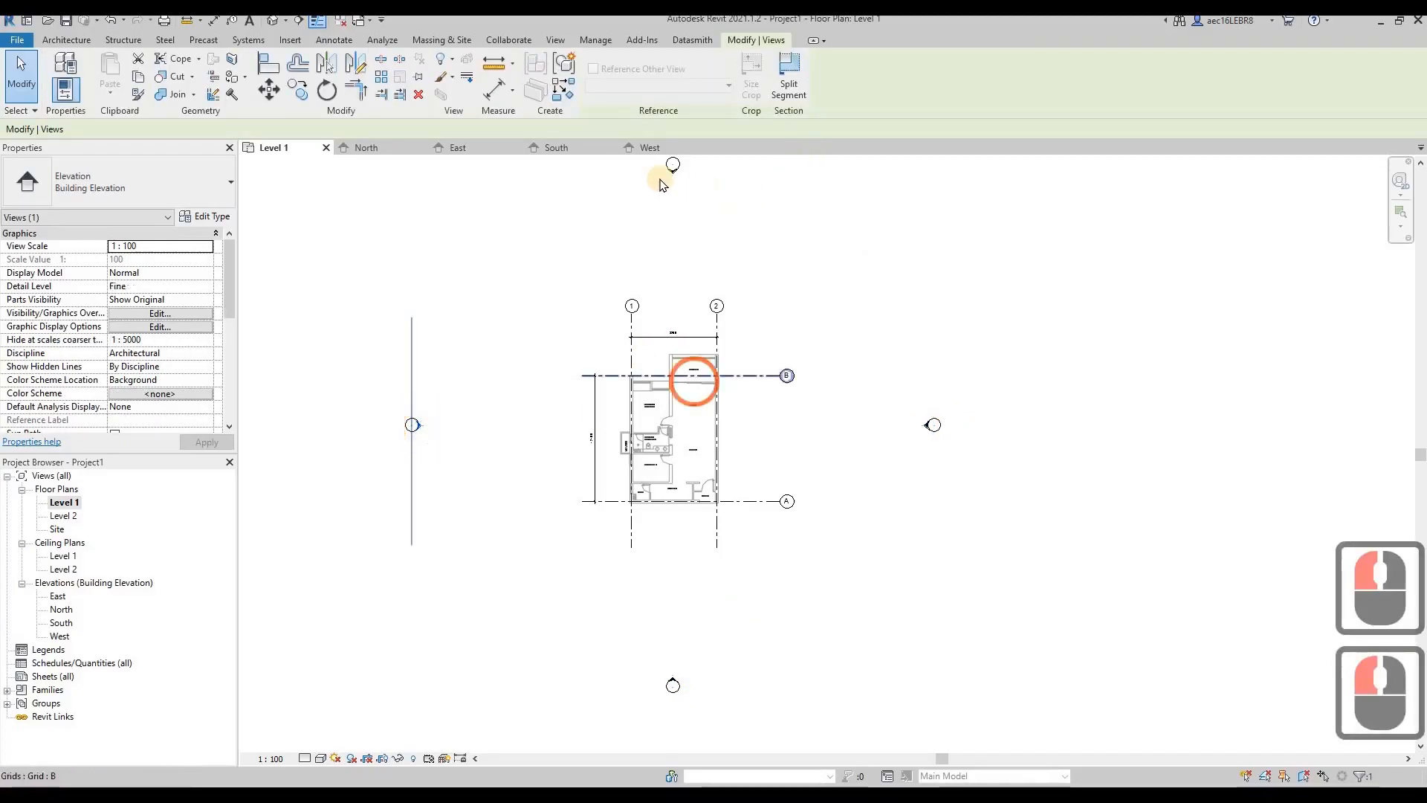
{"action": "key", "text": "Escape"}
{"action": "left_click", "coordinate": [673, 682]}
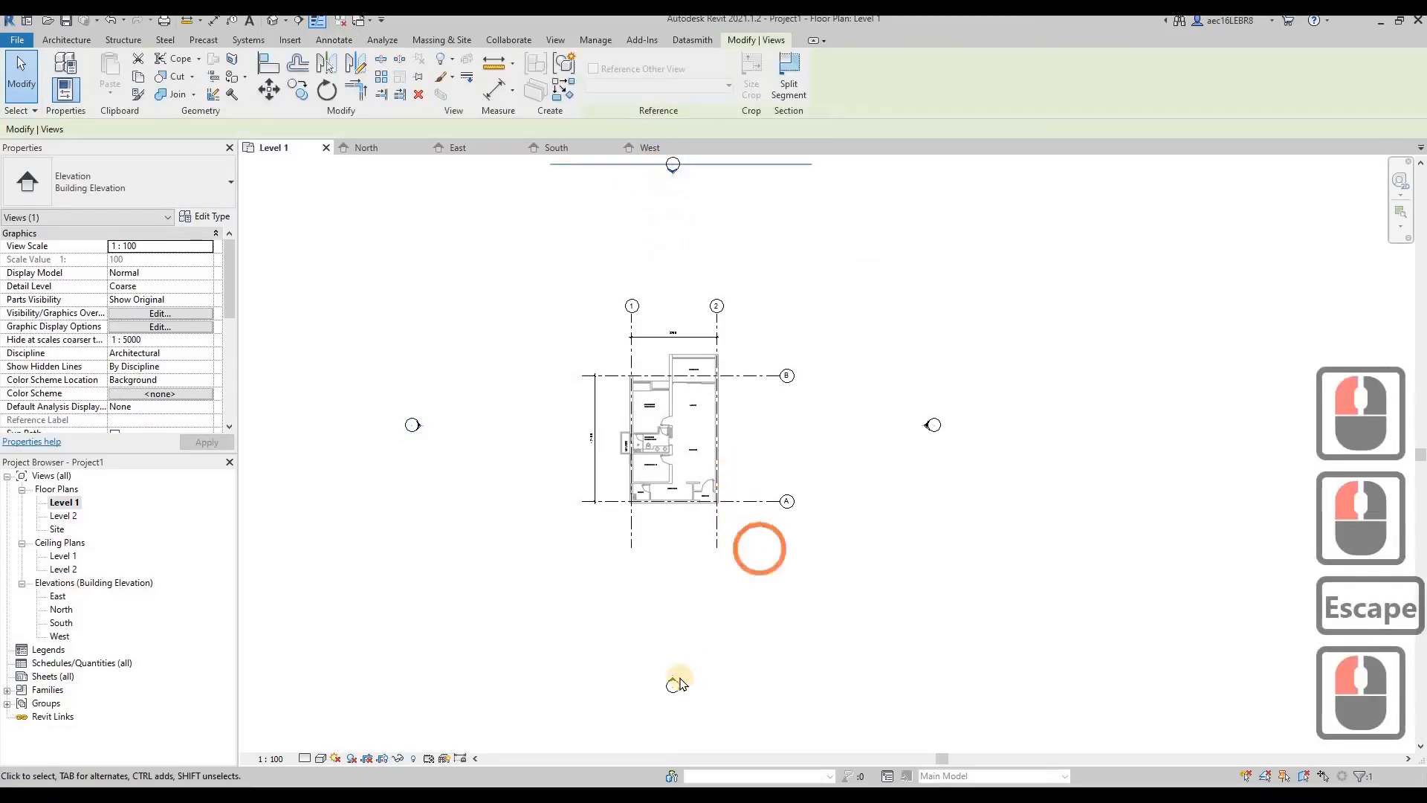
{"action": "key", "text": "Escape"}
{"action": "left_click", "coordinate": [673, 682]}
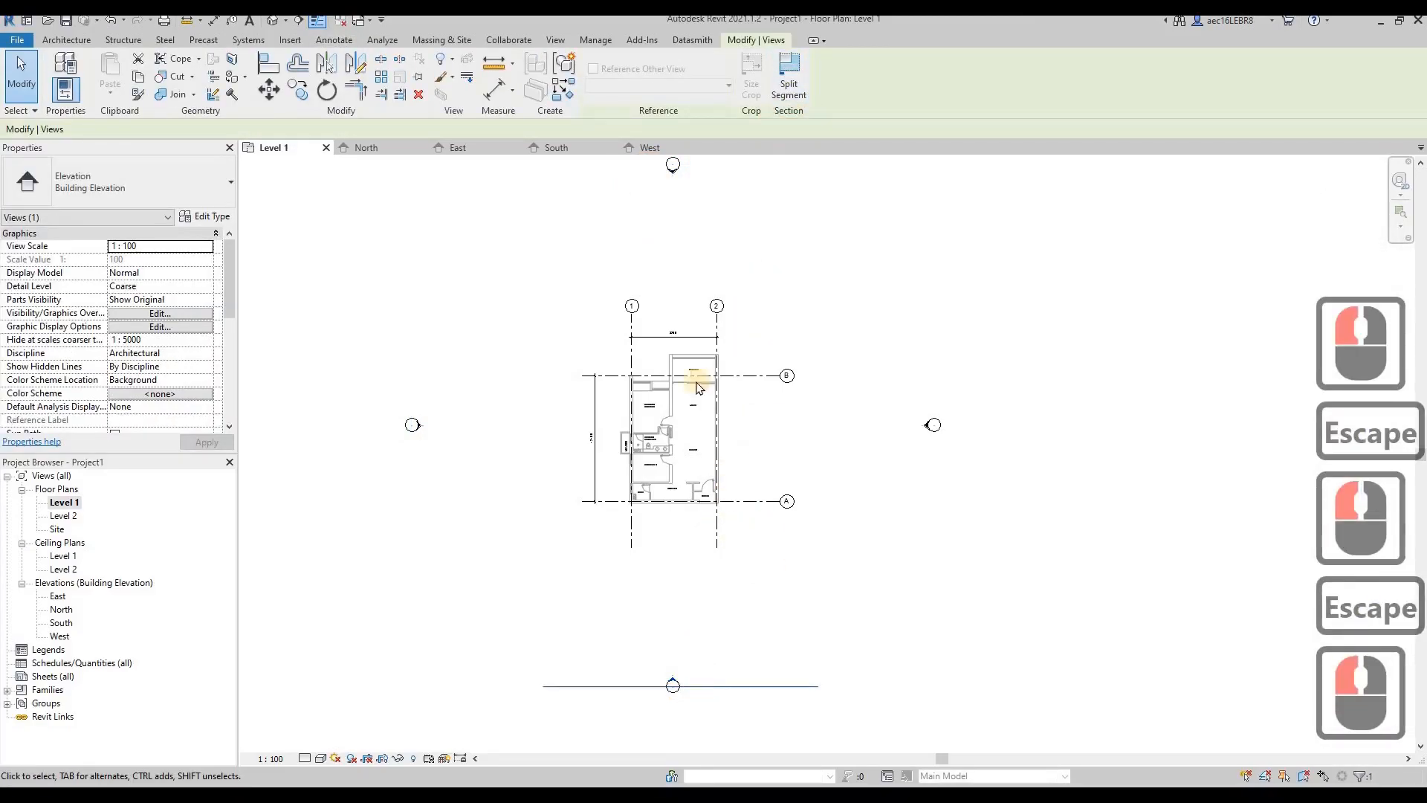
{"action": "scroll", "coordinate": [771, 372], "scroll_direction": "down", "scroll_amount": 3}
{"action": "scroll", "coordinate": [770, 372], "scroll_direction": "up", "scroll_amount": 4}
{"action": "left_click", "coordinate": [960, 306]}
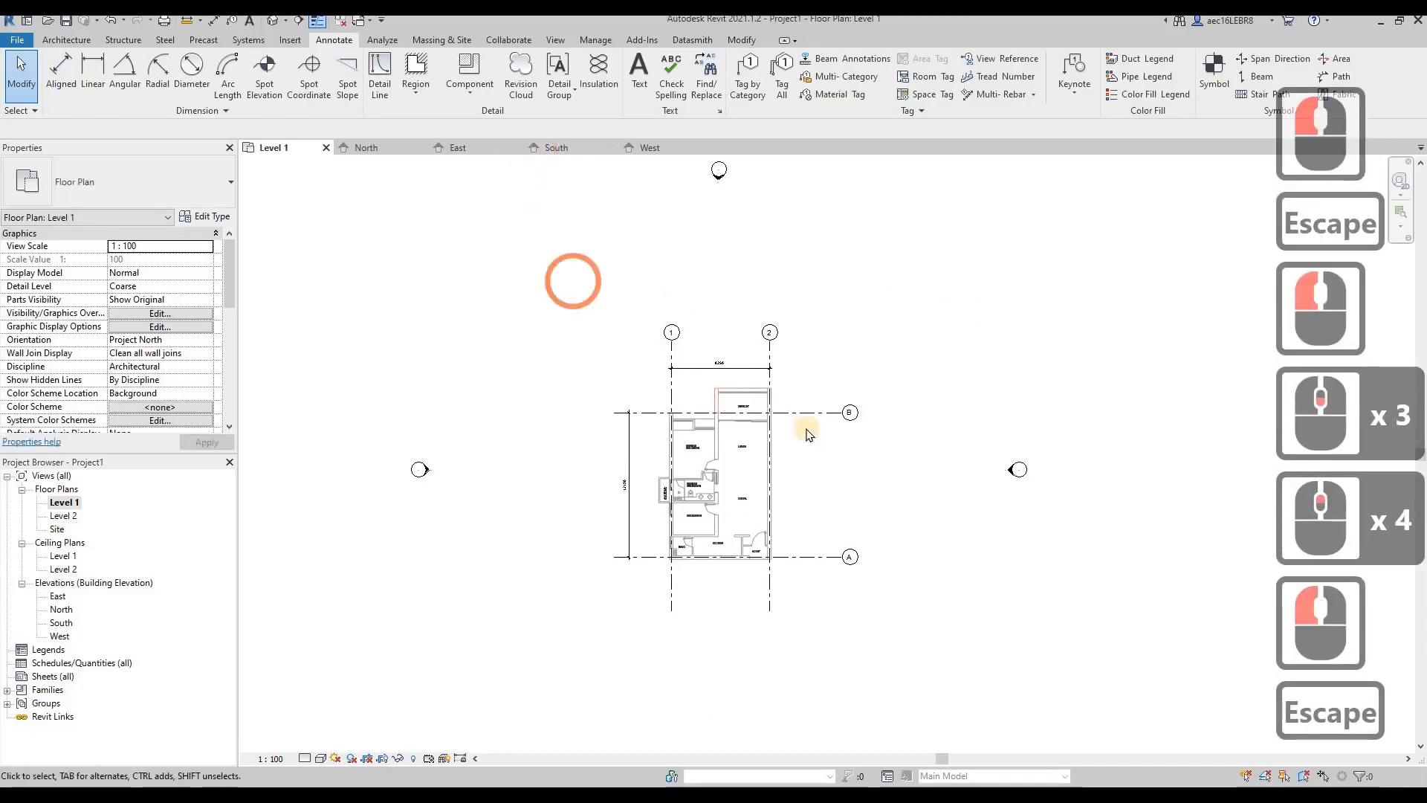
{"action": "key", "text": "Escape"}
{"action": "scroll", "coordinate": [833, 581], "scroll_direction": "up", "scroll_amount": 3}
{"action": "scroll", "coordinate": [826, 428], "scroll_direction": "down", "scroll_amount": 1}
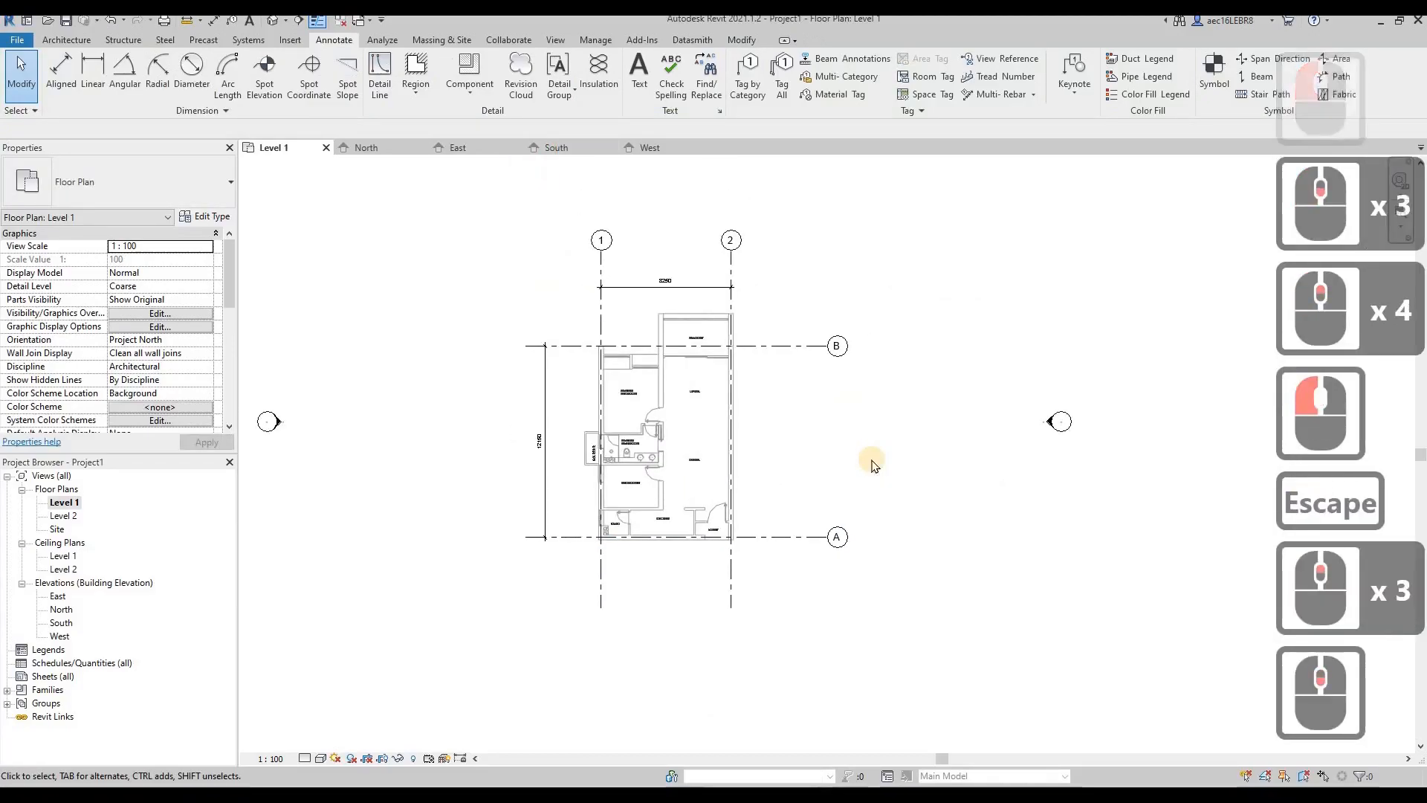
{"action": "middle_click_drag", "start_coordinate": [872, 460], "coordinate": [921, 497]}
{"action": "left_click", "coordinate": [709, 427]}
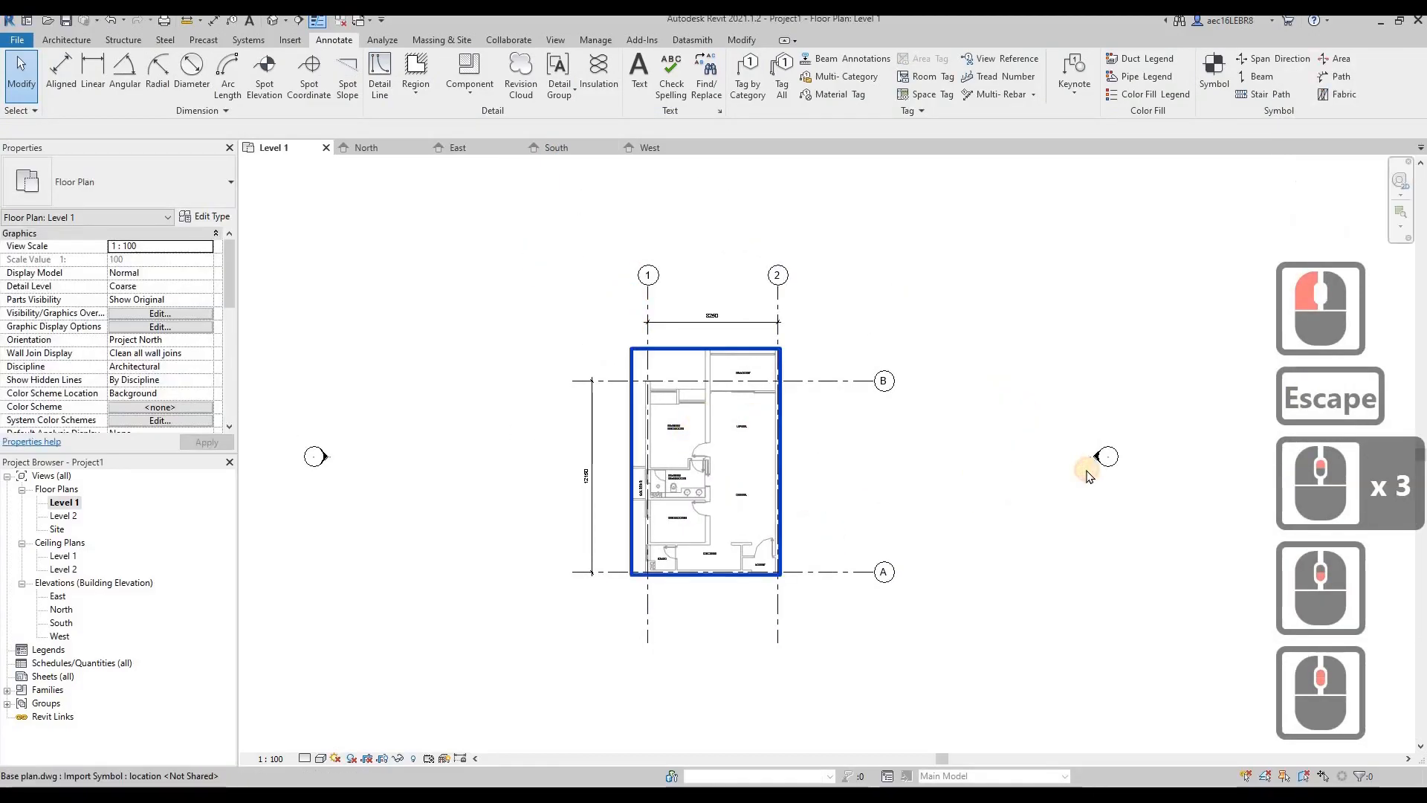
{"action": "key", "text": "Escape"}
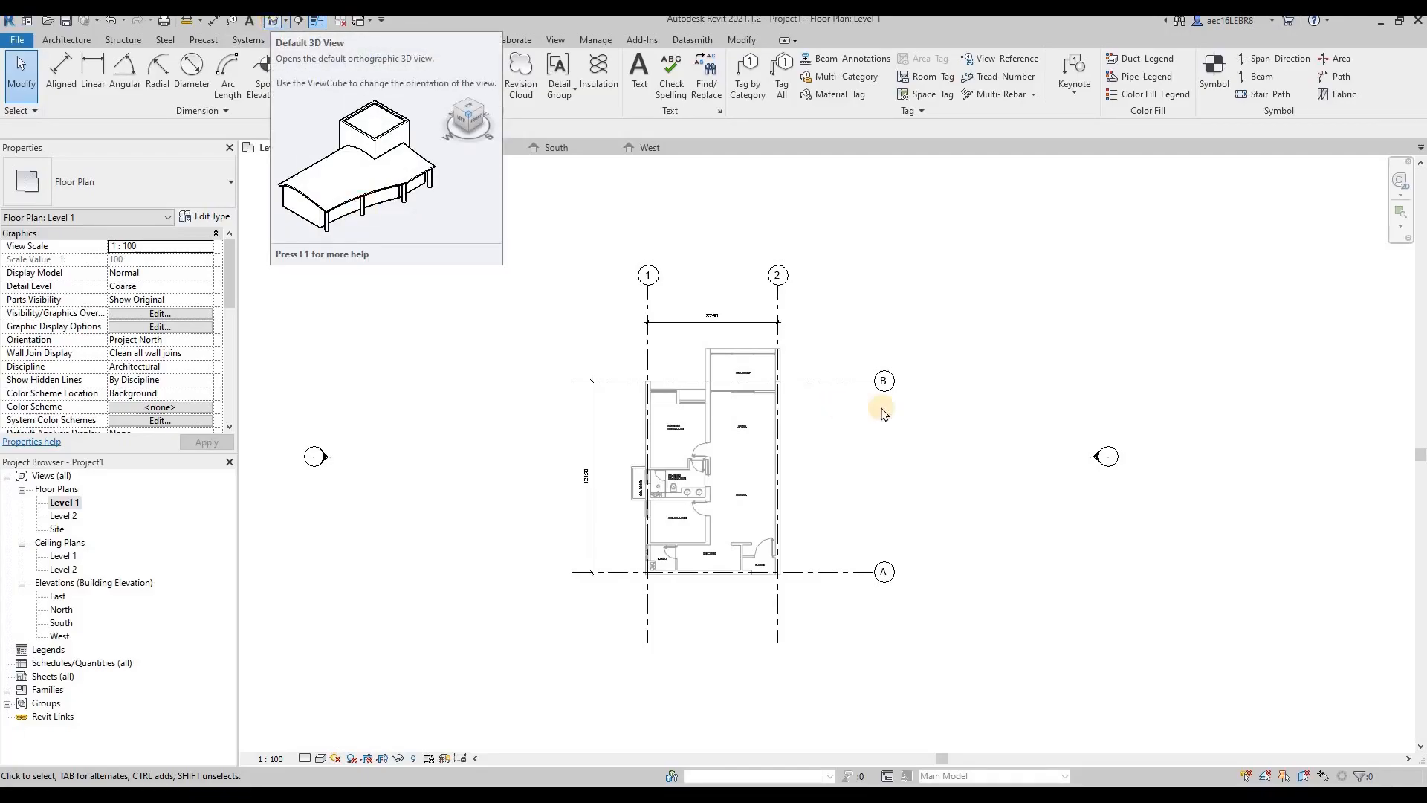
Step: Open the default 3D view and examine the imported Base plan.dwg against the two levels from several angles
{"action": "scroll", "coordinate": [758, 446], "scroll_direction": "down", "scroll_amount": 4}
{"action": "middle_click_drag", "start_coordinate": [1015, 413], "coordinate": [840, 478], "text": "shift"}
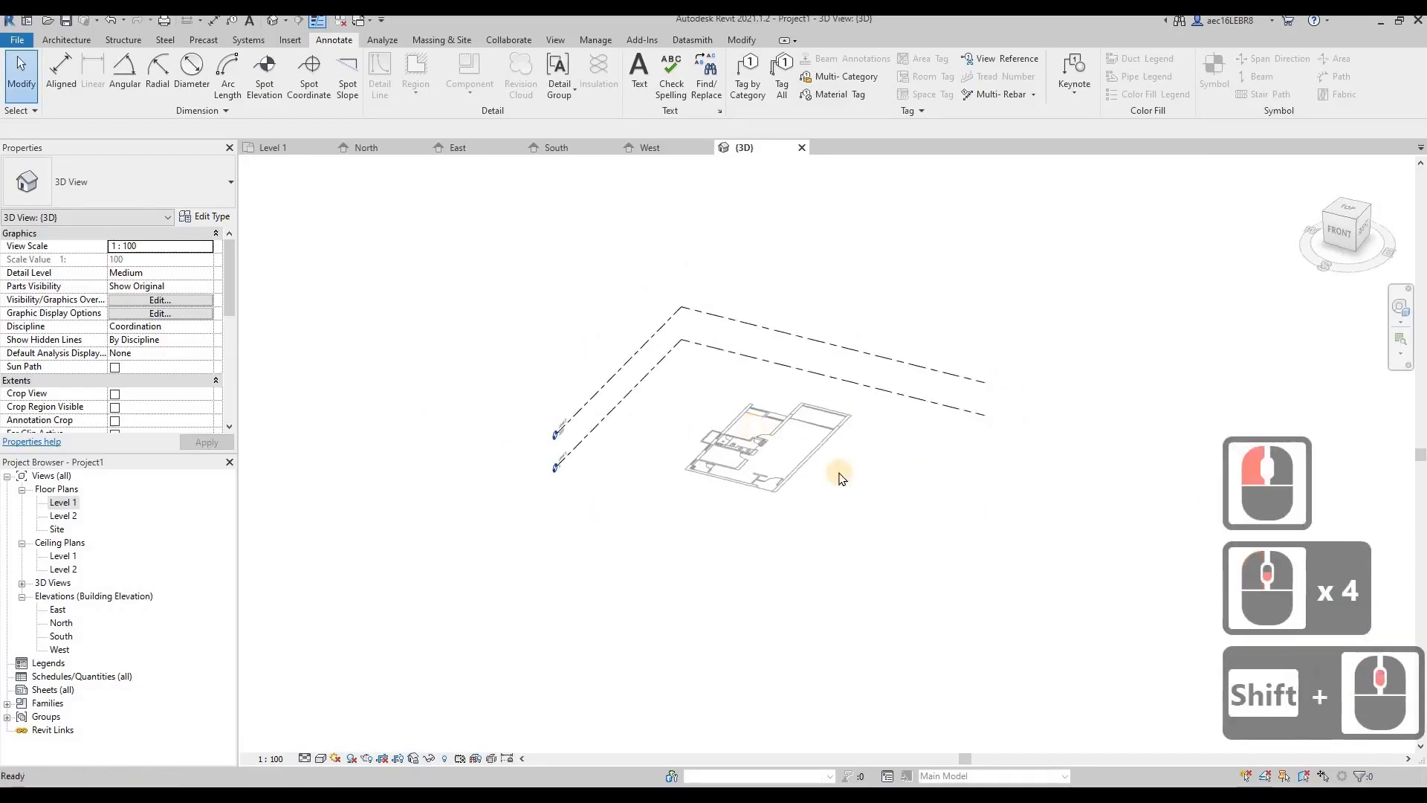
{"action": "scroll", "coordinate": [792, 449], "scroll_direction": "up", "scroll_amount": 3}
{"action": "left_click", "coordinate": [1034, 572]}
{"action": "middle_click_drag", "start_coordinate": [1034, 573], "coordinate": [491, 480], "text": "shift"}
{"action": "middle_click_drag", "start_coordinate": [611, 499], "coordinate": [983, 506], "text": "shift"}
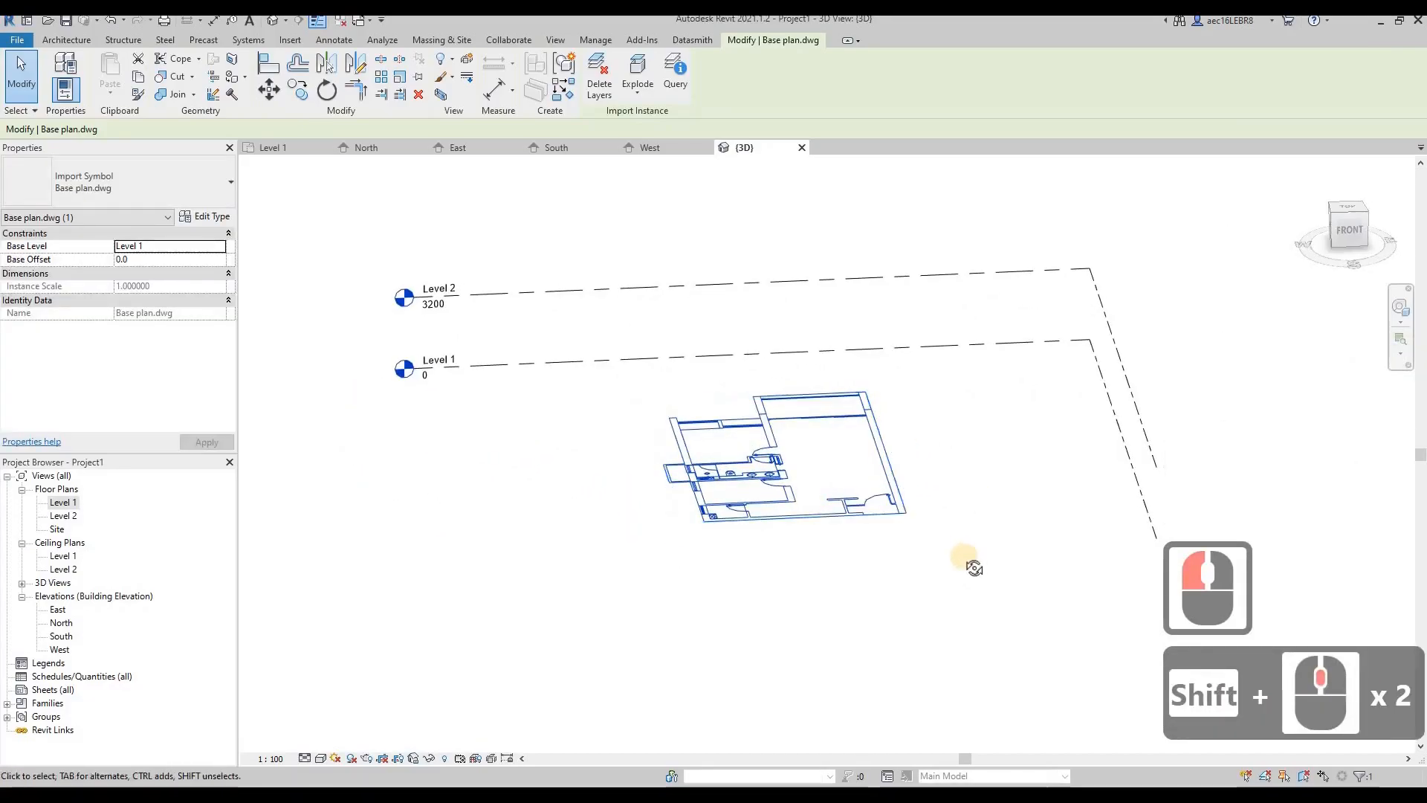
{"action": "middle_click_drag", "start_coordinate": [971, 567], "coordinate": [961, 557], "text": "shift"}
{"action": "middle_click_drag", "start_coordinate": [1061, 376], "coordinate": [1003, 442], "text": "shift"}
Step: Save the model as a project file named MySampleProject-Architecture in the Online Training (Free) folder
{"action": "left_click", "coordinate": [18, 41]}
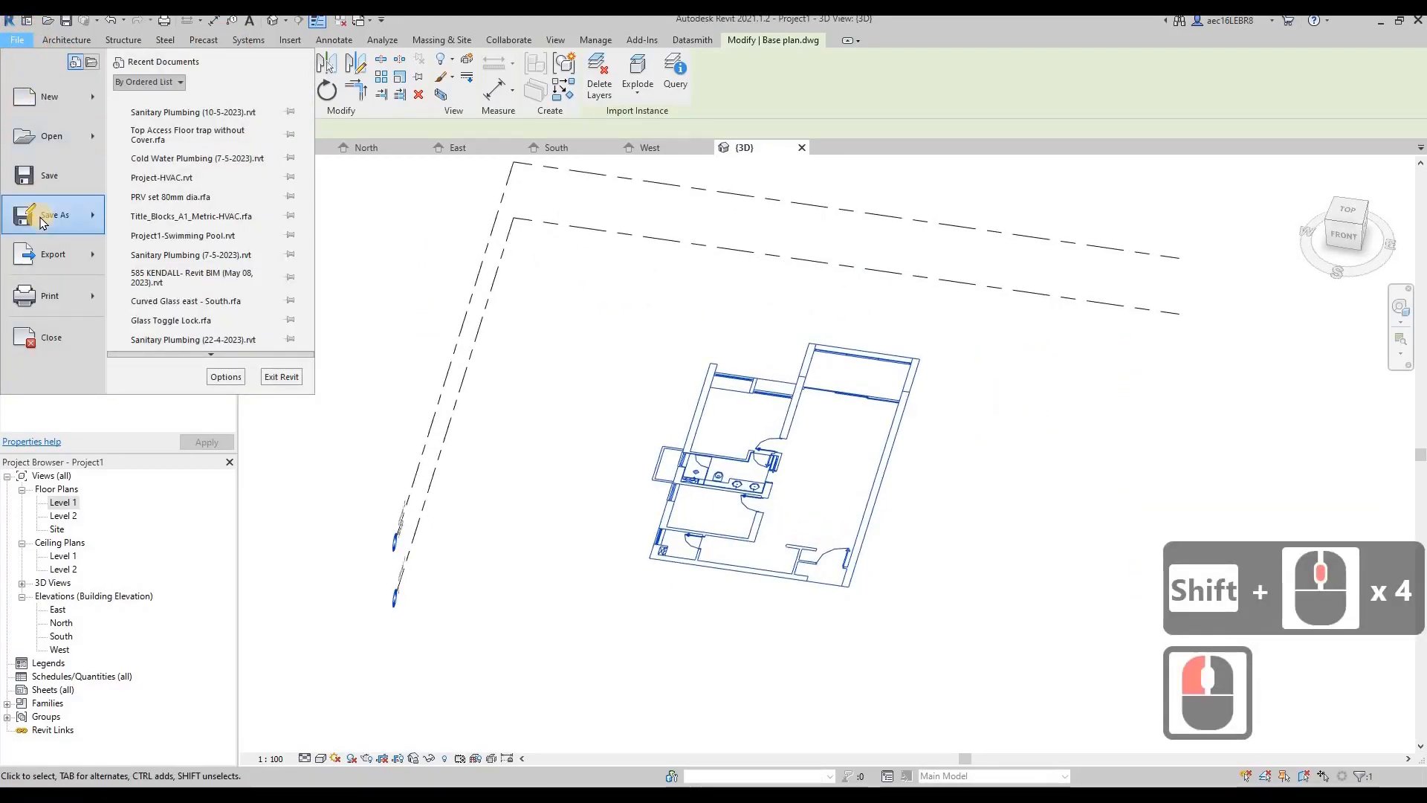
{"action": "mouse_move", "coordinate": [43, 222]}
{"action": "left_click", "coordinate": [223, 169]}
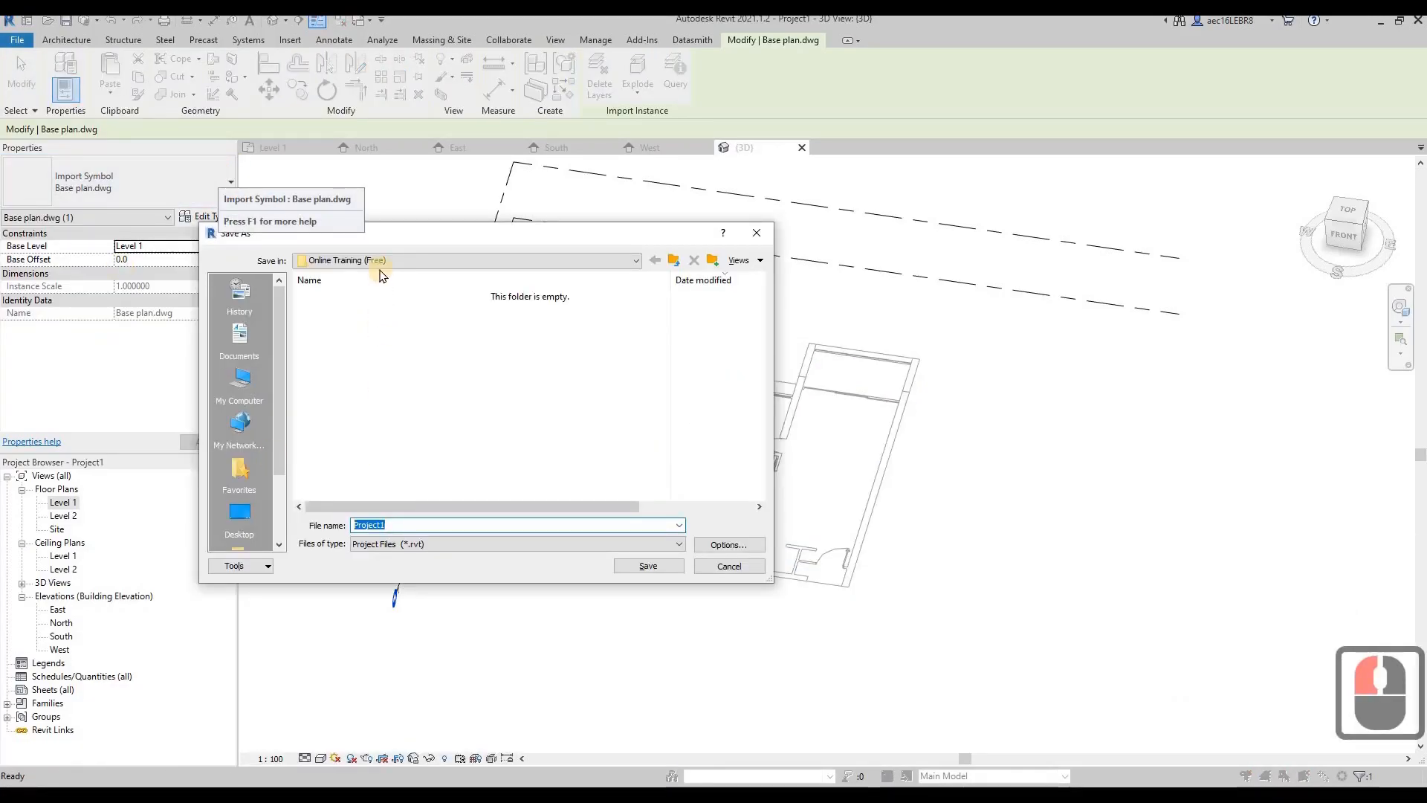
{"action": "left_click", "coordinate": [412, 525]}
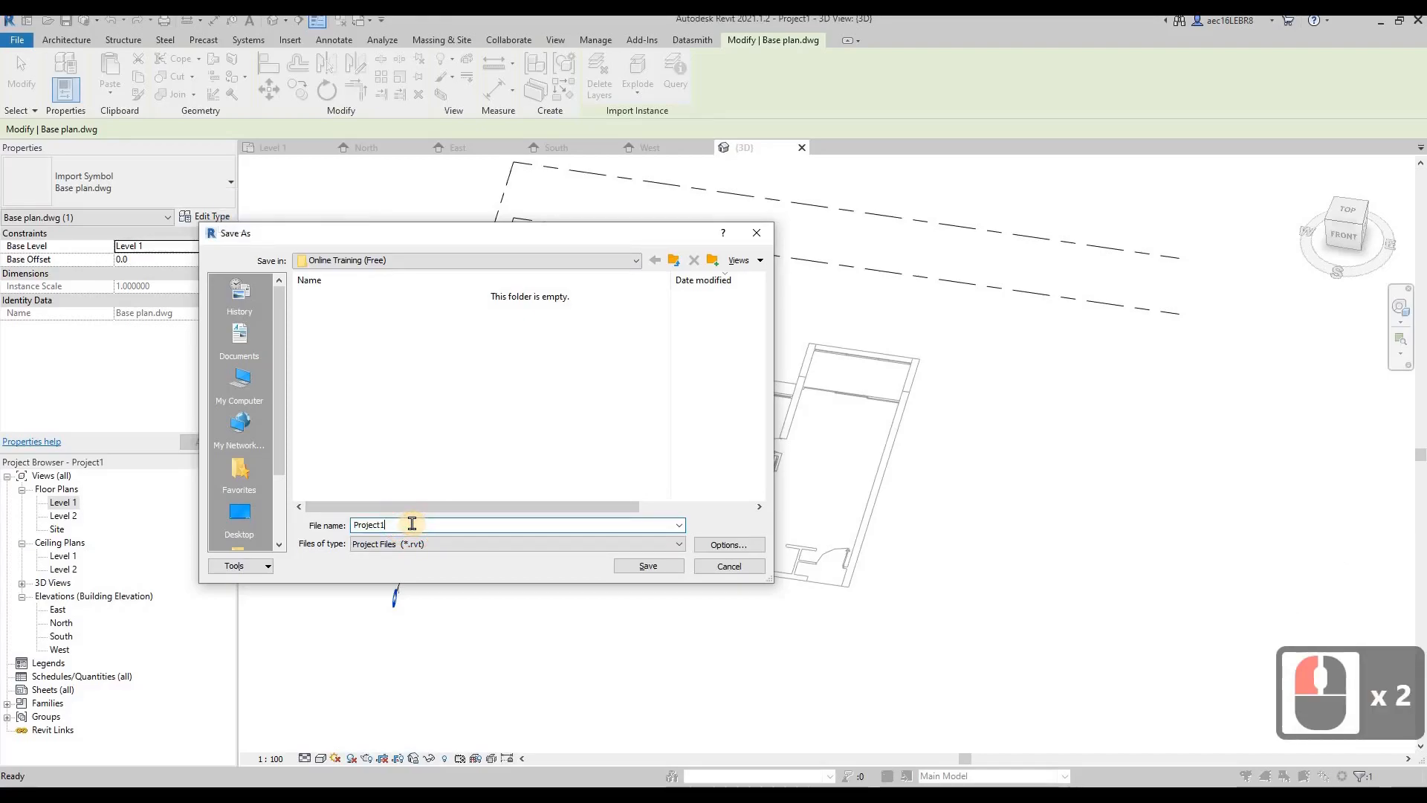
{"action": "key", "text": "BackSpace"}
{"action": "key", "text": "BackSpace"}
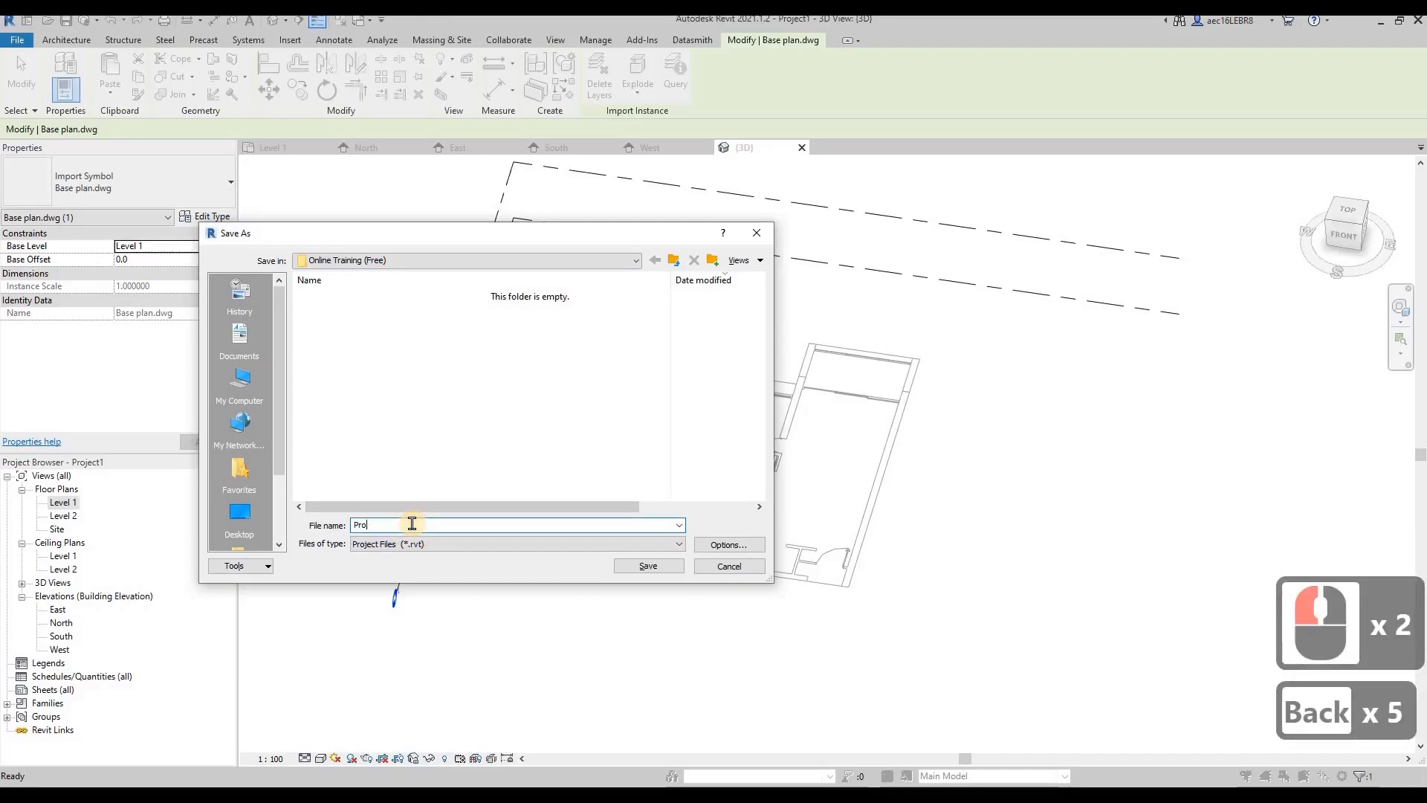
{"action": "type", "text": "My"}
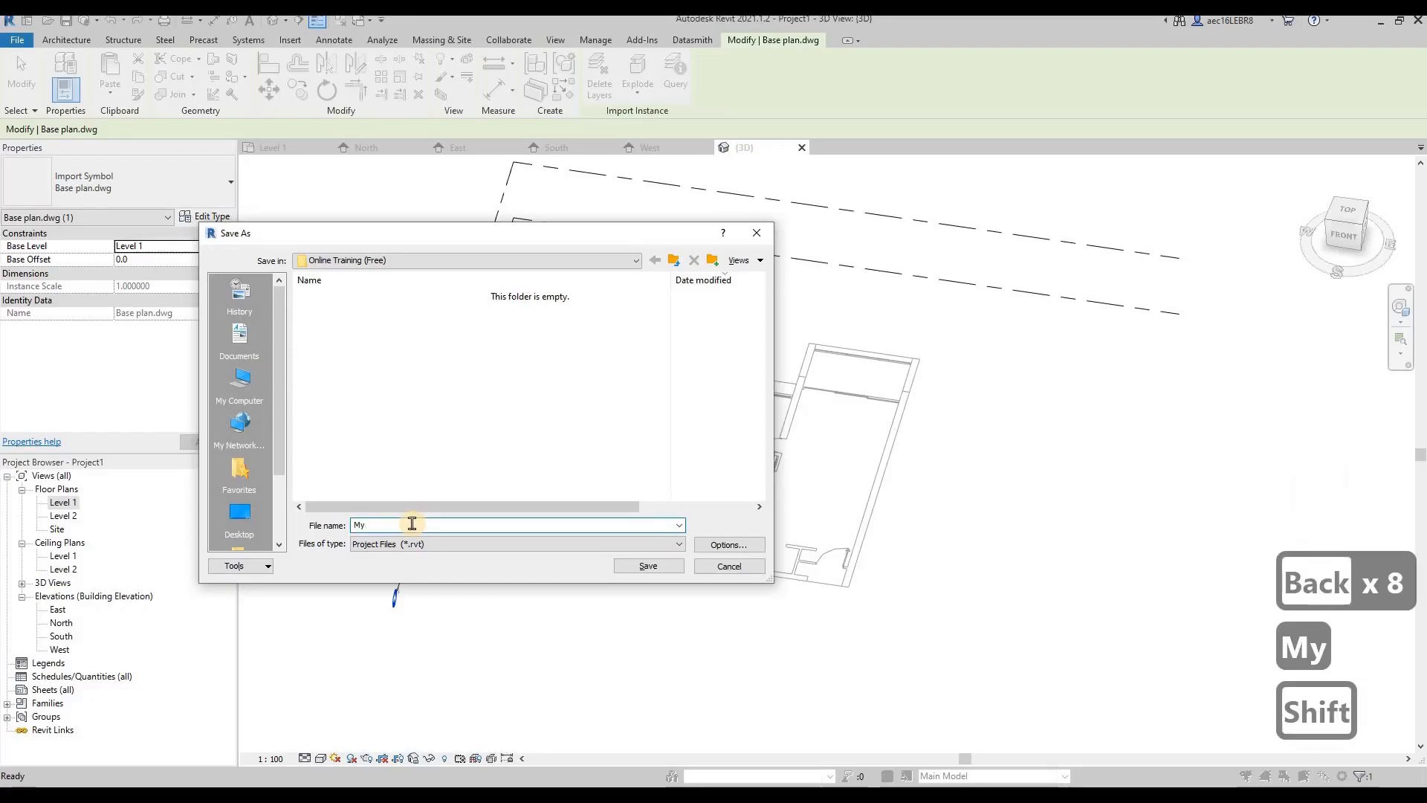
{"action": "type", "text": "SampleProject"}
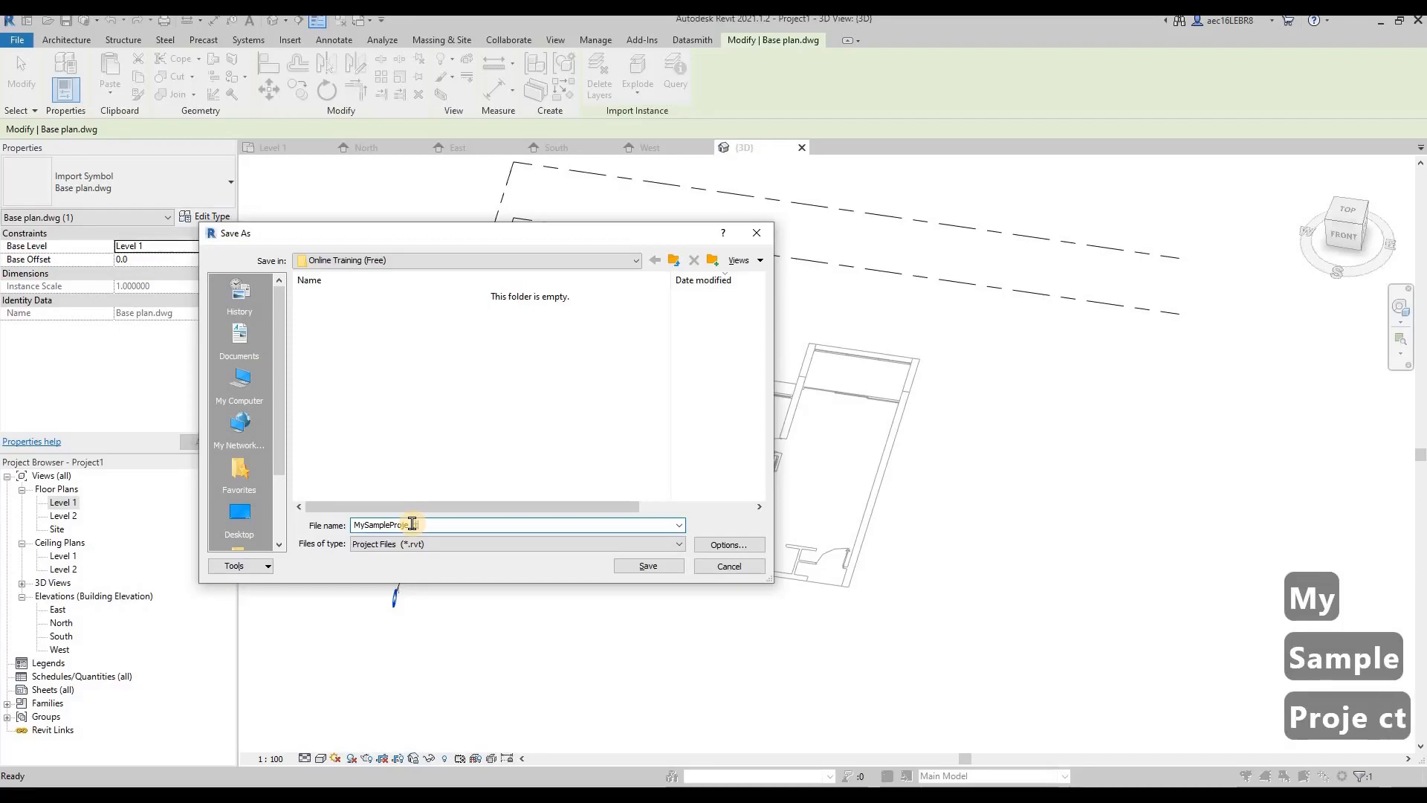
{"action": "key", "text": "BackSpace"}
{"action": "key", "text": "BackSpace"}
{"action": "key", "text": "BackSpace"}
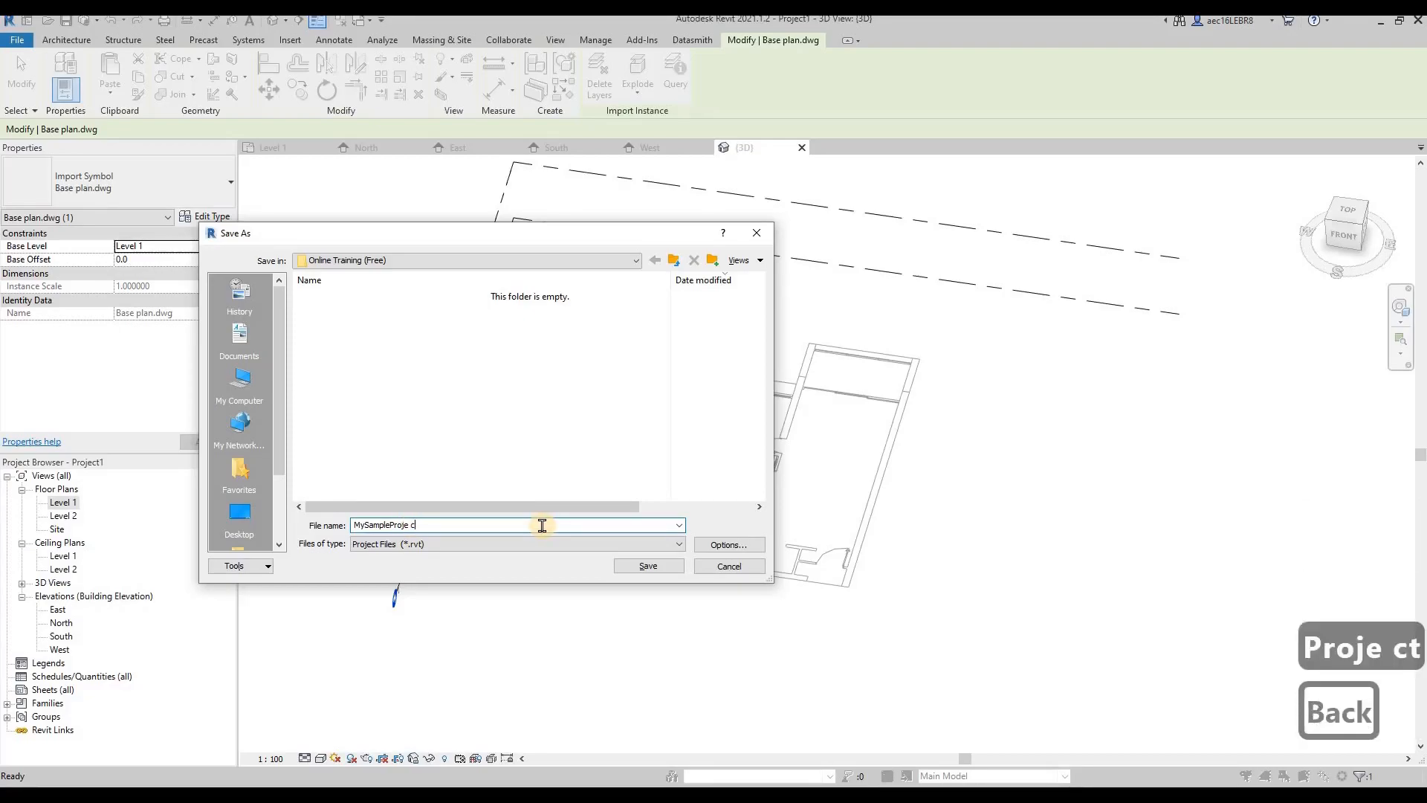
{"action": "type", "text": "ct"}
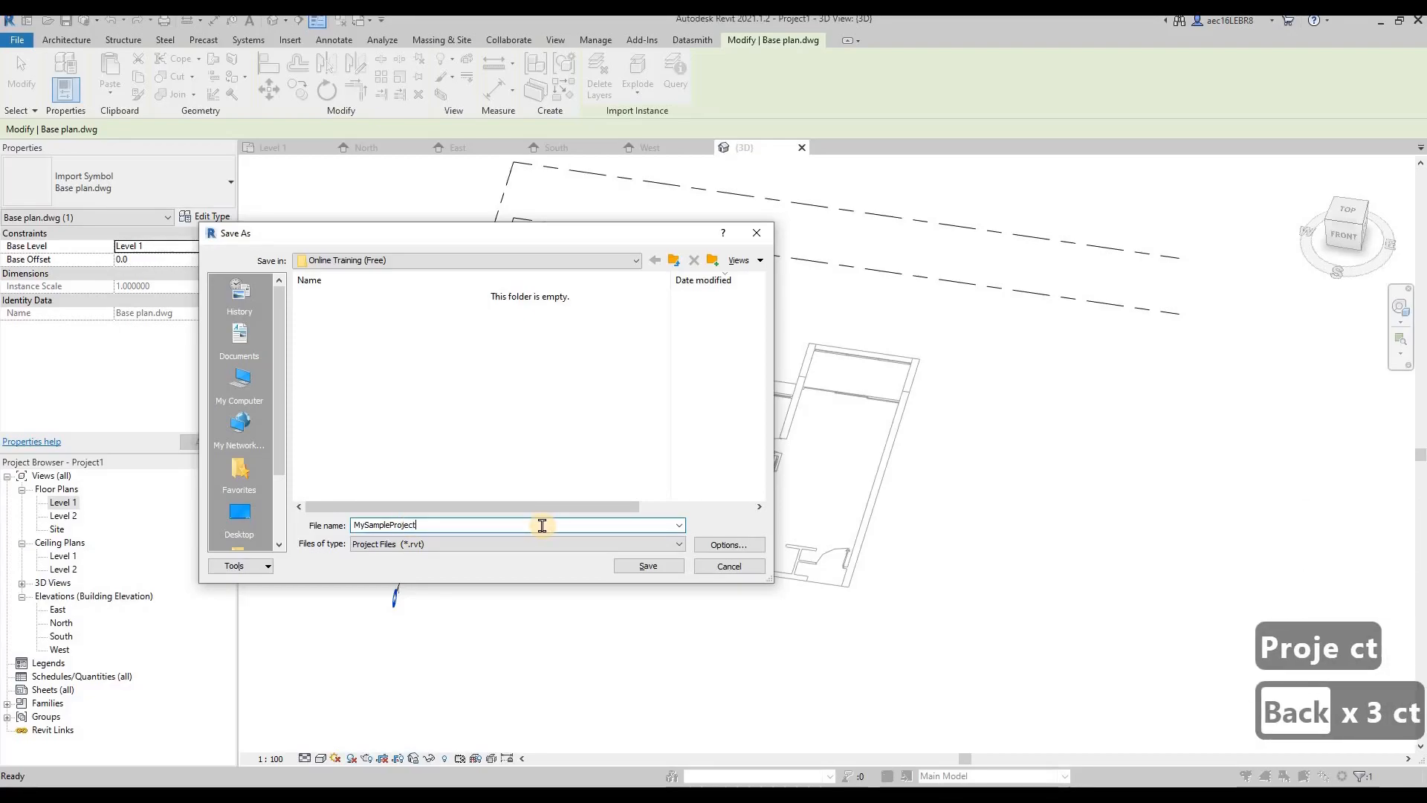
{"action": "type", "text": "-Ar"}
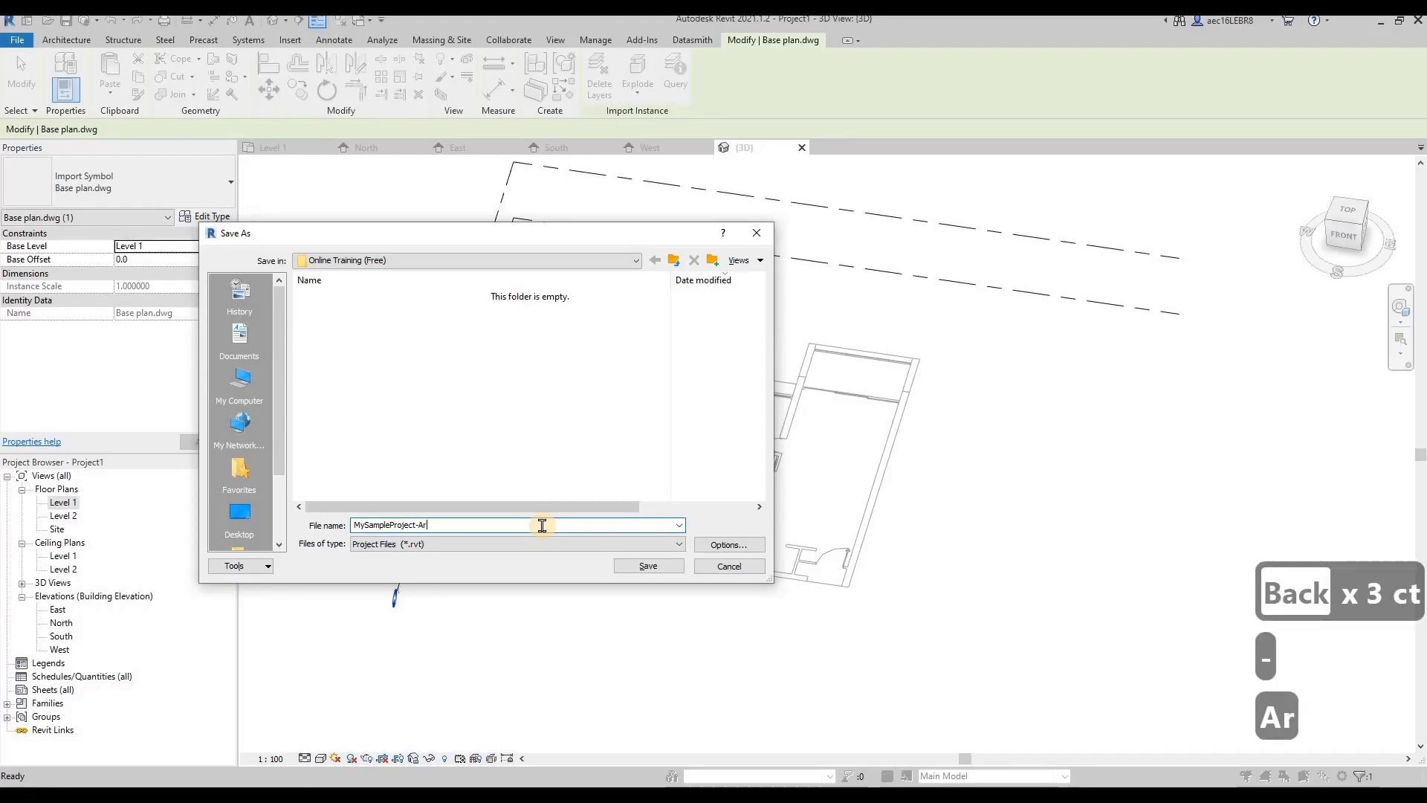
{"action": "type", "text": "chitecur"}
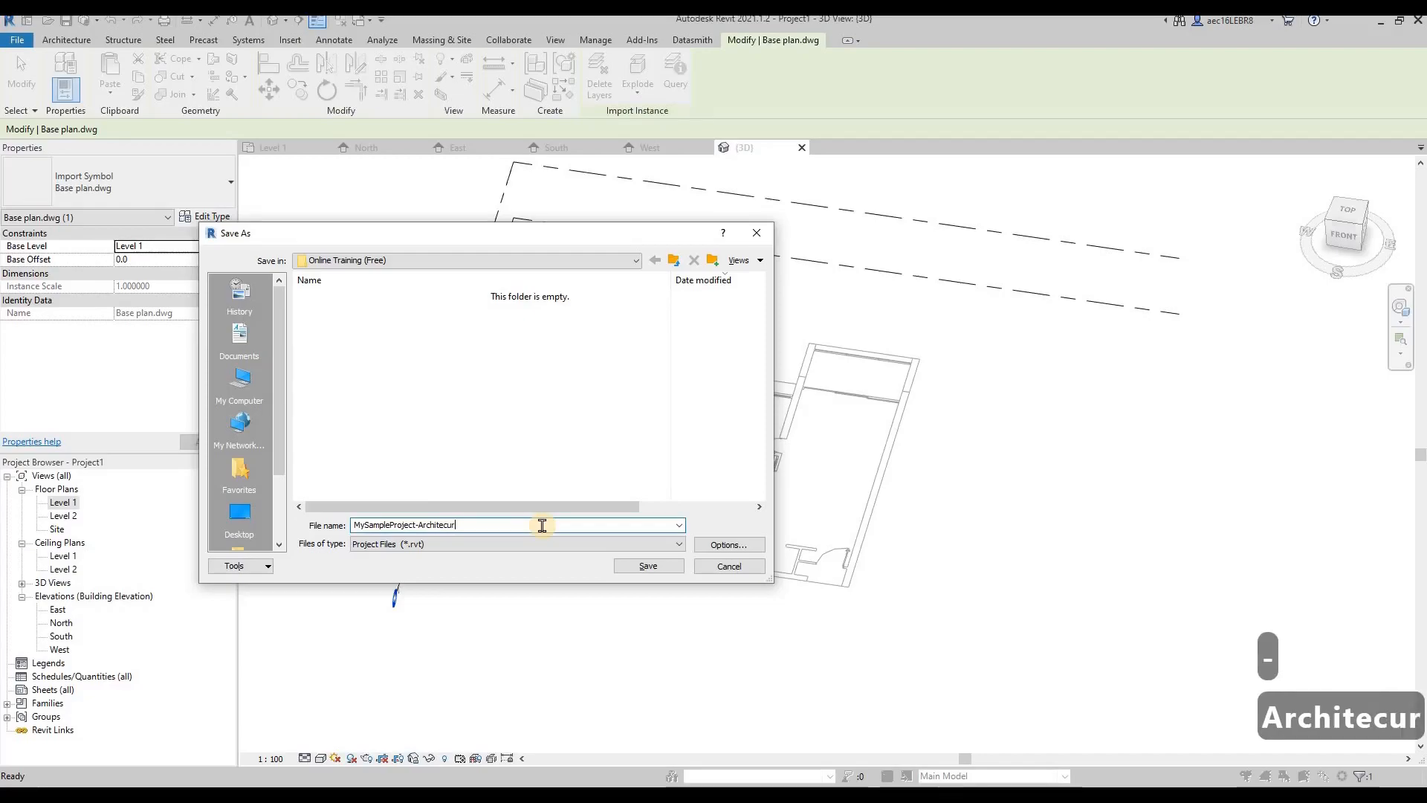
{"action": "key", "text": "BackSpace"}
{"action": "key", "text": "BackSpace"}
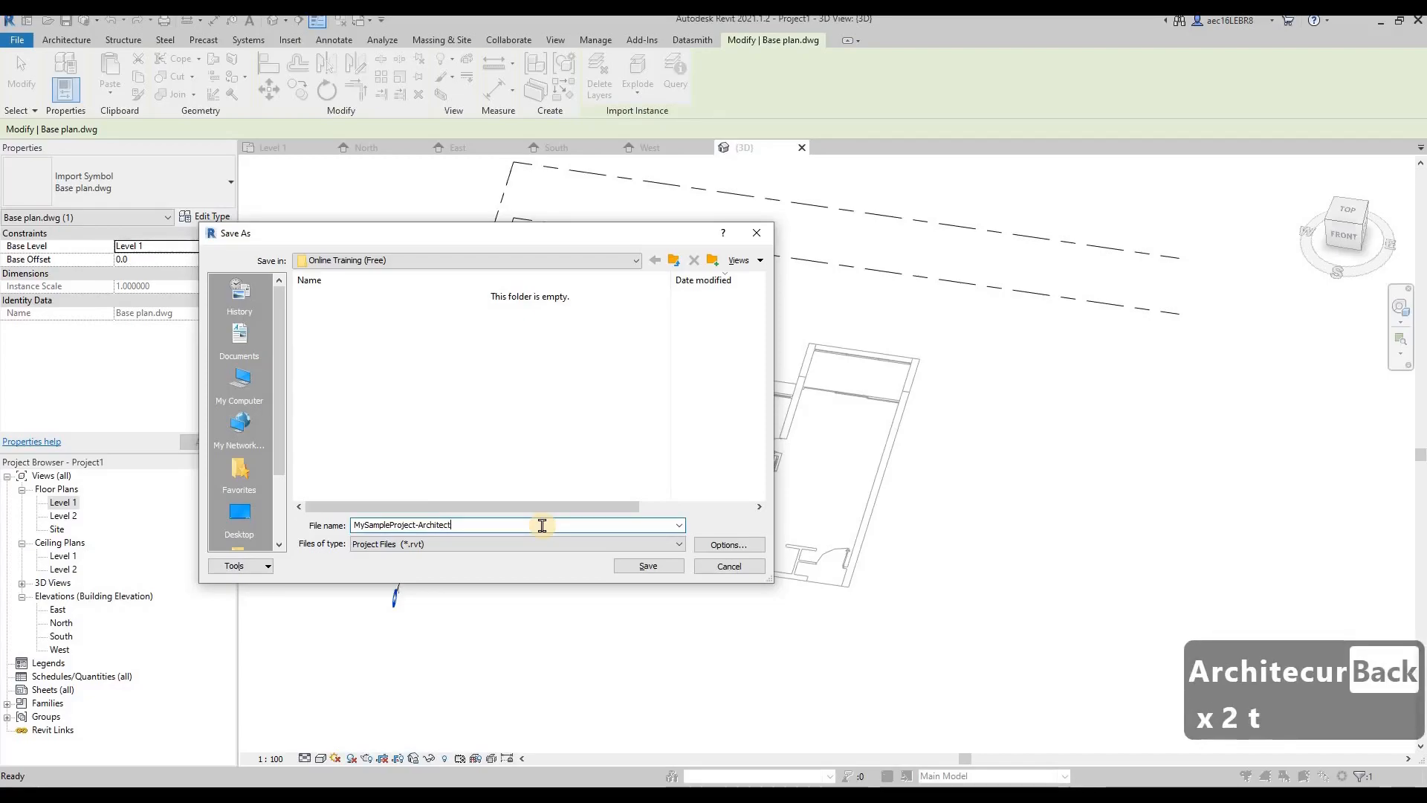
{"action": "left_click", "coordinate": [653, 567]}
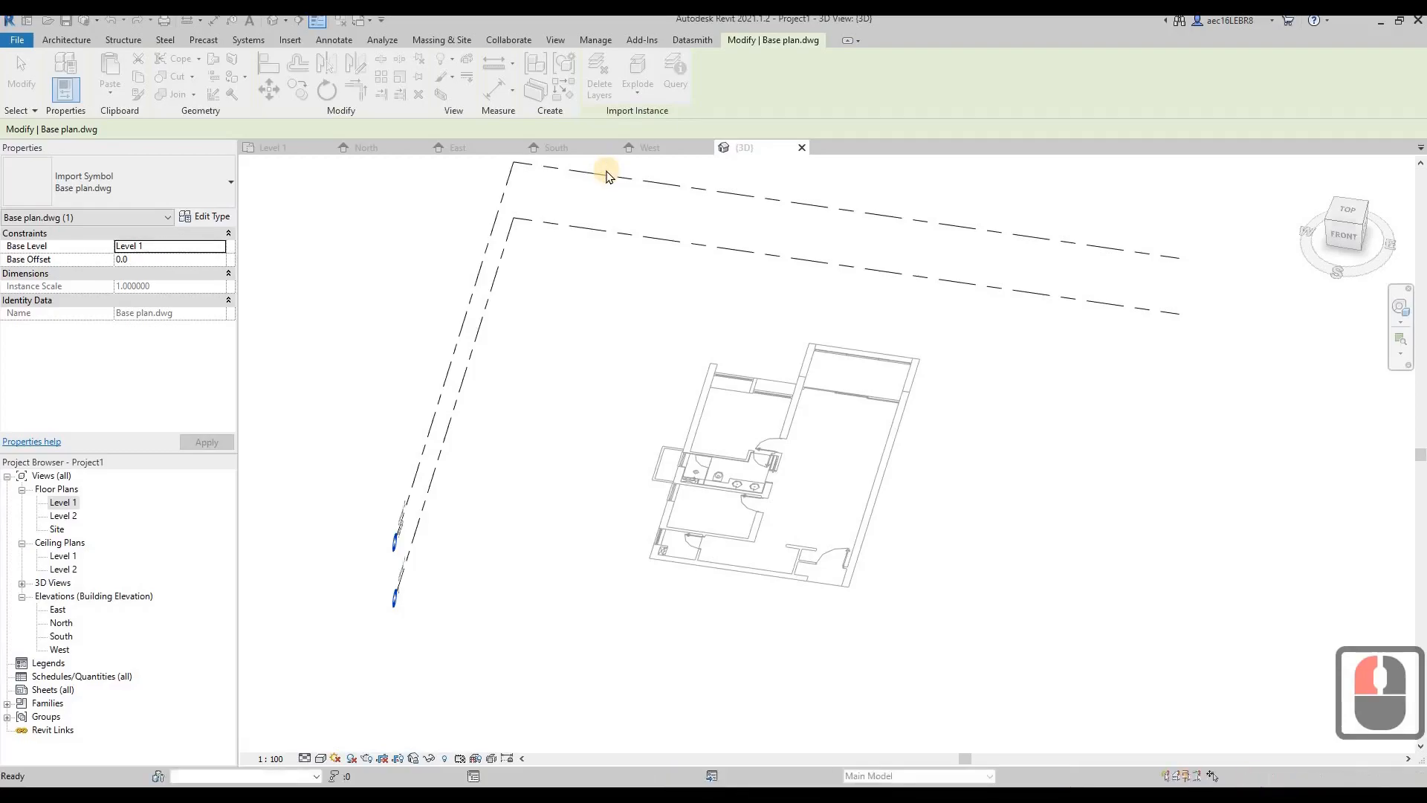
Step: Return to the Level 1 floor plan and look over the base plan with its grid lines and dimensions
{"action": "key", "text": "Escape"}
{"action": "left_click", "coordinate": [273, 147]}
{"action": "middle_click", "coordinate": [933, 449]}
{"action": "middle_click", "coordinate": [934, 449]}
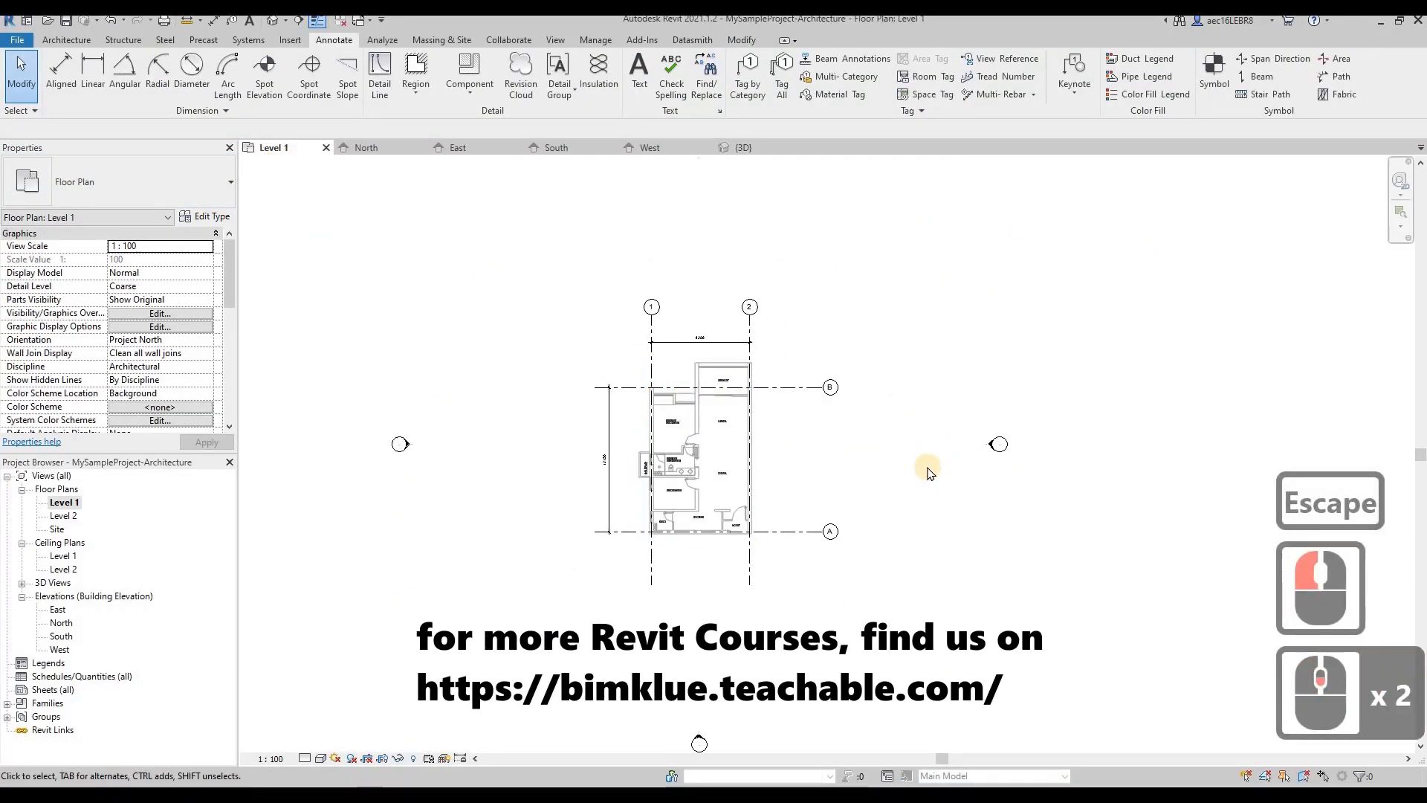
{"action": "scroll", "coordinate": [928, 473], "scroll_direction": "up", "scroll_amount": 3}
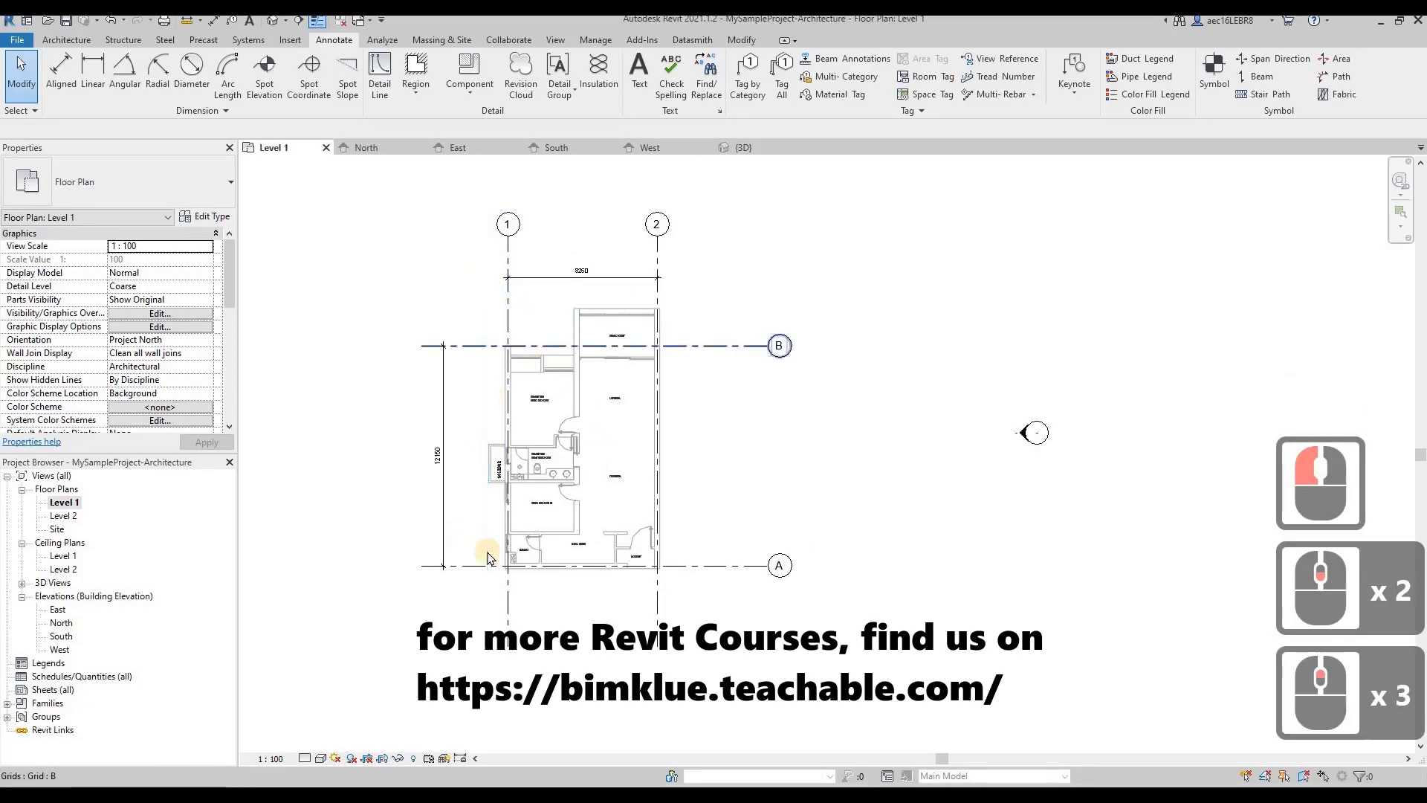
{"action": "scroll", "coordinate": [462, 527], "scroll_direction": "up", "scroll_amount": 3}
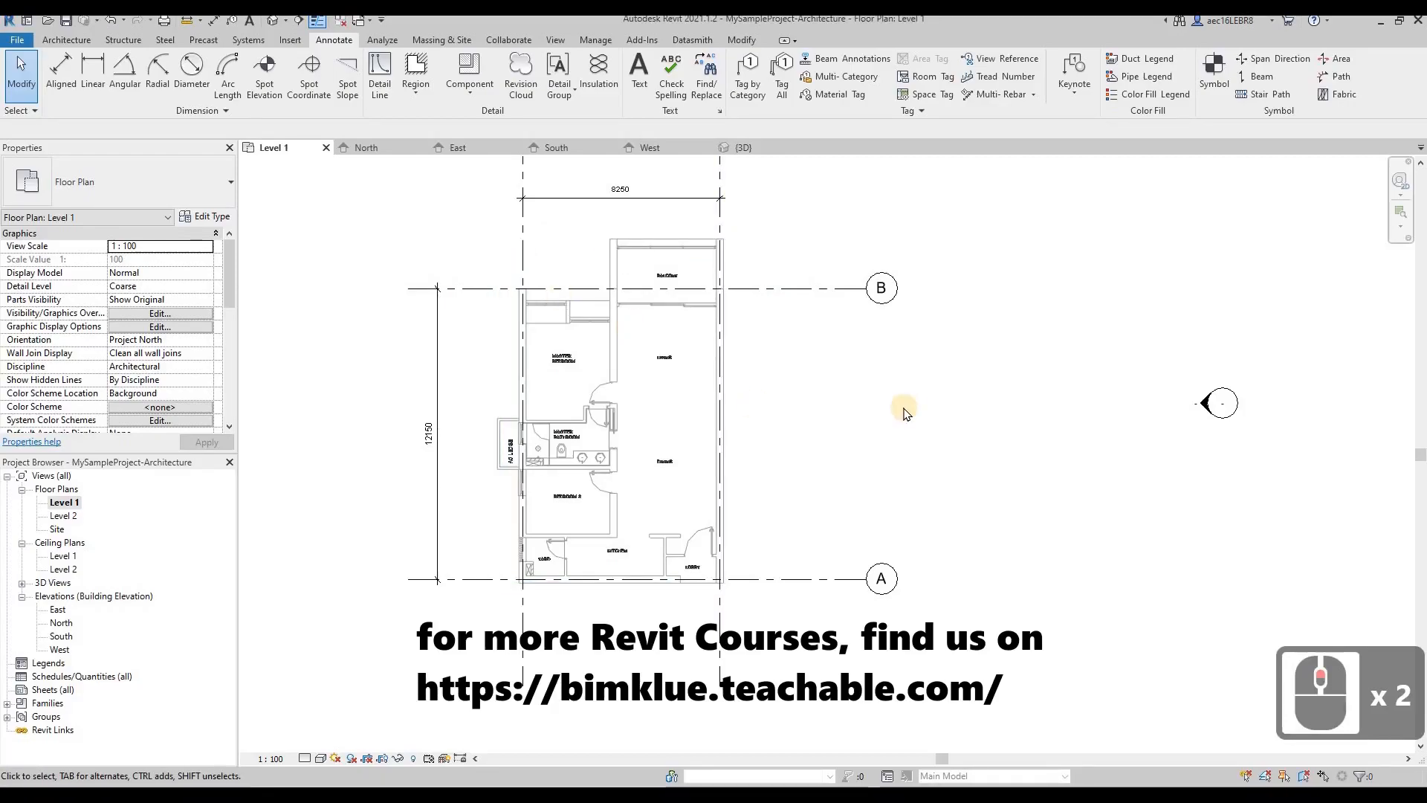
{"action": "scroll", "coordinate": [907, 408], "scroll_direction": "down", "scroll_amount": 2}
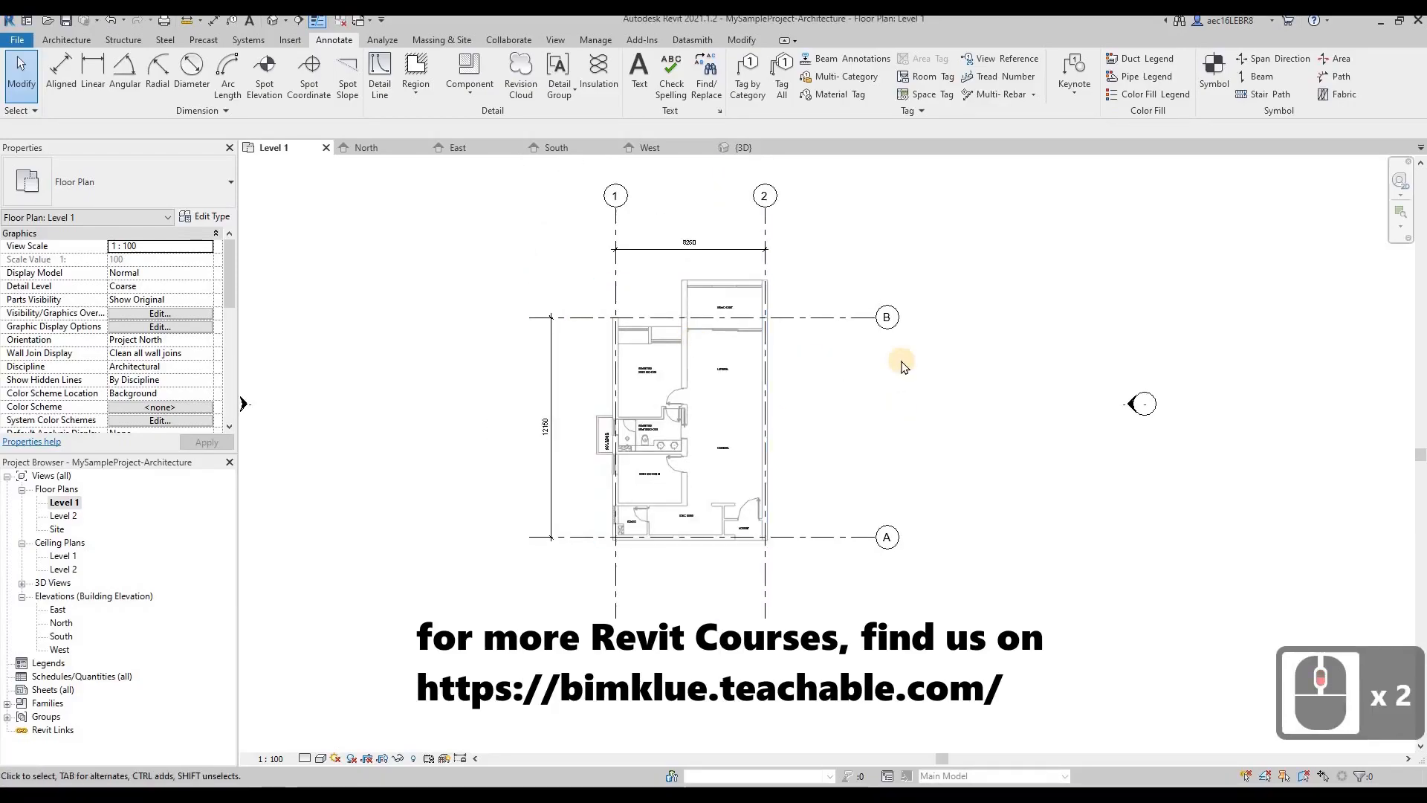